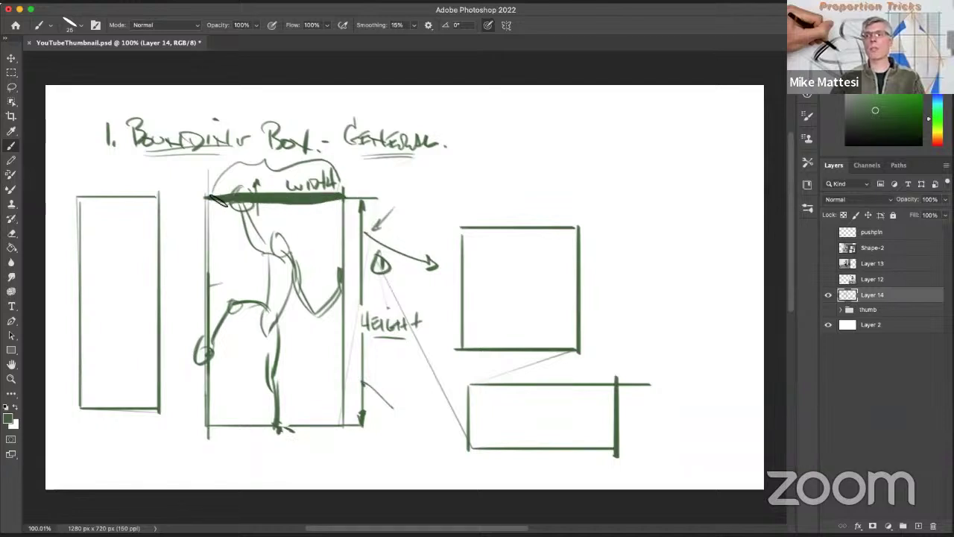
Thicken the right edge of the figure's bounding box, then mark the narrow box with an arrow and the square with a check mark.
left_click_drag(343, 197, 328, 426)
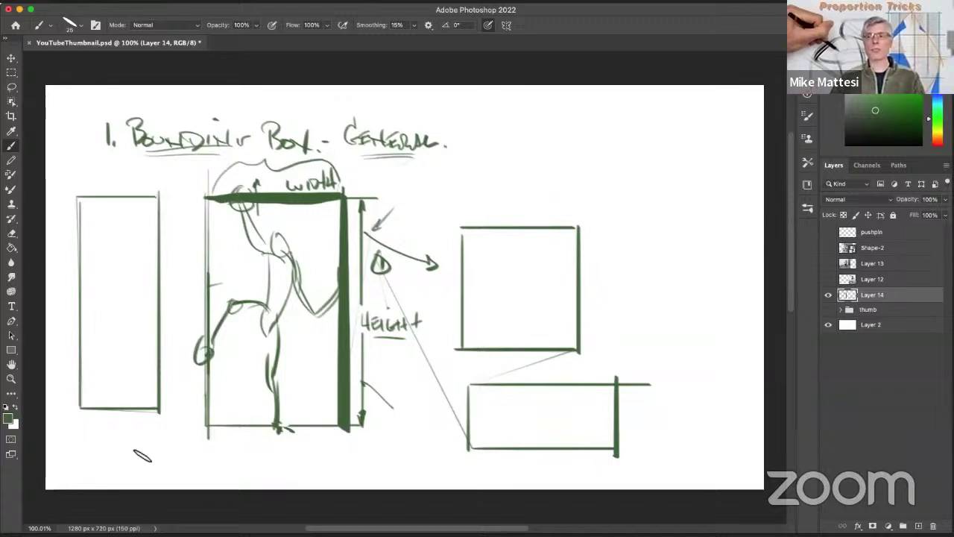
left_click_drag(141, 451, 131, 432)
left_click_drag(125, 441, 136, 438)
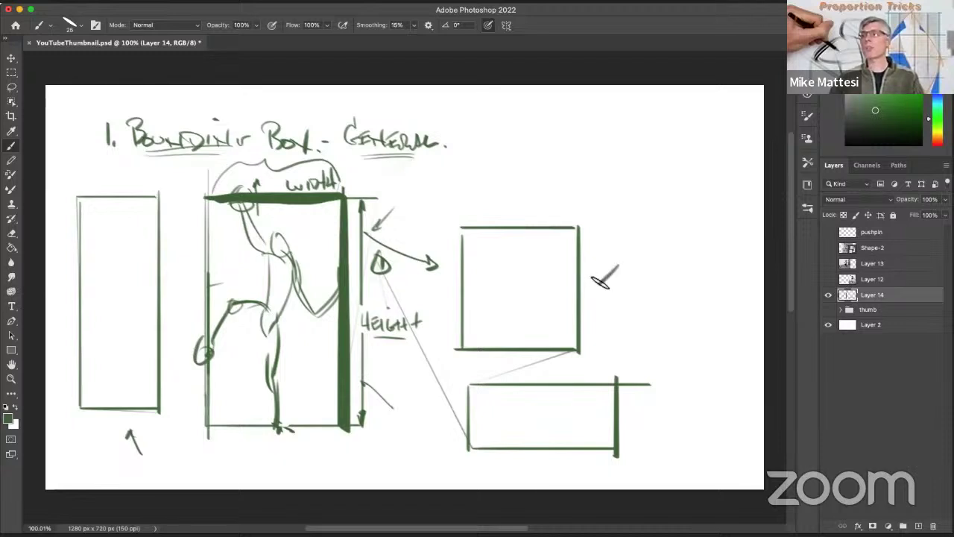
left_click_drag(595, 281, 593, 285)
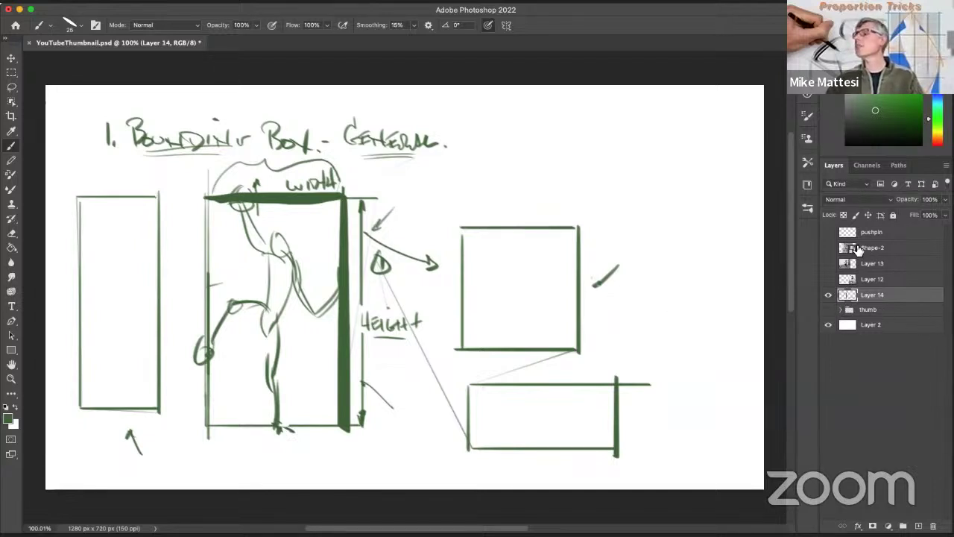
Hide the Layer 14 sketch, show the Layer 12 photo and add a new empty layer above it.
left_click(828, 294)
left_click(827, 279)
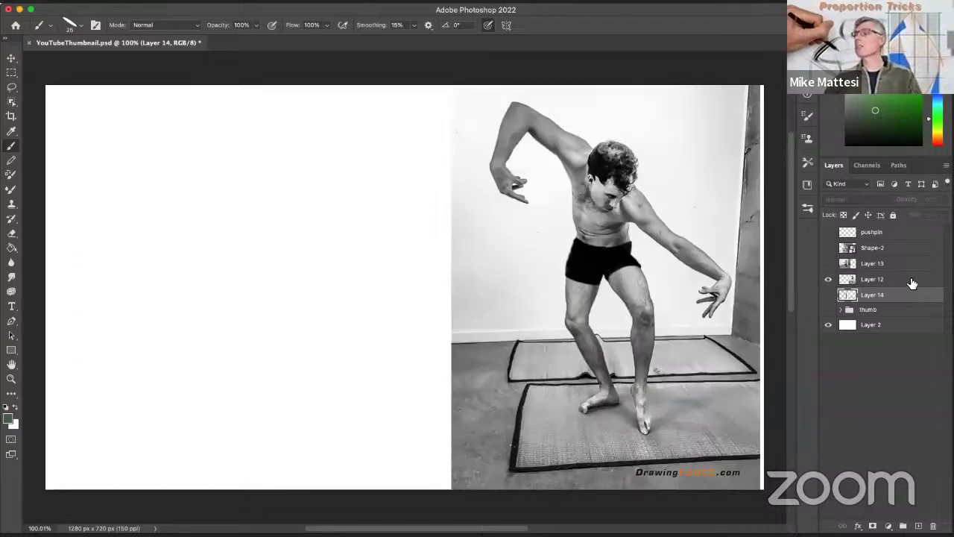
left_click(909, 281)
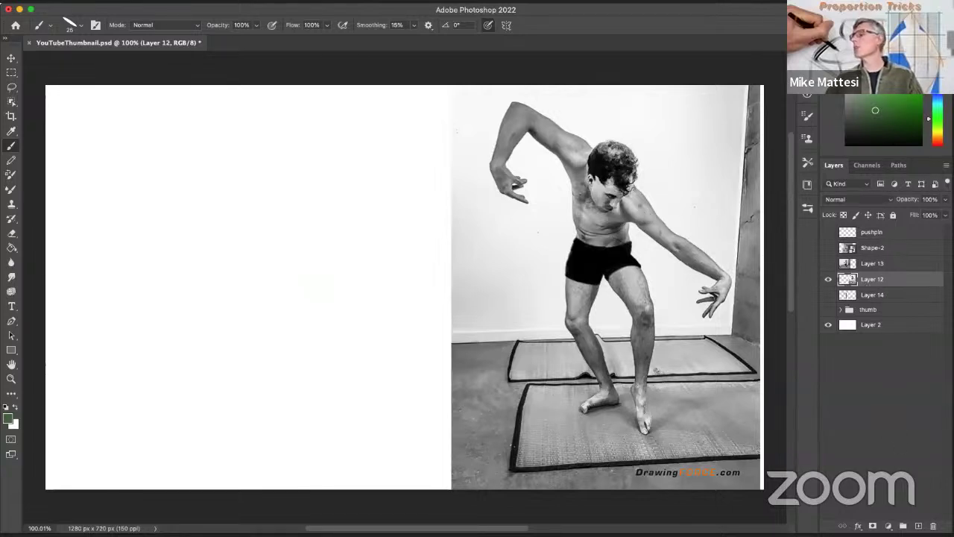
key("super+alt+shift+n")
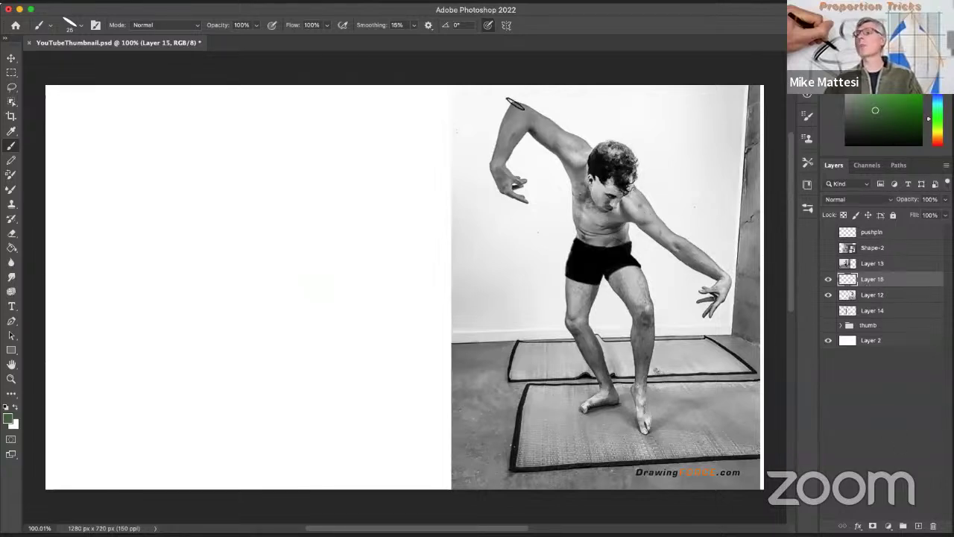
Draw a green bounding box around the standing figure and move it onto the blank white area beside the photo.
mouse_move(512, 103)
left_mouse_down()
mouse_move(716, 97)
mouse_move(481, 108)
mouse_move(492, 113)
mouse_move(495, 187)
mouse_move(539, 433)
mouse_move(577, 436)
mouse_move(500, 437)
mouse_move(725, 434)
left_mouse_up()
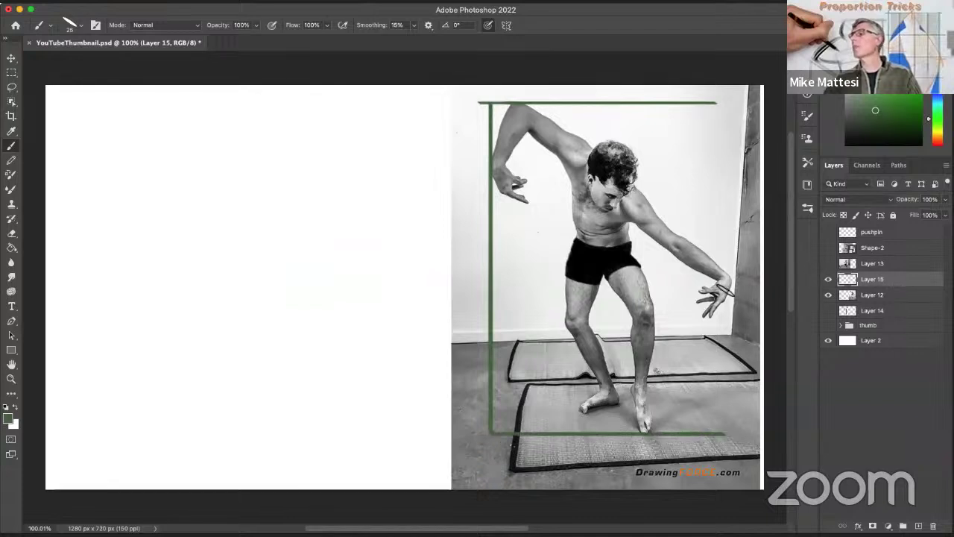
mouse_move(733, 298)
left_mouse_down()
mouse_move(725, 105)
mouse_move(734, 434)
left_mouse_up()
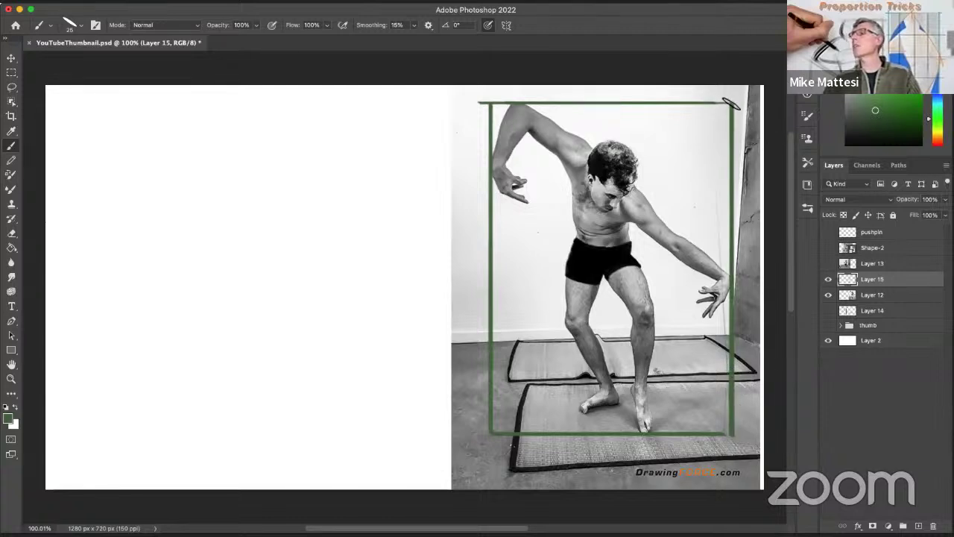
left_click_drag(634, 251, 273, 263)
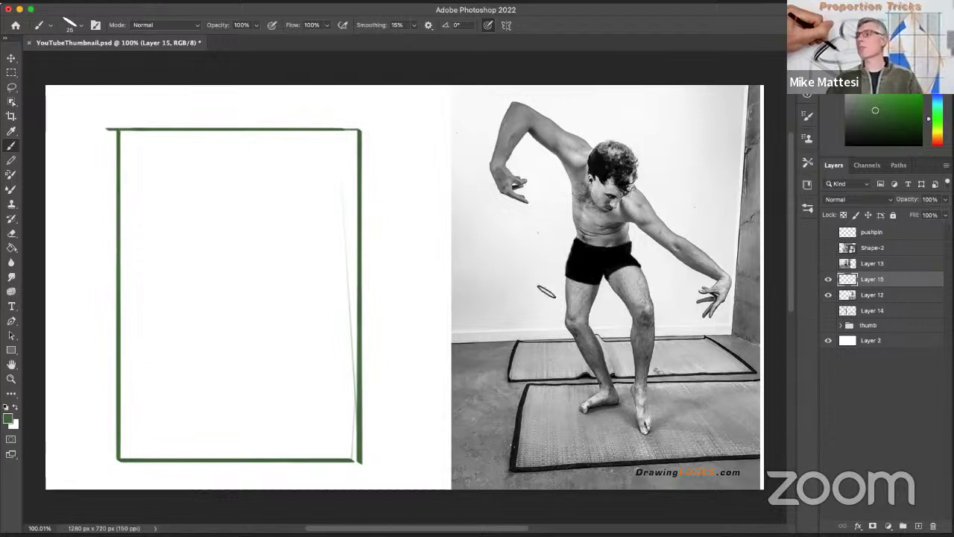
Group the standing figure's bounding box layer with Layer 12 and hide the group.
left_click(918, 299, "shift")
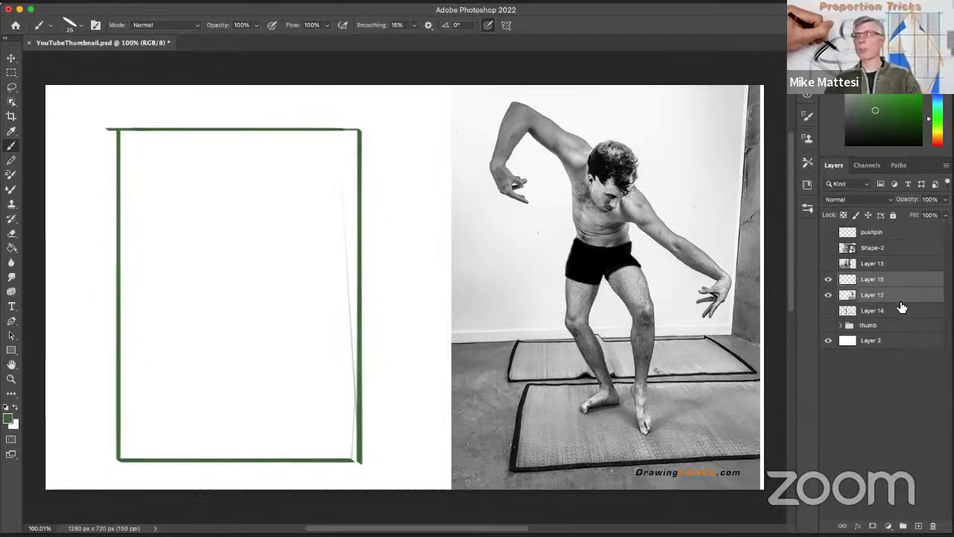
key("super+g")
left_click(828, 279)
Show the Layer 13 photo and add a new empty layer directly above it.
left_click(829, 264)
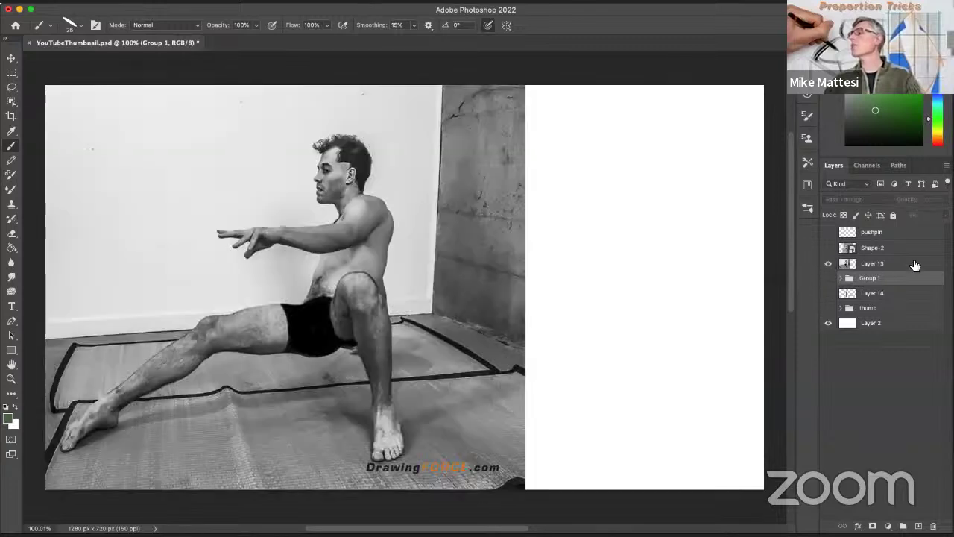
left_click(919, 249)
left_click(913, 266)
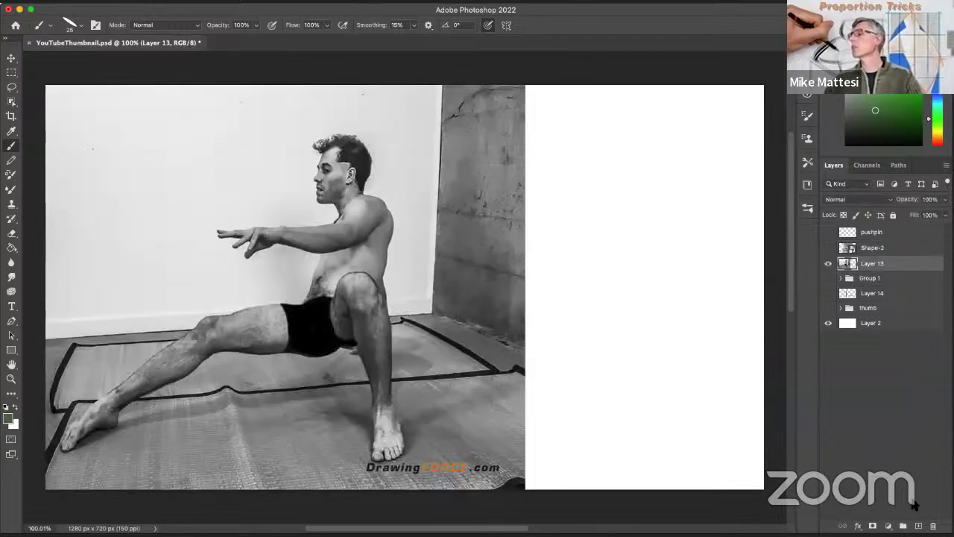
left_click(918, 525)
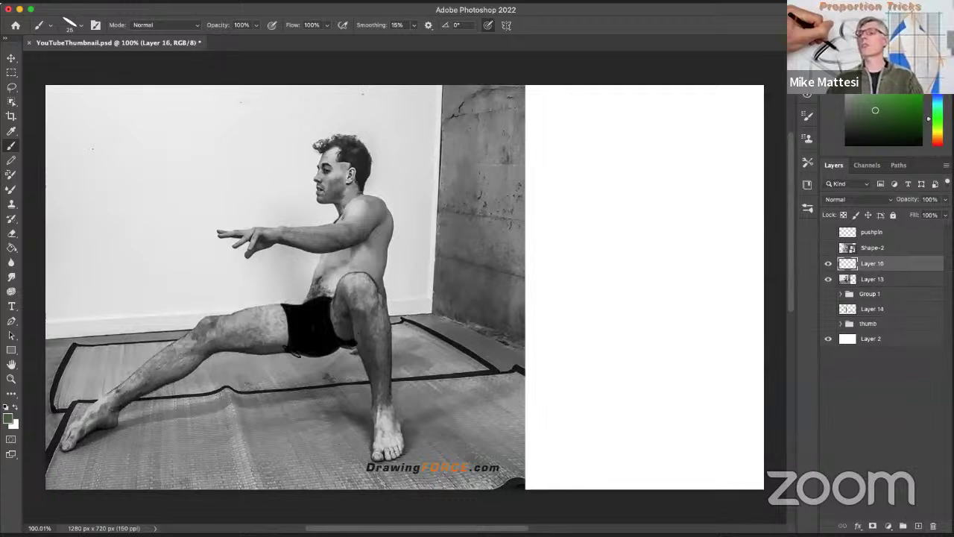
Draw a green bounding box around the lunging figure, from the front foot to the hair and from the outstretched foot to the back.
left_click_drag(75, 446, 198, 439)
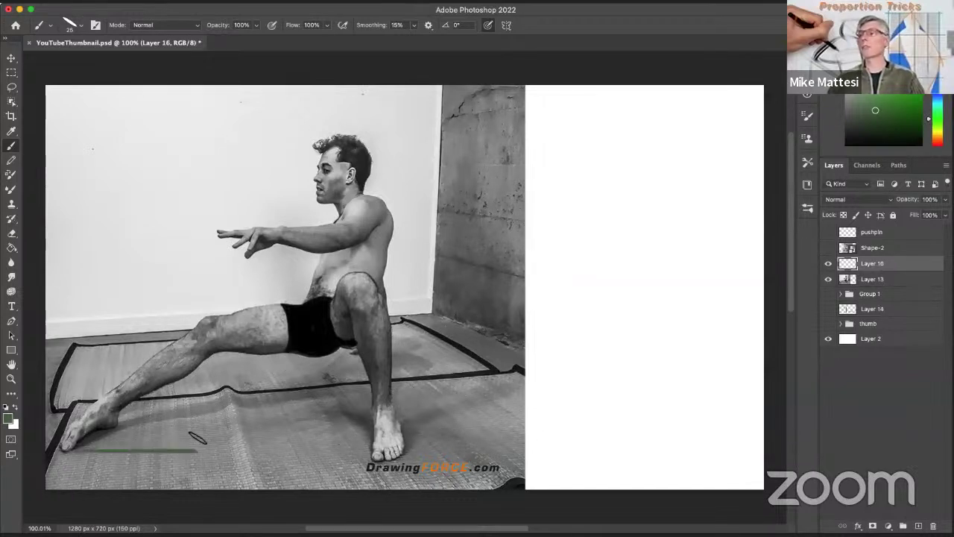
key("super+z")
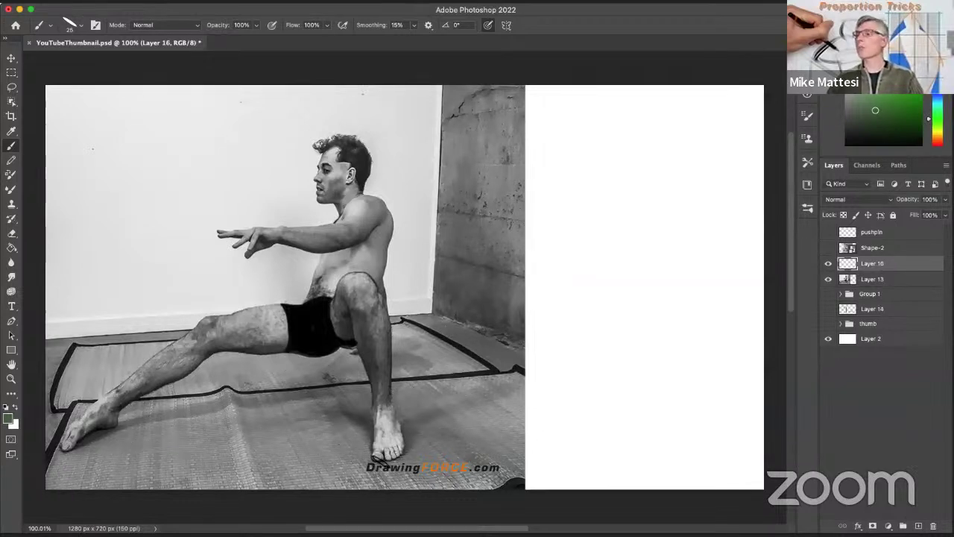
mouse_move(381, 461)
left_mouse_down()
mouse_move(62, 462)
mouse_move(109, 142)
left_mouse_up()
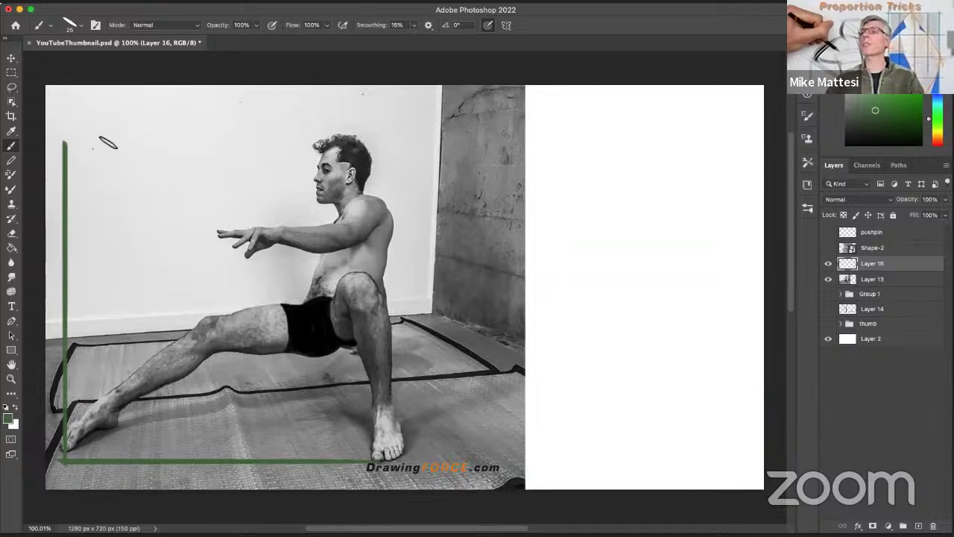
left_click_drag(356, 136, 65, 152)
left_click_drag(308, 149, 405, 153)
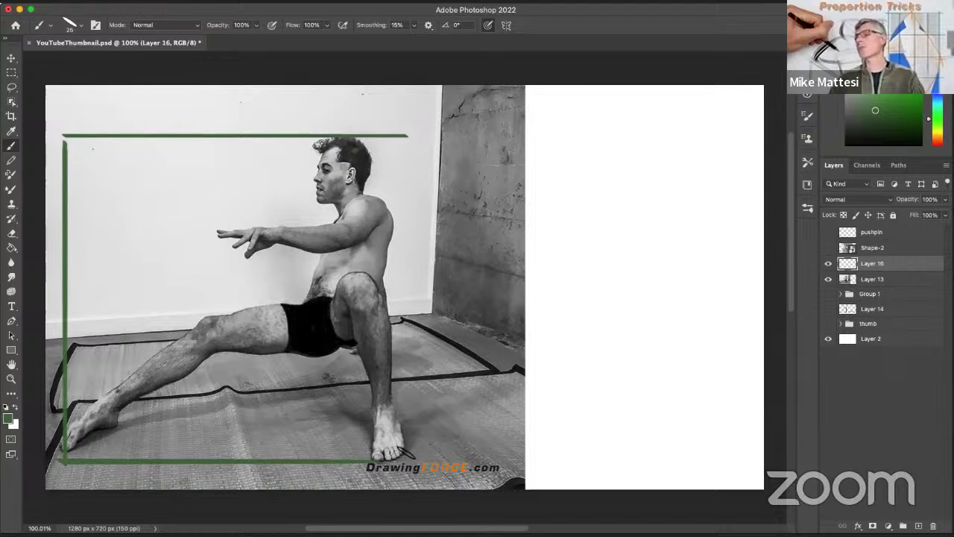
left_click(408, 455, "shift")
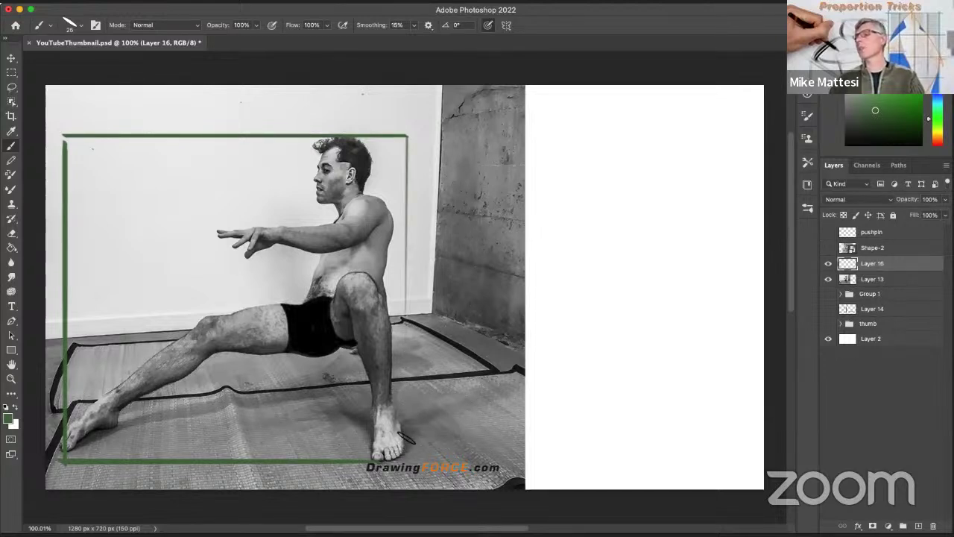
mouse_move(407, 463)
left_mouse_down()
mouse_move(406, 127)
mouse_move(403, 393)
left_mouse_up()
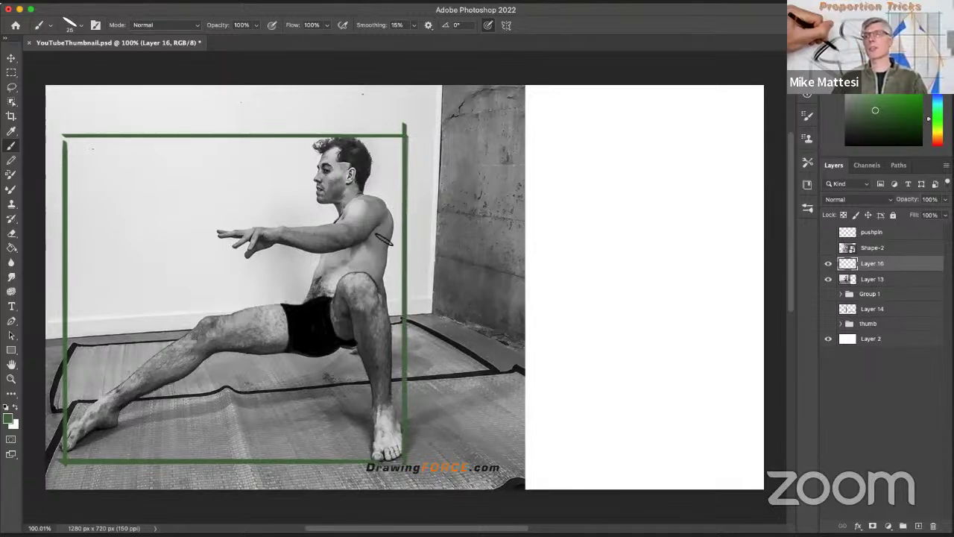
left_click_drag(393, 231, 431, 225)
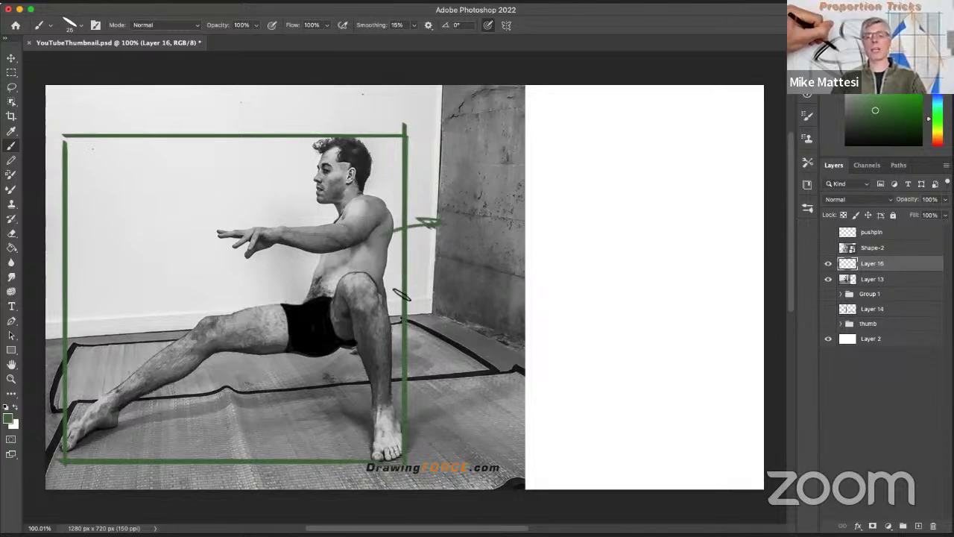
key("ctrl+z")
mouse_move(384, 294)
left_mouse_down()
mouse_move(421, 287)
mouse_move(412, 300)
left_mouse_up()
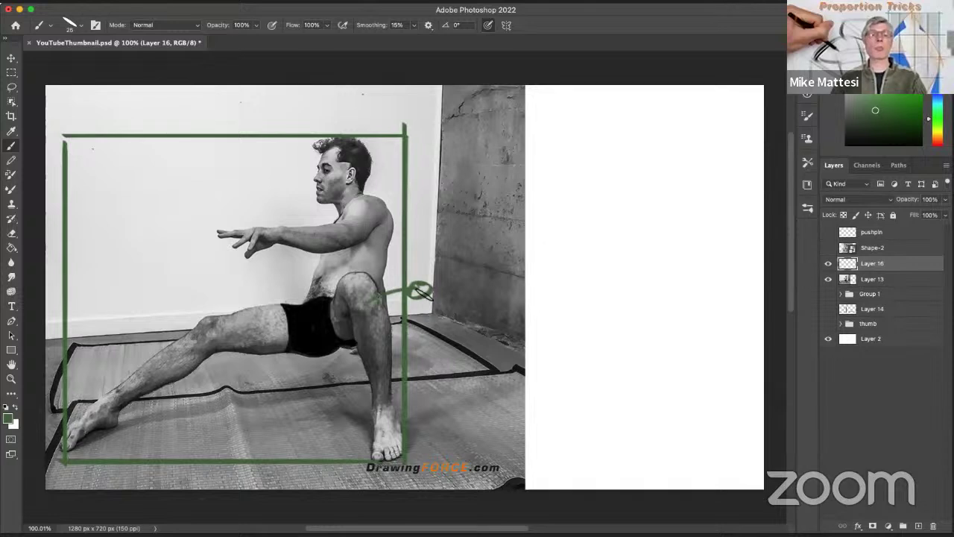
key("ctrl+z")
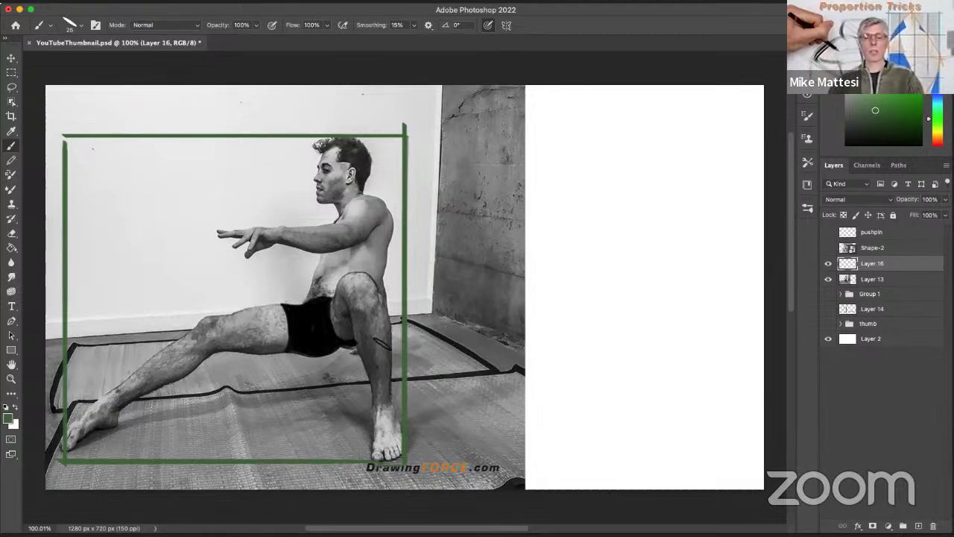
Scale the lunging figure's bounding box down and move it onto the blank white area beside the photo.
key("ctrl+t")
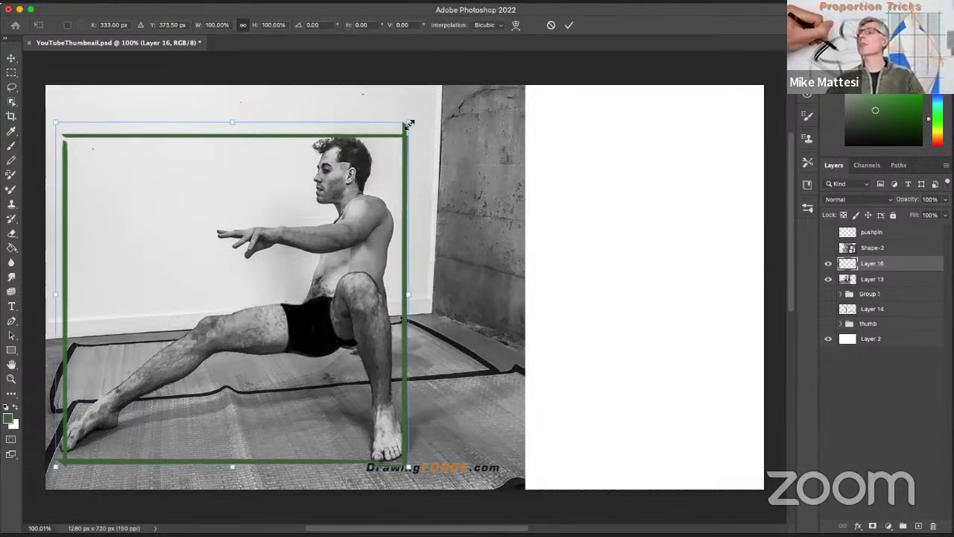
left_click_drag(409, 123, 251, 277)
mouse_move(201, 416)
left_mouse_down()
mouse_move(686, 279)
mouse_move(660, 305)
left_mouse_up()
key("Return")
key("b")
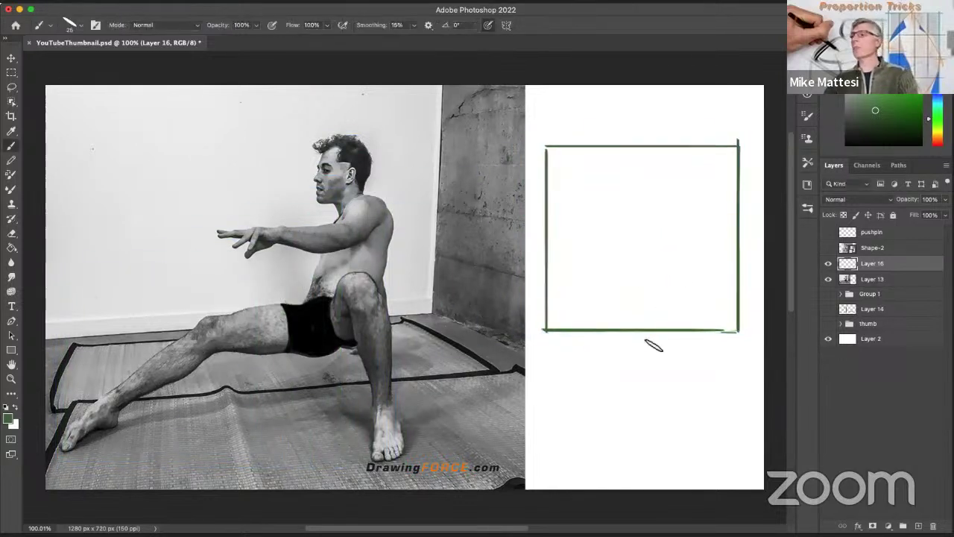
Group the lunging figure's bounding box layer with Layer 13 and hide the group.
left_click(905, 282, "shift")
key("super+g")
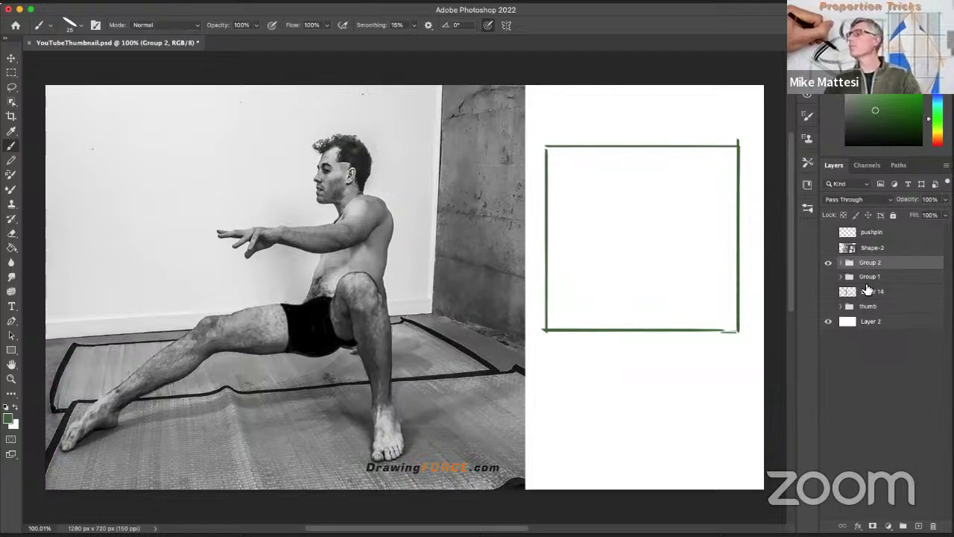
left_click(829, 262)
Show the Shape-2 photo and add a new empty layer directly above it.
left_click(828, 247)
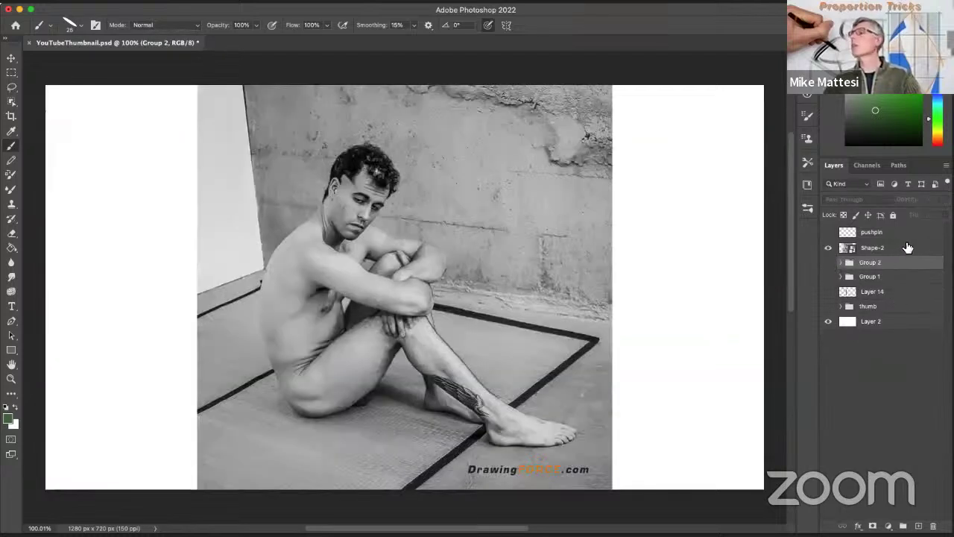
left_click(912, 248)
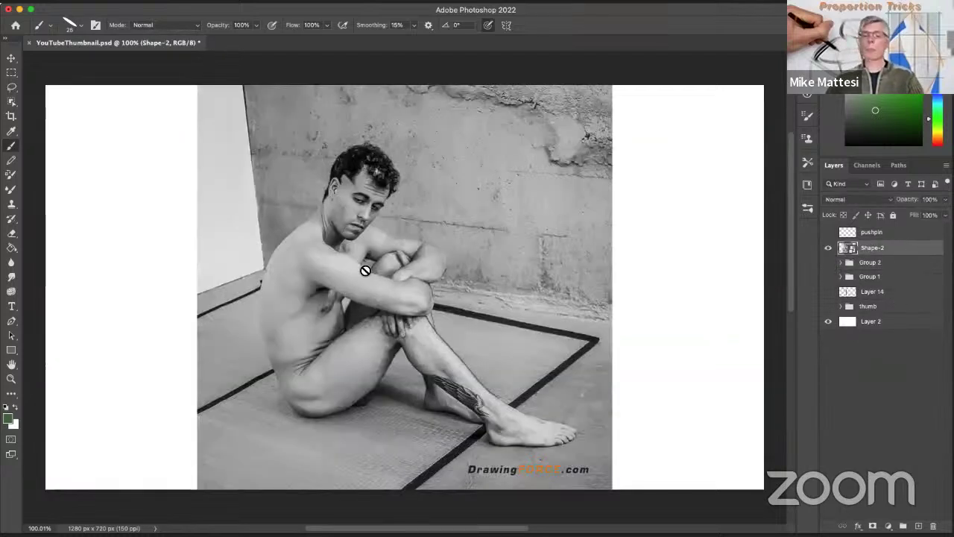
left_click(919, 525)
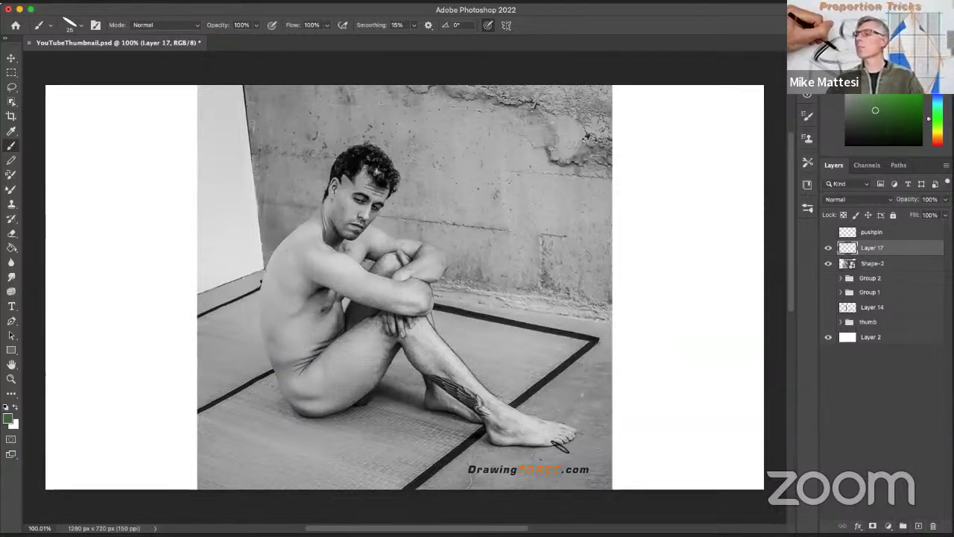
Draw a green bounding box around the seated figure, from the top of the head to the feet and from the back to the toes.
mouse_move(592, 445)
left_mouse_down()
mouse_move(281, 471)
mouse_move(261, 435)
left_mouse_up()
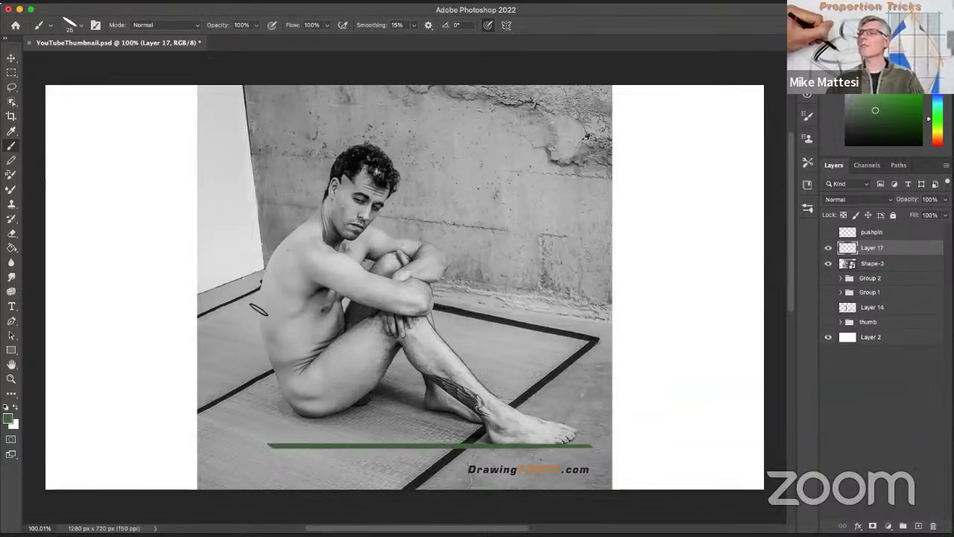
mouse_move(257, 299)
left_mouse_down()
mouse_move(275, 447)
mouse_move(271, 284)
mouse_move(283, 147)
left_mouse_up()
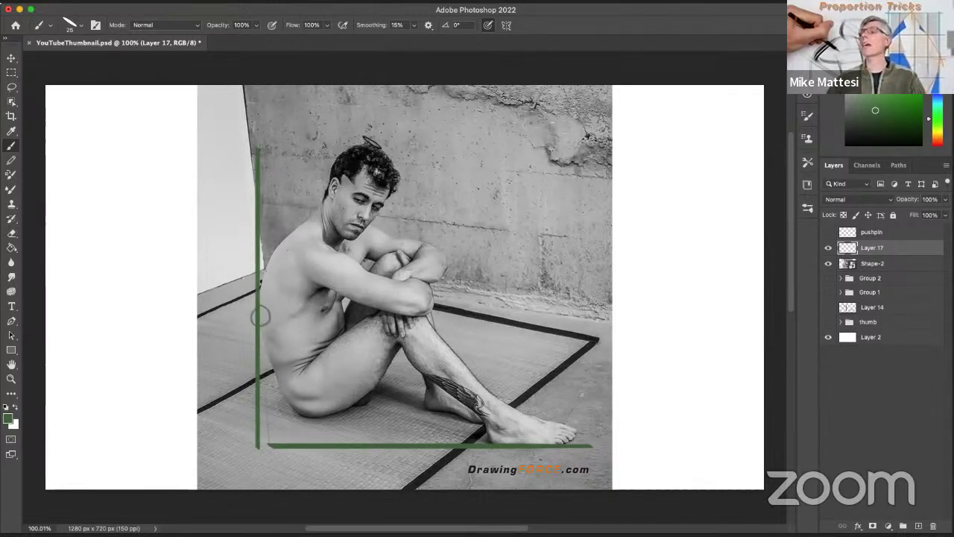
left_click_drag(258, 141, 543, 142)
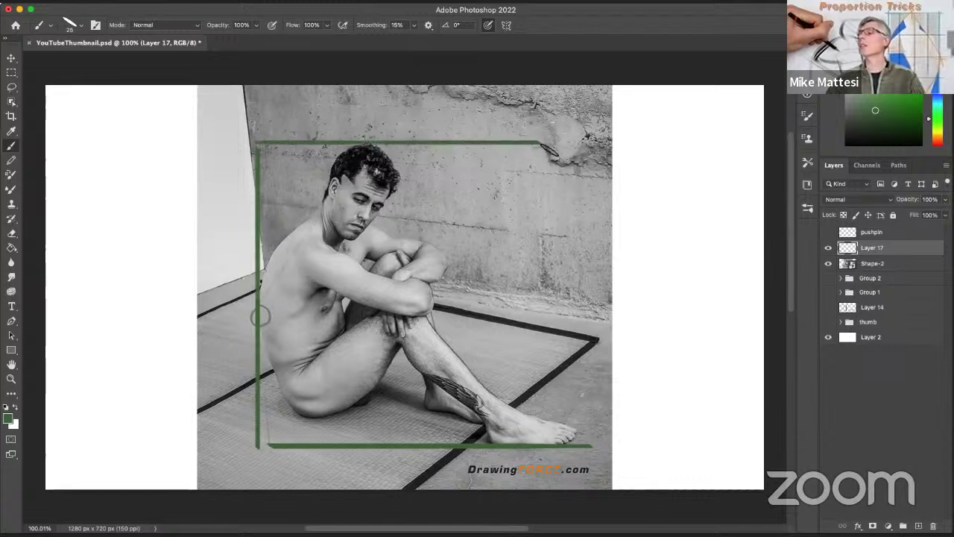
left_click_drag(579, 445, 579, 399)
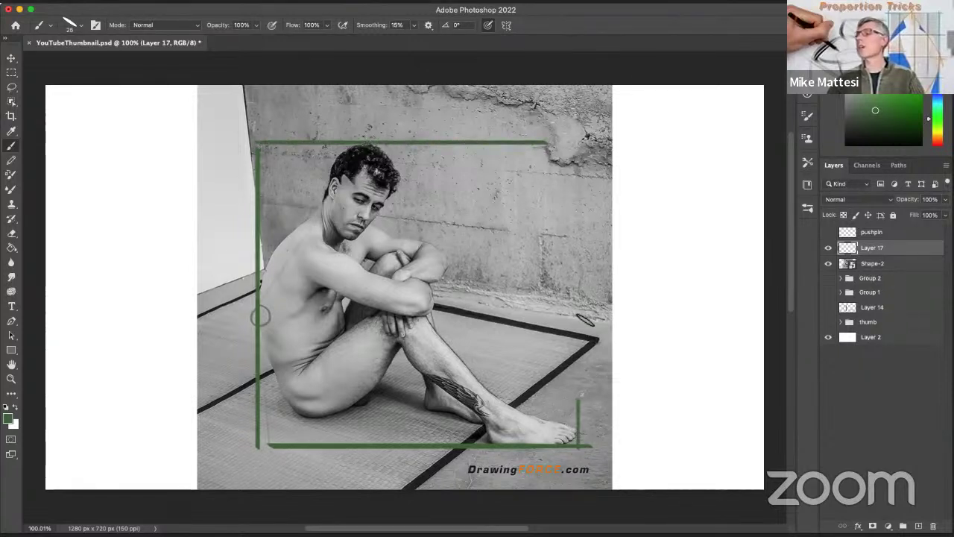
left_click_drag(579, 317, 580, 140)
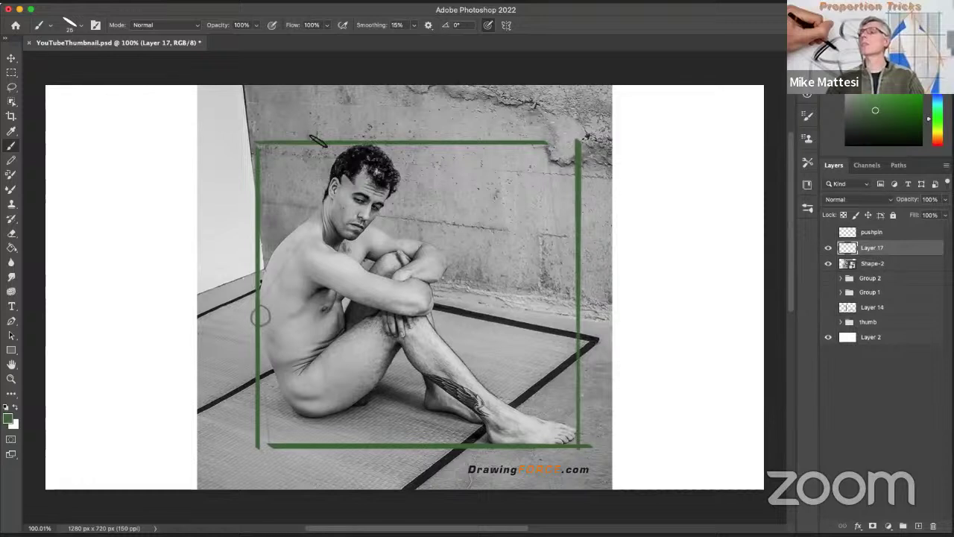
left_click_drag(349, 142, 576, 141)
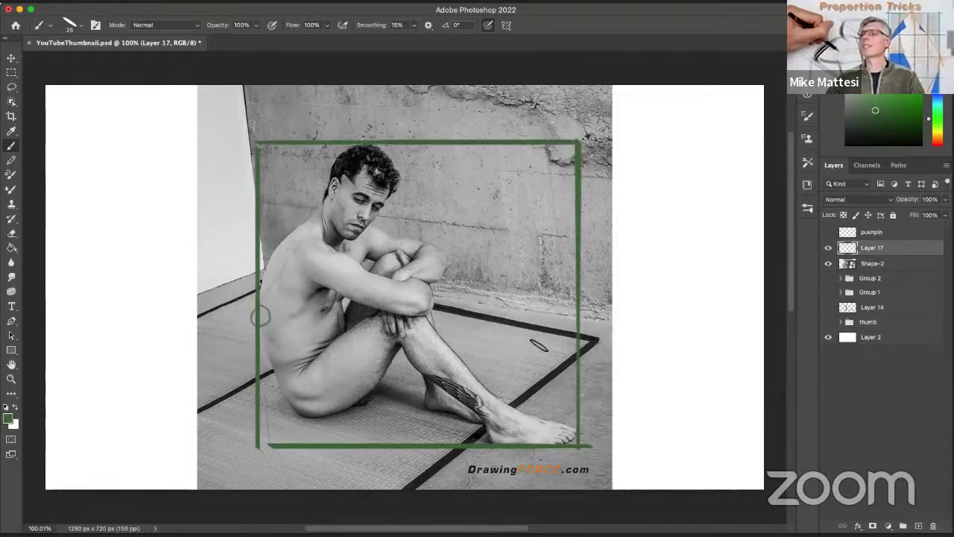
Scale the seated figure's bounding box to 58.50%, move it beside the photo, and shift the Shape-2 photo clear of the box.
key("super+t")
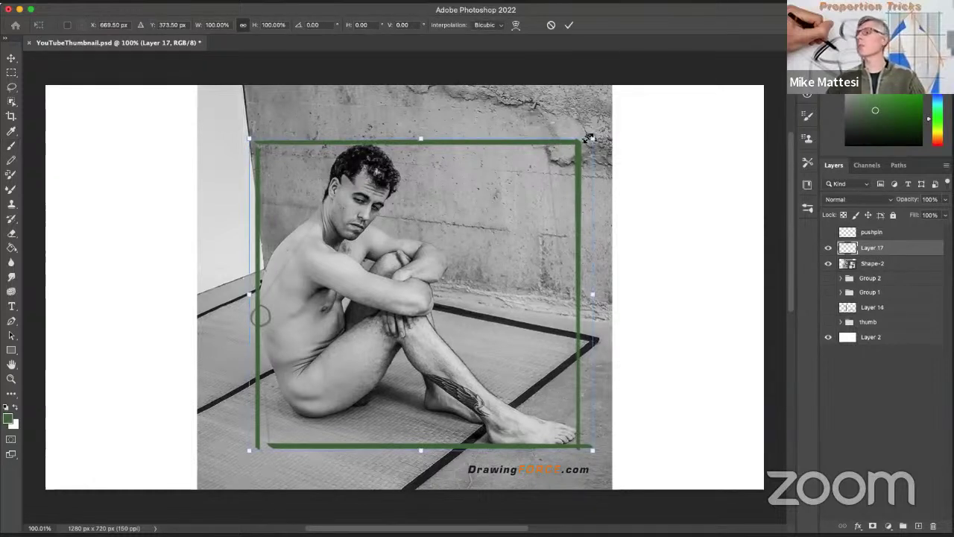
left_click_drag(590, 138, 455, 268)
left_click_drag(387, 352, 659, 235)
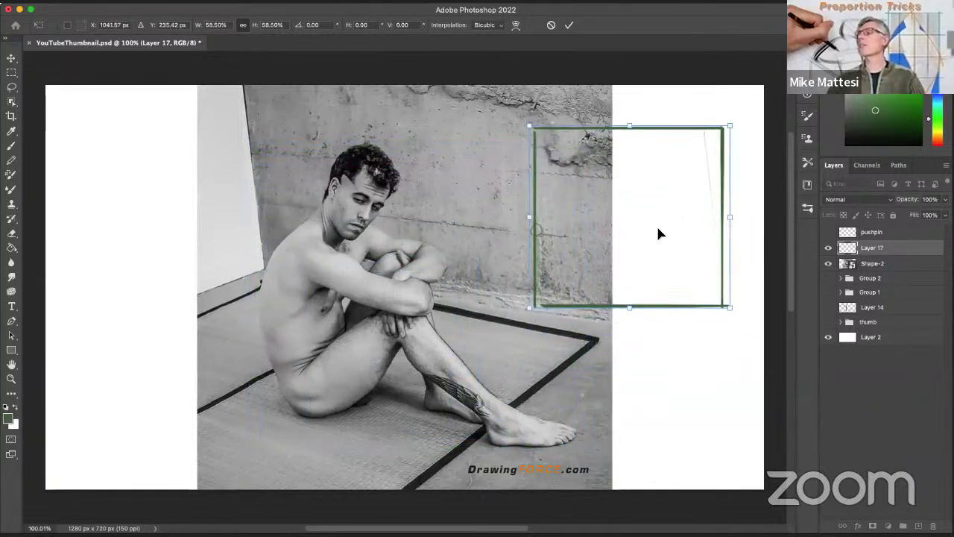
left_click(906, 266)
left_click_drag(533, 371, 384, 376)
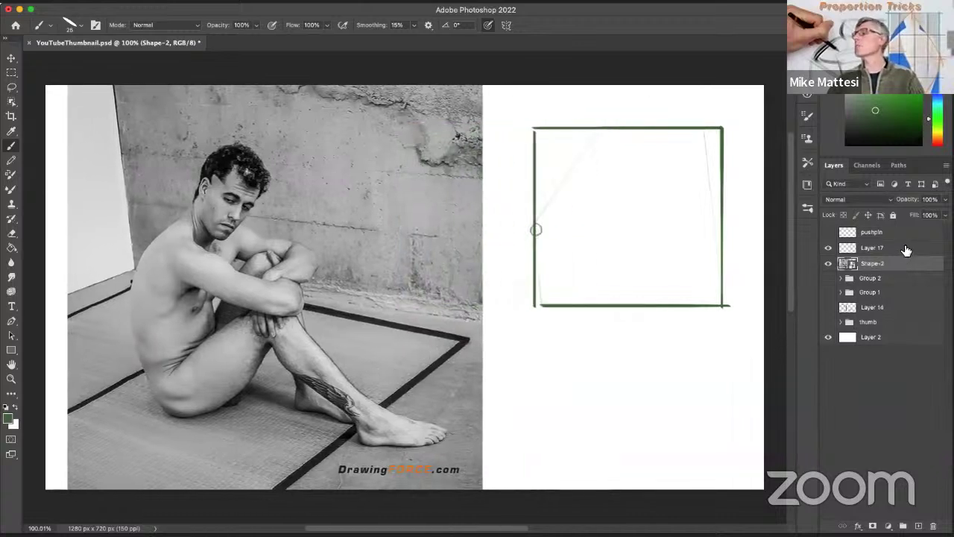
Group the seated figure's bounding box layer with the Shape-2 photo and hide the group.
left_click(906, 250, "shift")
key("ctrl+g")
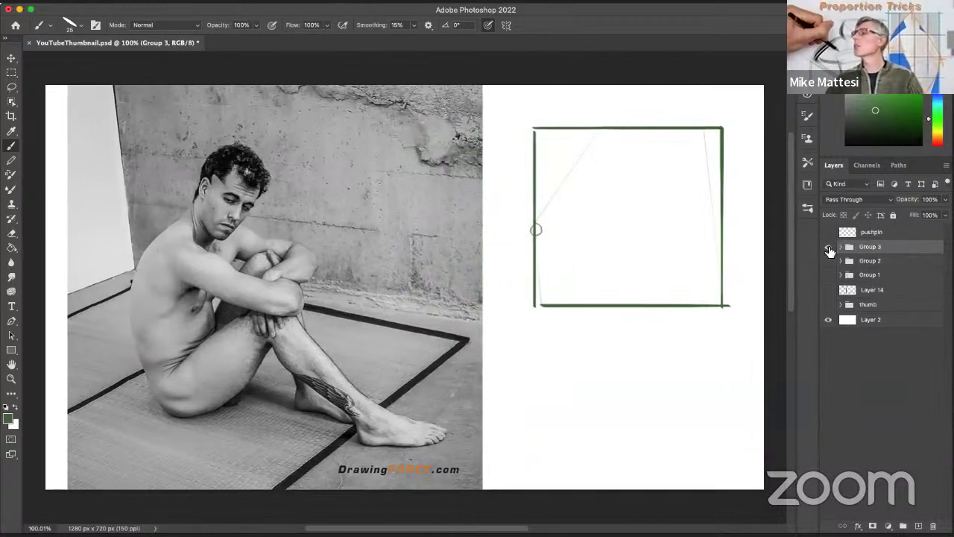
left_click(829, 248)
Compare the bounding boxes by showing Group 1, Layer 14, Group 2 and Group 3 one at a time.
left_click(828, 275)
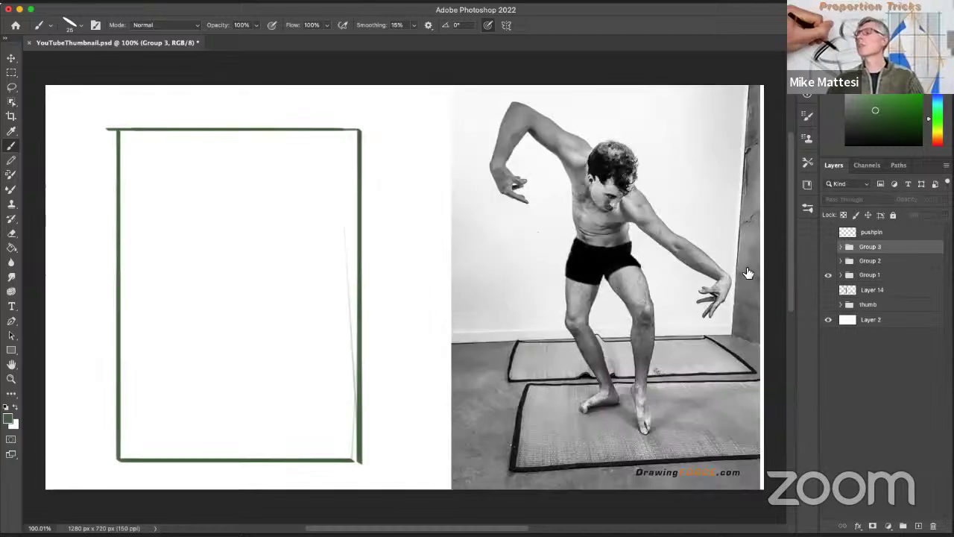
left_click(827, 274)
left_click(828, 289)
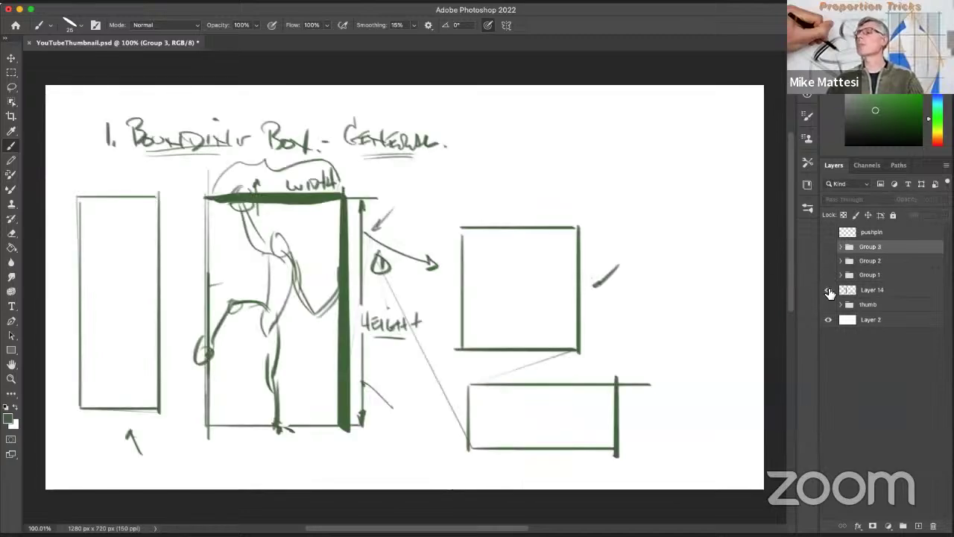
left_click(829, 290)
left_click(828, 274)
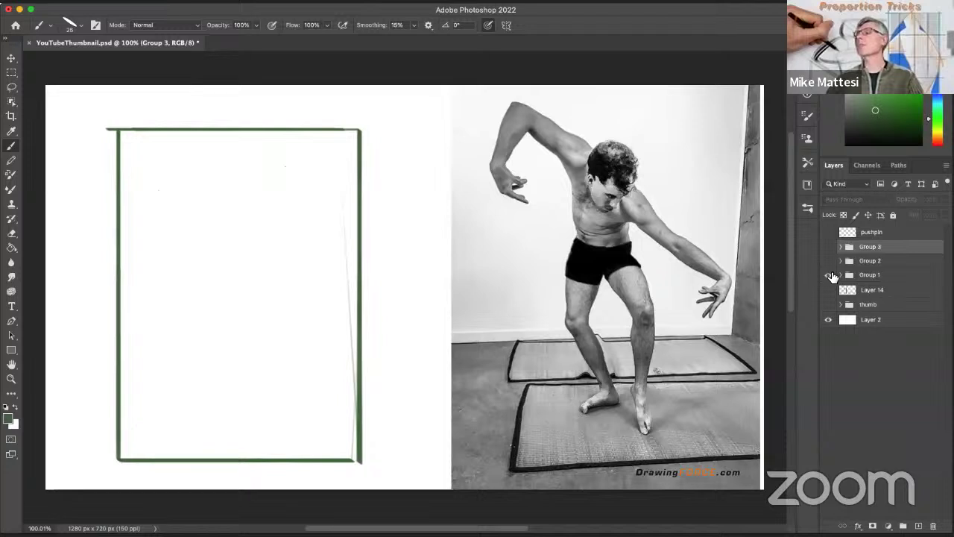
left_click(827, 275)
left_click(827, 261)
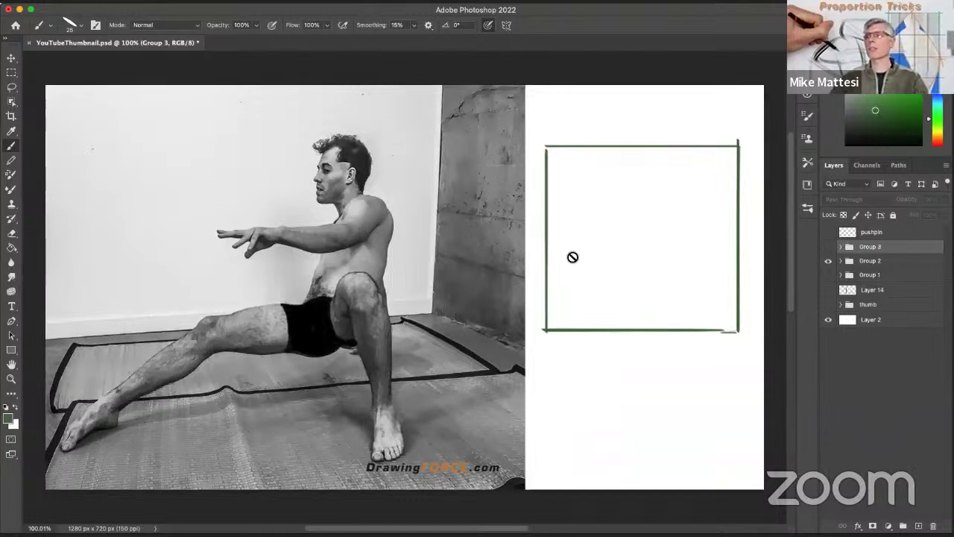
left_click(827, 261)
left_click(827, 247)
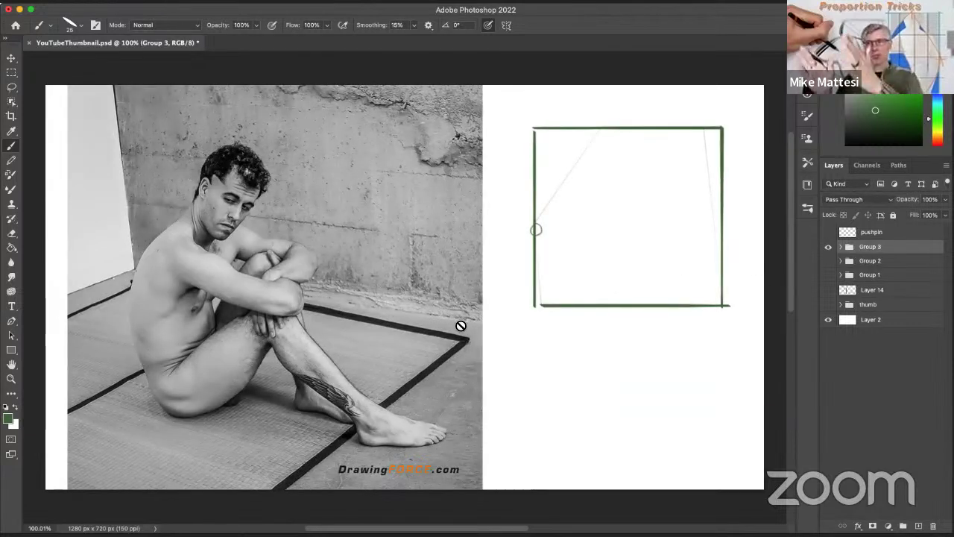
Show Group 2 instead of Group 3 and draw a small wide green rectangle below the lunging figure's box on Layer 16.
left_click(827, 247)
left_click(828, 261)
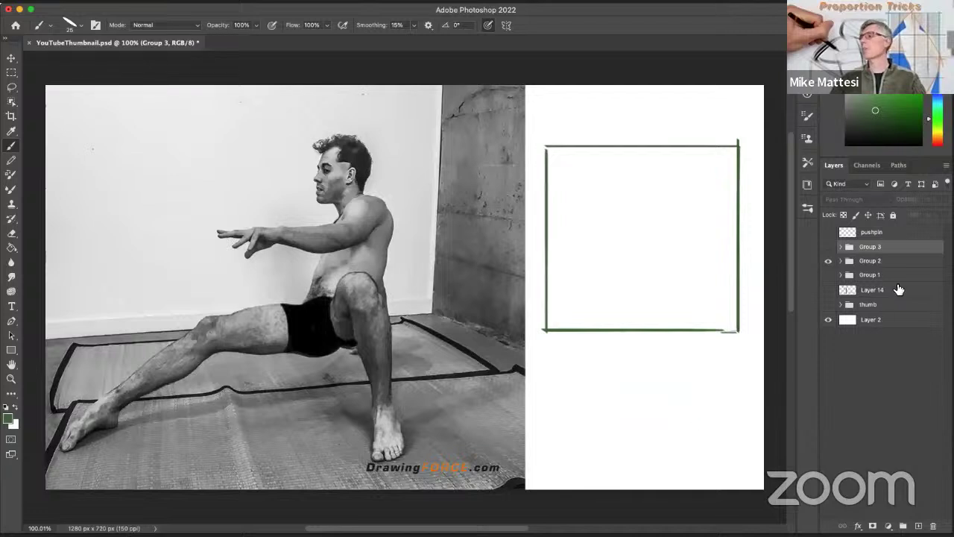
left_click(895, 261)
left_click(841, 261)
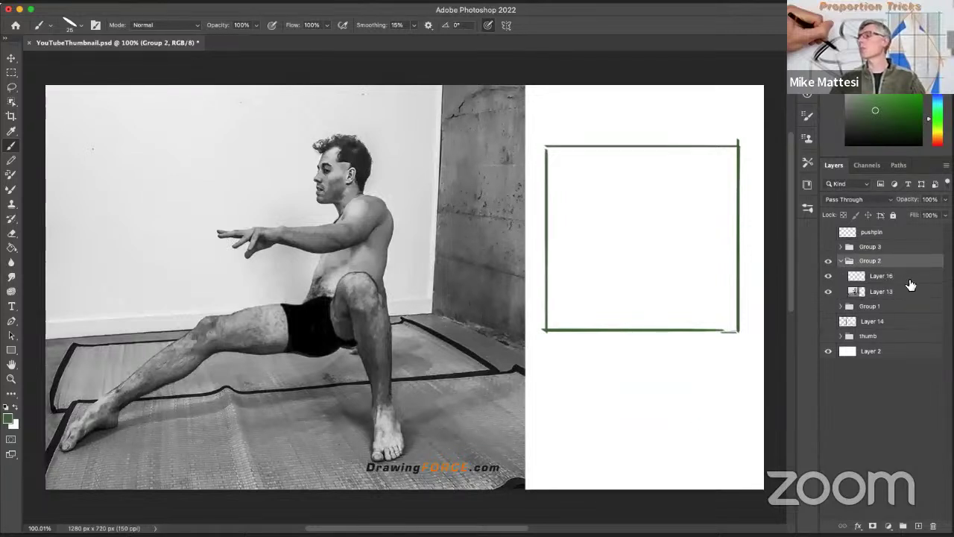
left_click(909, 277)
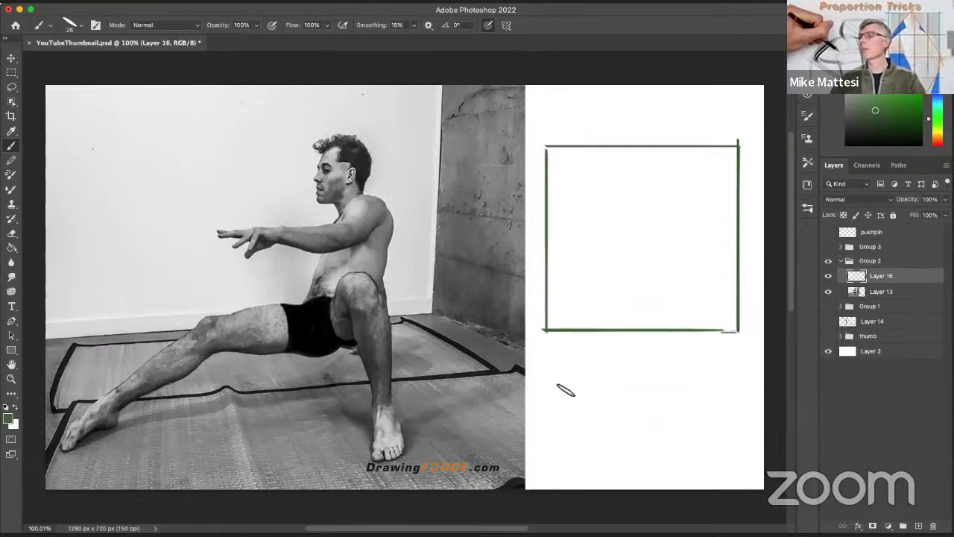
mouse_move(565, 389)
left_mouse_down()
mouse_move(560, 457)
mouse_move(565, 383)
mouse_move(691, 375)
mouse_move(691, 455)
left_mouse_up()
left_click_drag(564, 452, 691, 454)
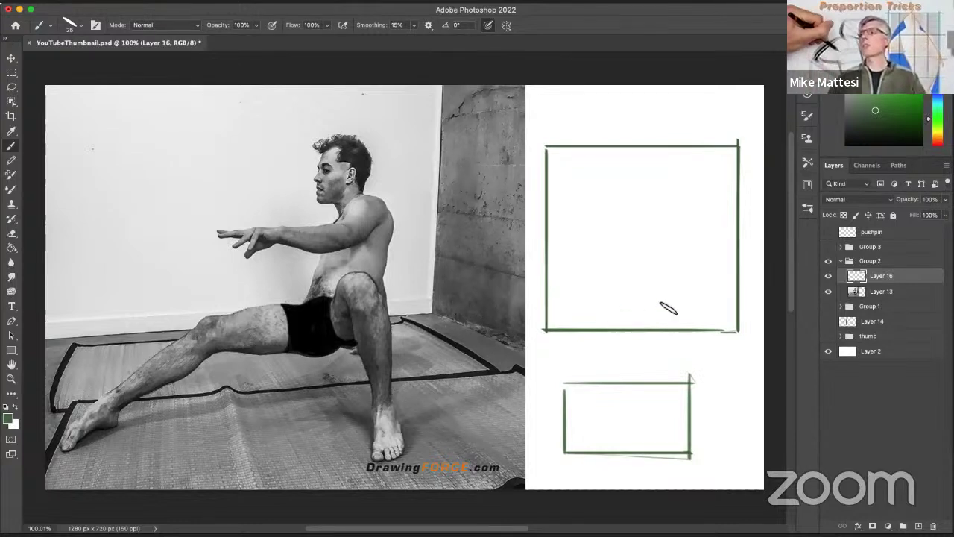
Show Layer 14 instead of Group 2 and write the underlined heading "2. Grid Lite" above the square box.
left_click_drag(829, 261, 829, 291)
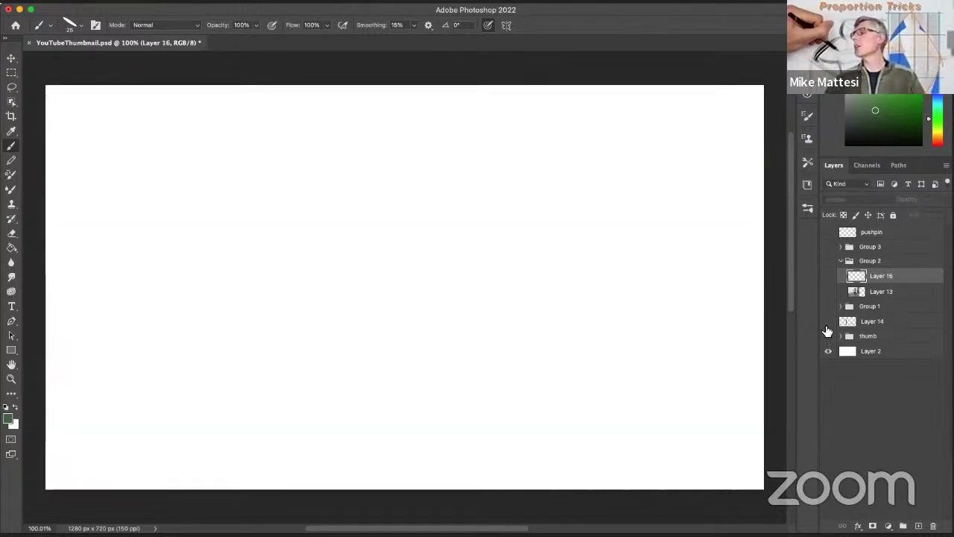
left_click(828, 321)
left_click(905, 324)
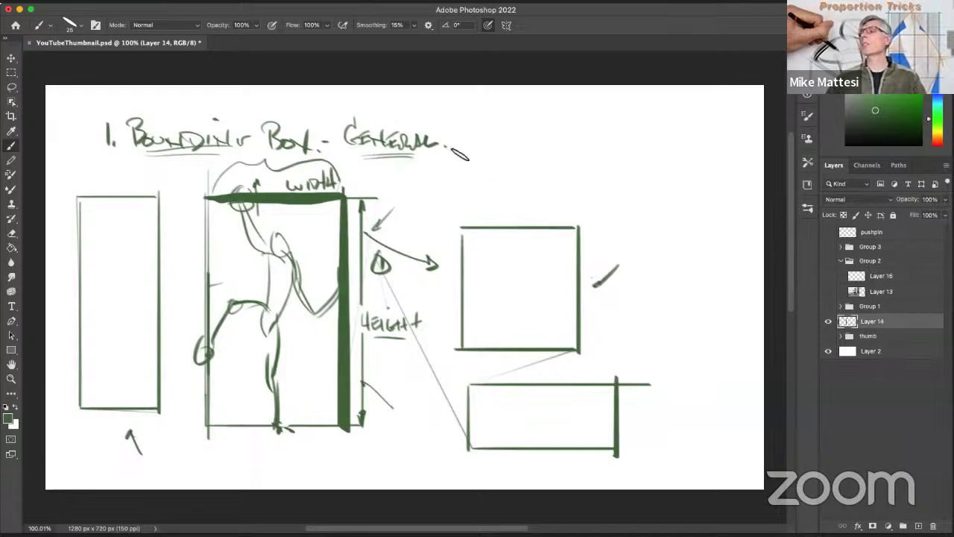
mouse_move(435, 171)
left_mouse_down()
mouse_move(460, 196)
mouse_move(478, 174)
mouse_move(466, 190)
mouse_move(514, 191)
mouse_move(515, 177)
mouse_move(494, 172)
mouse_move(574, 191)
left_mouse_up()
left_click(450, 188)
left_click_drag(566, 179, 588, 192)
mouse_move(589, 192)
left_mouse_down()
mouse_move(601, 191)
mouse_move(599, 176)
left_mouse_up()
mouse_move(589, 184)
left_mouse_down()
mouse_move(597, 184)
mouse_move(507, 197)
left_mouse_up()
left_click_drag(481, 203, 564, 200)
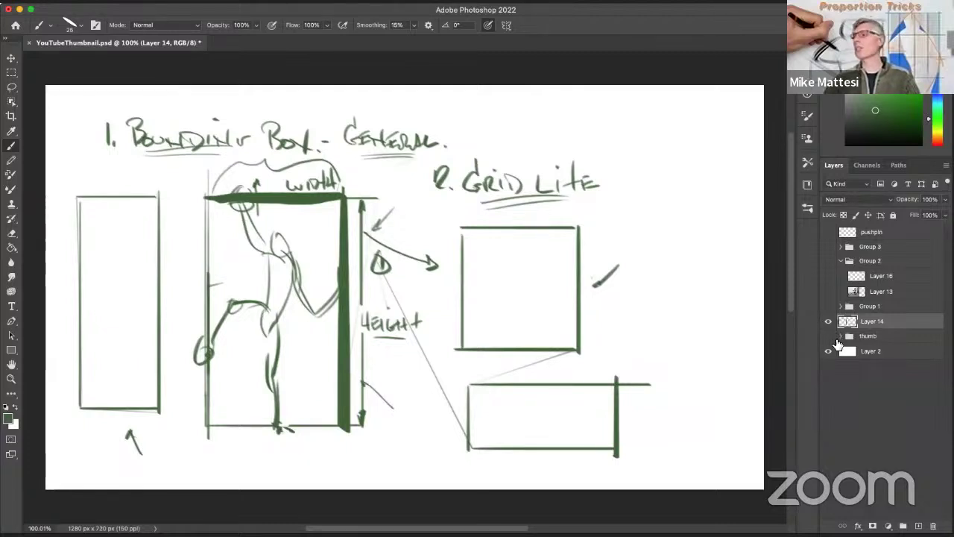
Show Group 1 instead of Layer 14 and add a new empty layer directly above the group.
left_click(829, 321)
left_click(827, 306)
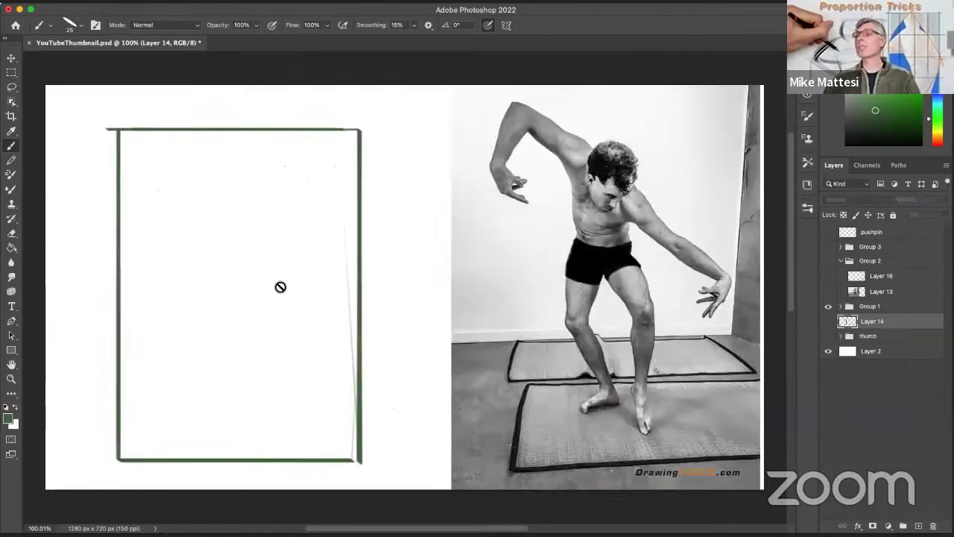
left_click(912, 306)
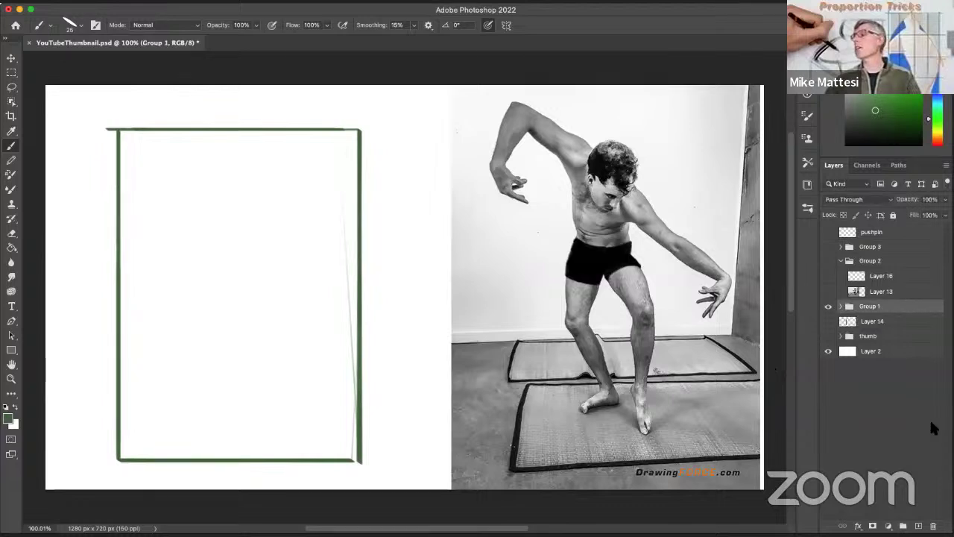
key("alt+shift+super+n")
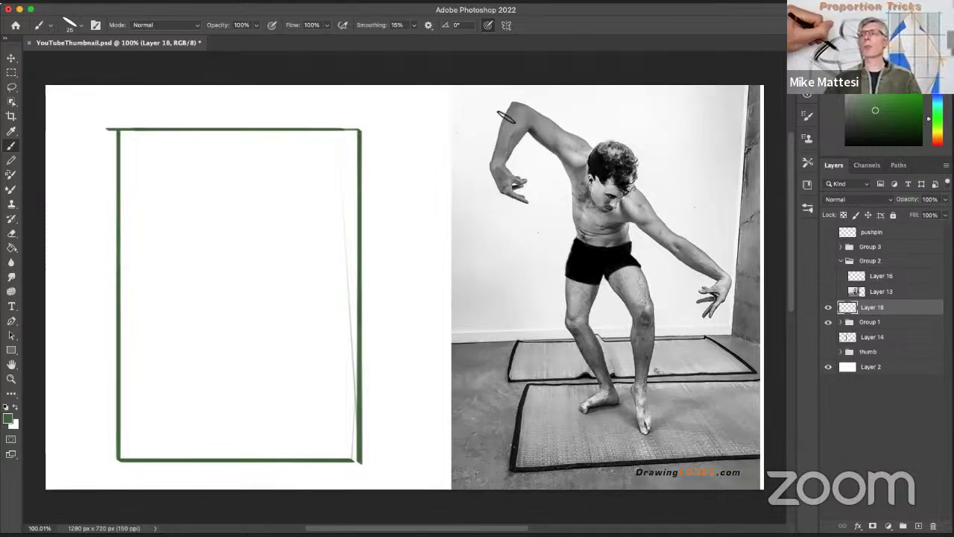
Move the bounding box on Layer 15 in Group 1 over the standing figure so its edges enclose the pose.
left_click(894, 326)
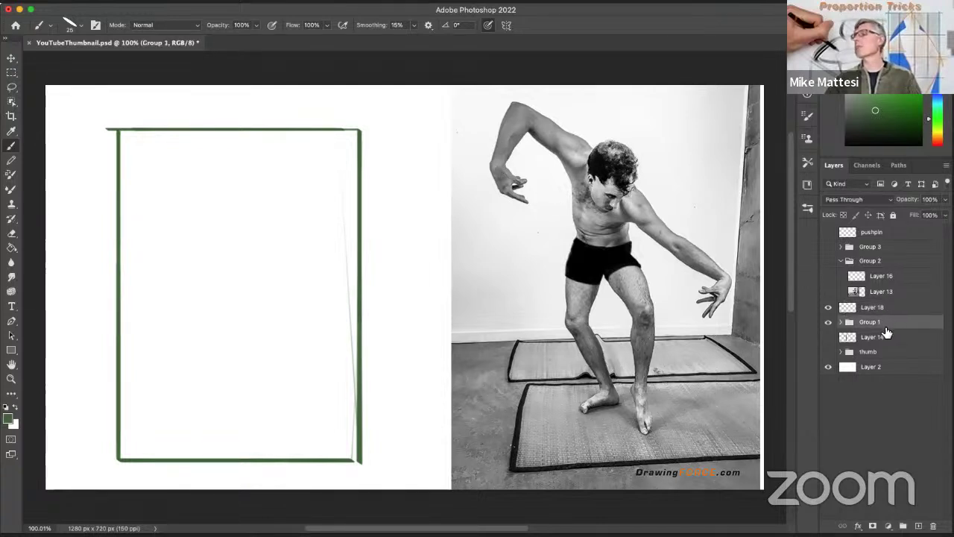
left_click(841, 323)
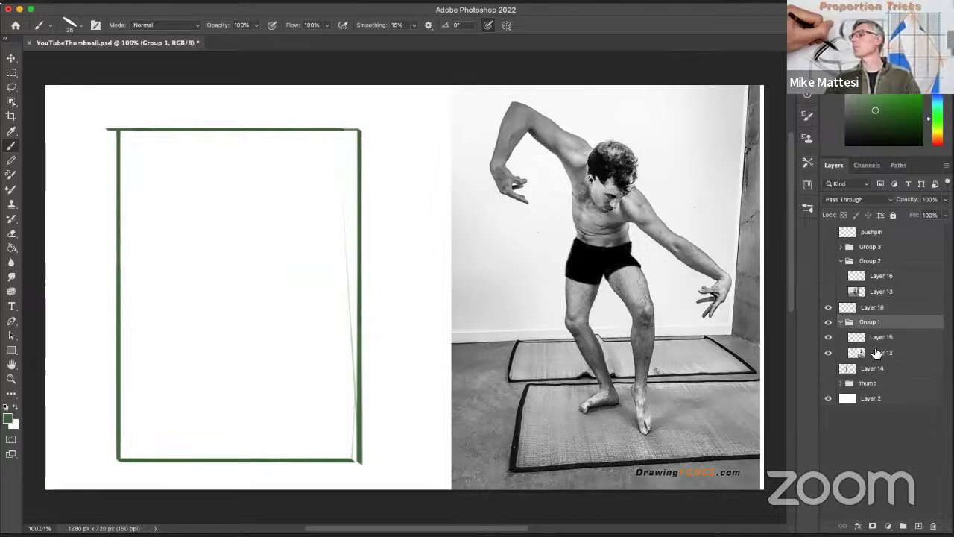
left_click(901, 339)
left_click_drag(328, 339, 683, 298)
left_click_drag(622, 285, 633, 285)
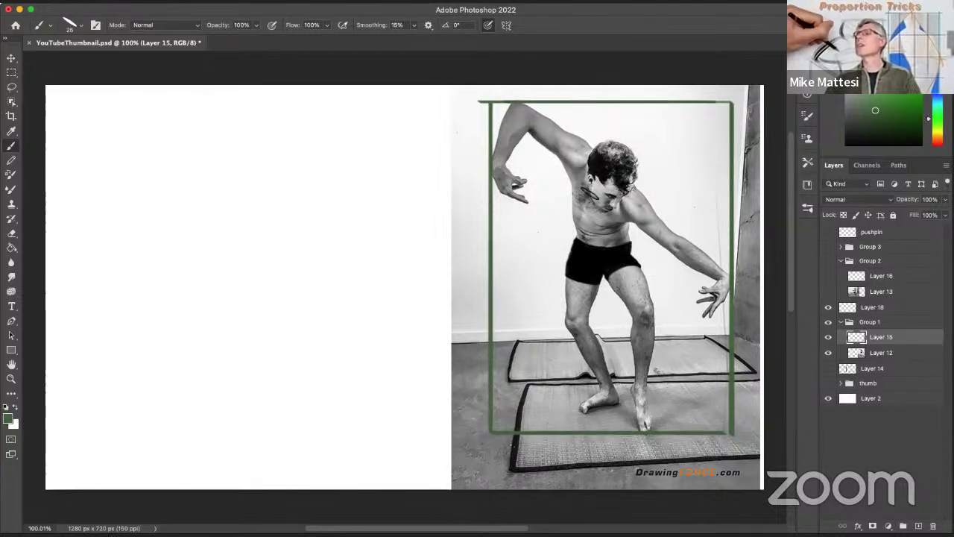
Circle the points where the elbow, both wrists and the front foot meet the box, and move the marked box back onto the blank area.
mouse_move(513, 99)
left_mouse_down()
mouse_move(517, 115)
mouse_move(528, 101)
mouse_move(507, 96)
mouse_move(524, 92)
left_mouse_up()
mouse_move(489, 164)
left_mouse_down()
mouse_move(477, 162)
mouse_move(483, 174)
mouse_move(497, 158)
left_mouse_up()
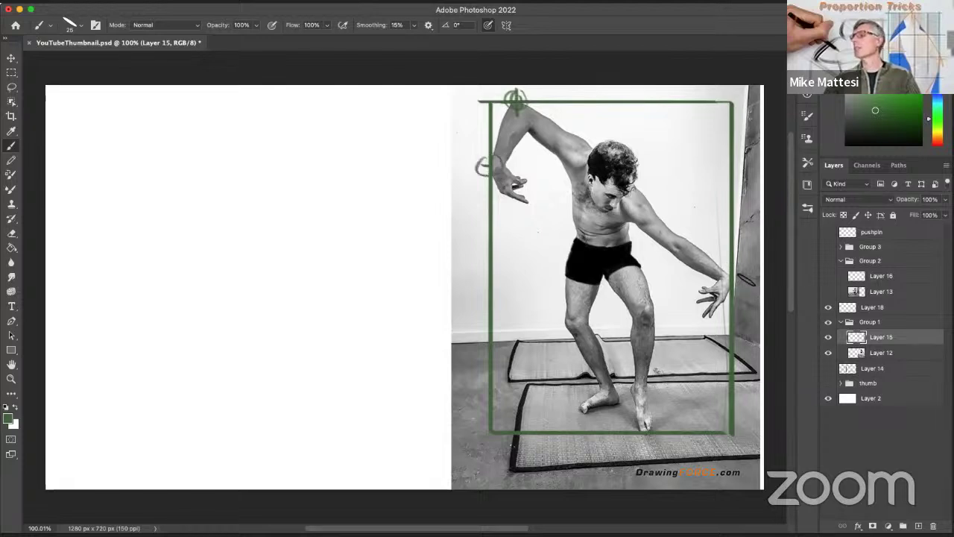
mouse_move(738, 277)
left_mouse_down()
mouse_move(723, 291)
mouse_move(730, 274)
left_mouse_up()
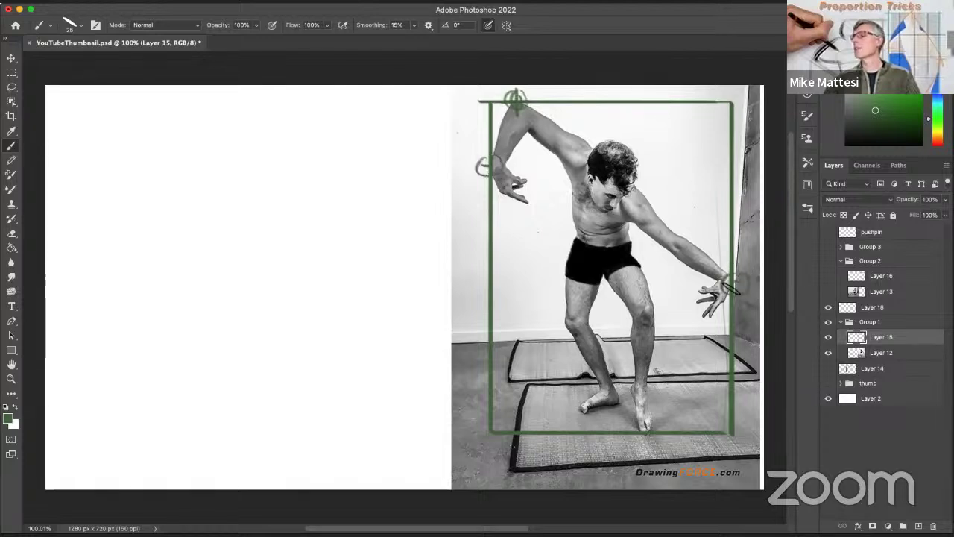
mouse_move(658, 426)
left_mouse_down()
mouse_move(650, 416)
mouse_move(649, 425)
left_mouse_up()
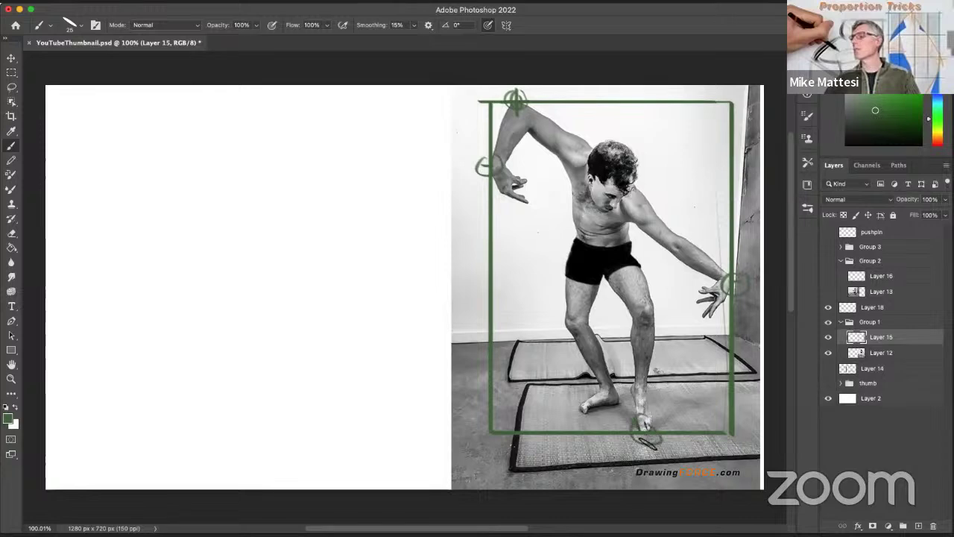
left_click_drag(619, 397, 321, 391)
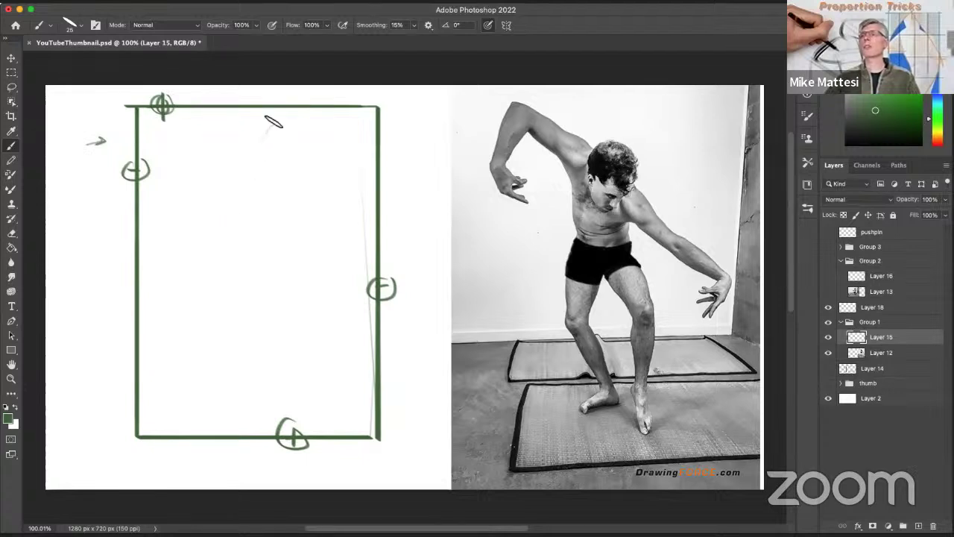
Sketch the raised forearm from the elbow mark to the wrist mark and add the bent hand.
left_click_drag(271, 122, 234, 225)
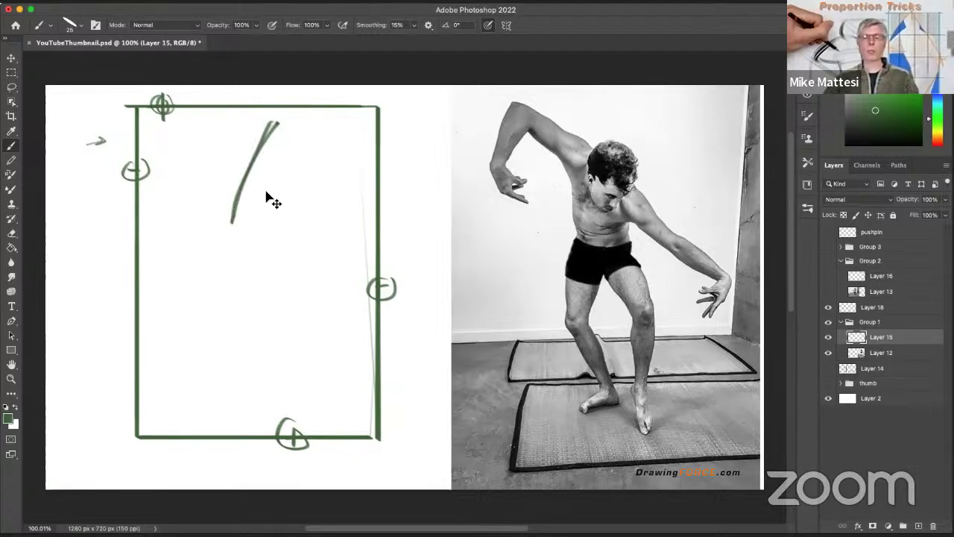
key("super+z")
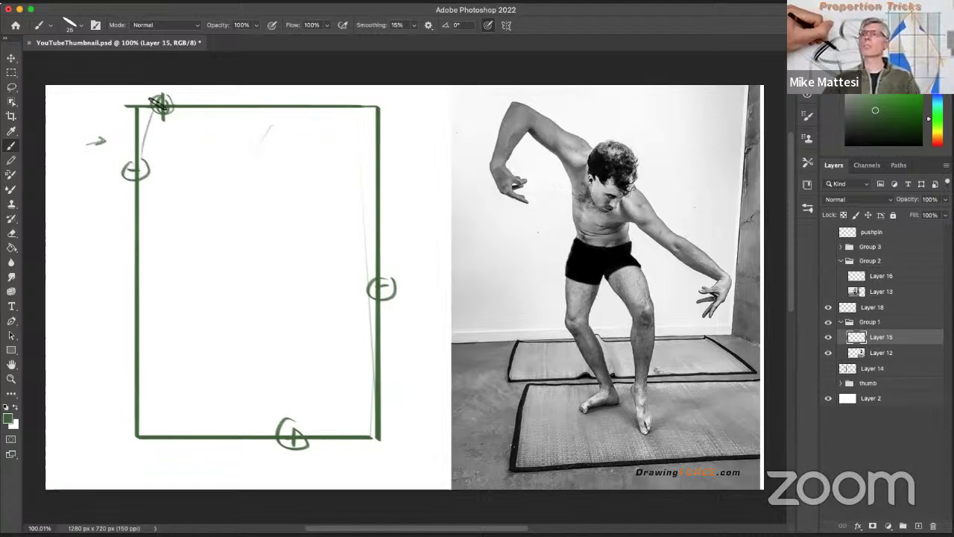
left_click_drag(154, 112, 135, 160)
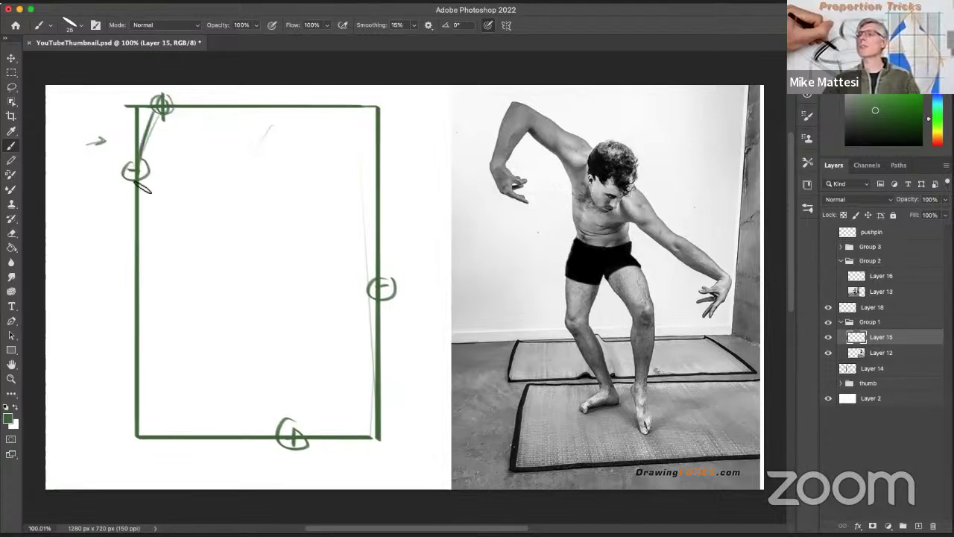
left_click_drag(142, 187, 165, 197)
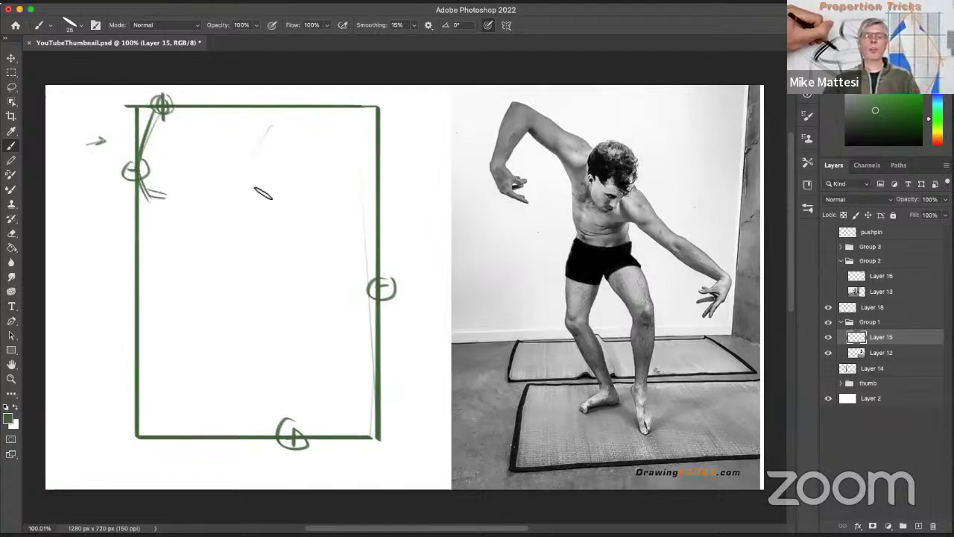
Switch to the FORCE Soft Touch brush and reduce its size to 69 px.
left_click(808, 209)
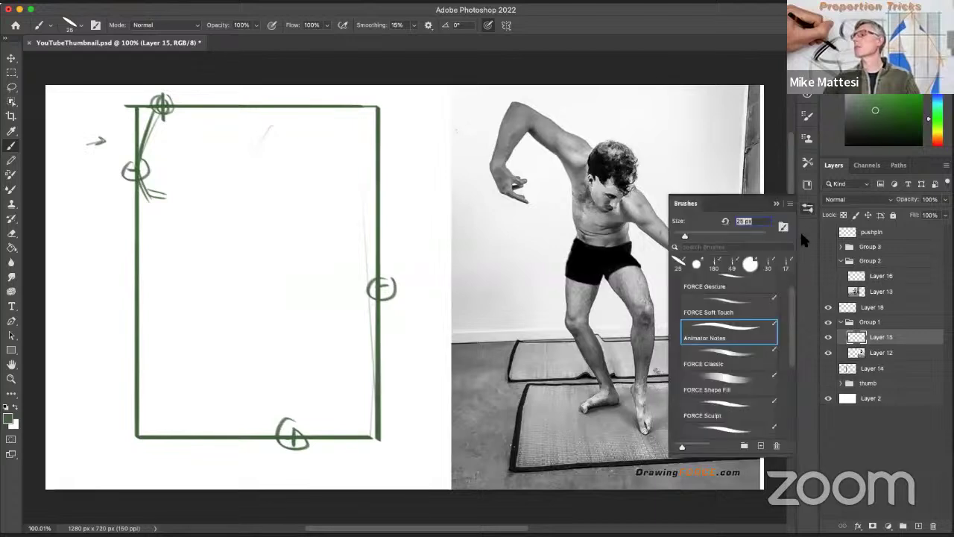
left_click(745, 305)
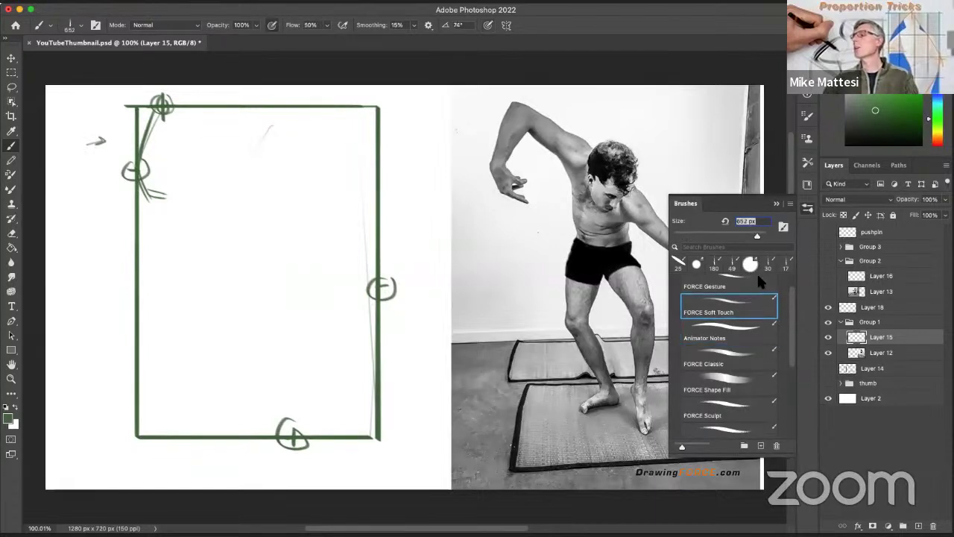
left_click(775, 203)
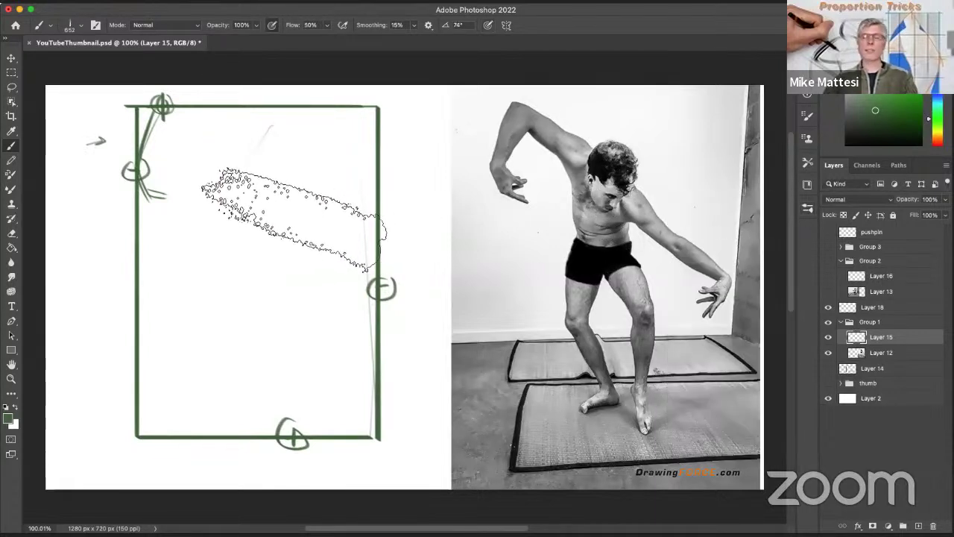
mouse_move(261, 226)
left_mouse_down()
mouse_move(215, 232)
mouse_move(198, 251)
mouse_move(211, 261)
left_mouse_up()
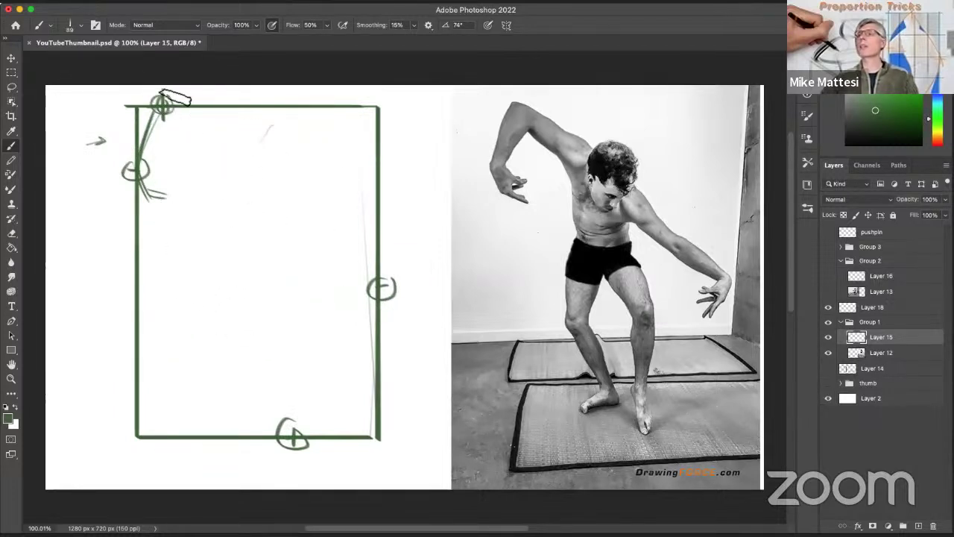
Lightly sketch the raised upper arm from the elbow mark to the shoulder and rough in the torso as an oval inside the box.
mouse_move(238, 160)
left_mouse_down()
mouse_move(166, 90)
mouse_move(261, 196)
left_mouse_up()
left_click_drag(197, 102, 265, 215)
mouse_move(216, 140)
left_mouse_down()
mouse_move(260, 193)
mouse_move(233, 318)
mouse_move(217, 245)
mouse_move(263, 153)
mouse_move(293, 293)
mouse_move(248, 173)
mouse_move(211, 218)
mouse_move(261, 269)
mouse_move(290, 229)
mouse_move(308, 288)
left_mouse_up()
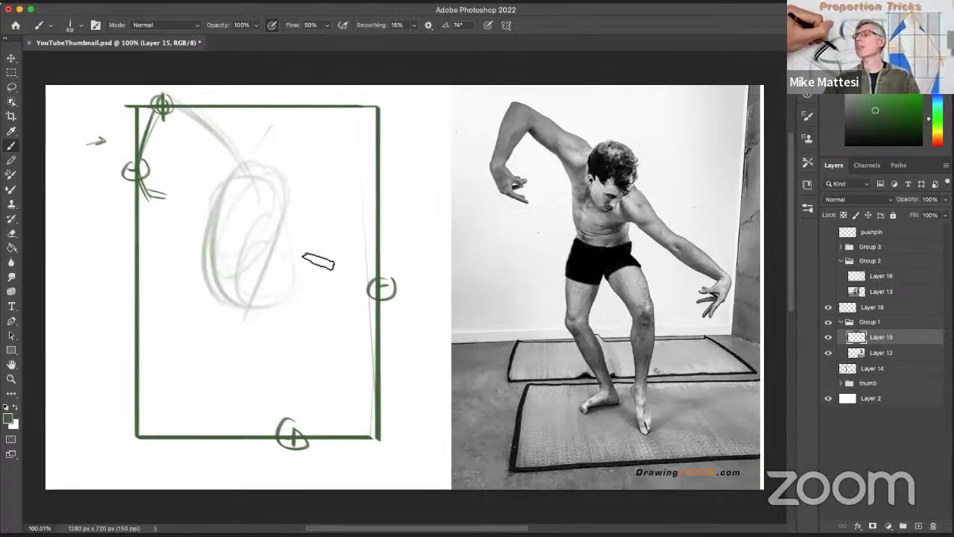
Lightly rough in the outstretched arm to its wrist mark, both legs down to the feet, and the head over the torso oval.
mouse_move(311, 220)
left_mouse_down()
mouse_move(326, 264)
mouse_move(289, 184)
mouse_move(288, 242)
mouse_move(358, 282)
mouse_move(319, 248)
mouse_move(373, 284)
mouse_move(286, 180)
mouse_move(387, 294)
mouse_move(290, 224)
mouse_move(326, 288)
left_mouse_up()
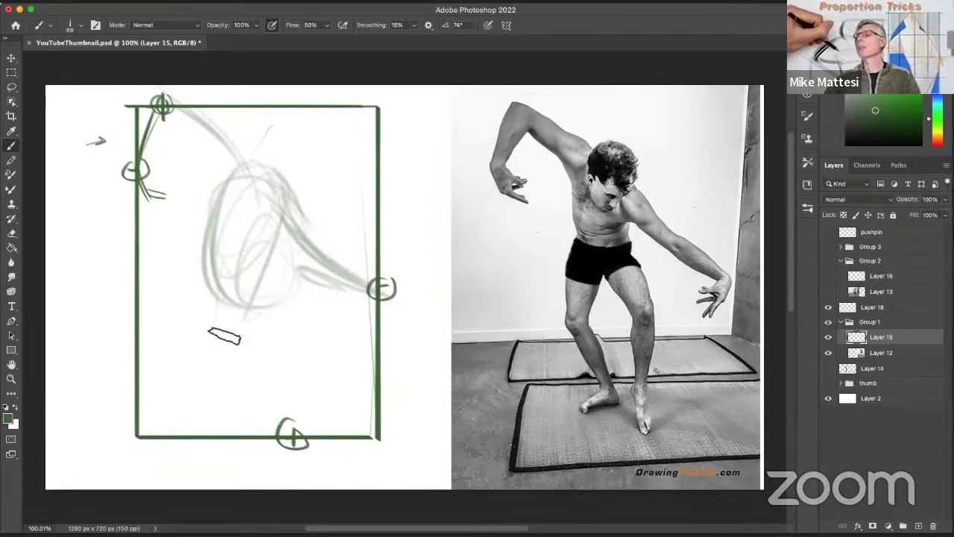
mouse_move(225, 283)
left_mouse_down()
mouse_move(236, 390)
mouse_move(209, 321)
mouse_move(215, 279)
mouse_move(244, 423)
mouse_move(255, 398)
mouse_move(261, 294)
mouse_move(296, 431)
mouse_move(252, 254)
left_mouse_up()
mouse_move(277, 164)
left_mouse_down()
mouse_move(258, 183)
mouse_move(247, 174)
mouse_move(253, 179)
mouse_move(269, 137)
mouse_move(252, 174)
left_mouse_up()
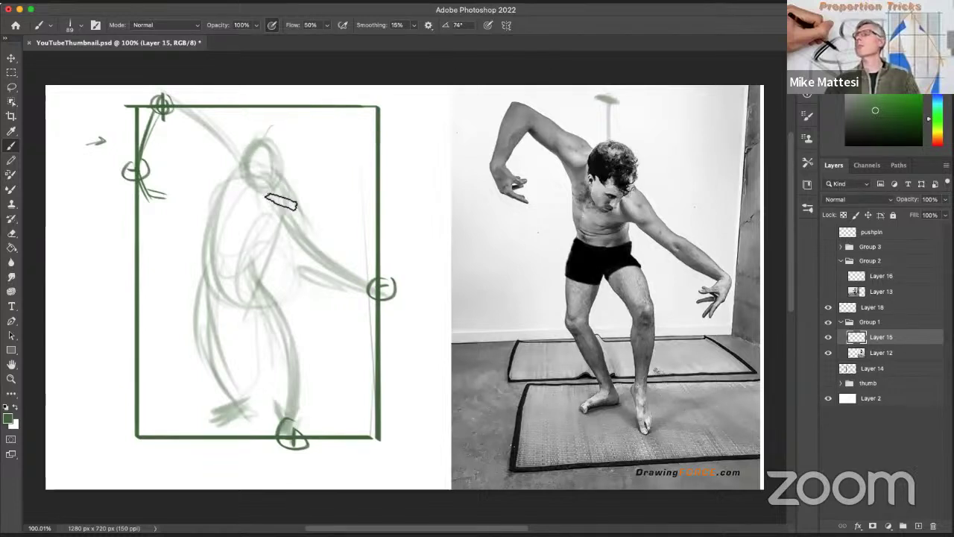
left_click_drag(260, 152, 267, 195)
Reduce the brush to 23 px, firm up the torso's side and outstretched arm, and sketch its hand ending in a small fingertip circle.
left_click_drag(249, 246, 226, 248, "ctrl+alt")
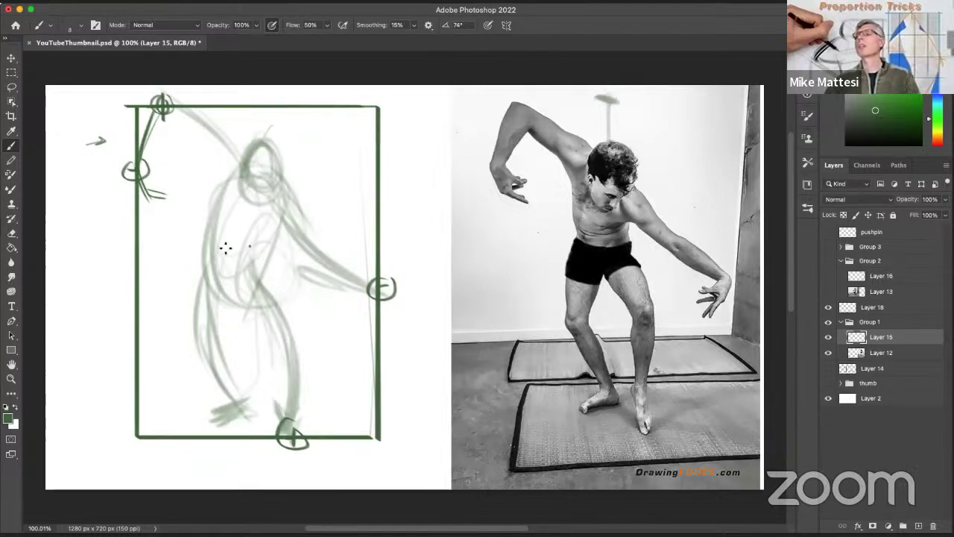
mouse_move(246, 167)
left_mouse_down("ctrl+alt")
mouse_move(255, 163)
mouse_move(210, 220)
left_mouse_up("ctrl+alt")
mouse_move(207, 270)
left_mouse_down()
mouse_move(216, 221)
mouse_move(209, 279)
mouse_move(227, 288)
mouse_move(239, 279)
mouse_move(215, 264)
mouse_move(237, 271)
mouse_move(233, 298)
mouse_move(247, 308)
mouse_move(266, 297)
mouse_move(274, 272)
left_mouse_up()
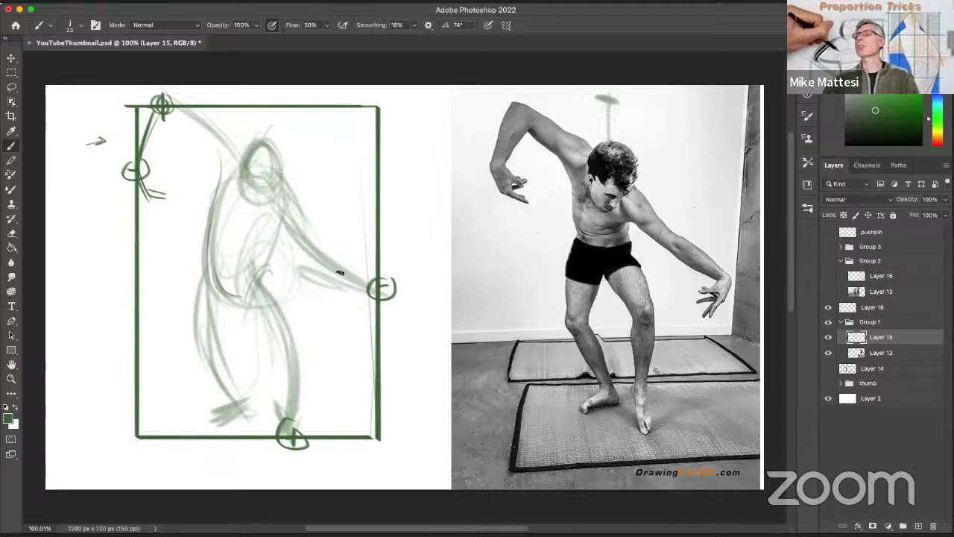
left_click_drag(375, 275, 395, 297)
mouse_move(283, 213)
left_mouse_down()
mouse_move(322, 257)
mouse_move(365, 283)
mouse_move(364, 317)
left_mouse_up()
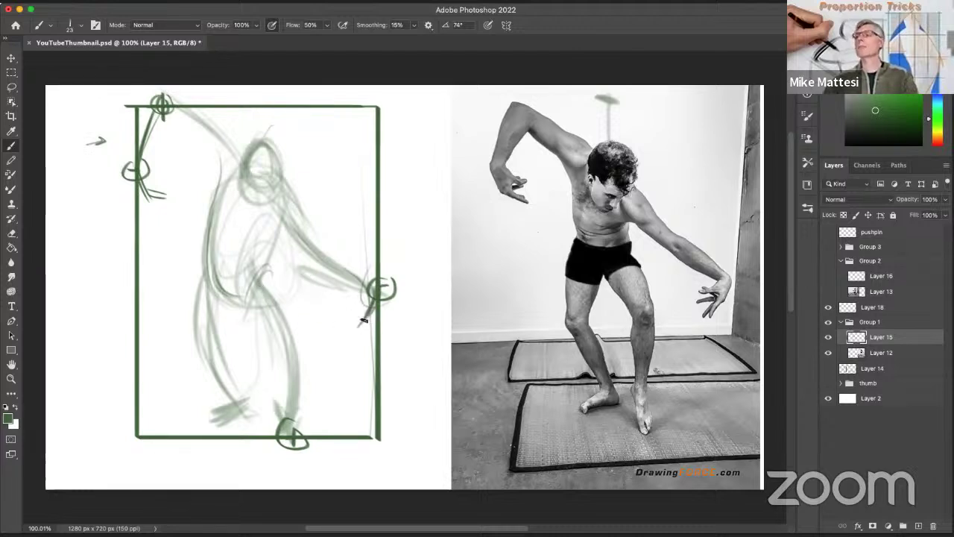
left_click_drag(362, 317, 352, 319)
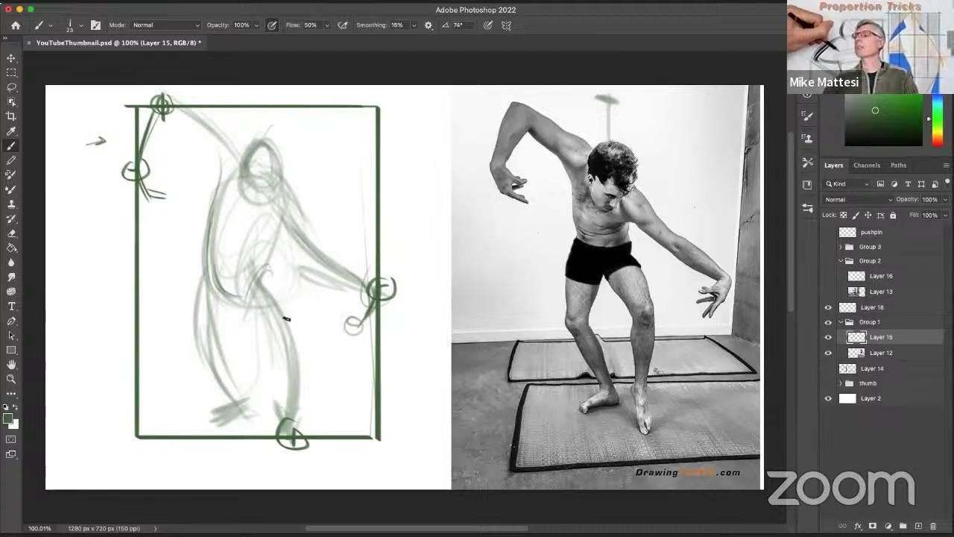
Strengthen both legs down to the feet, marking the front knee with a circle and relating it to the fingertips with a line.
left_click_drag(262, 276, 295, 336)
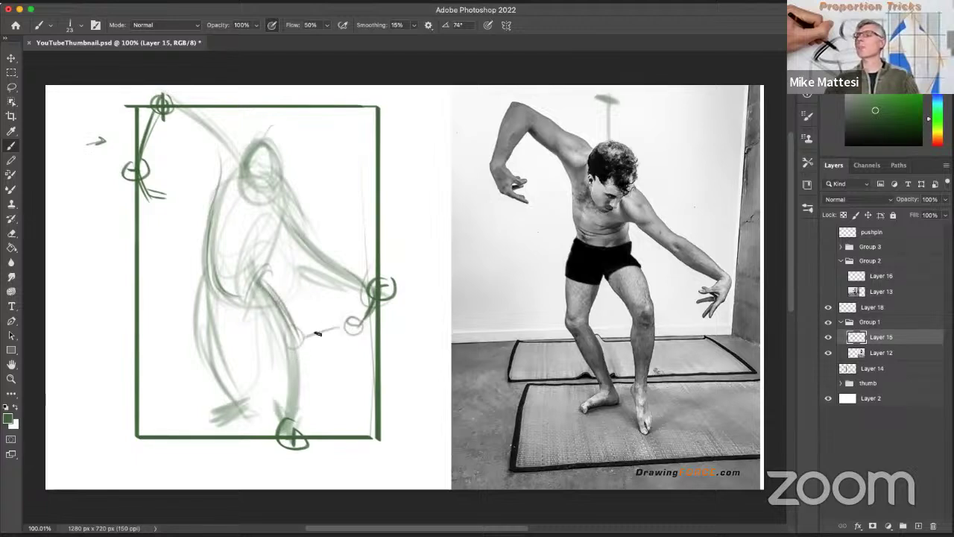
mouse_move(291, 351)
left_mouse_down()
mouse_move(297, 396)
mouse_move(301, 345)
mouse_move(296, 389)
mouse_move(298, 380)
mouse_move(282, 411)
mouse_move(281, 401)
mouse_move(287, 428)
mouse_move(294, 402)
left_mouse_up()
mouse_move(298, 331)
left_mouse_down()
mouse_move(286, 401)
mouse_move(302, 348)
mouse_move(275, 397)
mouse_move(295, 420)
left_mouse_up()
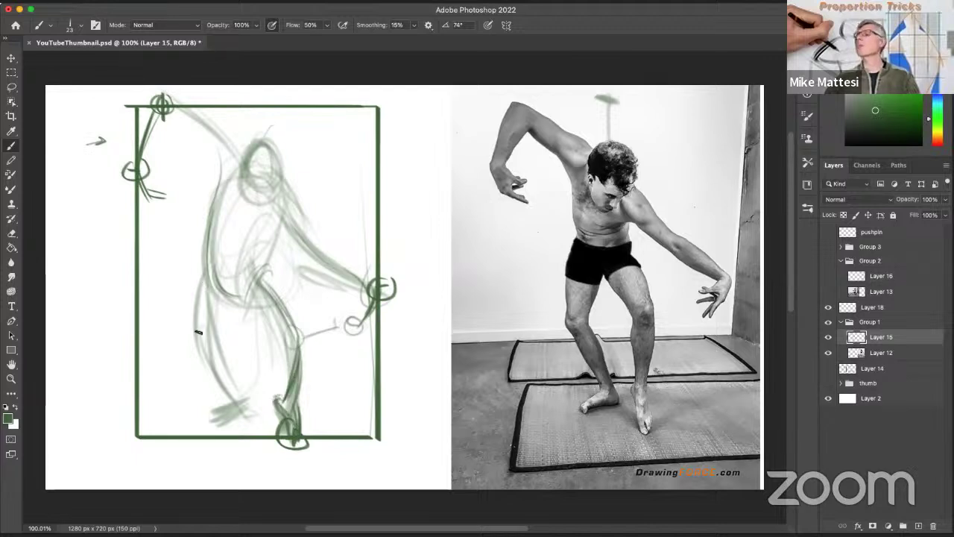
mouse_move(216, 281)
left_mouse_down()
mouse_move(193, 344)
mouse_move(248, 412)
left_mouse_up()
mouse_move(202, 350)
left_mouse_down()
mouse_move(252, 411)
mouse_move(235, 417)
mouse_move(254, 408)
mouse_move(218, 421)
mouse_move(243, 403)
mouse_move(210, 415)
mouse_move(220, 410)
left_mouse_up()
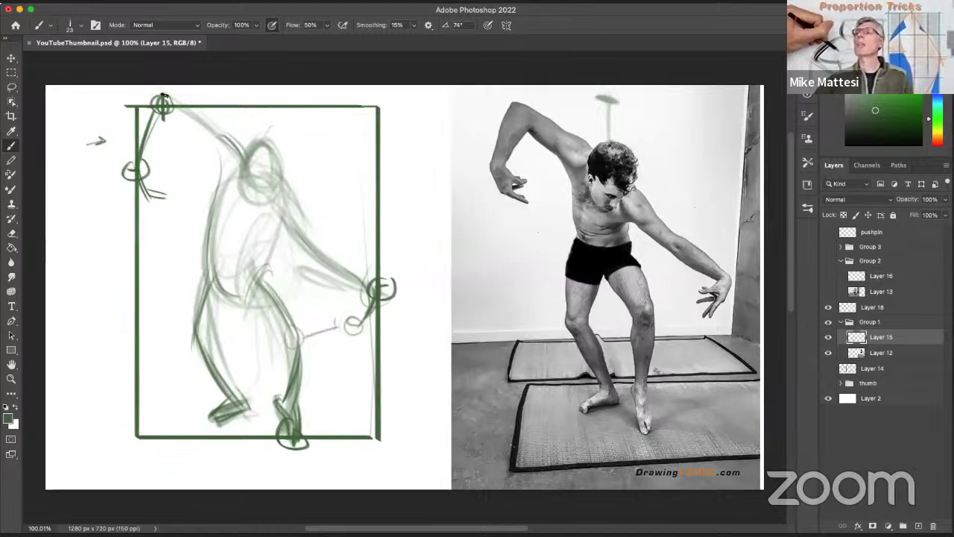
Firm up the raised upper arm and the torso's outer side, and add curved cross-contours for the rib cage and pelvis.
mouse_move(164, 96)
left_mouse_down()
mouse_move(221, 142)
mouse_move(212, 119)
mouse_move(227, 173)
mouse_move(225, 135)
mouse_move(212, 154)
mouse_move(219, 173)
mouse_move(207, 239)
left_mouse_up()
left_click_drag(216, 156, 219, 245)
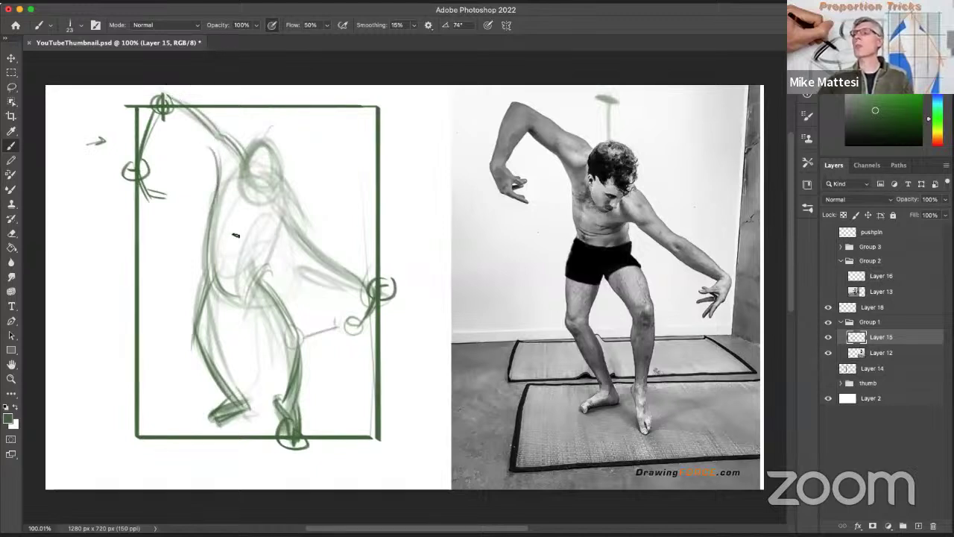
mouse_move(213, 212)
left_mouse_down()
mouse_move(237, 191)
mouse_move(267, 241)
left_mouse_up()
mouse_move(208, 199)
left_mouse_down()
mouse_move(262, 243)
mouse_move(271, 239)
left_mouse_up()
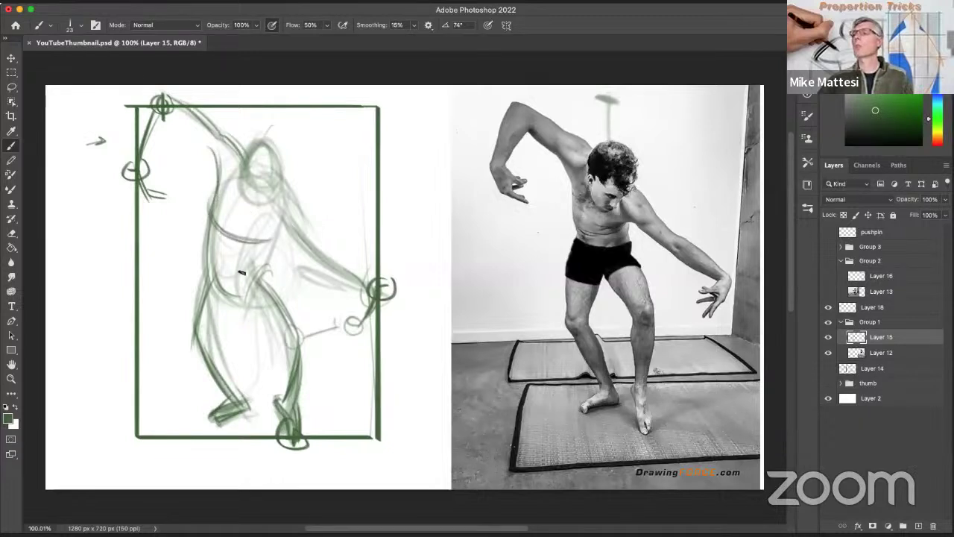
left_click_drag(204, 253, 262, 267)
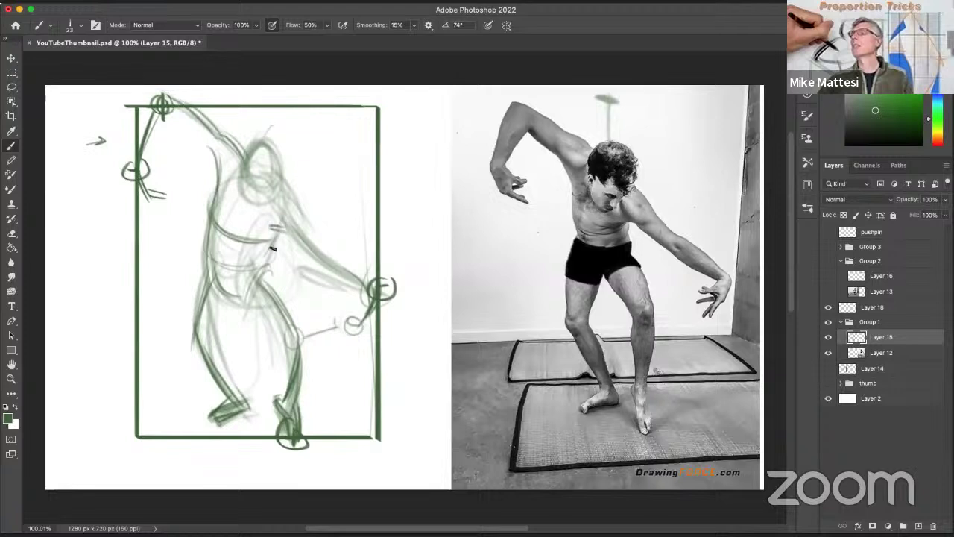
Build up the rib cage and pelvis volumes with repeated curved strokes and reinforce the outer contour from torso to back leg.
mouse_move(212, 257)
left_mouse_down()
mouse_move(266, 257)
mouse_move(243, 283)
mouse_move(268, 289)
left_mouse_up()
left_click_drag(200, 215, 243, 239)
left_click_drag(212, 267, 261, 282)
left_click_drag(284, 217, 248, 258)
left_click_drag(210, 202, 243, 242)
left_click_drag(250, 187, 224, 227)
mouse_move(216, 175)
left_mouse_down()
mouse_move(275, 224)
mouse_move(250, 261)
left_mouse_up()
mouse_move(207, 222)
left_mouse_down()
mouse_move(261, 256)
mouse_move(206, 280)
mouse_move(195, 344)
mouse_move(213, 392)
mouse_move(233, 401)
left_mouse_up()
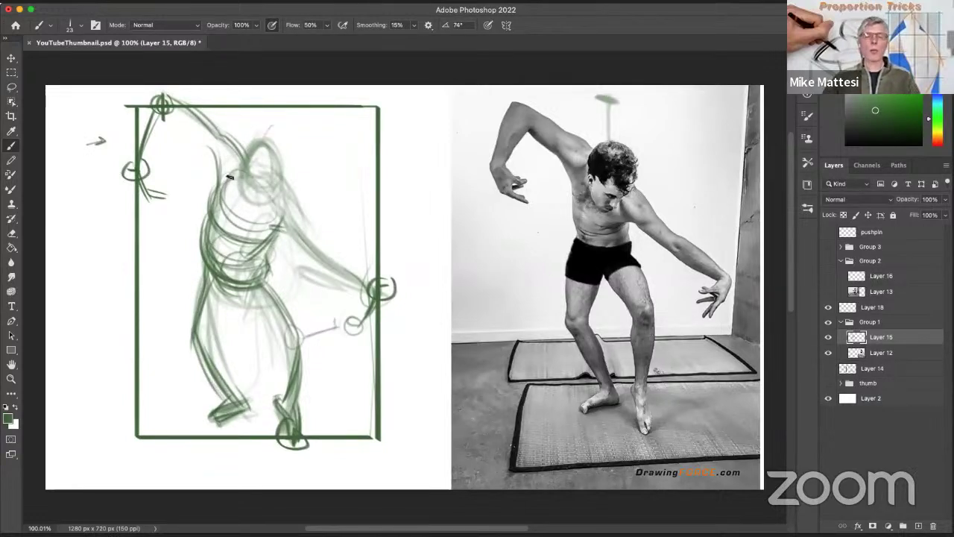
Draw vertical guide lines through the elbow and front foot marks and horizontal ones through both wrist marks.
mouse_move(167, 125)
left_mouse_down()
mouse_move(179, 382)
mouse_move(162, 455)
left_mouse_up()
mouse_move(126, 170)
left_mouse_down()
mouse_move(171, 163)
mouse_move(376, 169)
left_mouse_up()
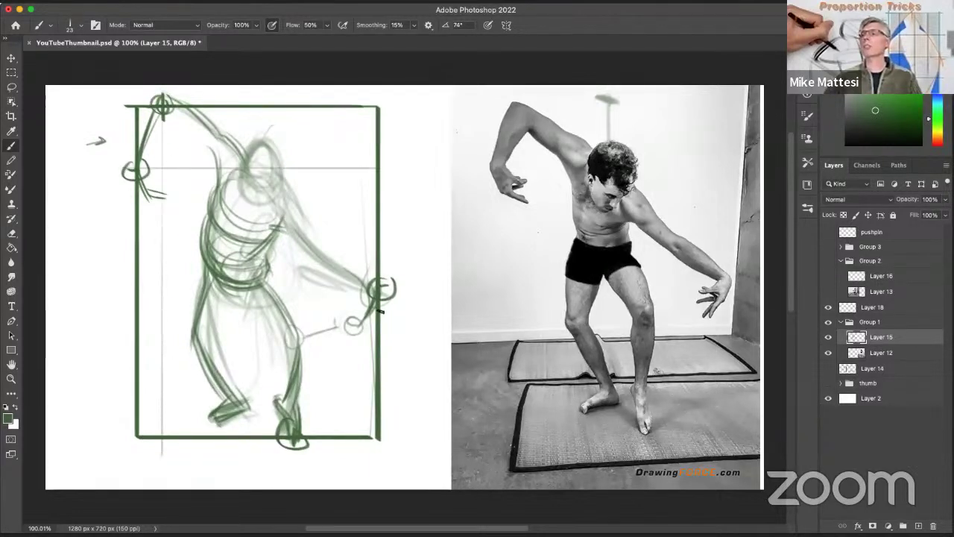
left_click_drag(387, 284, 91, 286)
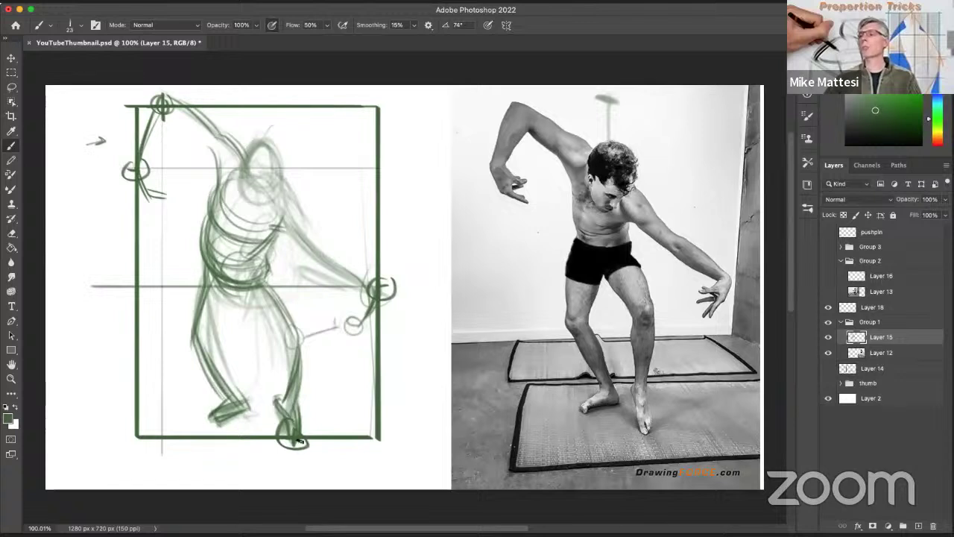
left_click_drag(295, 87, 296, 483)
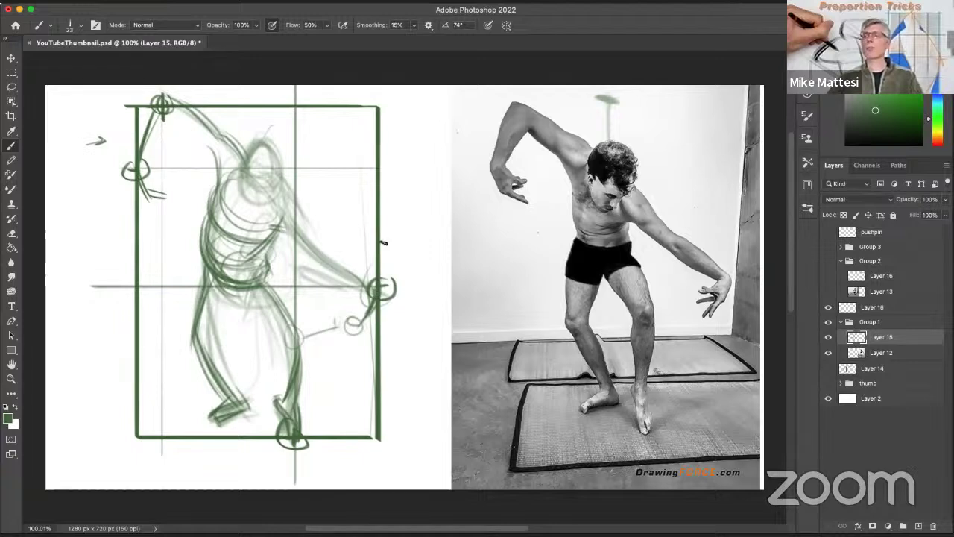
Point an arrow at the lower wrist mark, draw a level line from the wrist across the photo's hips, and adjust the sketched pelvis and thigh.
left_click_drag(430, 236, 401, 279)
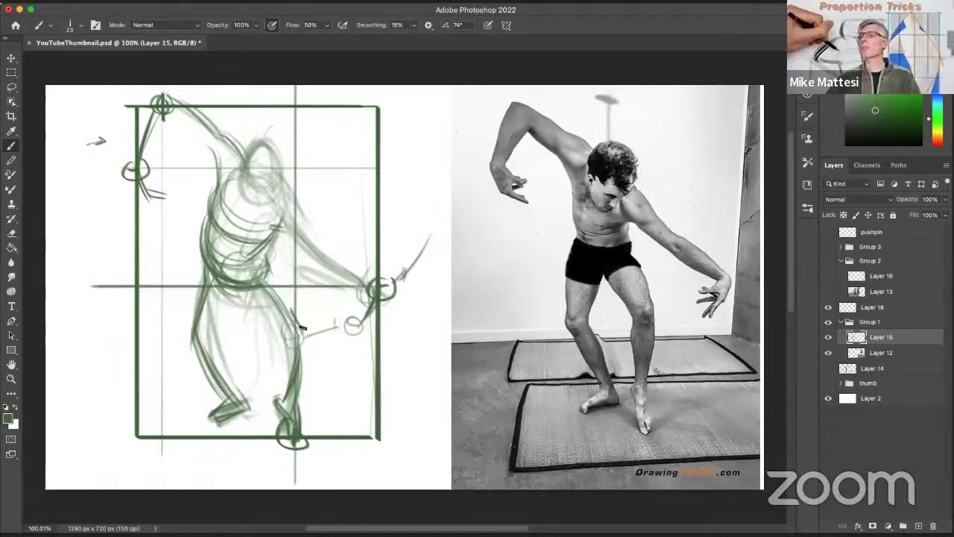
left_click_drag(732, 280, 576, 282)
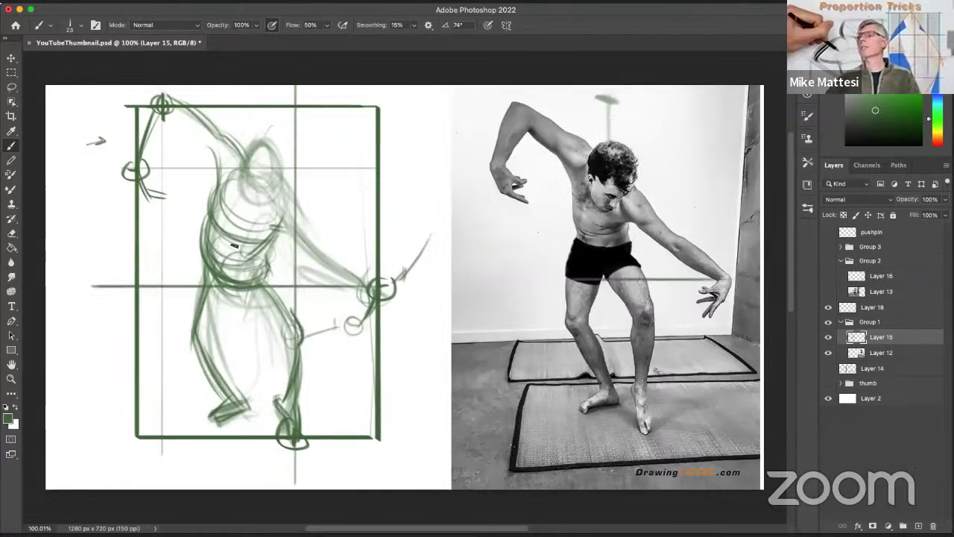
mouse_move(245, 258)
left_mouse_down()
mouse_move(212, 240)
mouse_move(266, 267)
mouse_move(248, 286)
left_mouse_up()
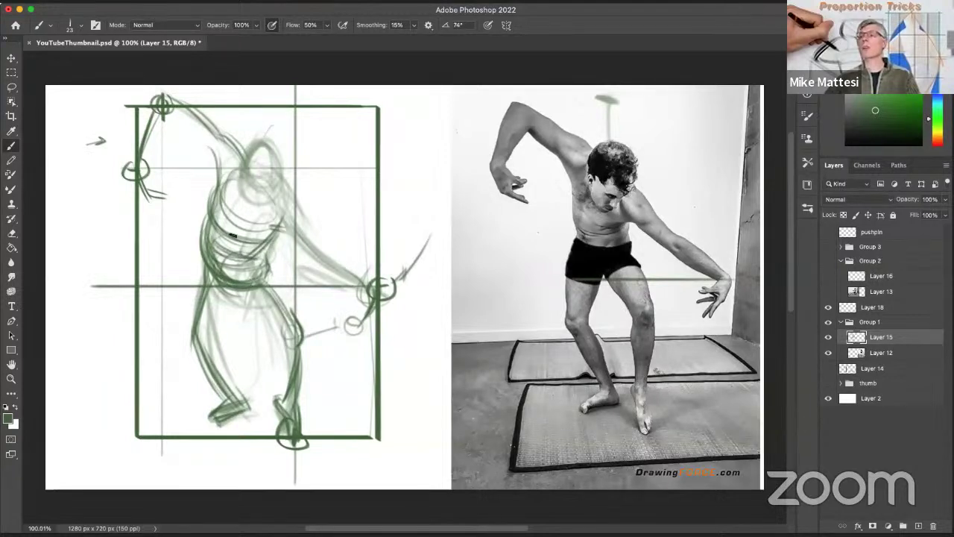
mouse_move(212, 260)
left_mouse_down()
mouse_move(264, 245)
mouse_move(270, 275)
mouse_move(185, 343)
left_mouse_up()
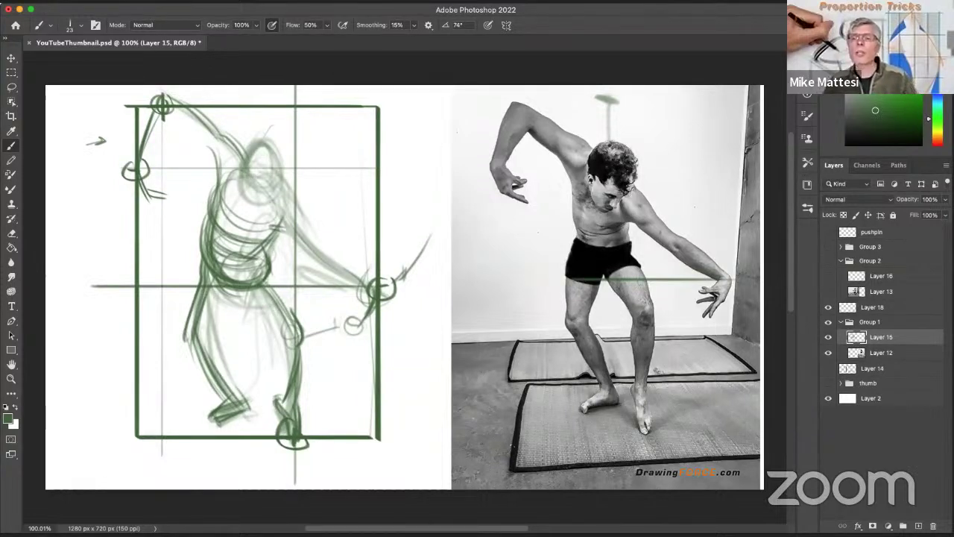
Hide Group 1 and Layer 18, show Layer 13 and Layer 16 in Group 2, and make Layer 16 active.
left_click(841, 322)
left_click(829, 323)
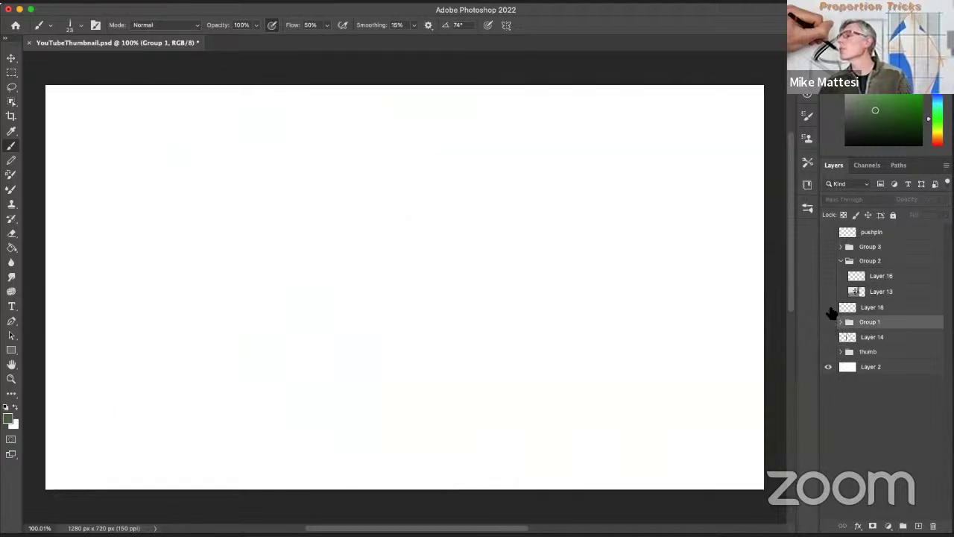
left_click(829, 291)
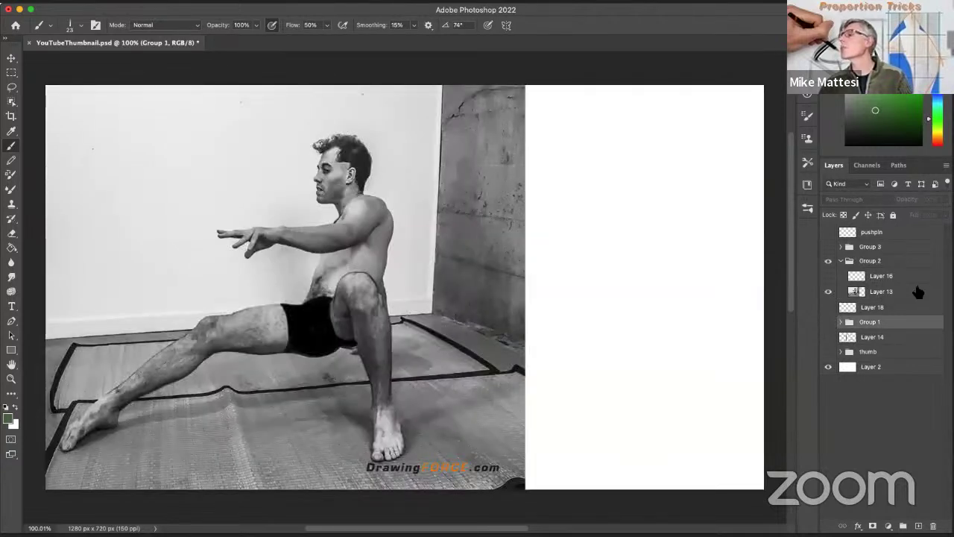
left_click(918, 291)
left_click(828, 276)
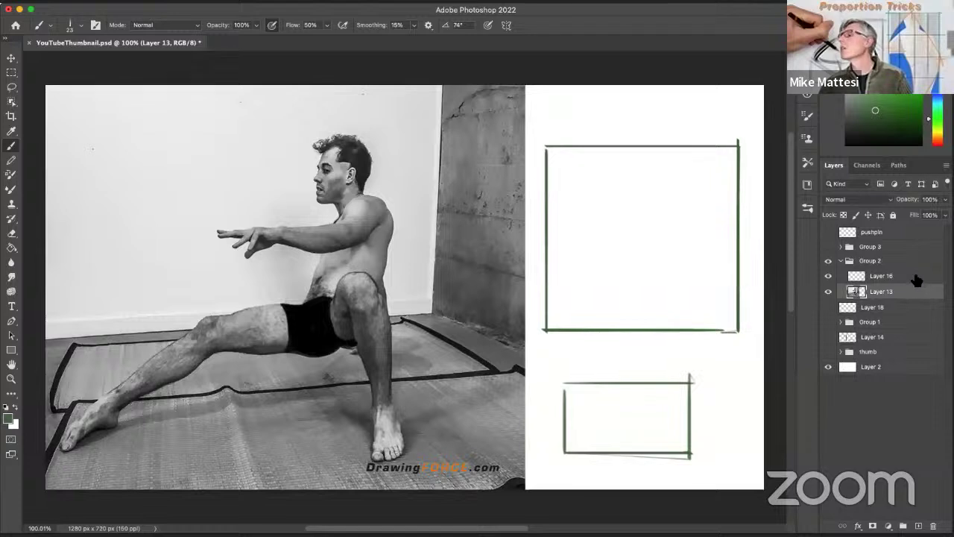
left_click(917, 279)
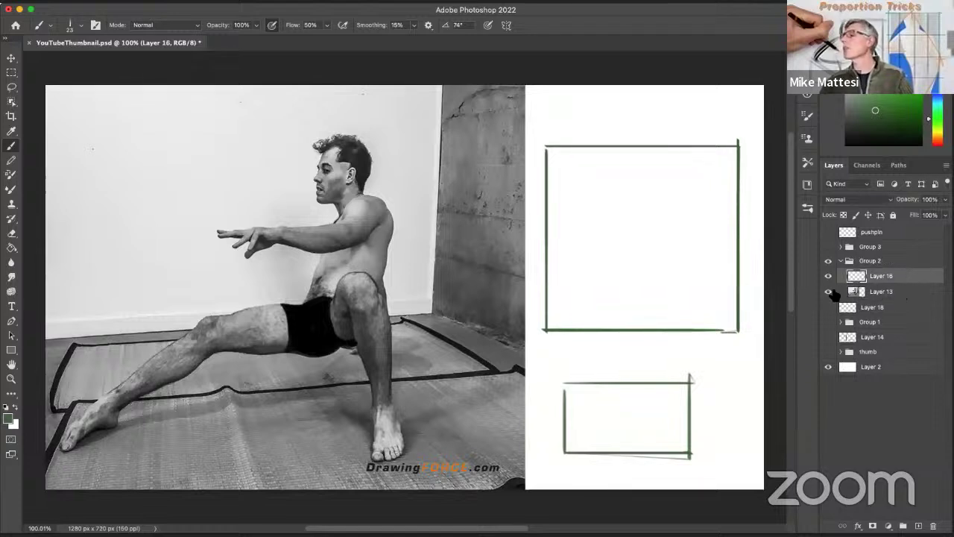
Enlarge the drawn boxes on Layer 16 proportionally to 177.21% and fit the upper box around the low-lunging figure in the photo.
key("super+t")
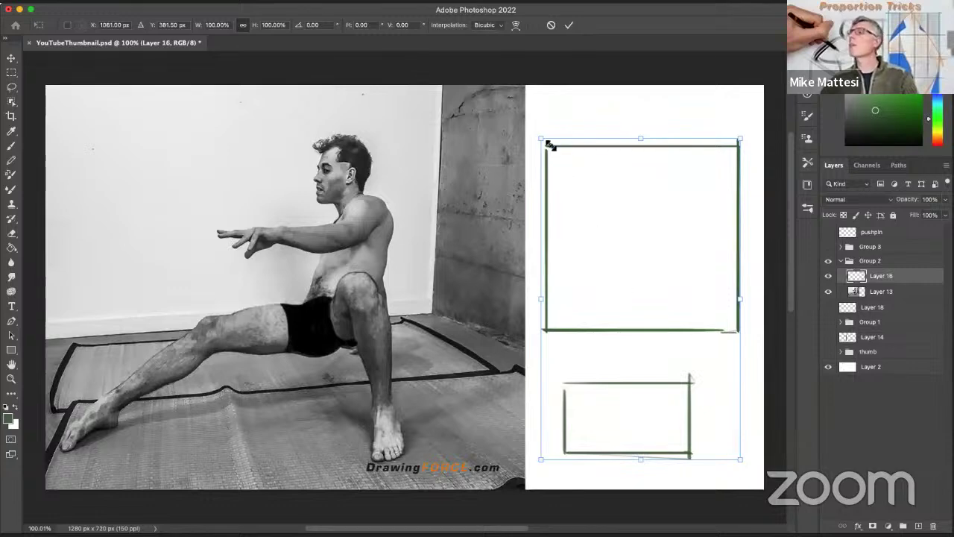
left_click_drag(536, 138, 366, 80)
left_click_drag(607, 206, 278, 388)
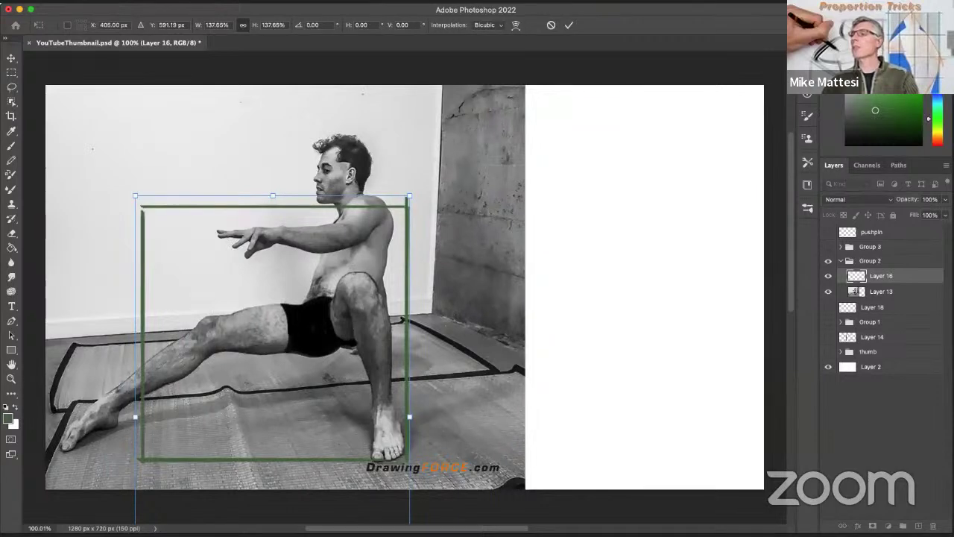
left_click_drag(138, 193, 15, 60)
left_click_drag(486, 195, 496, 306)
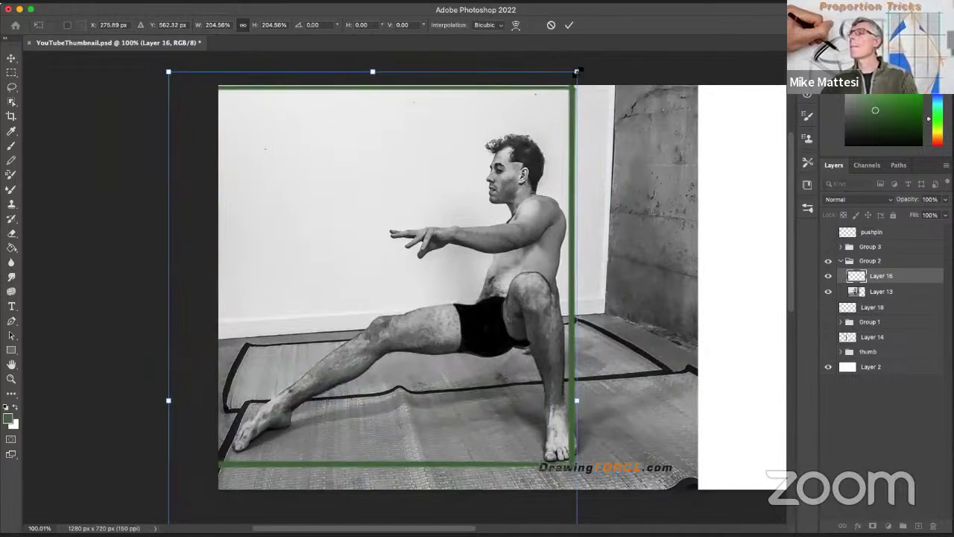
left_click_drag(577, 72, 543, 117)
left_click_drag(500, 247, 538, 220)
left_click_drag(585, 107, 570, 131)
left_click_drag(549, 195, 554, 179)
left_click_drag(578, 107, 572, 120)
left_click_drag(535, 191, 542, 180)
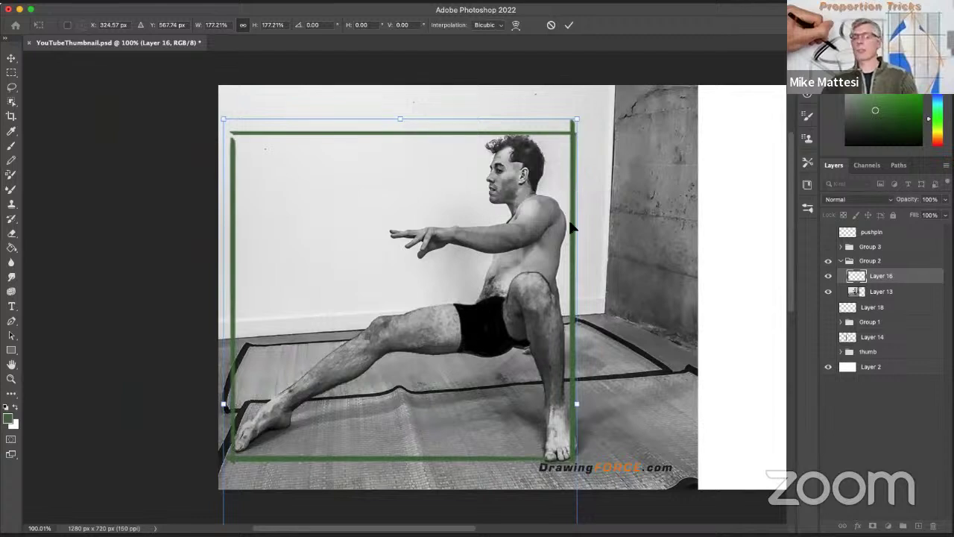
key("Return")
Circle where the head and both feet meet the box, then brush a vertical guide through the head mark and a horizontal one through the feet.
key("b")
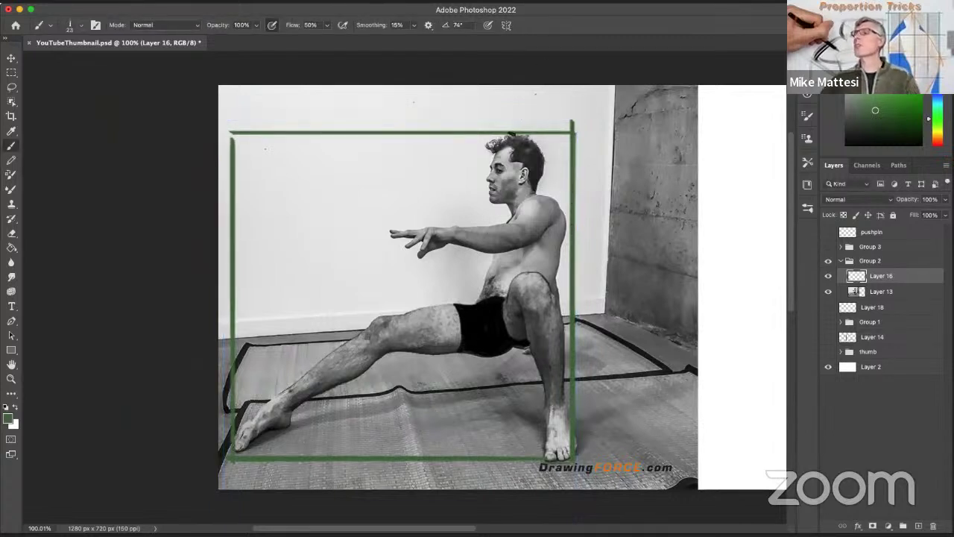
mouse_move(504, 131)
left_mouse_down()
mouse_move(525, 128)
mouse_move(516, 176)
left_mouse_up()
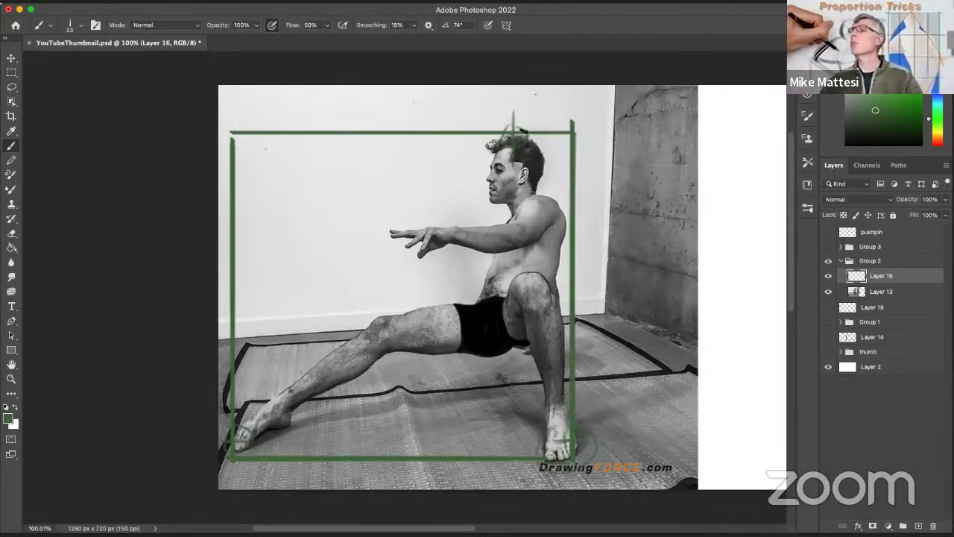
left_click_drag(515, 466, 513, 113)
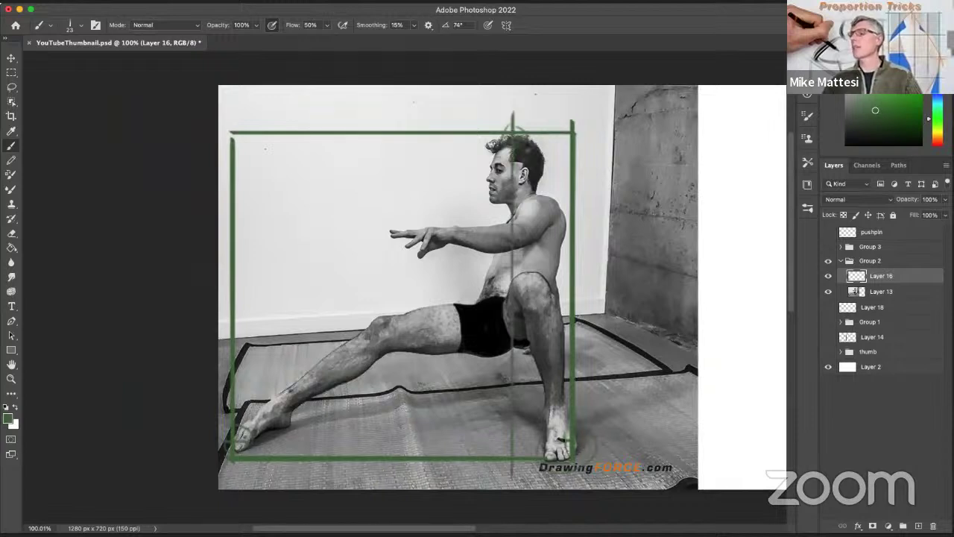
left_click_drag(568, 443, 237, 427)
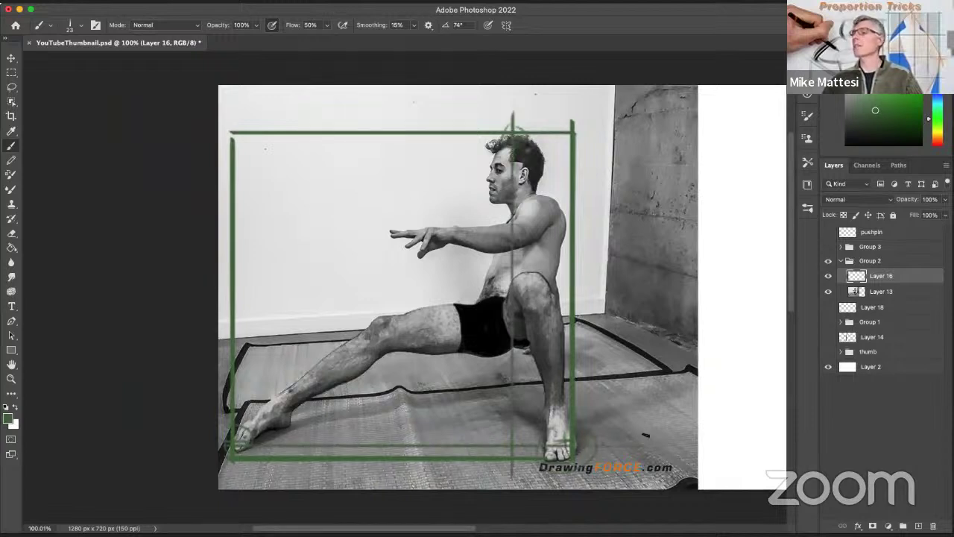
Zoom out and move the marked box off the figure onto the blank area beside the photo.
key("z")
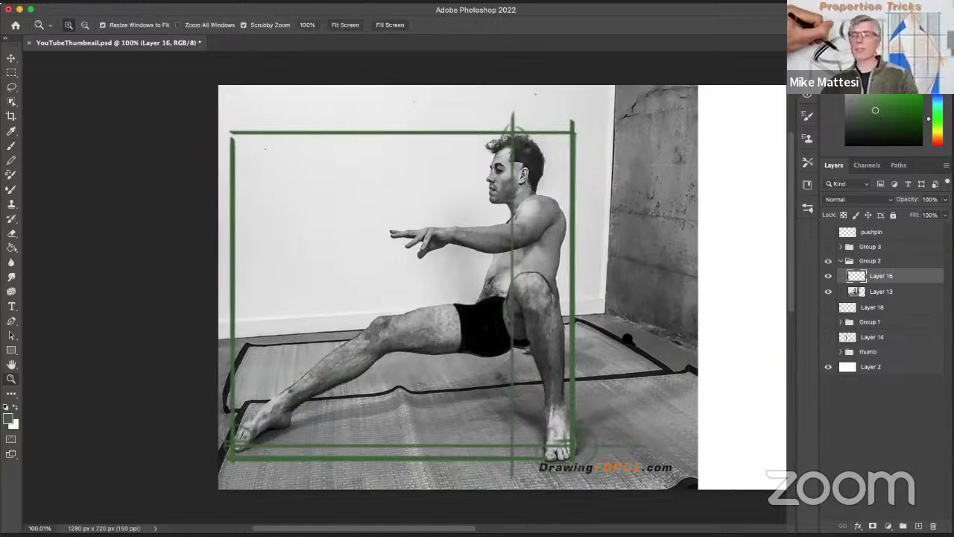
left_click_drag(627, 340, 603, 363)
mouse_move(584, 317)
left_mouse_down()
mouse_move(626, 310)
mouse_move(257, 271)
mouse_move(505, 266)
mouse_move(504, 277)
left_mouse_up()
Scale the reference photo on Layer 13 down to 47.24% and place it on the blank area beside the marked box.
left_click(915, 294)
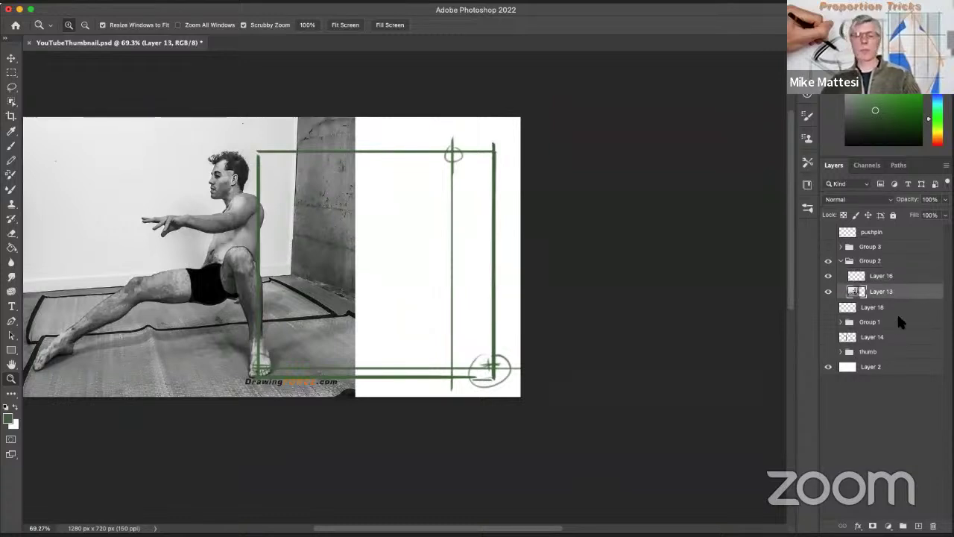
key("ctrl+t")
left_click_drag(356, 118, 172, 263)
left_click_drag(115, 317, 166, 187)
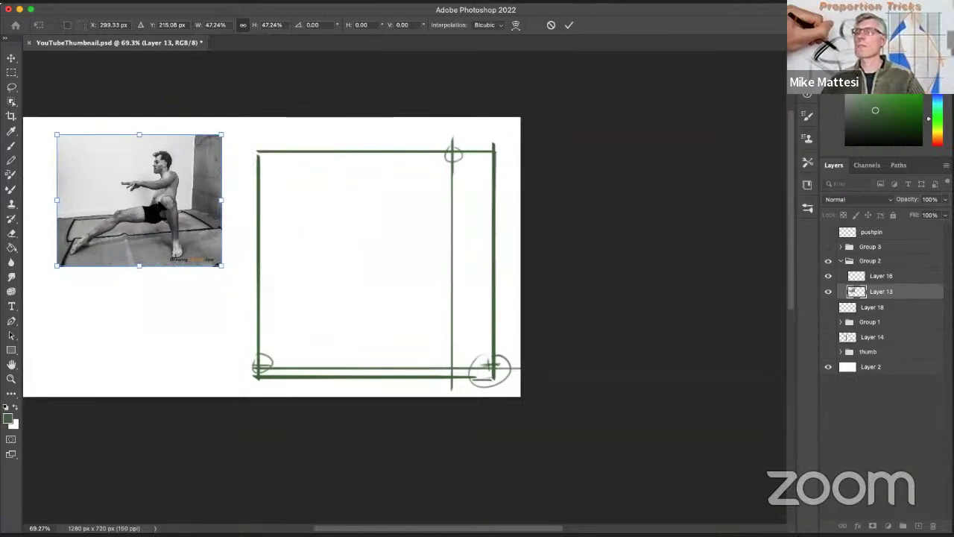
key("Return")
Enlarge the brush to 91 and rough in the head and rib cage beneath the head mark inside the box.
key("z")
mouse_move(321, 253)
left_mouse_down()
mouse_move(351, 241)
mouse_move(480, 279)
mouse_move(473, 273)
mouse_move(457, 277)
mouse_move(466, 287)
left_mouse_up()
key("b")
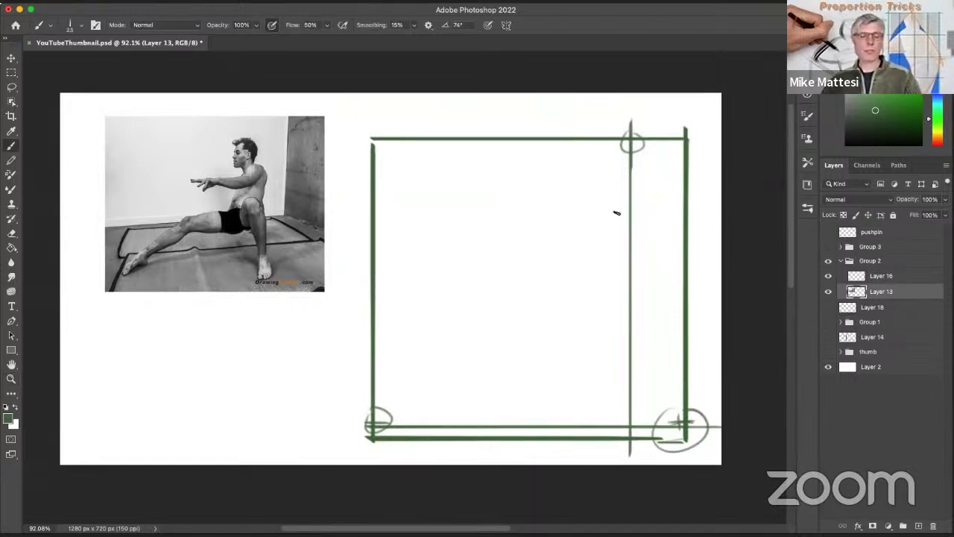
mouse_move(605, 207)
left_mouse_down("ctrl+alt")
mouse_move(626, 212)
mouse_move(624, 140)
left_mouse_up("ctrl+alt")
mouse_move(614, 208)
left_mouse_down()
mouse_move(577, 167)
mouse_move(601, 134)
mouse_move(642, 168)
mouse_move(623, 200)
mouse_move(603, 211)
left_mouse_up()
mouse_move(662, 235)
left_mouse_down()
mouse_move(649, 204)
mouse_move(622, 199)
mouse_move(692, 223)
mouse_move(645, 191)
mouse_move(662, 276)
left_mouse_up()
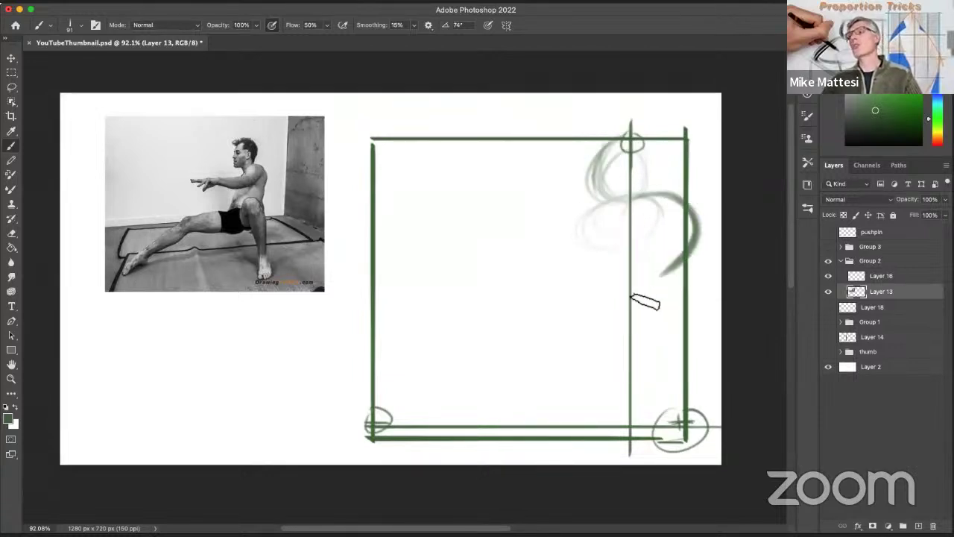
key("super+z")
key("ctrl+z")
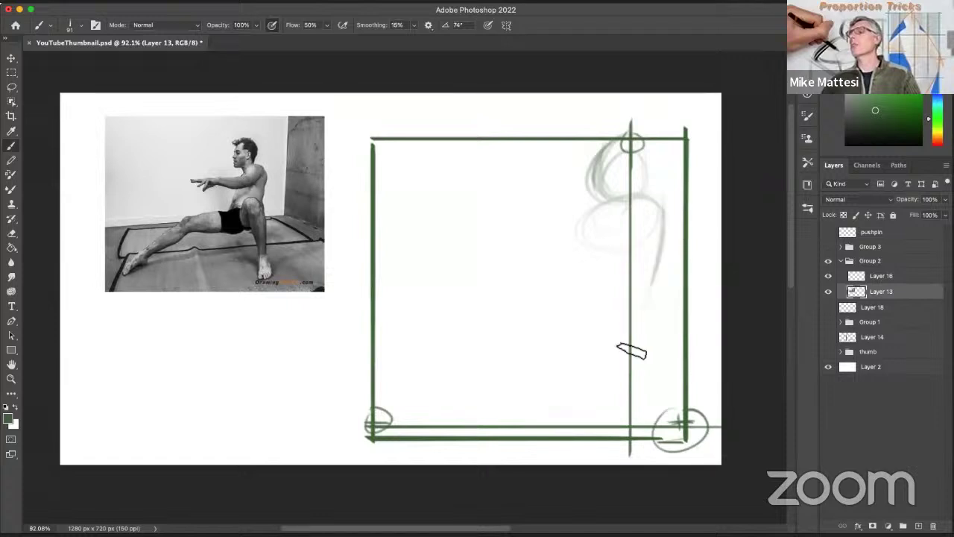
Sketch the back curve, the pelvis and the outstretched leg reaching the foot mark in the box's far corner.
mouse_move(664, 213)
left_mouse_down()
mouse_move(626, 288)
mouse_move(661, 228)
mouse_move(571, 340)
mouse_move(598, 271)
mouse_move(632, 319)
mouse_move(595, 355)
mouse_move(562, 289)
mouse_move(624, 275)
mouse_move(585, 281)
mouse_move(613, 301)
mouse_move(581, 311)
mouse_move(605, 281)
mouse_move(475, 313)
mouse_move(578, 313)
mouse_move(442, 325)
mouse_move(492, 310)
mouse_move(421, 356)
mouse_move(360, 443)
mouse_move(469, 316)
mouse_move(363, 449)
mouse_move(437, 330)
mouse_move(523, 317)
mouse_move(456, 339)
mouse_move(569, 308)
mouse_move(533, 302)
mouse_move(553, 314)
mouse_move(473, 312)
mouse_move(604, 306)
mouse_move(464, 310)
mouse_move(612, 309)
mouse_move(448, 317)
mouse_move(392, 441)
left_mouse_up()
mouse_move(488, 303)
left_mouse_down()
mouse_move(377, 441)
mouse_move(421, 357)
left_mouse_up()
mouse_move(532, 281)
left_mouse_down()
mouse_move(518, 283)
mouse_move(522, 292)
left_mouse_up()
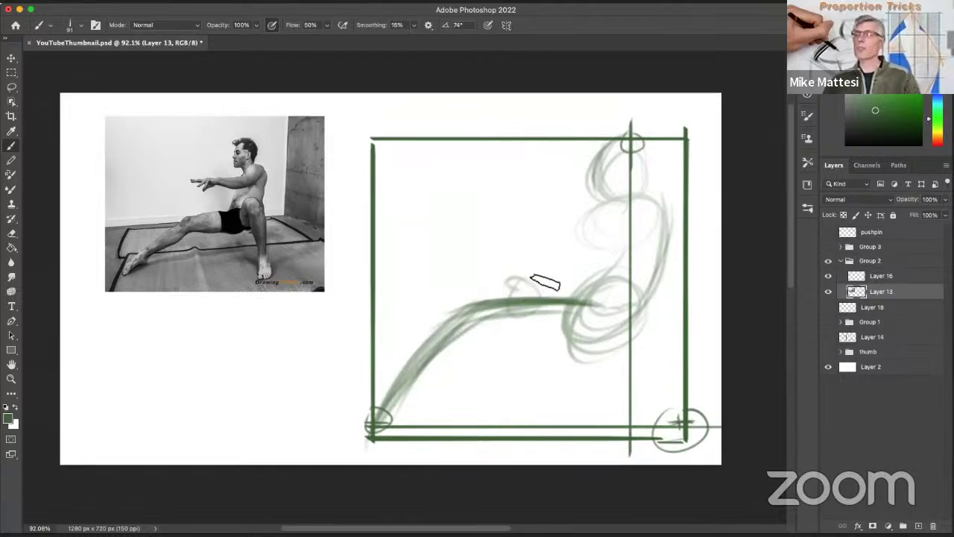
Reduce the brush to 17 and circle a point near the middle of the box's left edge and another on its top edge.
left_click_drag(533, 281, 515, 284)
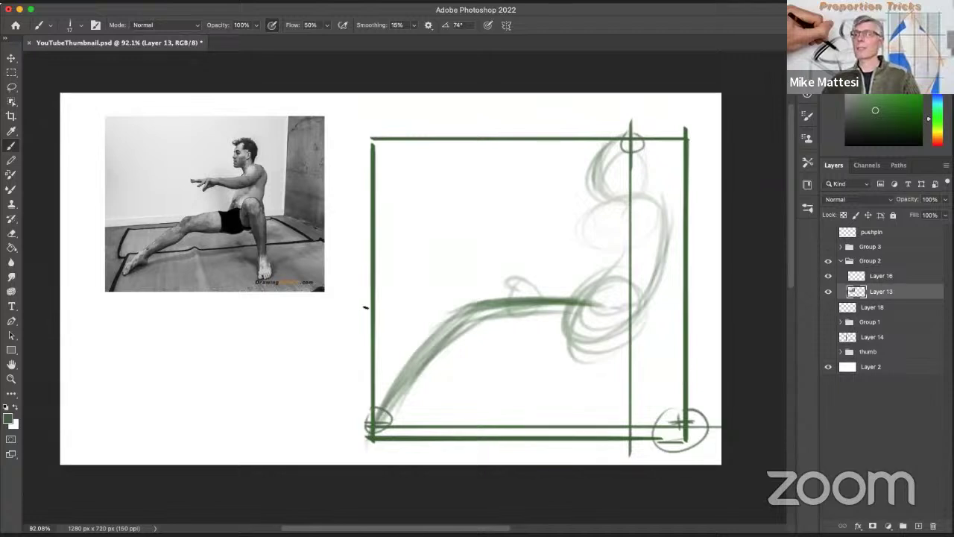
left_click_drag(357, 316, 377, 295)
left_click_drag(502, 131, 508, 120)
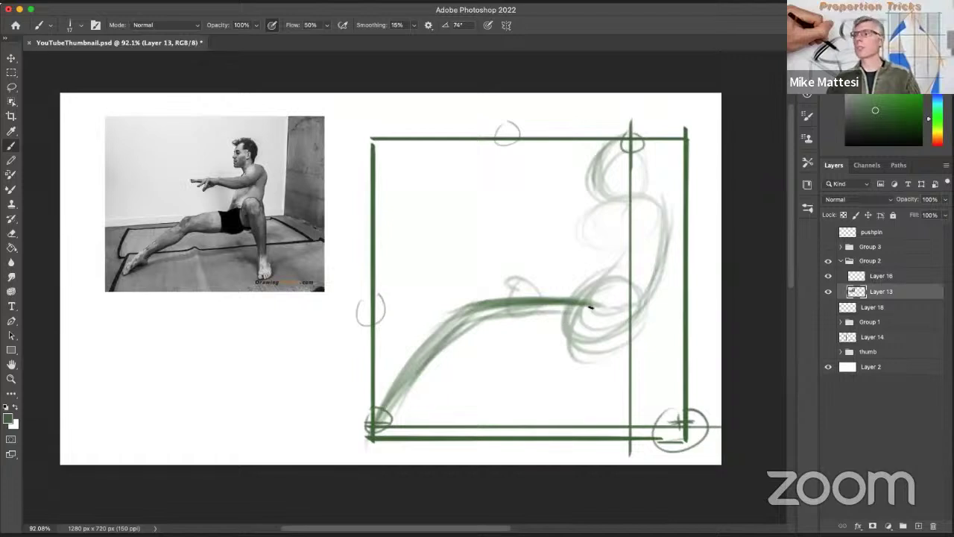
Darken the outstretched leg's curve, tick its knee and circle the bent knee beside the pelvis.
left_click_drag(588, 303, 472, 256)
key("super+z")
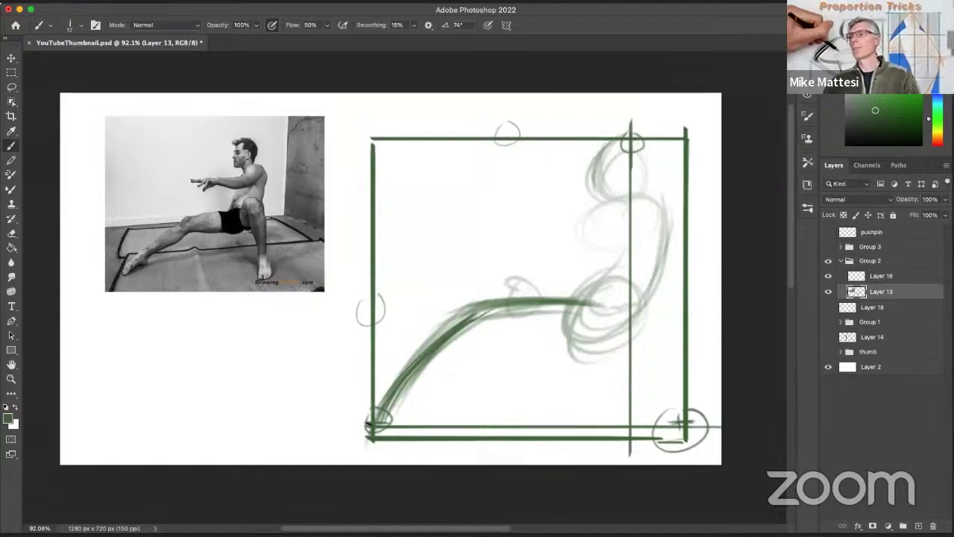
mouse_move(470, 302)
left_mouse_down()
mouse_move(487, 324)
mouse_move(534, 304)
mouse_move(574, 304)
mouse_move(607, 338)
left_mouse_up()
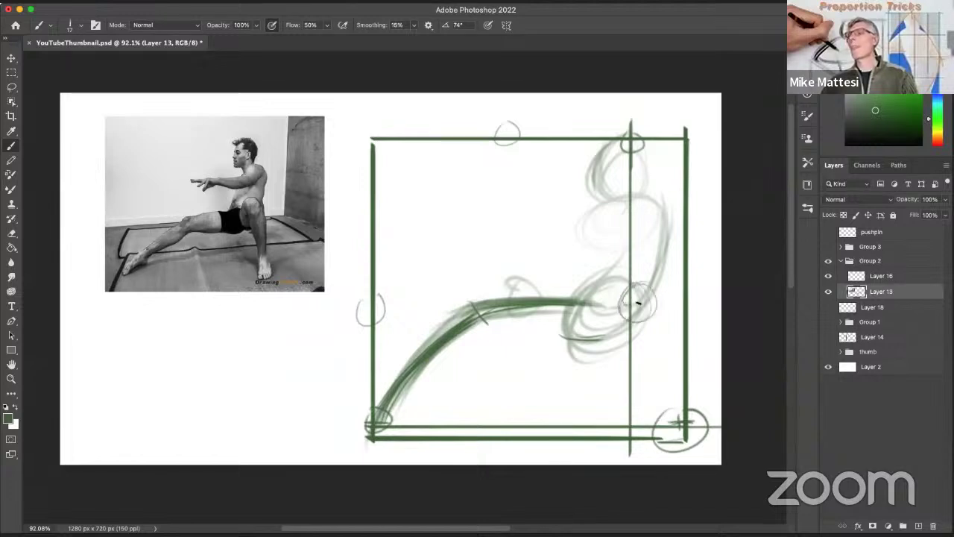
Draw the bent lower leg from the knee circle to the foot mark, shaping the foot and the contours of both legs.
mouse_move(639, 284)
left_mouse_down()
mouse_move(640, 318)
mouse_move(683, 306)
mouse_move(675, 416)
left_mouse_up()
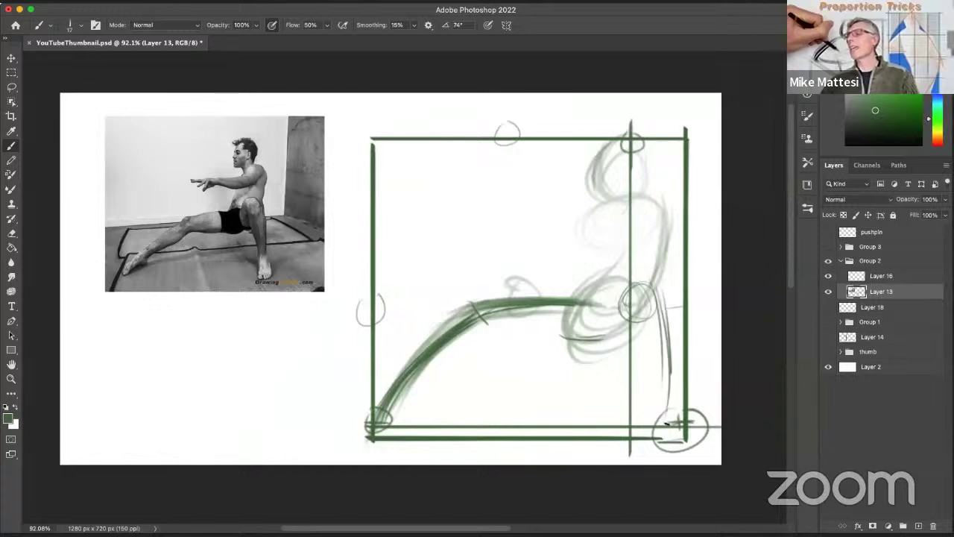
left_click_drag(669, 322, 677, 431)
left_click_drag(666, 388, 679, 437)
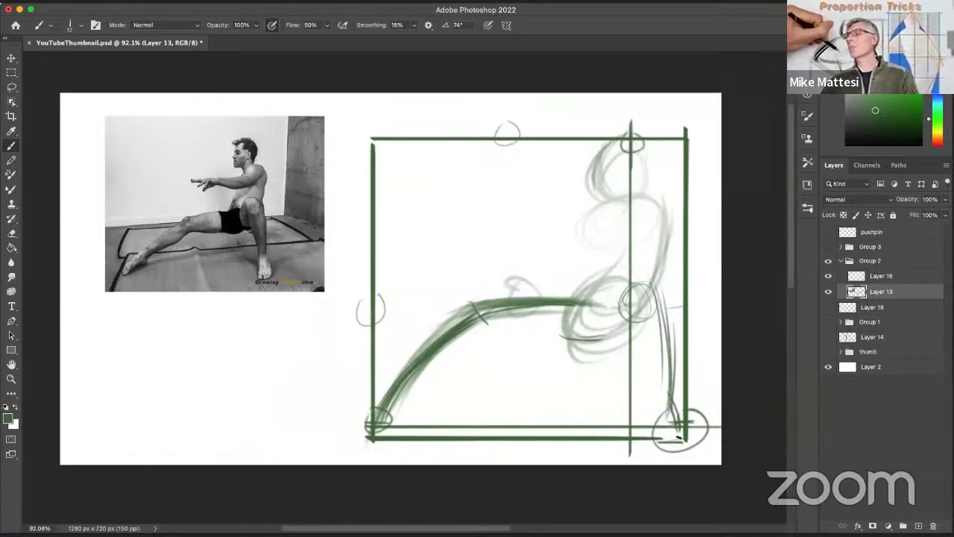
left_click_drag(660, 396, 655, 432)
mouse_move(671, 402)
left_mouse_down()
mouse_move(678, 442)
mouse_move(670, 396)
mouse_move(680, 422)
mouse_move(661, 396)
mouse_move(652, 437)
left_mouse_up()
left_click_drag(673, 392, 684, 419)
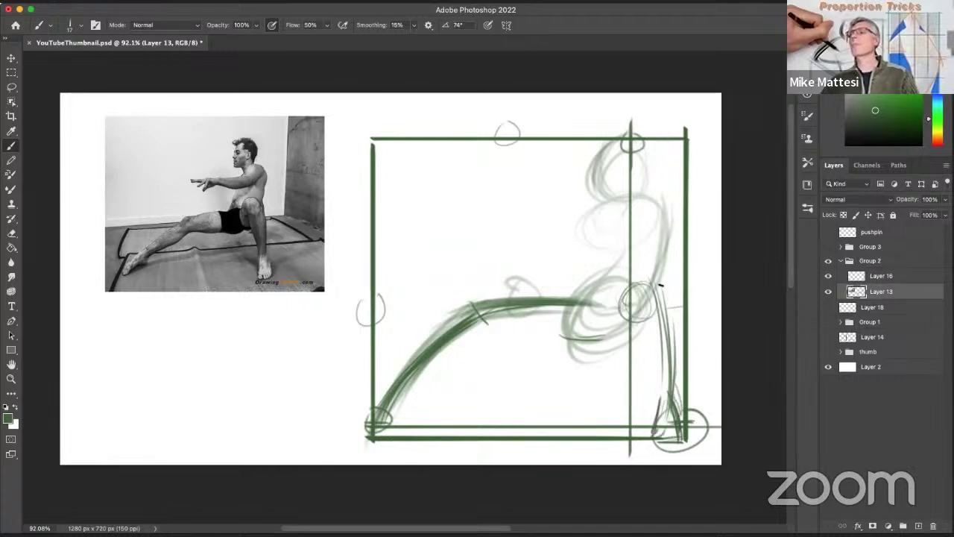
mouse_move(666, 296)
left_mouse_down()
mouse_move(641, 275)
mouse_move(633, 284)
mouse_move(648, 313)
mouse_move(567, 336)
mouse_move(533, 313)
mouse_move(597, 337)
mouse_move(440, 307)
mouse_move(565, 351)
mouse_move(628, 329)
mouse_move(625, 290)
mouse_move(660, 275)
mouse_move(669, 417)
mouse_move(678, 243)
mouse_move(667, 205)
mouse_move(654, 296)
left_mouse_up()
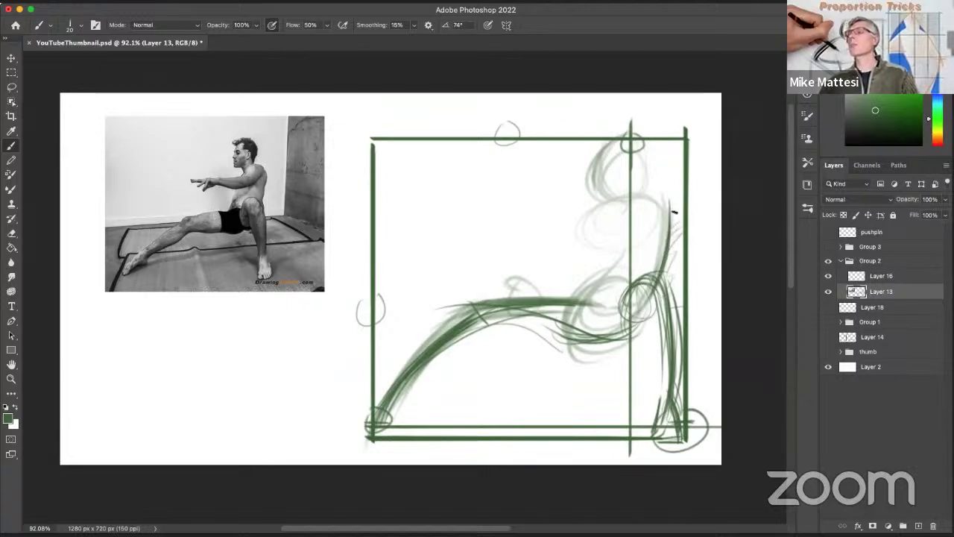
Outline the shoulder and draw vertical guides at the fingertips in the photo and at the matching spot above the sketched knee.
mouse_move(664, 209)
left_mouse_down()
mouse_move(633, 201)
mouse_move(617, 227)
left_mouse_up()
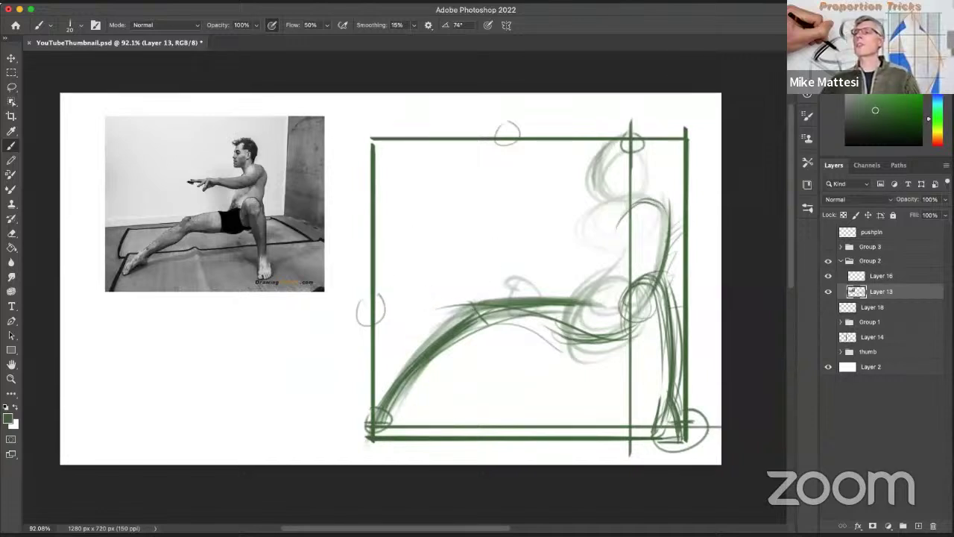
left_click_drag(190, 211, 190, 167)
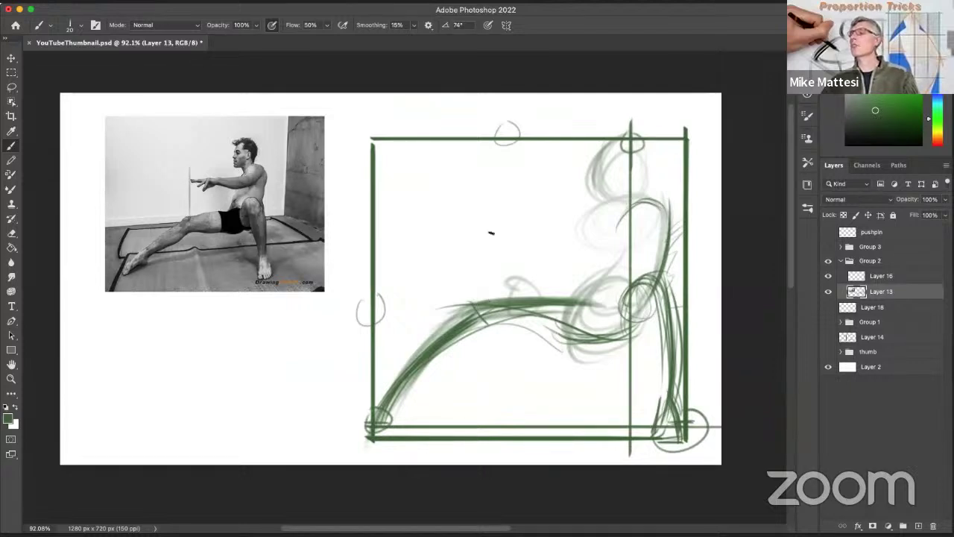
left_click_drag(483, 282, 484, 300)
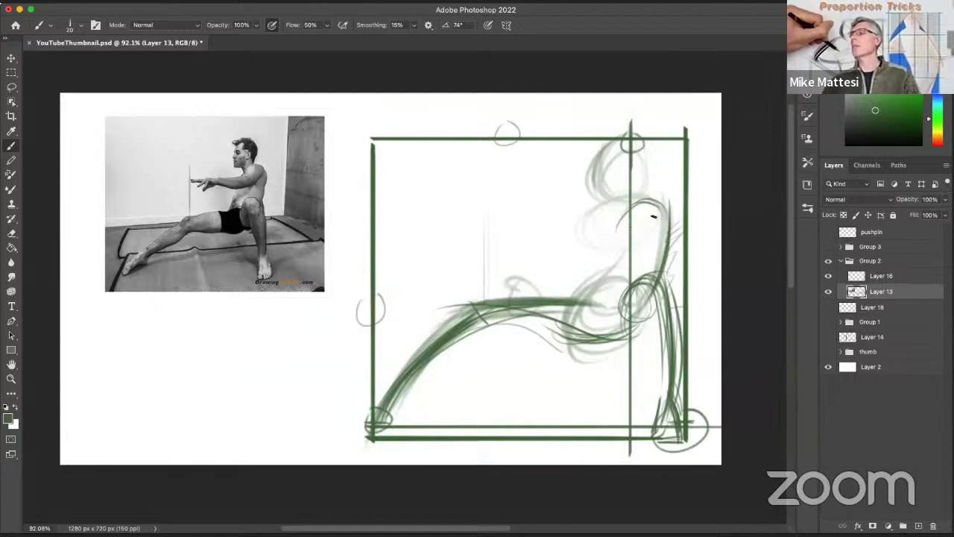
Sketch the outstretched arm from the shoulder to the hand at the vertical fingertip guide.
mouse_move(657, 220)
left_mouse_down()
mouse_move(605, 258)
mouse_move(554, 247)
left_mouse_up()
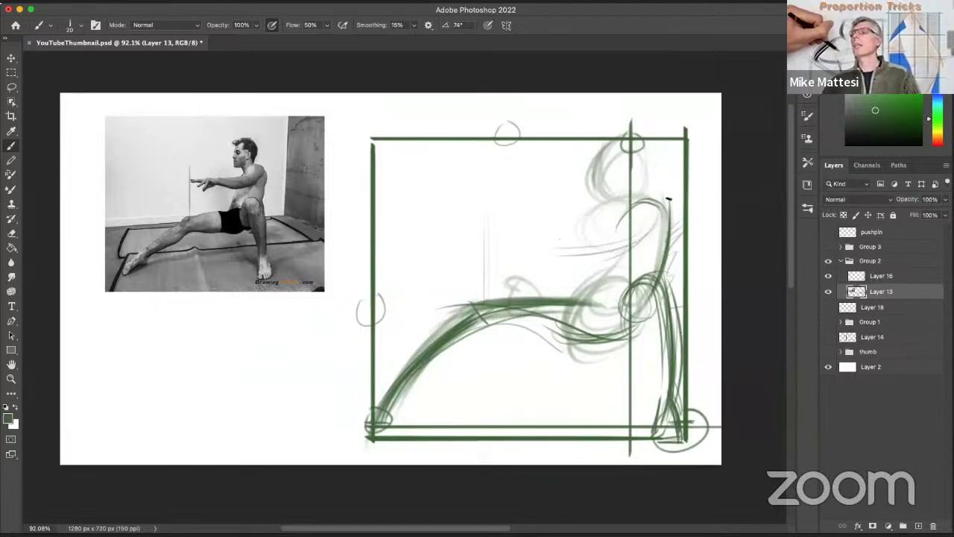
left_click_drag(668, 201, 628, 254)
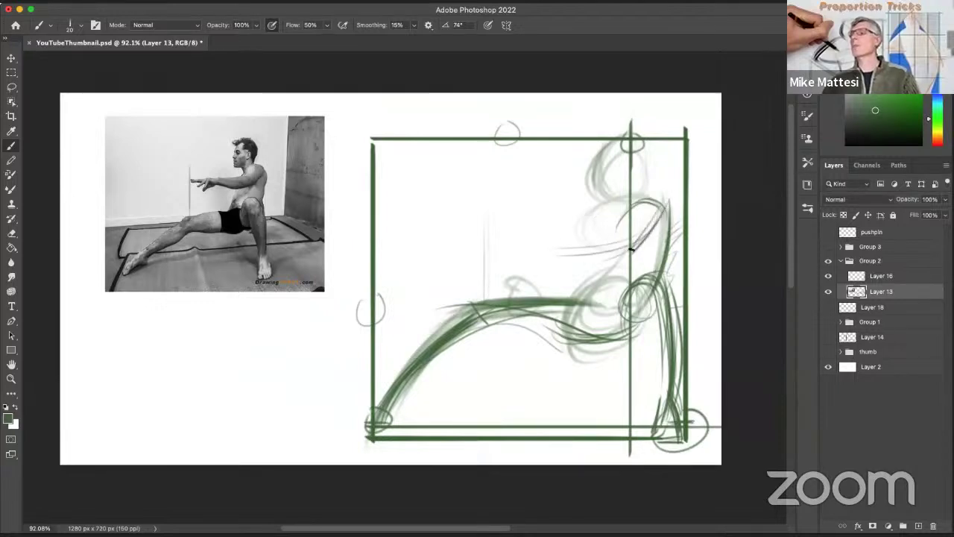
left_click_drag(520, 243, 616, 251)
mouse_move(517, 240)
left_mouse_down()
mouse_move(635, 249)
mouse_move(508, 242)
mouse_move(639, 243)
mouse_move(524, 239)
mouse_move(629, 248)
mouse_move(520, 231)
mouse_move(480, 239)
mouse_move(516, 233)
mouse_move(518, 244)
mouse_move(617, 224)
left_mouse_up()
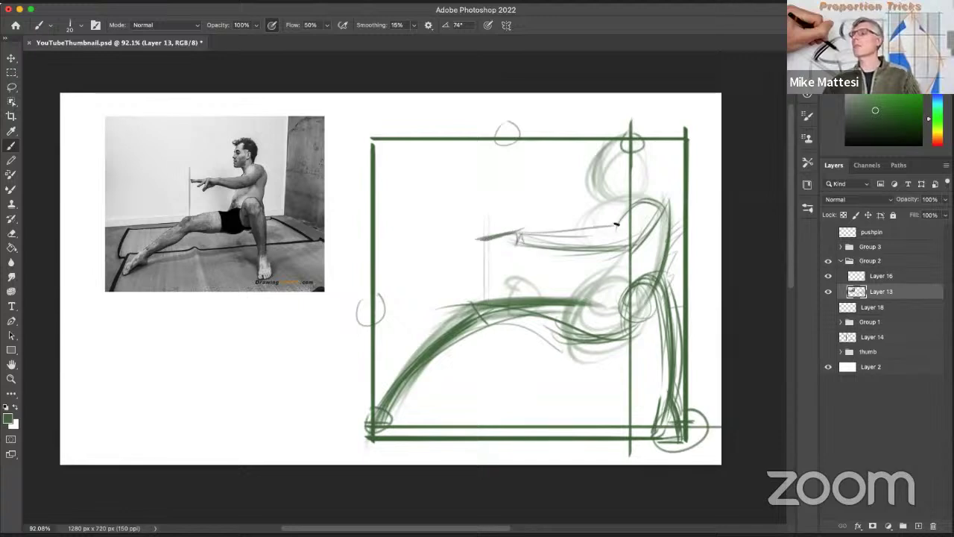
left_click_drag(566, 252, 624, 250)
Define the torso with strokes for the belly, chest and upper back, and reinforce the contours around the hips.
left_click_drag(668, 209, 573, 294)
left_click_drag(595, 255, 571, 291)
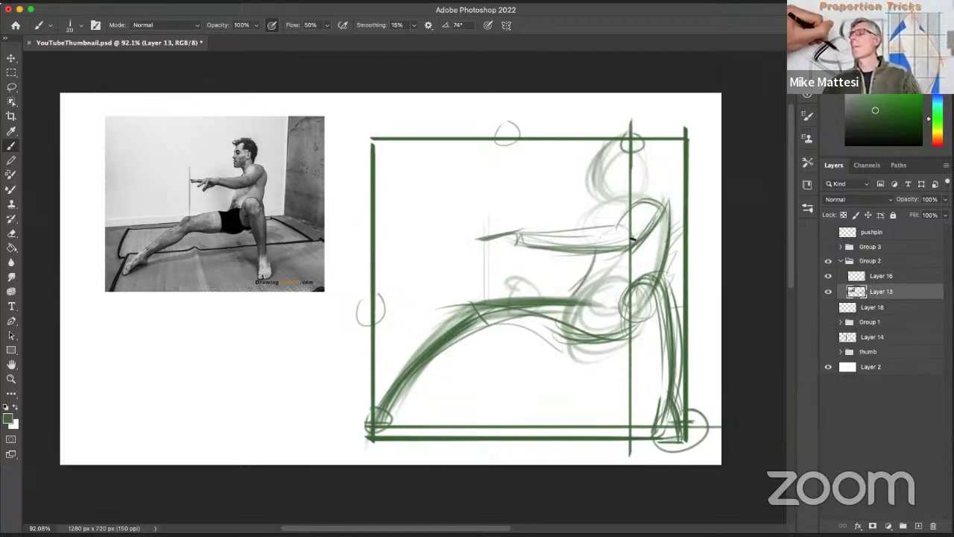
left_click_drag(641, 199, 601, 236)
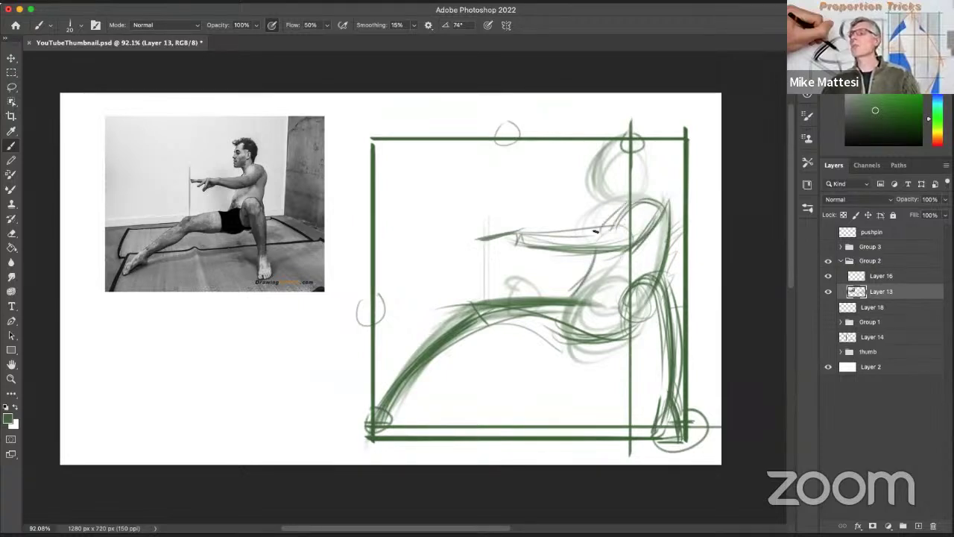
left_click_drag(654, 194, 668, 230)
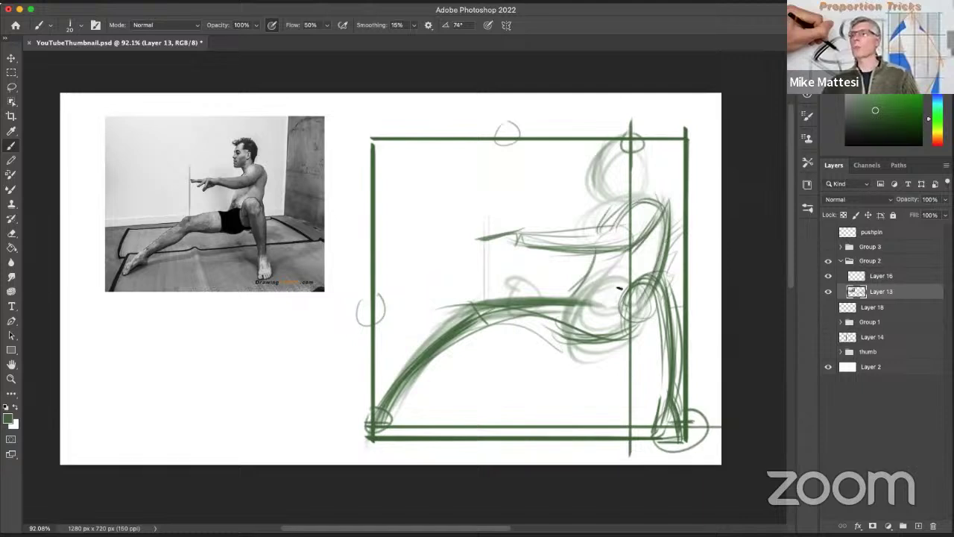
mouse_move(586, 297)
left_mouse_down()
mouse_move(623, 299)
mouse_move(605, 297)
left_mouse_up()
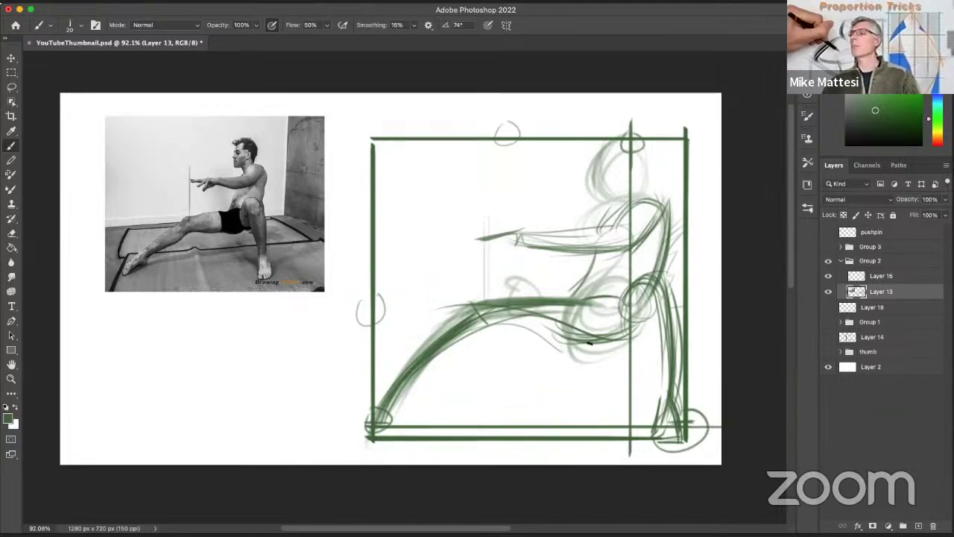
mouse_move(602, 343)
left_mouse_down()
mouse_move(582, 356)
mouse_move(568, 349)
left_mouse_up()
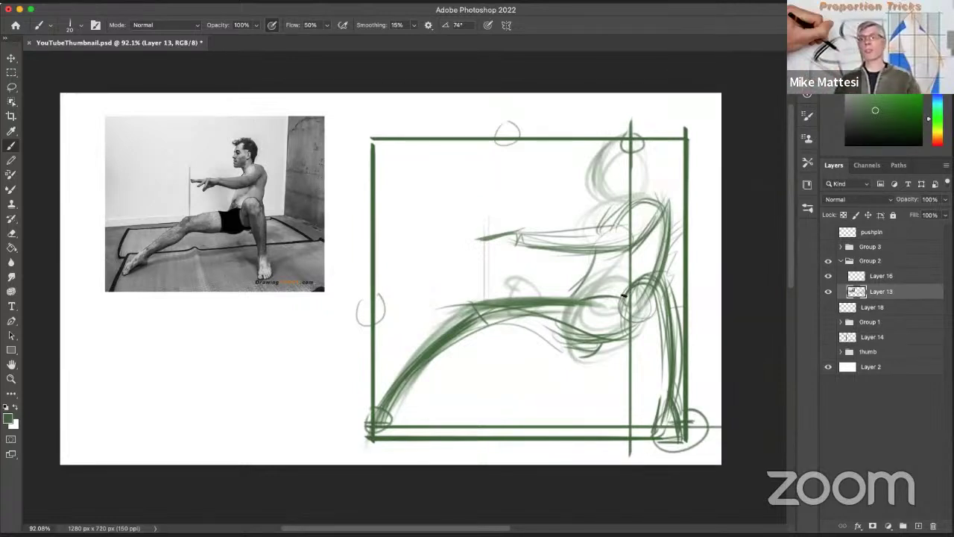
Draw a triangle captioned "HIERARCHY" below the photo and add the jaw and front of the neck to the sketched figure.
mouse_move(233, 338)
left_mouse_down()
mouse_move(217, 381)
mouse_move(266, 378)
left_mouse_up()
left_click_drag(207, 382, 272, 375)
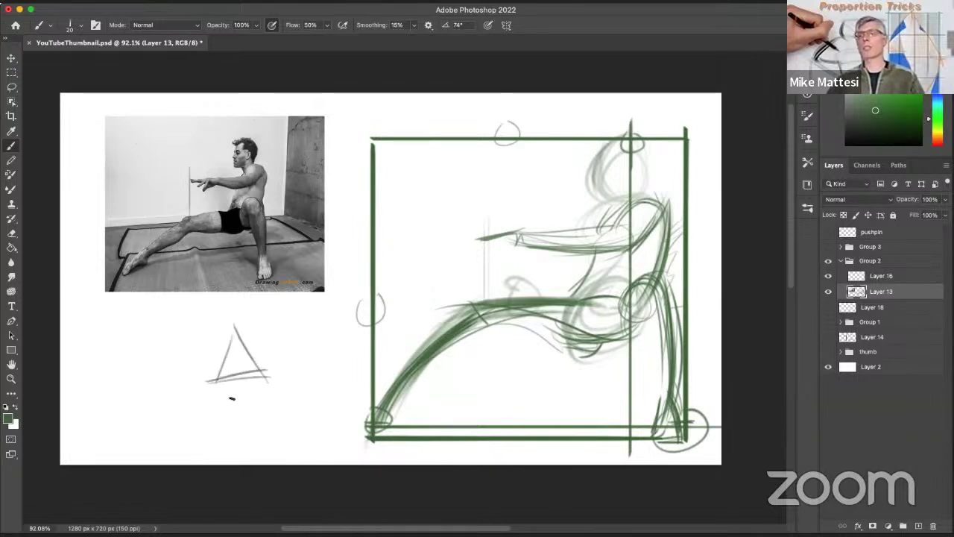
left_click_drag(210, 398, 210, 423)
mouse_move(210, 414)
left_mouse_down()
mouse_move(249, 423)
mouse_move(258, 410)
mouse_move(266, 433)
mouse_move(287, 415)
mouse_move(297, 429)
mouse_move(304, 415)
mouse_move(325, 446)
left_mouse_up()
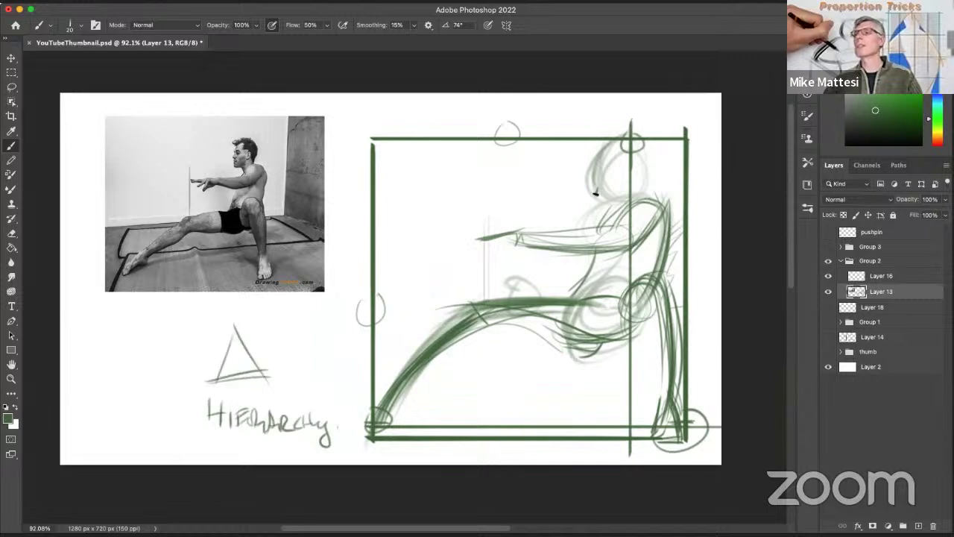
mouse_move(596, 193)
left_mouse_down()
mouse_move(610, 197)
mouse_move(606, 217)
left_mouse_up()
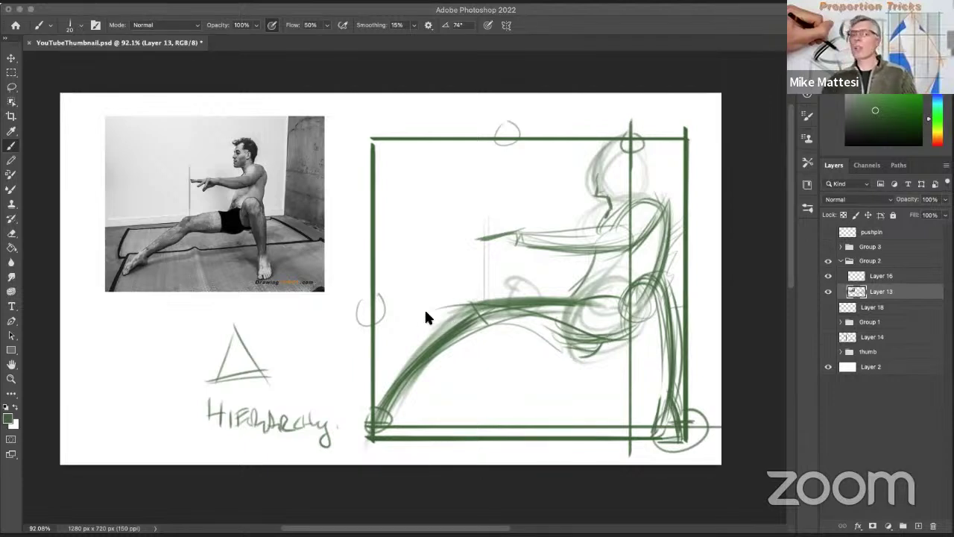
left_click(553, 11)
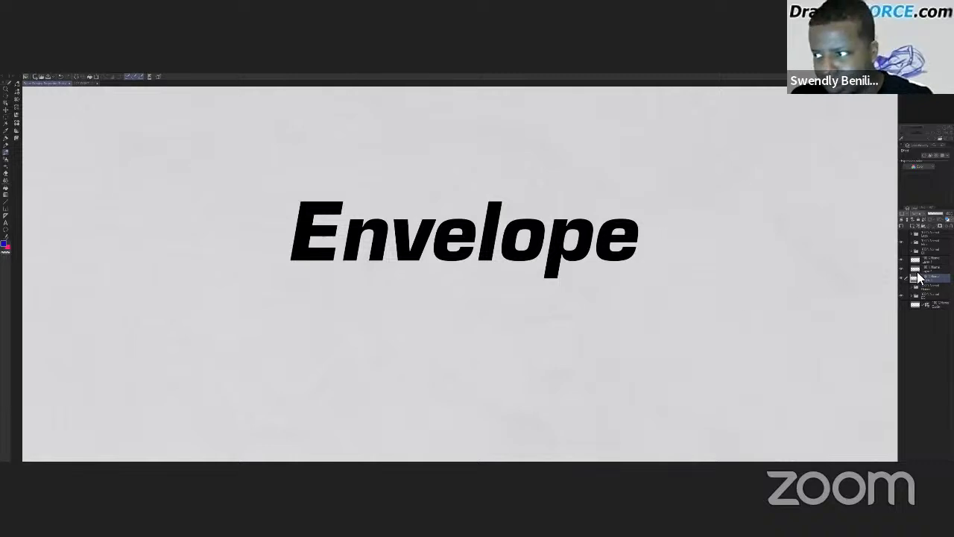
In Clip Studio Paint, hide the Envelope title and show the "Look for the Extremities of the pose" text with the boxed photo.
left_click(902, 255)
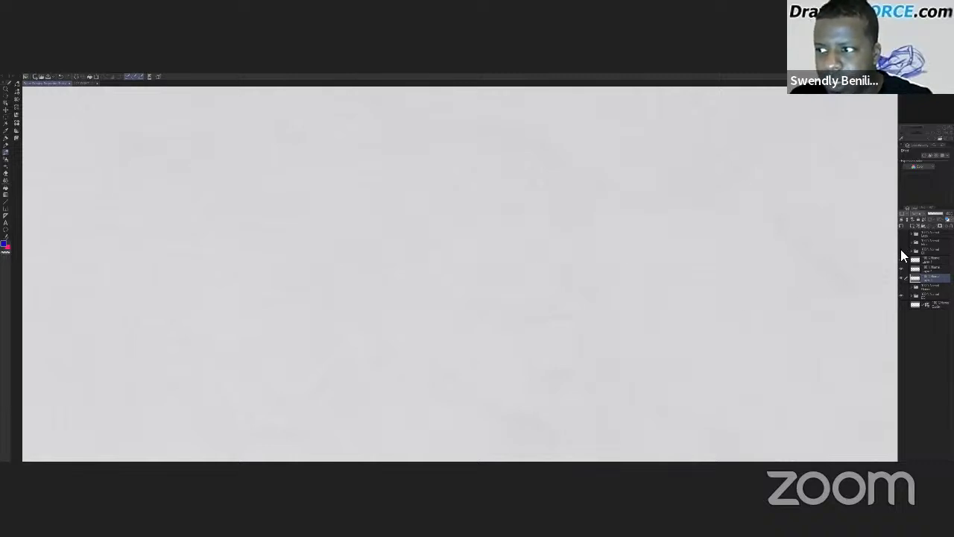
left_click(902, 257)
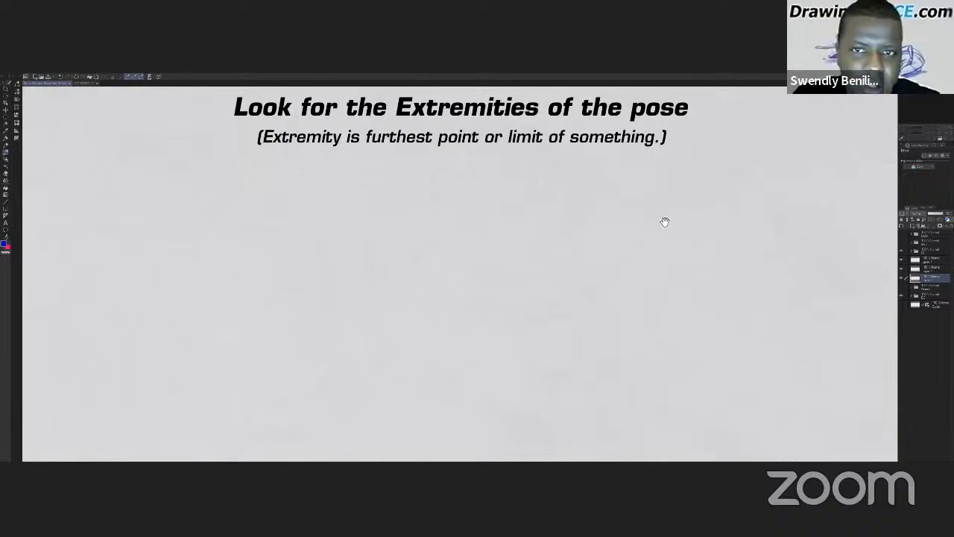
left_click_drag(664, 222, 671, 241)
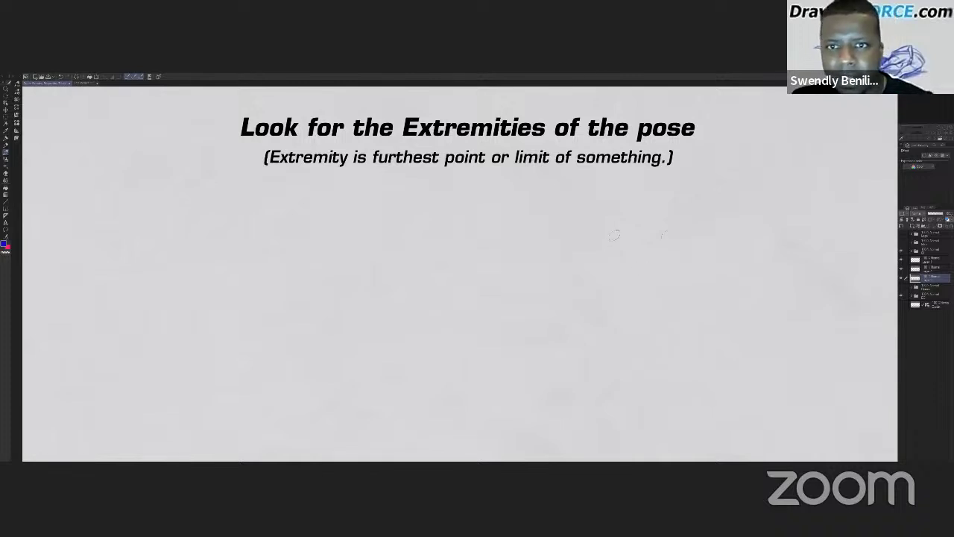
left_click(900, 293)
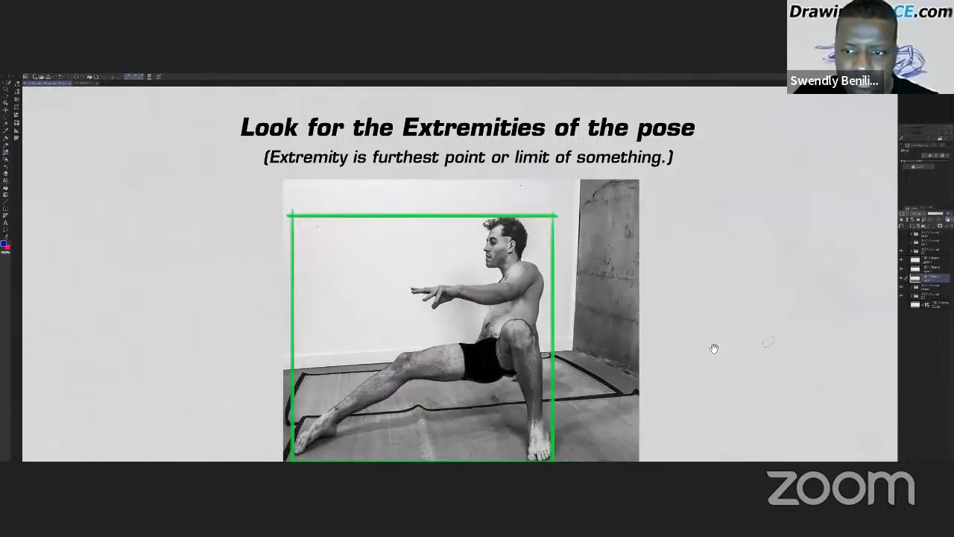
Mark in pink where the figure's head and both feet touch the green box.
left_click_drag(701, 306, 701, 303)
left_click_drag(687, 343, 720, 314)
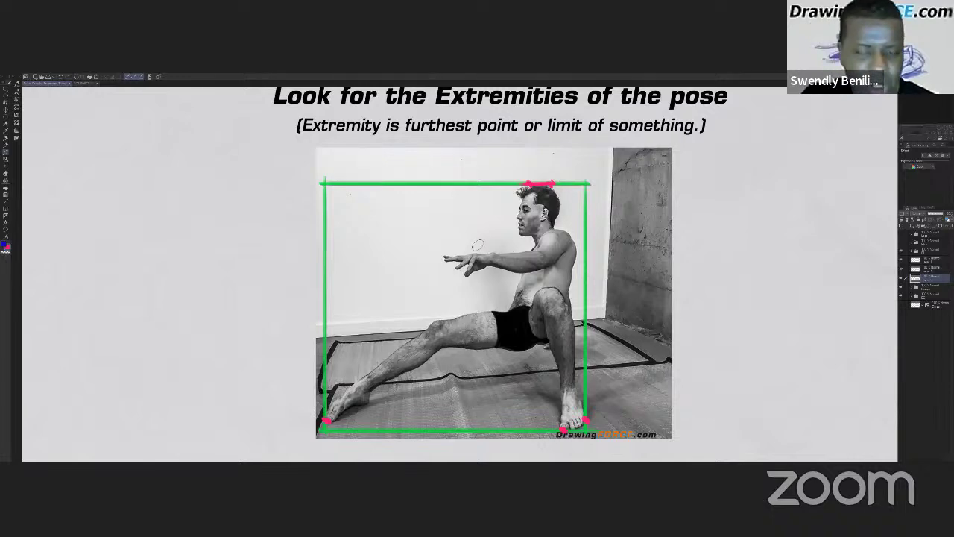
left_click_drag(453, 233, 480, 220)
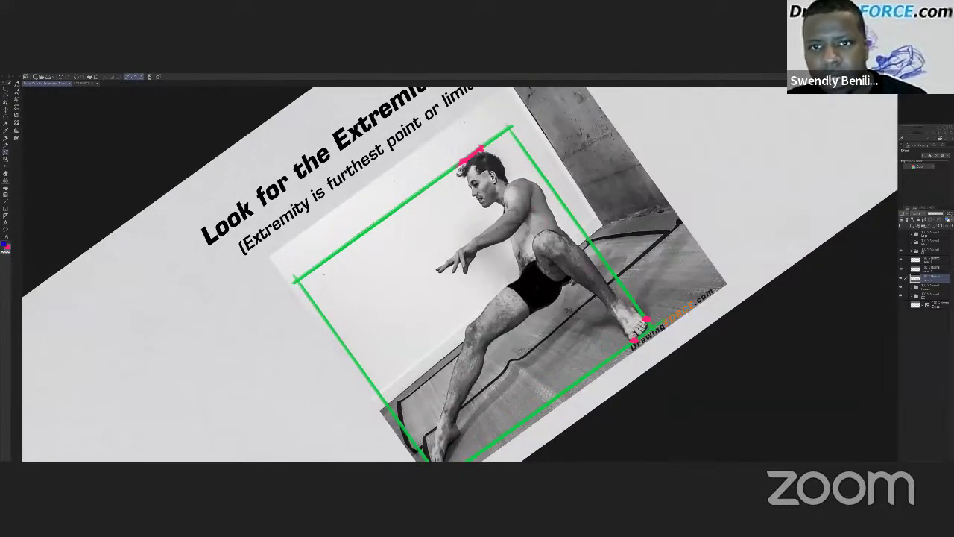
Connect the pink mark at the back of the head to the outer pink mark on the near foot with a straight line.
mouse_move(646, 318)
left_mouse_down()
mouse_move(485, 151)
mouse_move(641, 311)
mouse_move(486, 152)
mouse_move(610, 281)
left_mouse_up()
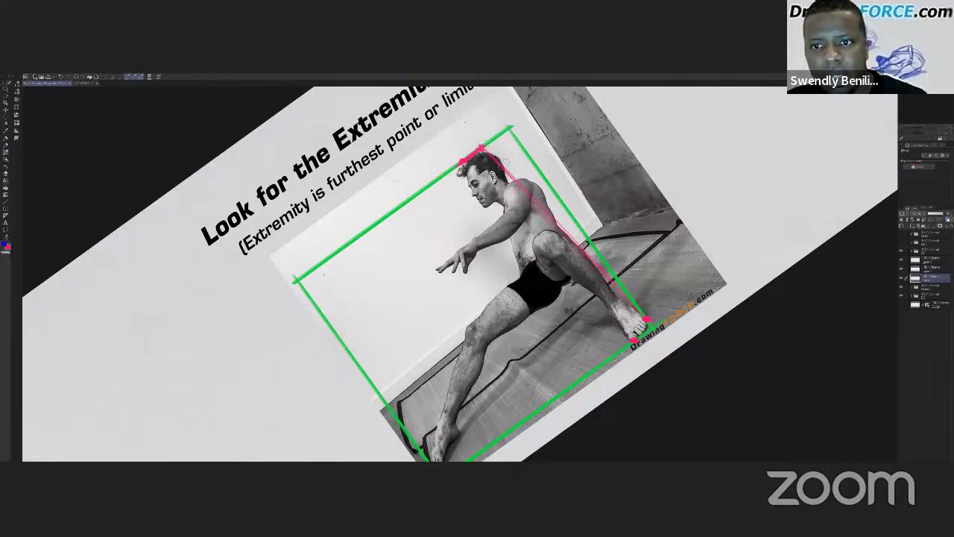
left_click_drag(501, 163, 646, 313)
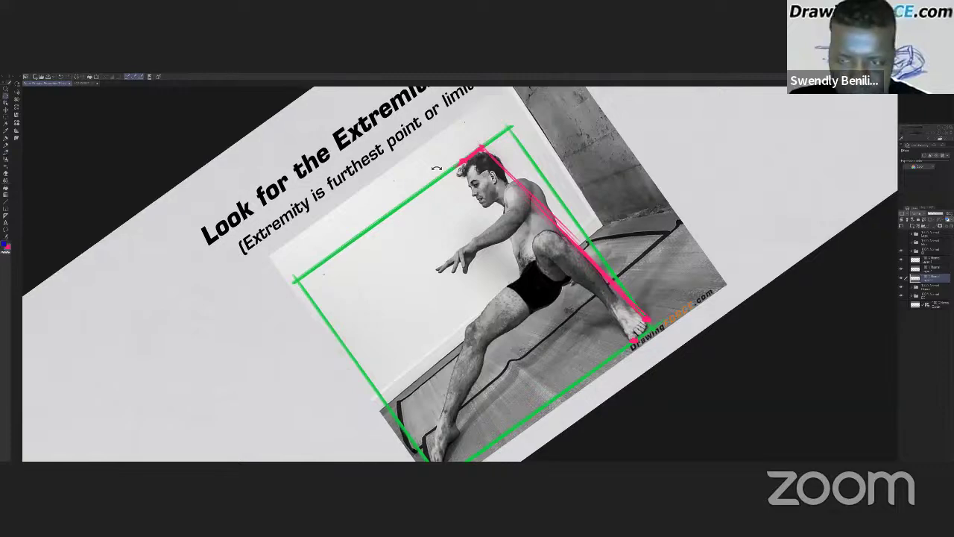
left_click_drag(437, 169, 446, 161)
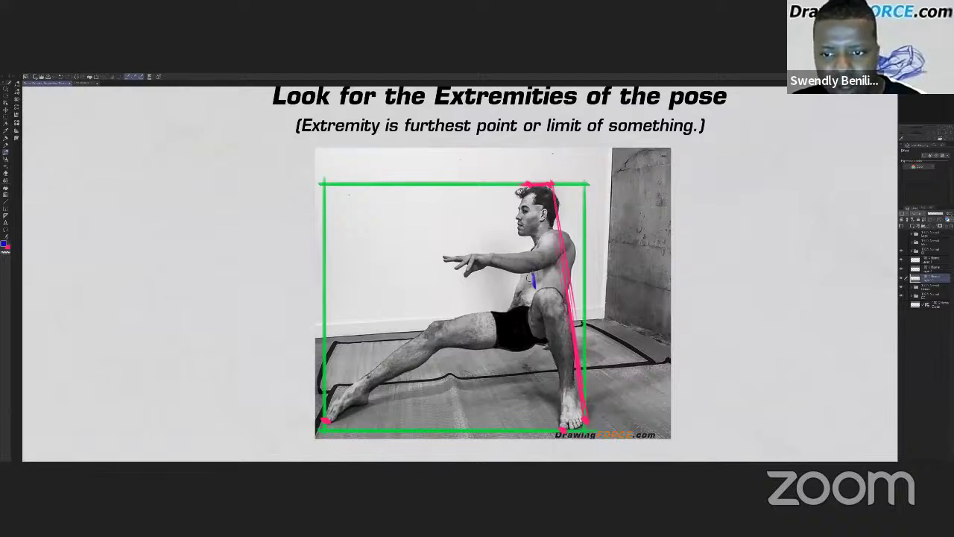
Label the figure's torso with a blue "P" and the gap behind the head with a pink "N".
left_click_drag(533, 282, 542, 271)
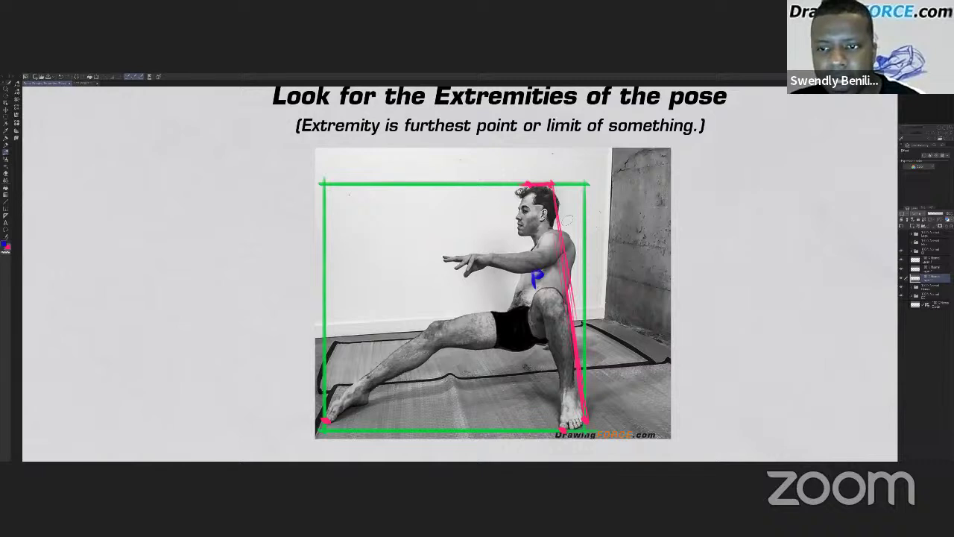
left_click_drag(566, 223, 579, 211)
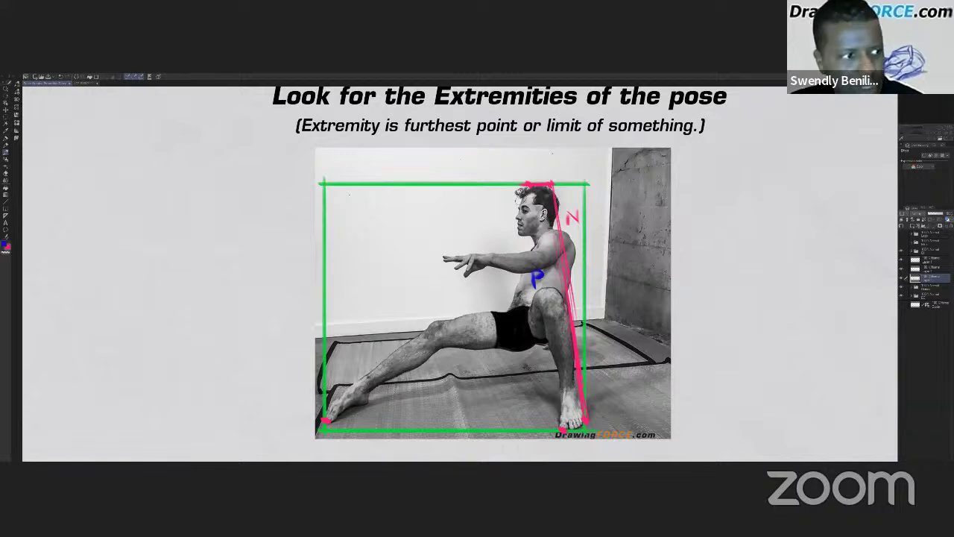
Outline in blue the narrow triangle between the figure's back line and the adjacent top and side edges of the green box.
key("x")
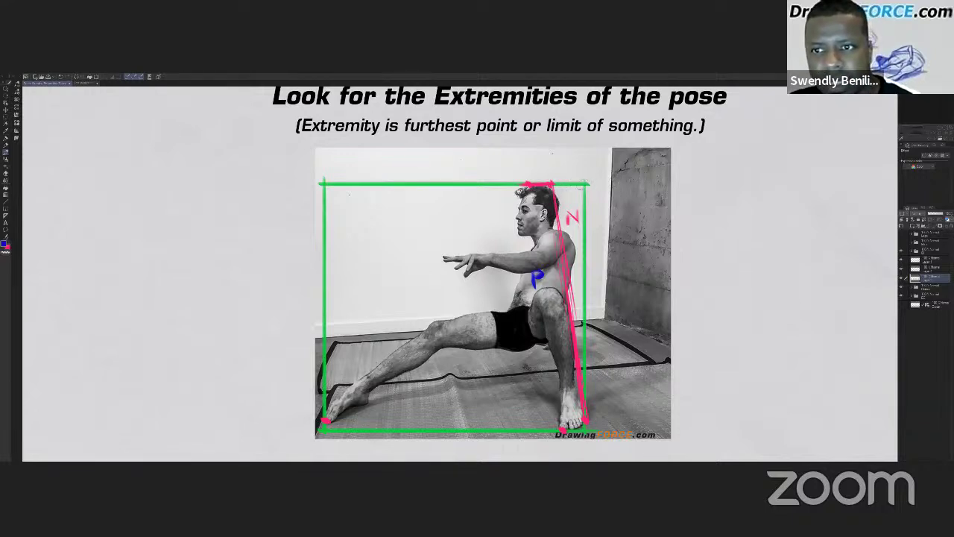
left_click_drag(555, 184, 589, 184)
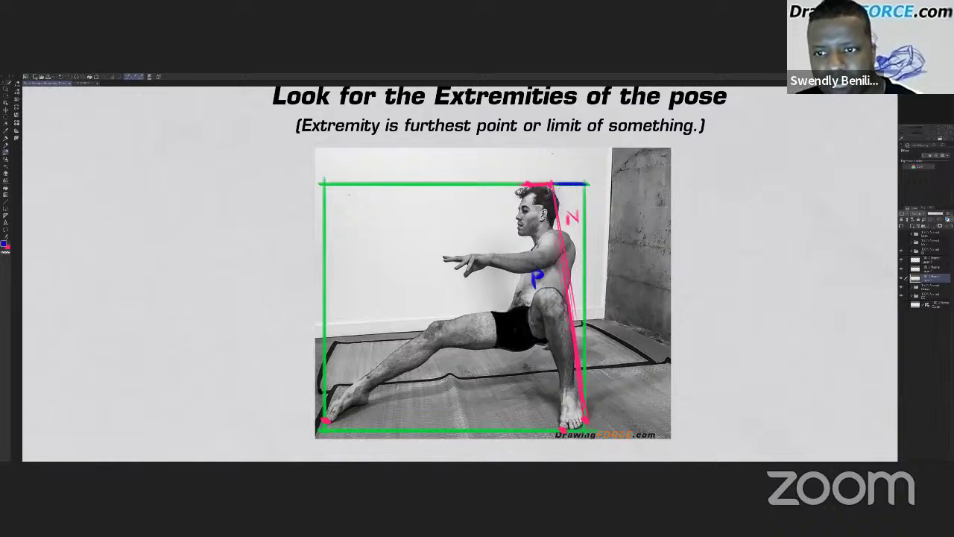
left_click_drag(563, 254, 569, 291)
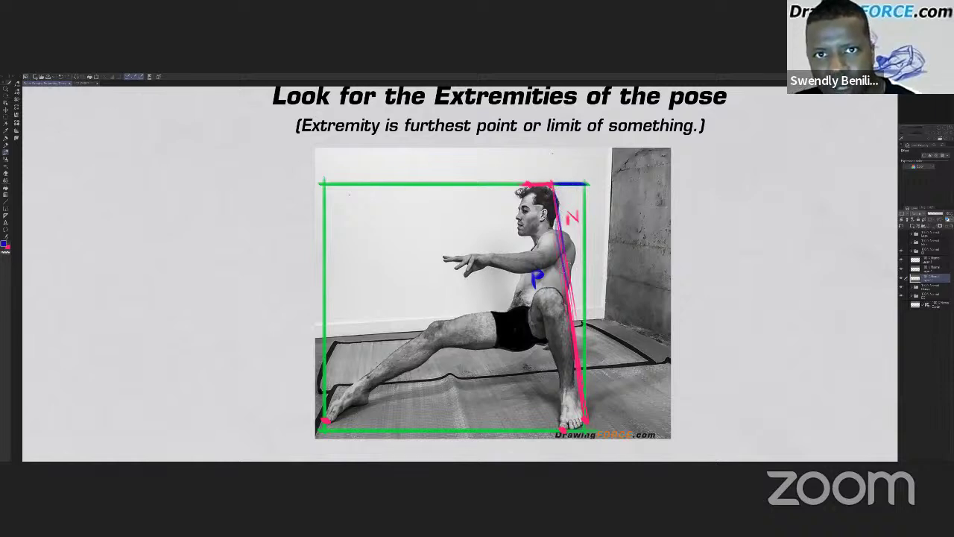
left_click_drag(563, 257, 583, 408)
left_click_drag(577, 340, 583, 406)
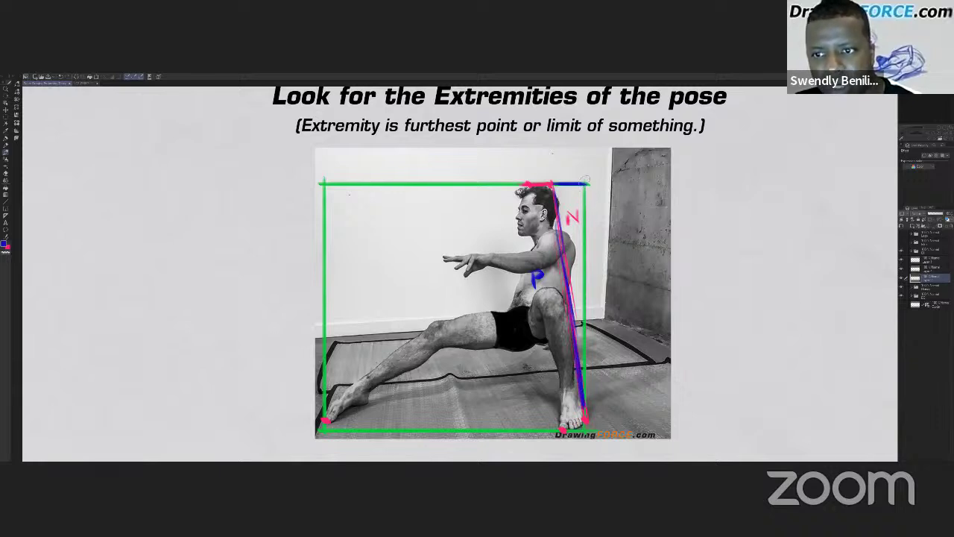
left_click_drag(584, 182, 583, 224)
Lower the opacity of the photo and its green box, and make the layer with the pink and blue marks active.
left_click(931, 297)
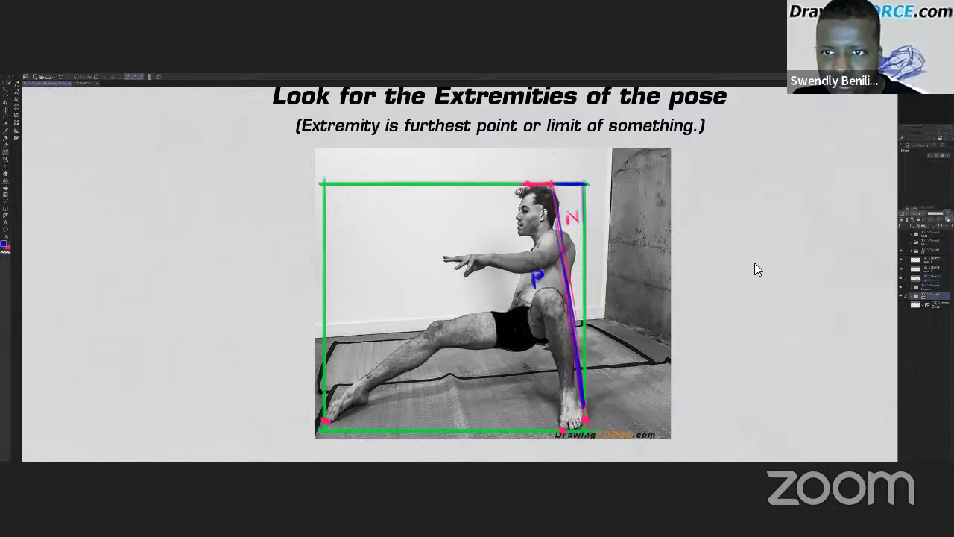
left_click(927, 295)
left_click(930, 287)
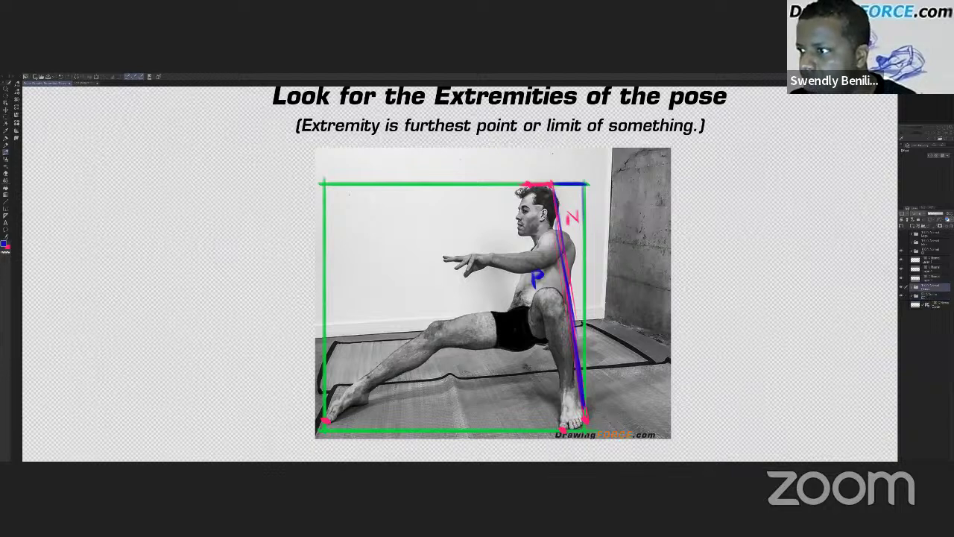
key("ctrl+z")
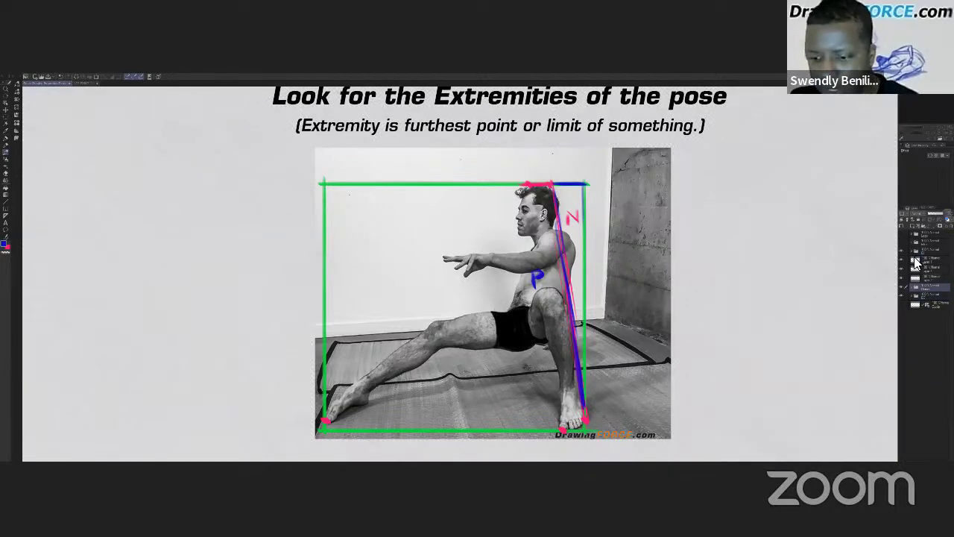
left_click(934, 213)
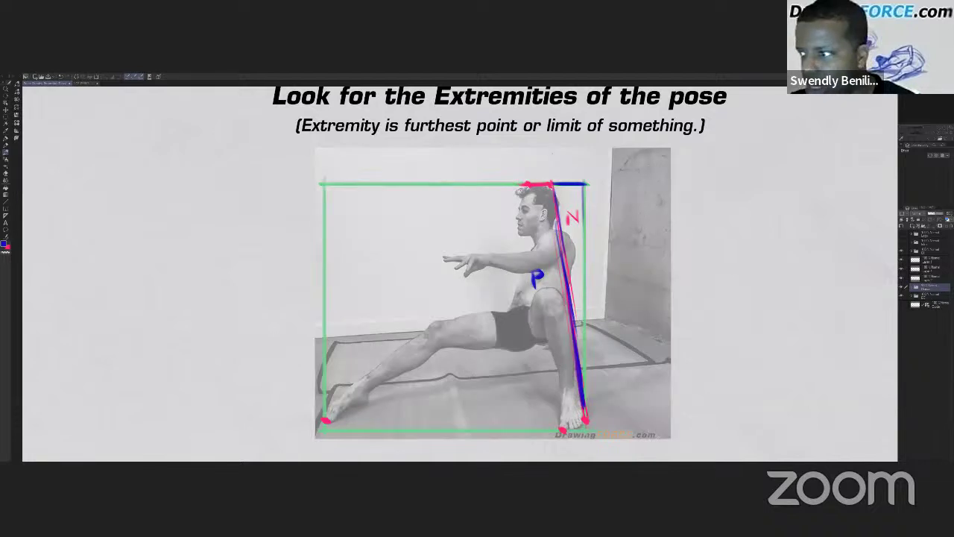
left_click(928, 278)
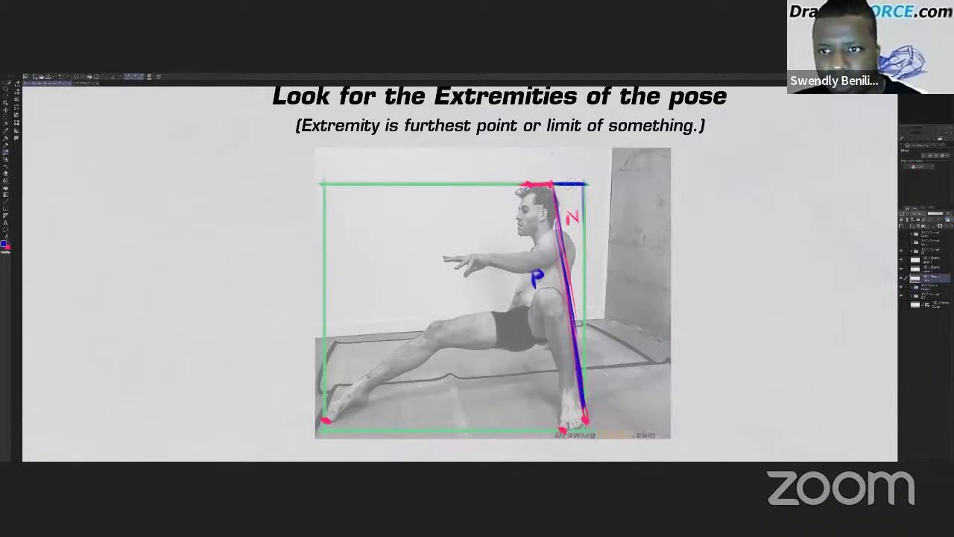
Try to thicken the outline of the triangle behind the figure and hatch it in blue.
mouse_move(569, 184)
left_mouse_down()
mouse_move(585, 185)
mouse_move(559, 186)
mouse_move(586, 200)
mouse_move(586, 377)
left_mouse_up()
left_click_drag(586, 322, 580, 405)
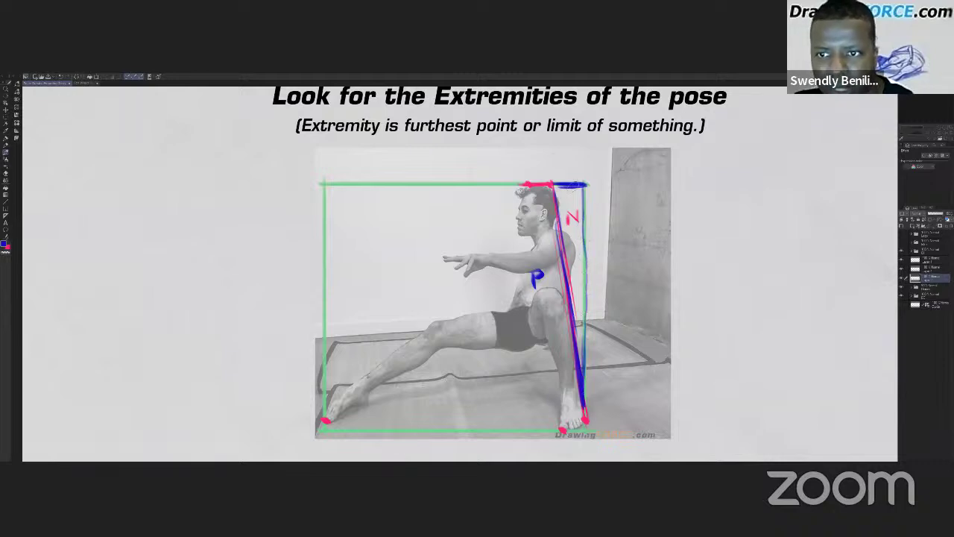
left_click_drag(571, 183, 578, 300)
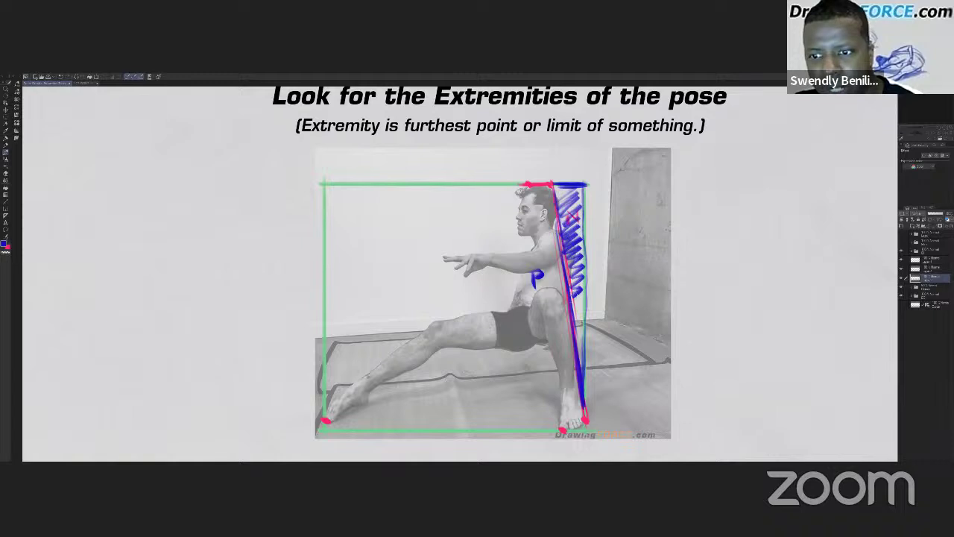
key("ctrl+z")
key("ctrl+z")
key("ctrl+z")
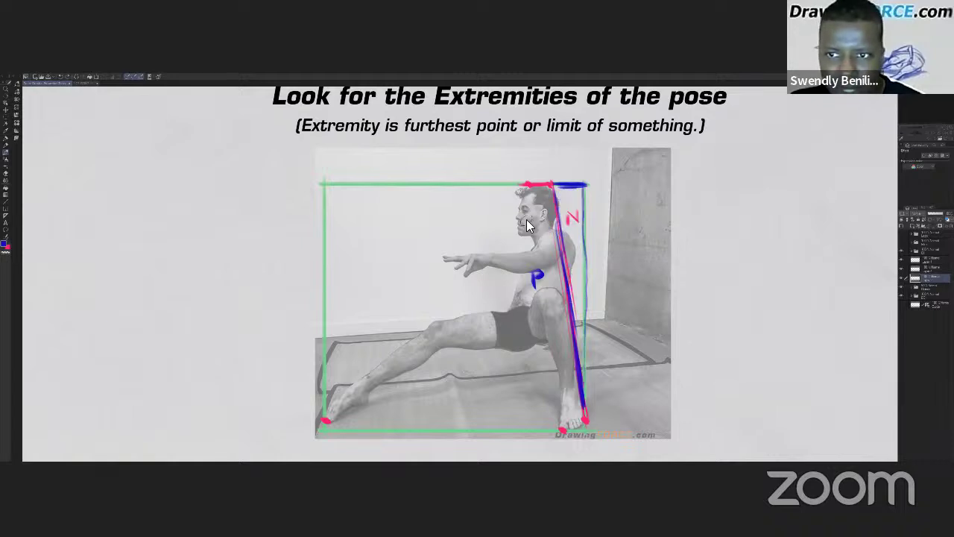
key("ctrl+z")
key("ctrl+z")
key("ctrl+z")
key("ctrl+z")
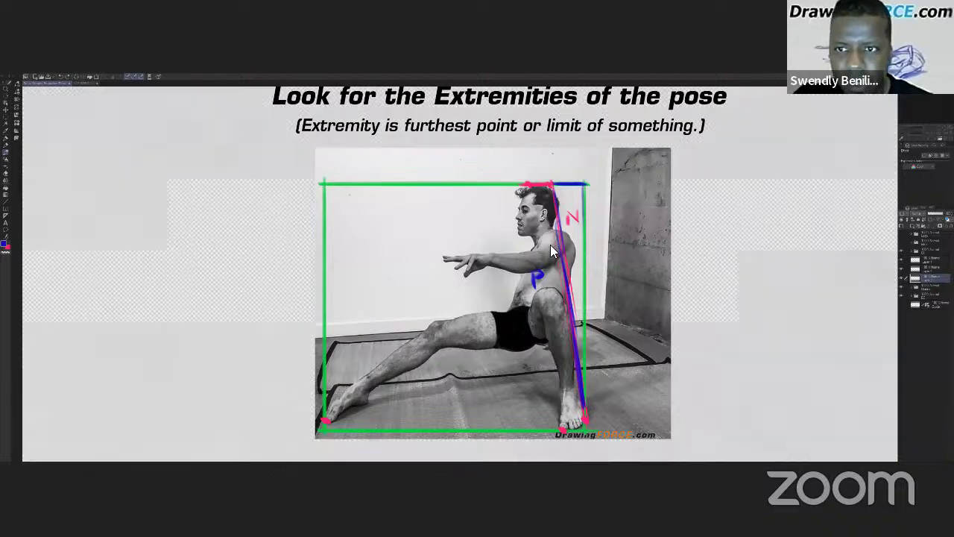
key("ctrl+y")
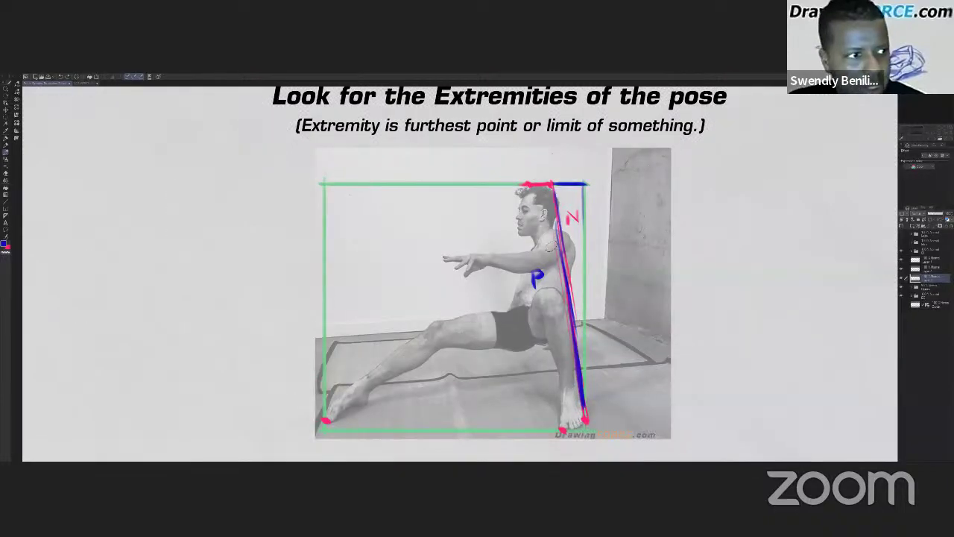
Join the two marks on the near foot in pink and extend a pink line to the mark on the outstretched foot.
key("x")
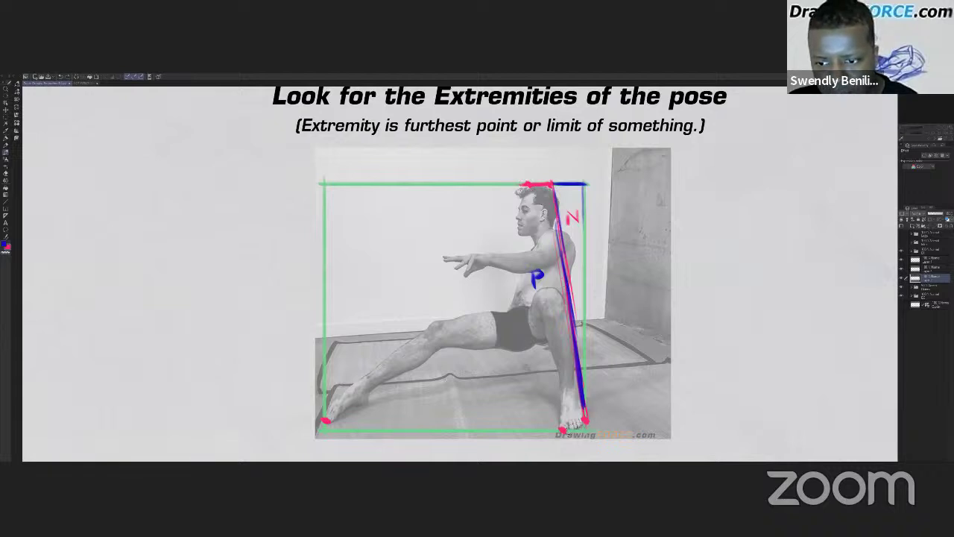
mouse_move(563, 430)
left_mouse_down()
mouse_move(585, 421)
mouse_move(565, 429)
left_mouse_up()
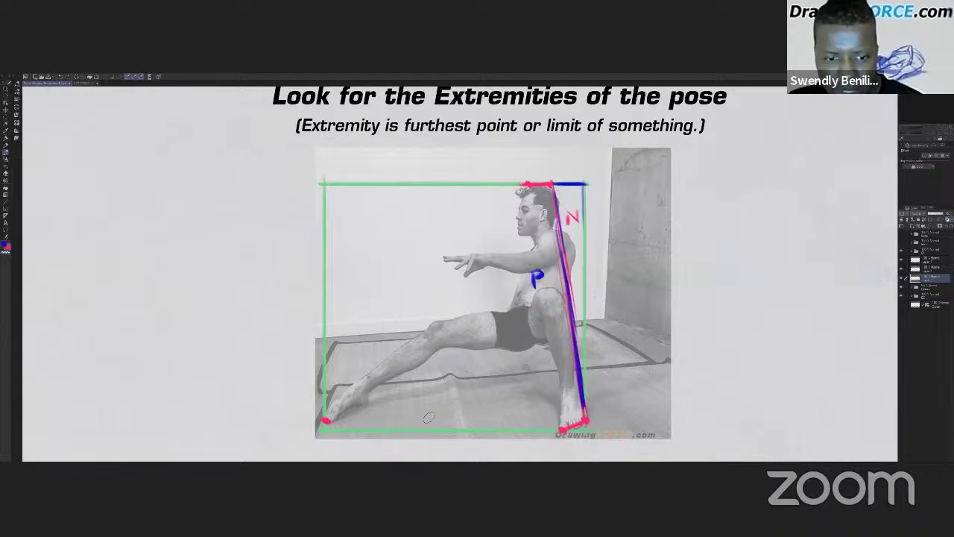
mouse_move(291, 326)
left_mouse_down()
mouse_move(293, 301)
mouse_move(314, 271)
mouse_move(296, 230)
left_mouse_up()
left_click_drag(414, 388, 409, 339)
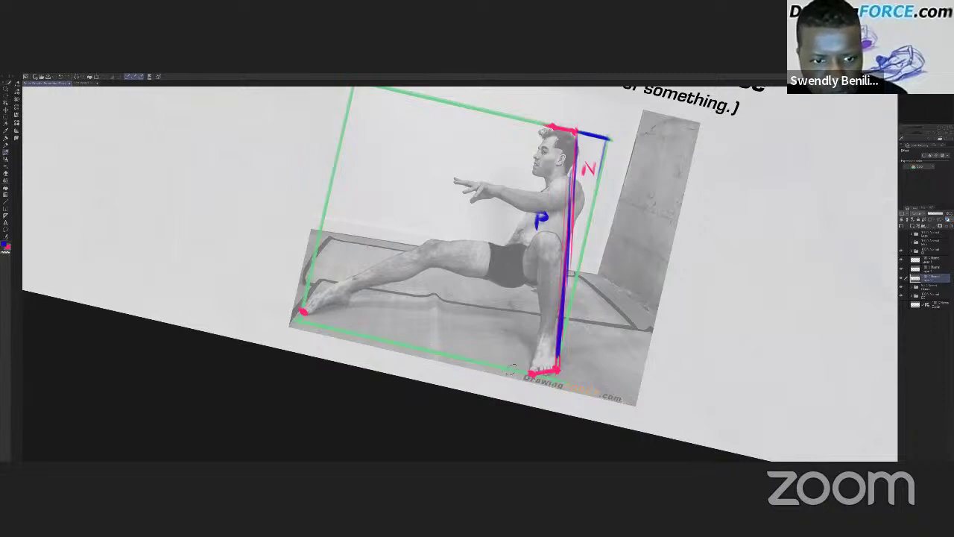
left_click_drag(526, 371, 303, 313)
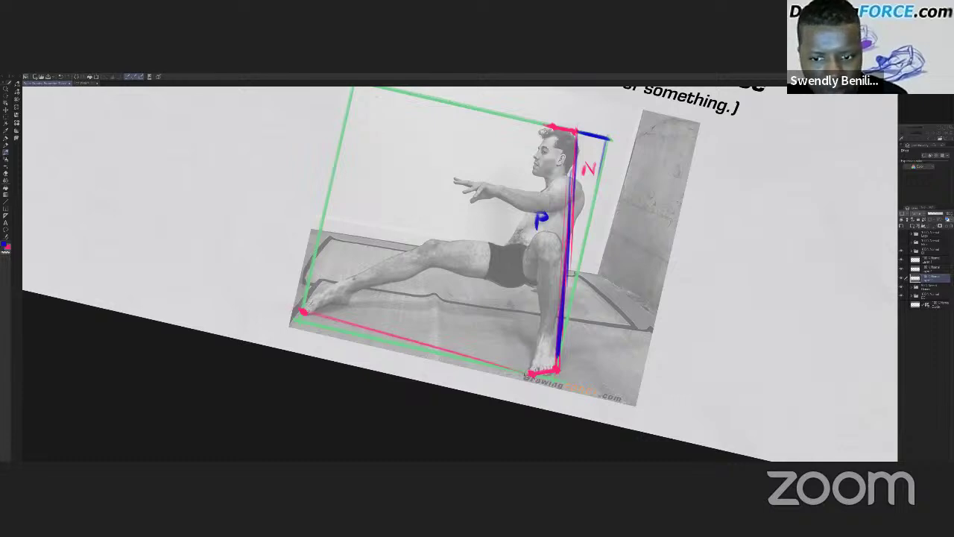
left_click_drag(527, 375, 301, 312)
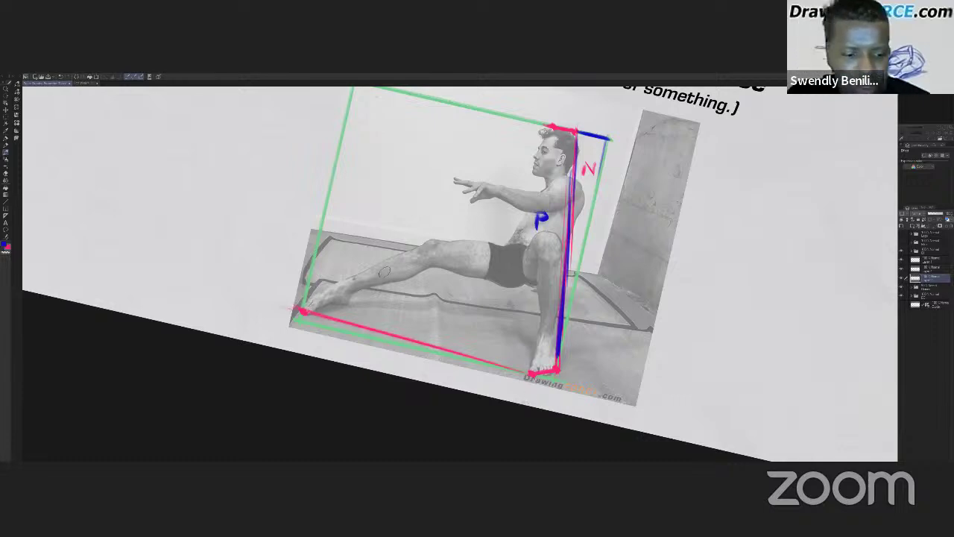
Close the pink shape with a straight line from the front of the head to the outstretched foot.
mouse_move(335, 260)
left_mouse_down()
mouse_move(426, 219)
mouse_move(447, 221)
mouse_move(413, 243)
mouse_move(392, 240)
left_mouse_up()
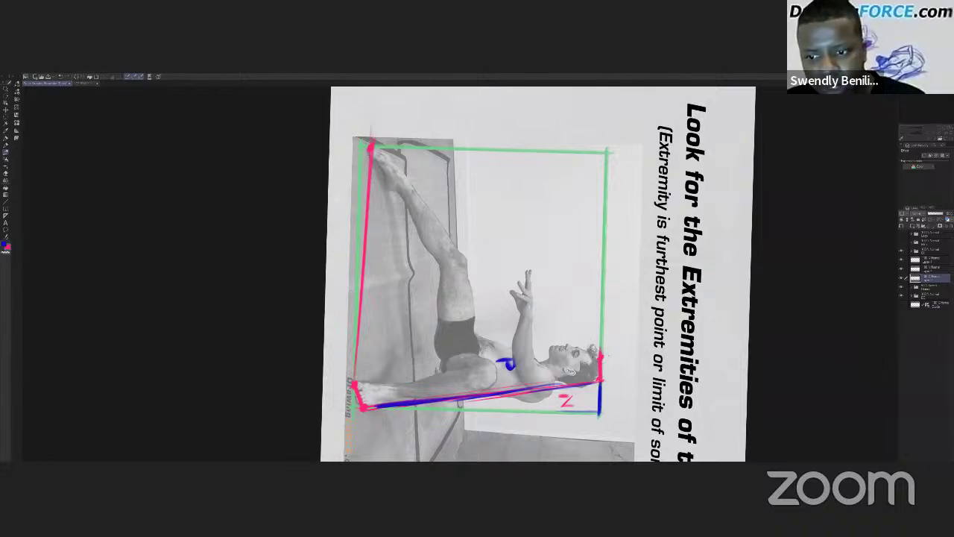
left_click_drag(600, 359, 373, 149)
mouse_move(593, 349)
left_mouse_down()
mouse_move(520, 269)
mouse_move(375, 145)
left_mouse_up()
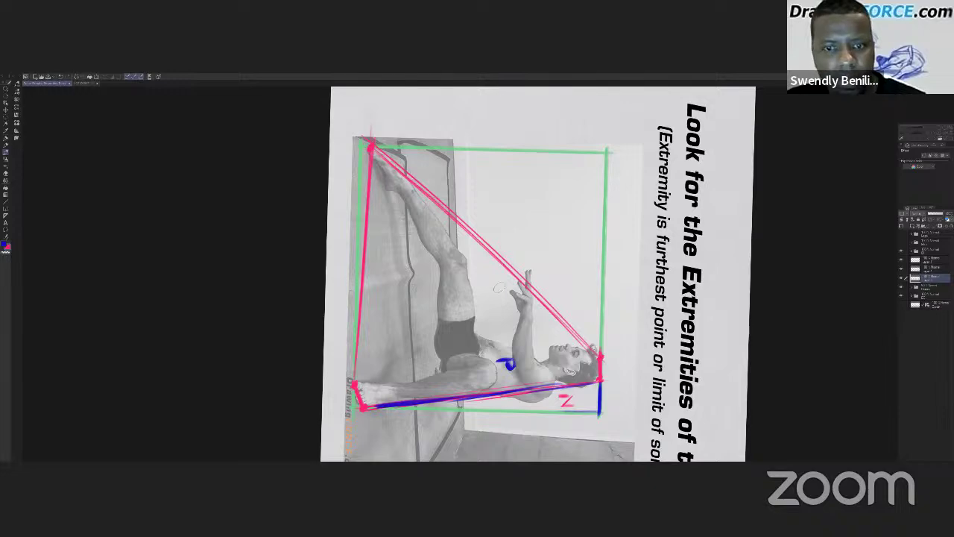
left_click_drag(401, 224, 393, 232)
left_click_drag(419, 199, 375, 247)
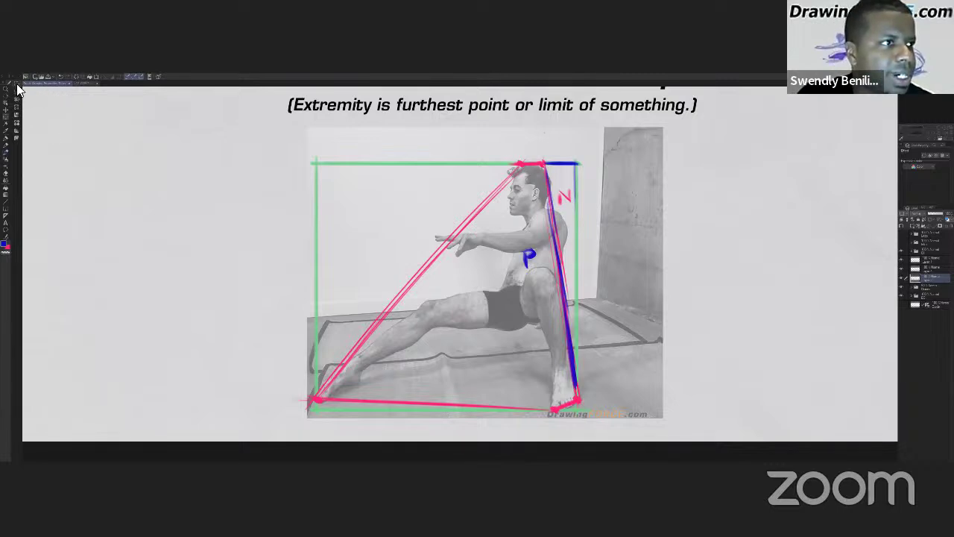
Select the narrow triangle behind the figure's back with a polyline selection and fill it with translucent blue.
left_click(51, 130)
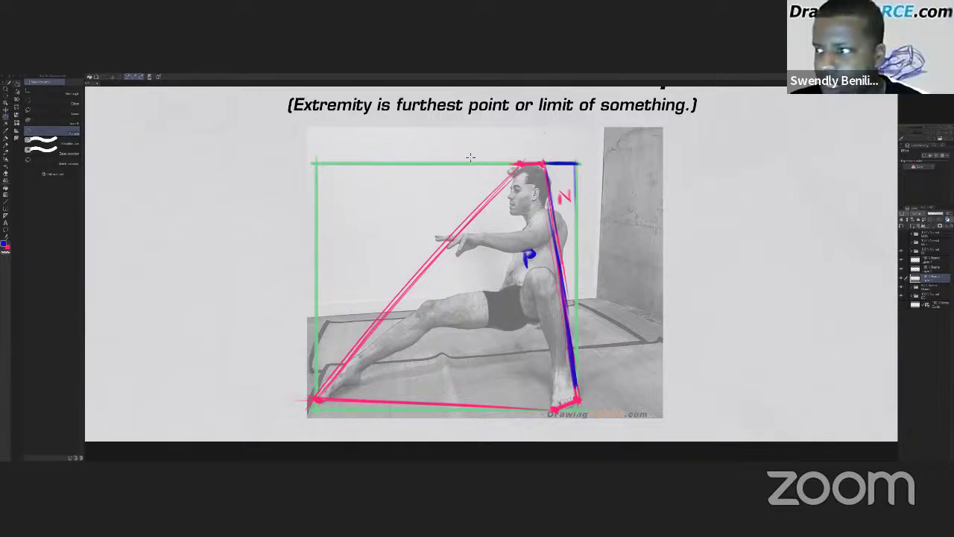
left_click(546, 165)
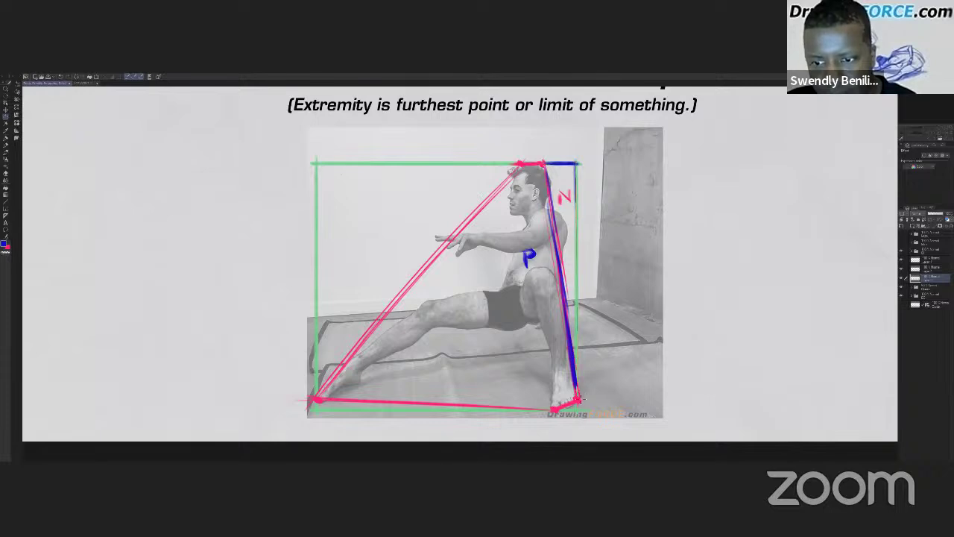
mouse_move(582, 357)
left_mouse_down()
mouse_move(575, 382)
mouse_move(546, 168)
left_mouse_up()
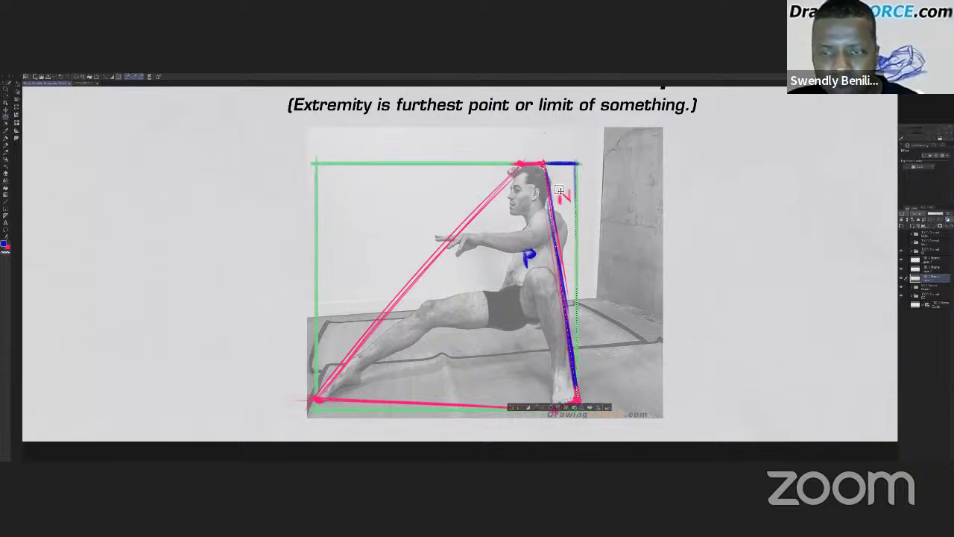
key("g")
left_click(570, 226)
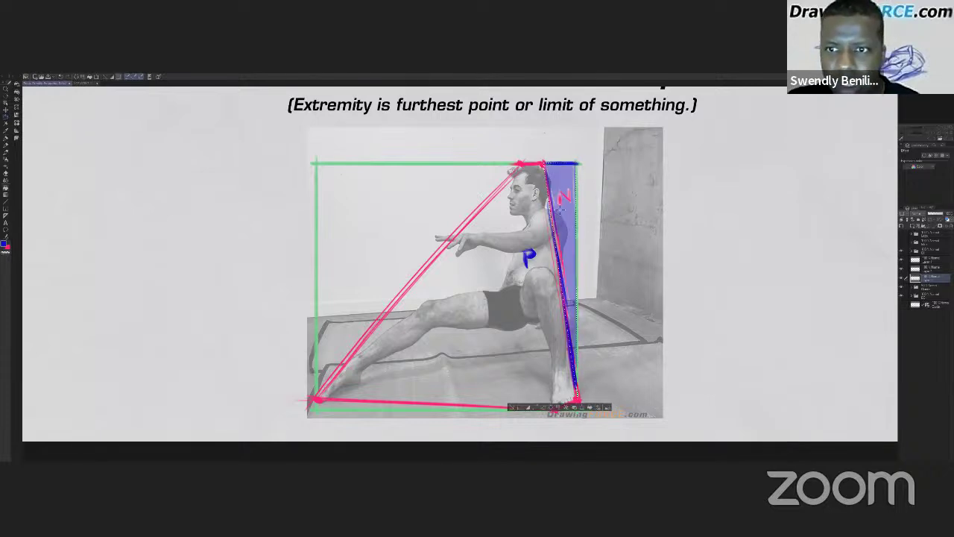
key("alt+BackSpace")
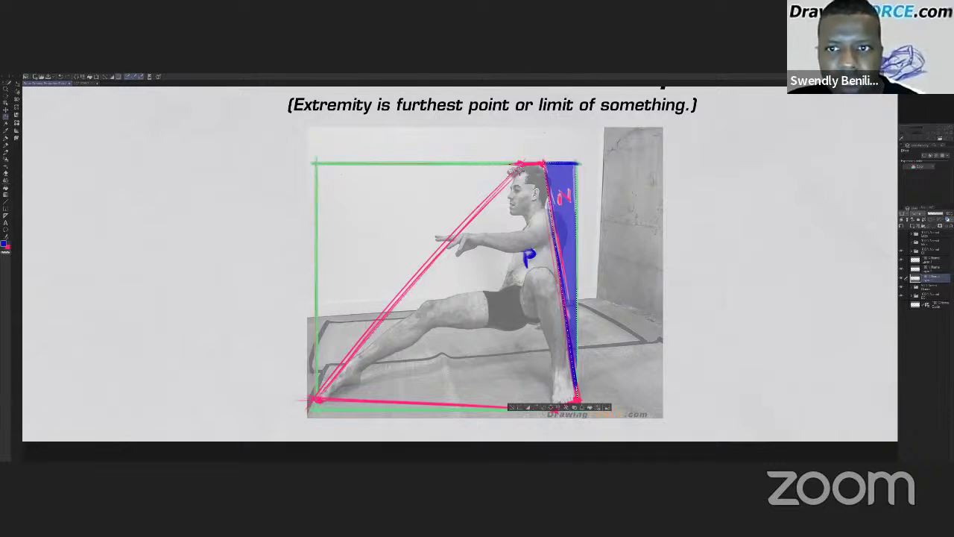
Select the large triangle in front of the figure, fill it with translucent blue, and clear the selection.
left_click(521, 164)
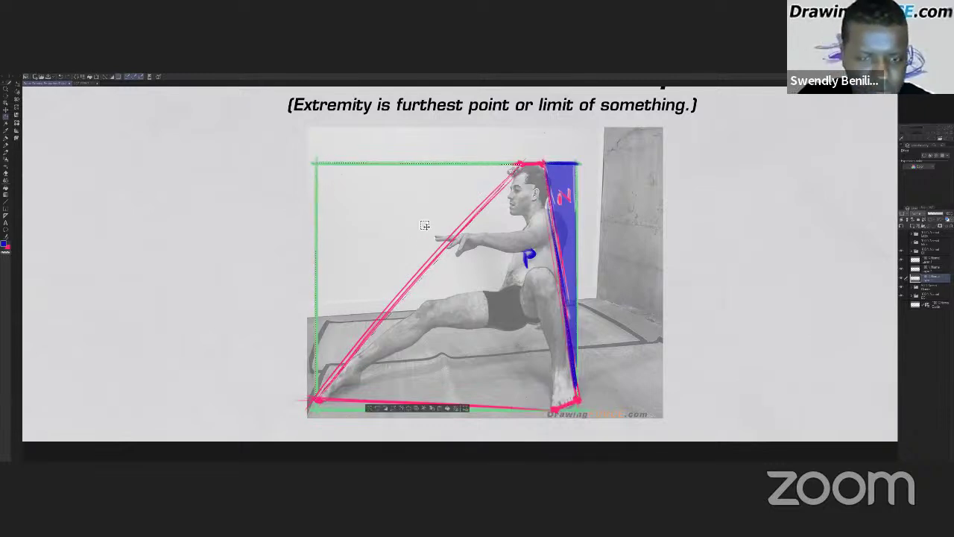
key("g")
left_click(389, 218)
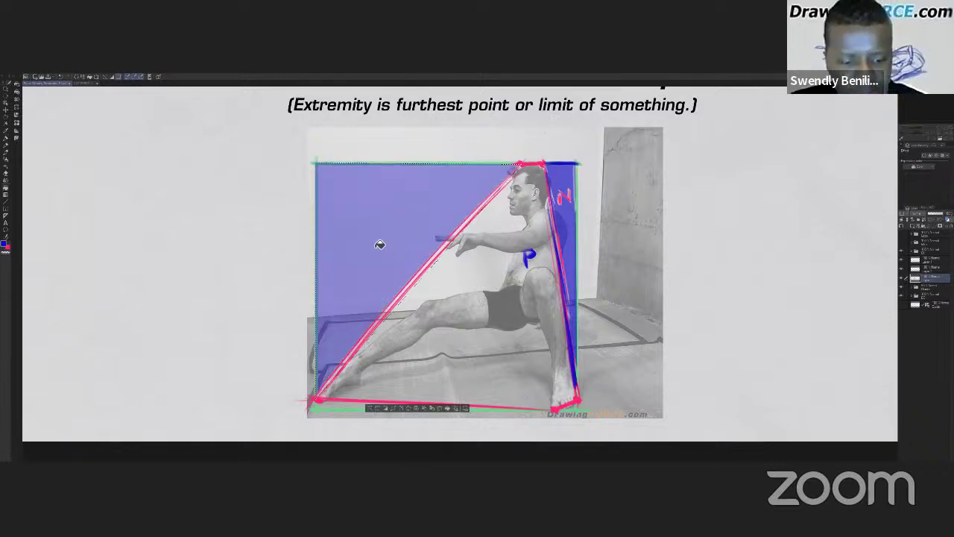
key("ctrl+d")
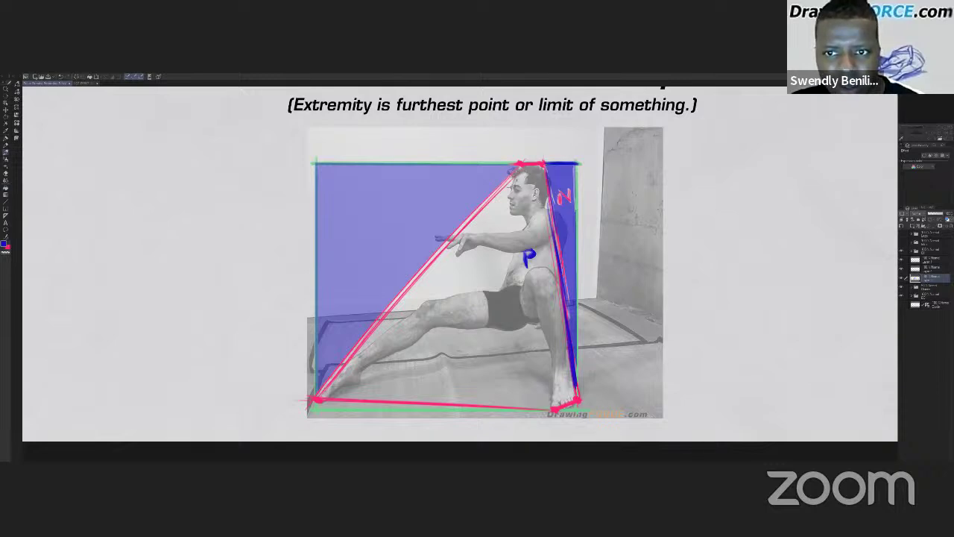
Trace the figure's face, outstretched arm, front of the torso and extended leg with angular blue lines.
mouse_move(513, 171)
left_mouse_down()
mouse_move(506, 214)
mouse_move(527, 229)
mouse_move(455, 233)
left_mouse_up()
mouse_move(518, 228)
left_mouse_down()
mouse_move(451, 236)
mouse_move(510, 231)
left_mouse_up()
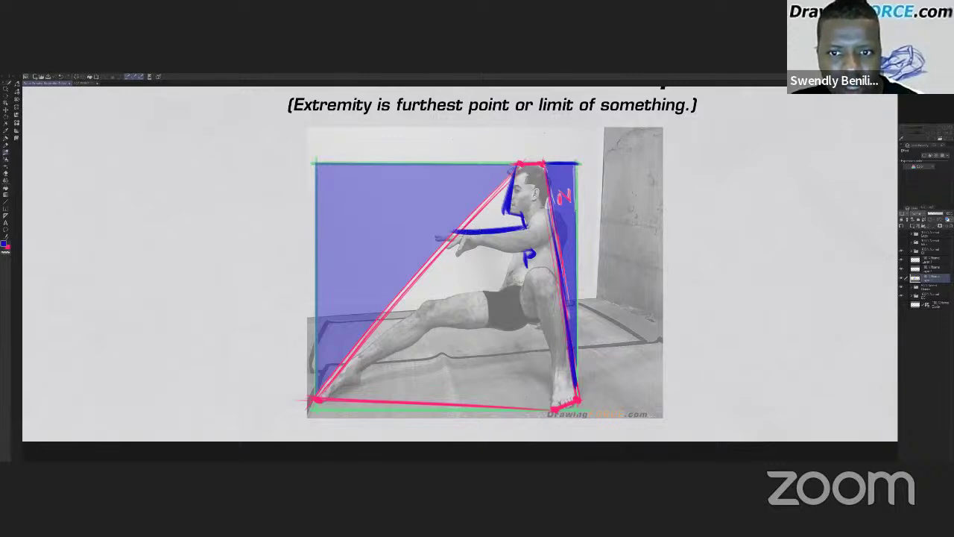
mouse_move(453, 231)
left_mouse_down()
mouse_move(494, 245)
mouse_move(468, 243)
mouse_move(524, 251)
mouse_move(506, 260)
mouse_move(504, 272)
mouse_move(517, 249)
mouse_move(501, 289)
left_mouse_up()
mouse_move(512, 254)
left_mouse_down()
mouse_move(501, 290)
mouse_move(431, 299)
left_mouse_up()
mouse_move(501, 291)
left_mouse_down()
mouse_move(425, 301)
mouse_move(317, 396)
mouse_move(360, 375)
mouse_move(358, 387)
left_mouse_up()
left_click_drag(430, 326, 363, 366)
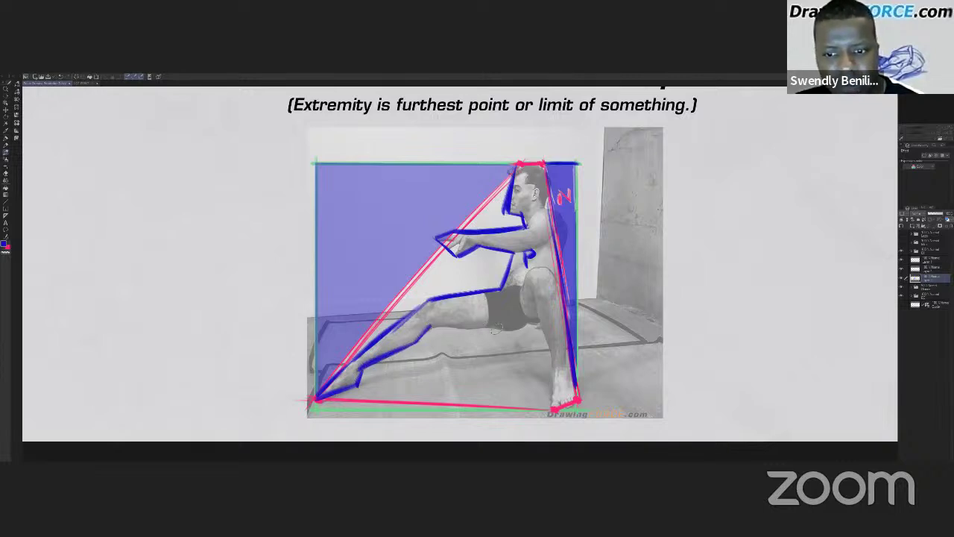
Complete the blue outline along the undersides of the thighs, the near leg and foot, and the back of the head and torso.
left_click_drag(517, 328, 421, 330)
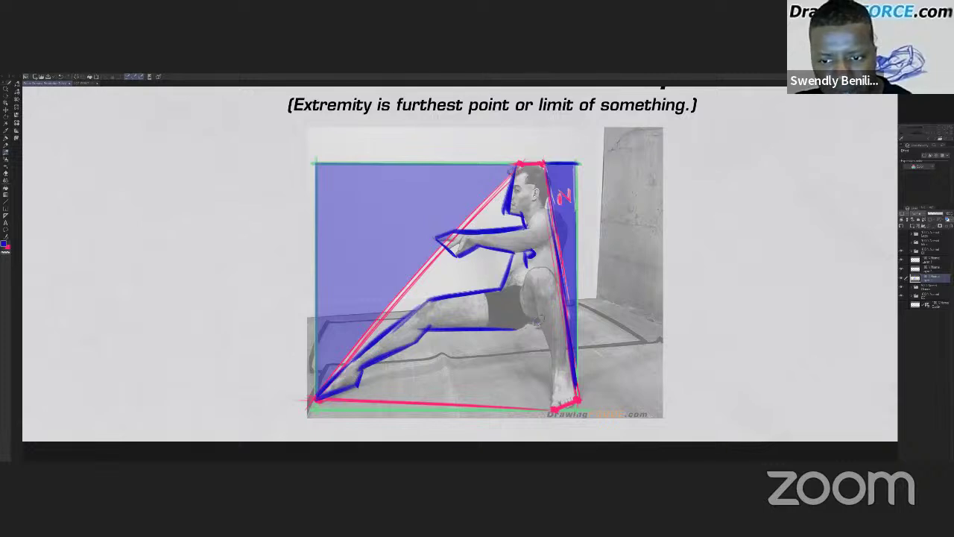
mouse_move(539, 322)
left_mouse_down()
mouse_move(514, 330)
mouse_move(548, 339)
mouse_move(540, 325)
mouse_move(555, 364)
mouse_move(553, 407)
left_mouse_up()
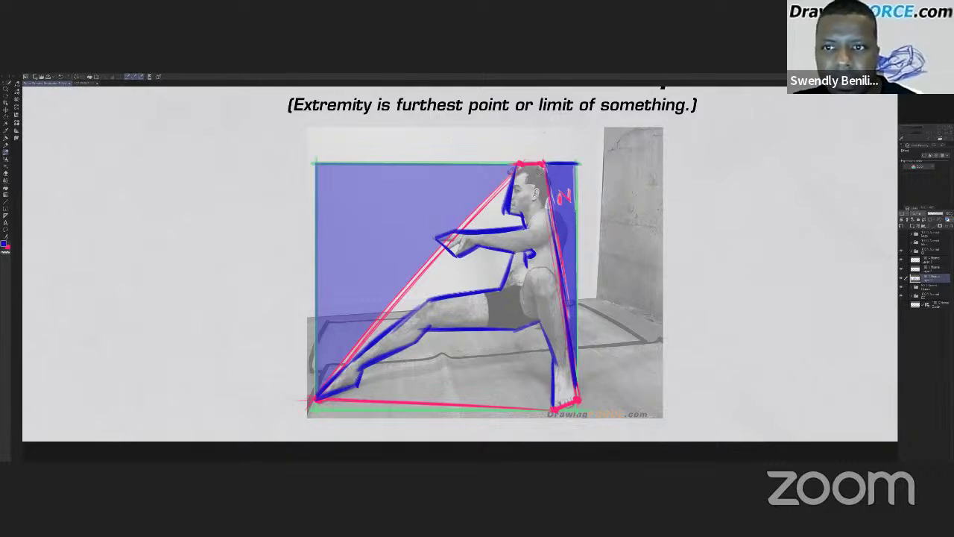
mouse_move(544, 164)
left_mouse_down()
mouse_move(556, 228)
mouse_move(557, 198)
mouse_move(566, 219)
mouse_move(563, 196)
mouse_move(565, 260)
mouse_move(567, 237)
mouse_move(570, 250)
mouse_move(557, 303)
left_mouse_up()
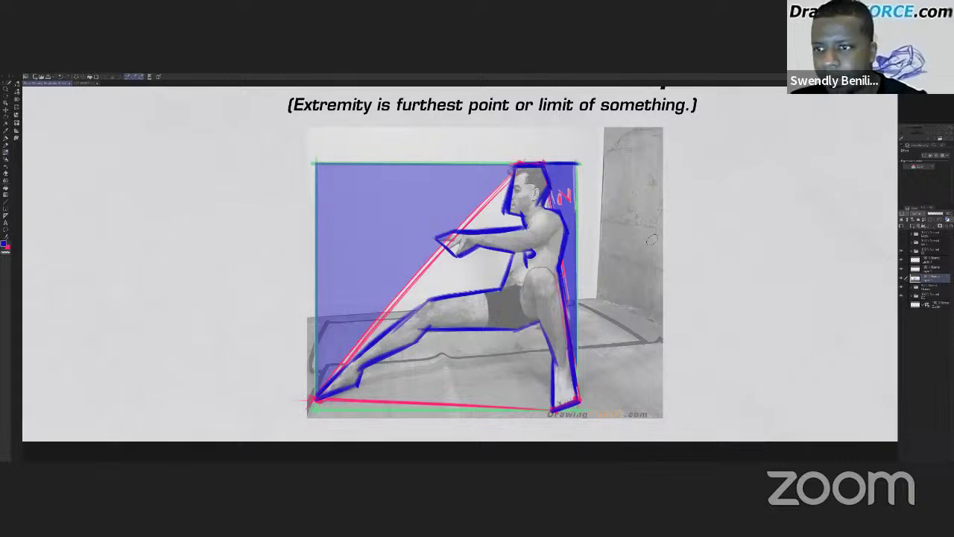
Hide the markup layer and move the folder with the reference photo and its green box to the left of the page.
left_click(901, 277)
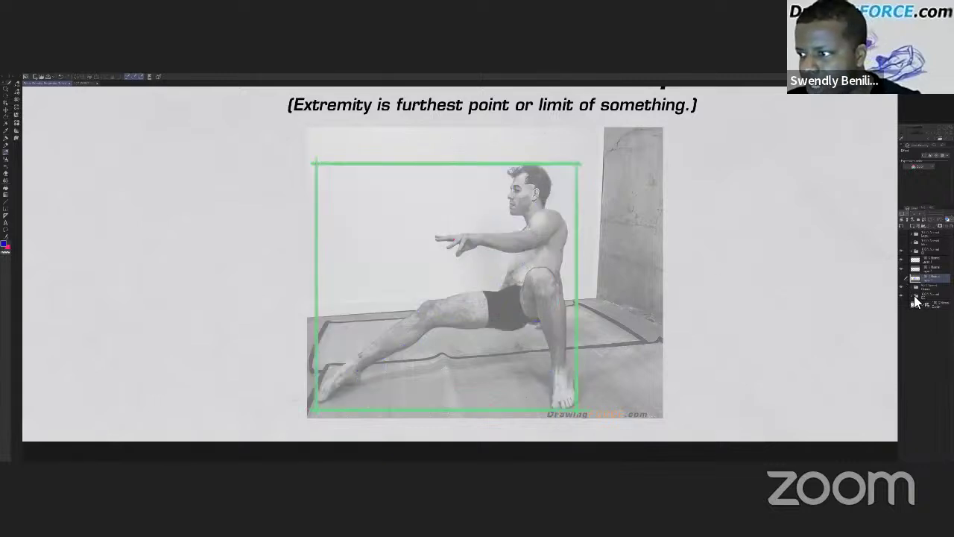
left_click(913, 295)
left_click(925, 296)
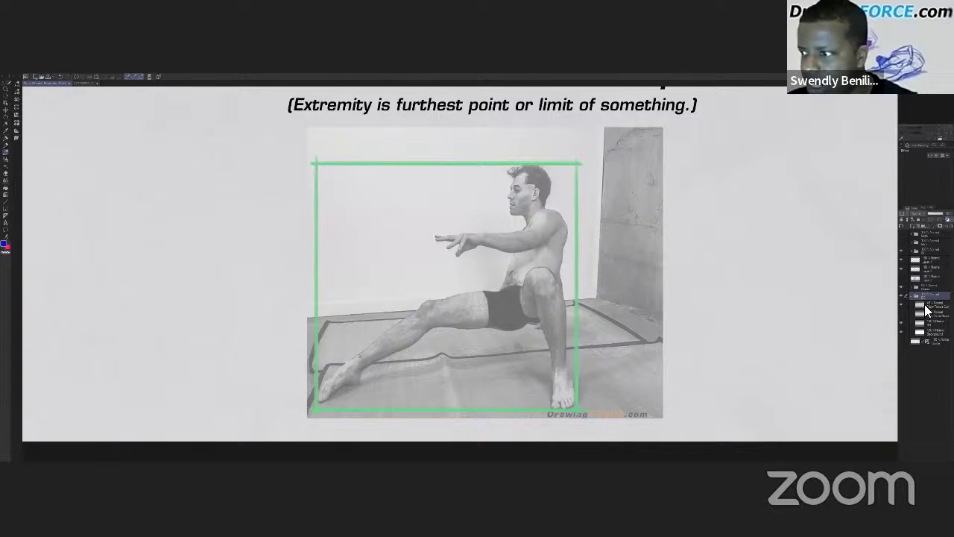
left_click(913, 295)
left_click(911, 287)
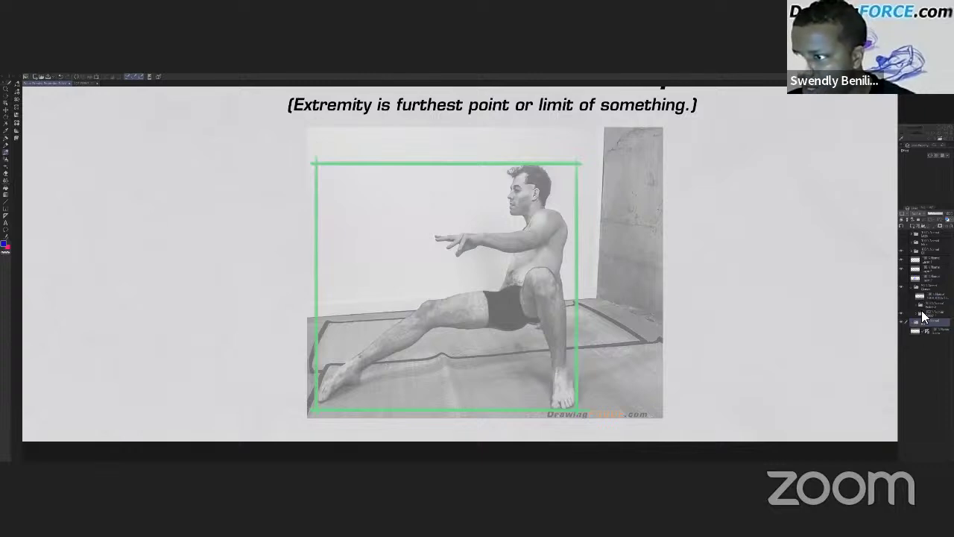
left_click(924, 315)
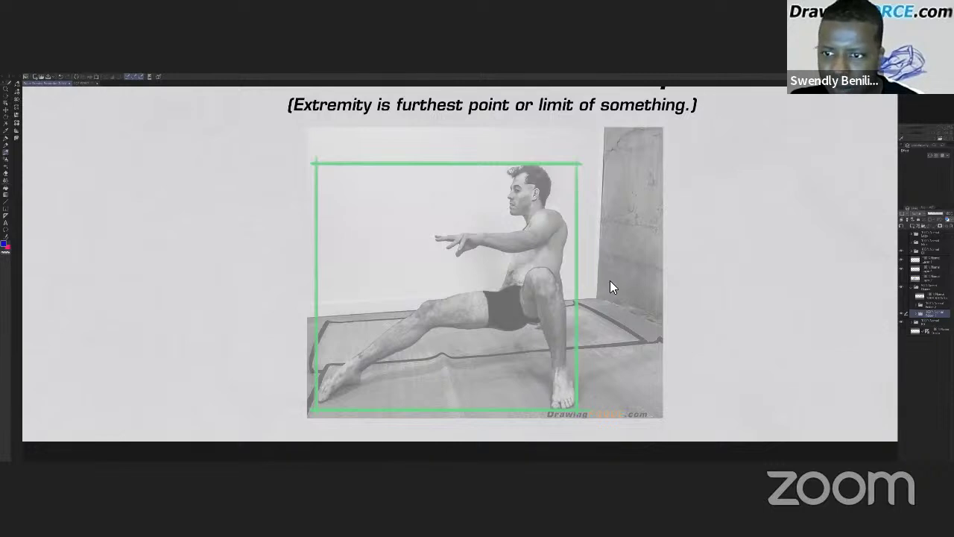
left_click(918, 317)
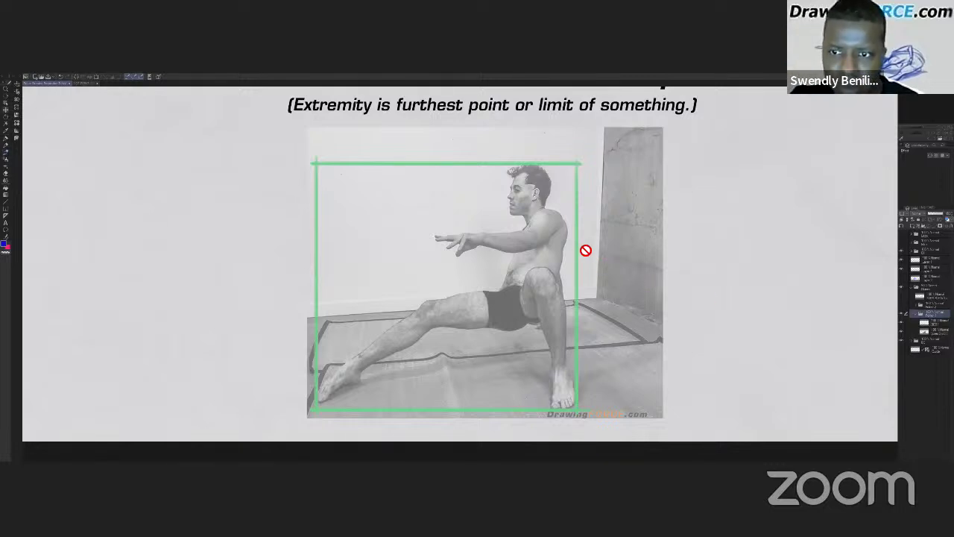
left_click_drag(601, 254, 438, 262)
Duplicate the green box layer and place the copy on the blank area beside the reference photo.
left_click(928, 322)
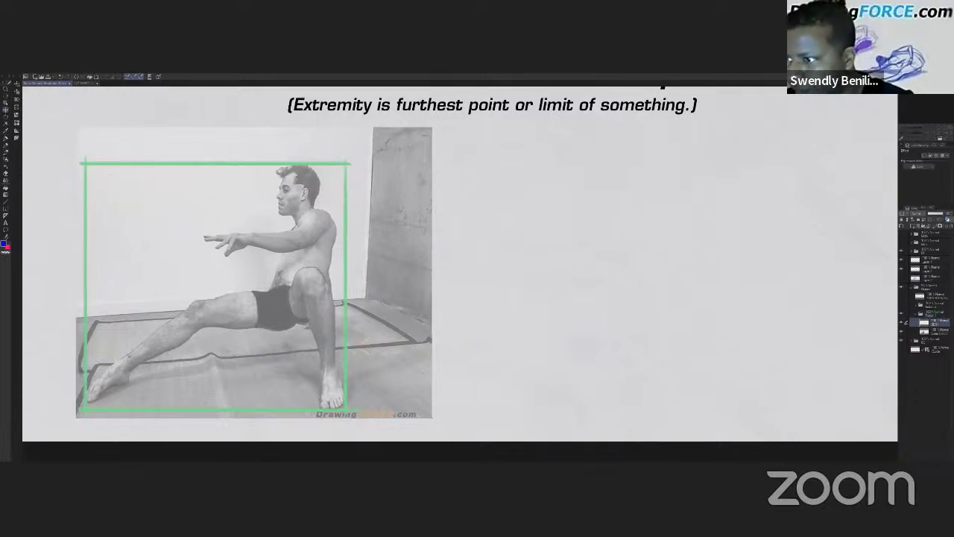
key("ctrl+c")
key("ctrl+v")
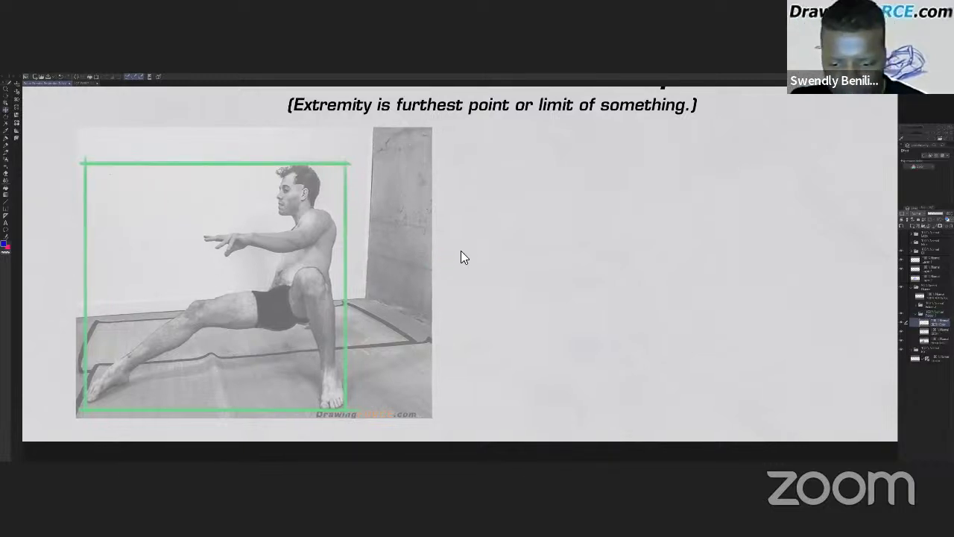
left_click_drag(358, 270, 592, 258)
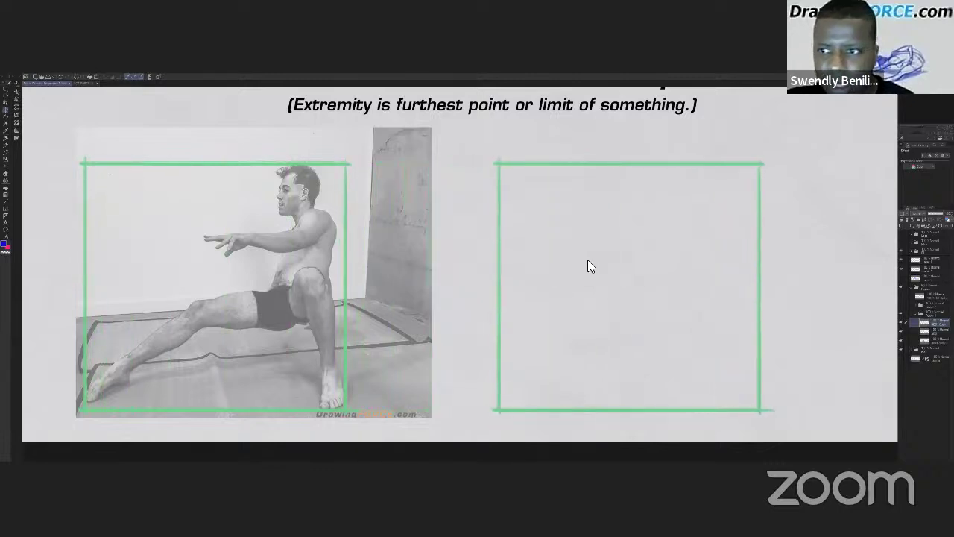
Select the blank layer above the markup and mark the head's front and back in pink on the reference box's top edge.
left_click(916, 313)
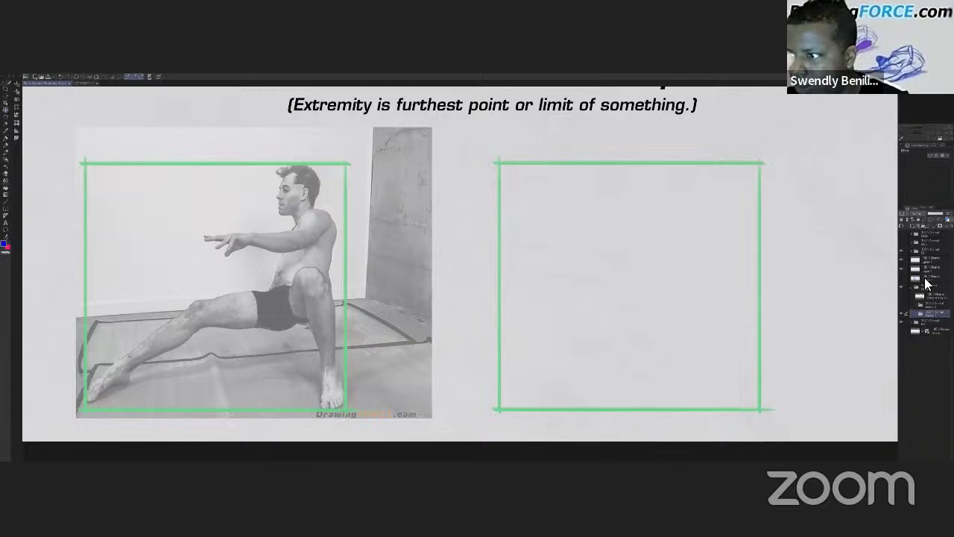
left_click(927, 271)
left_click(901, 278)
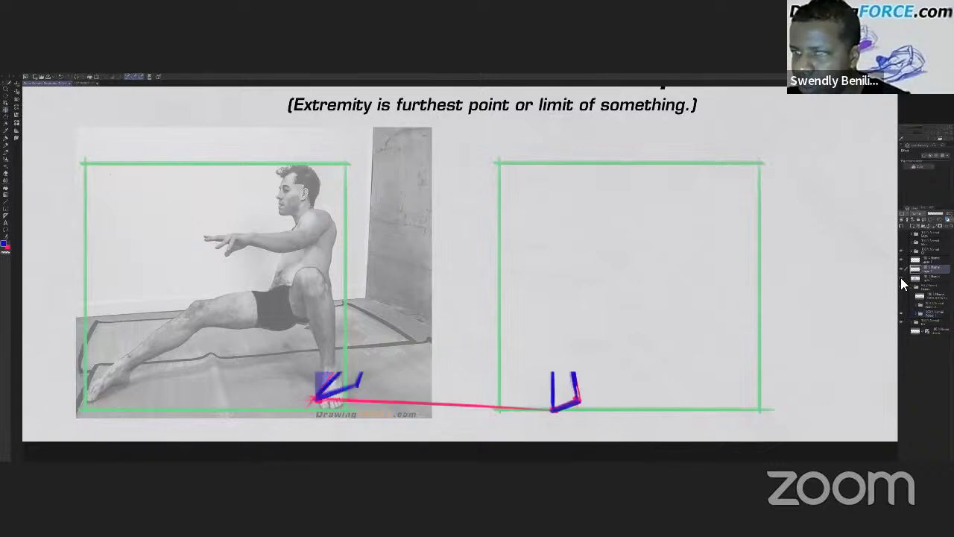
left_click(899, 275)
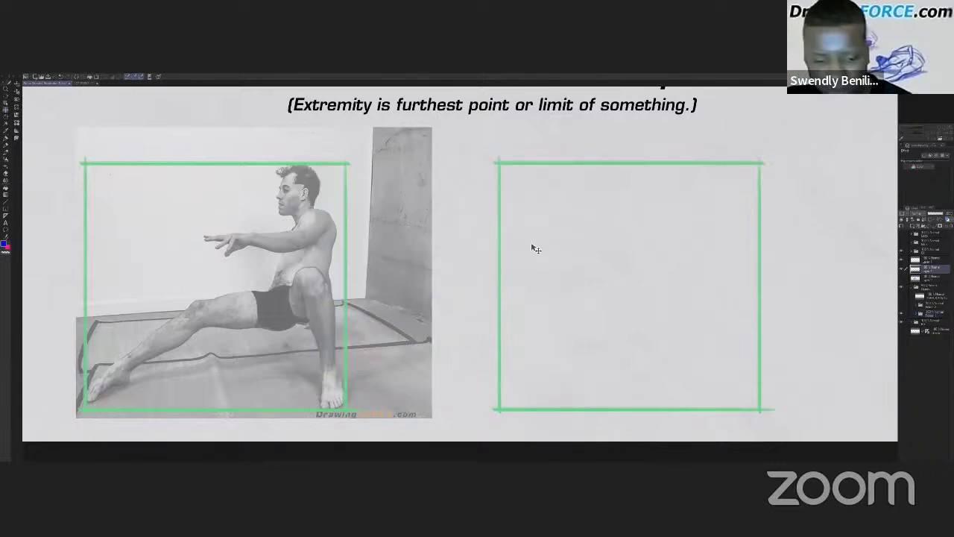
key("b")
left_click_drag(501, 224, 490, 218)
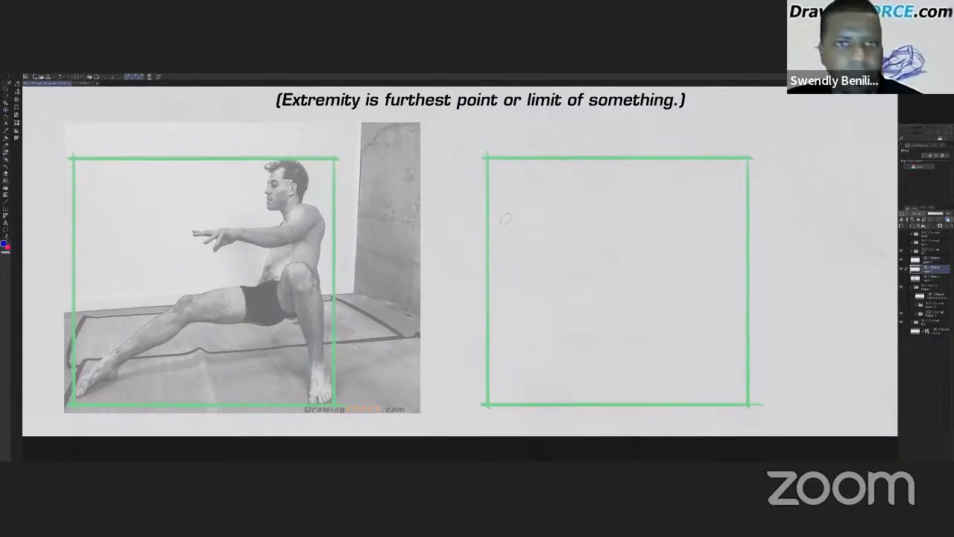
key("x")
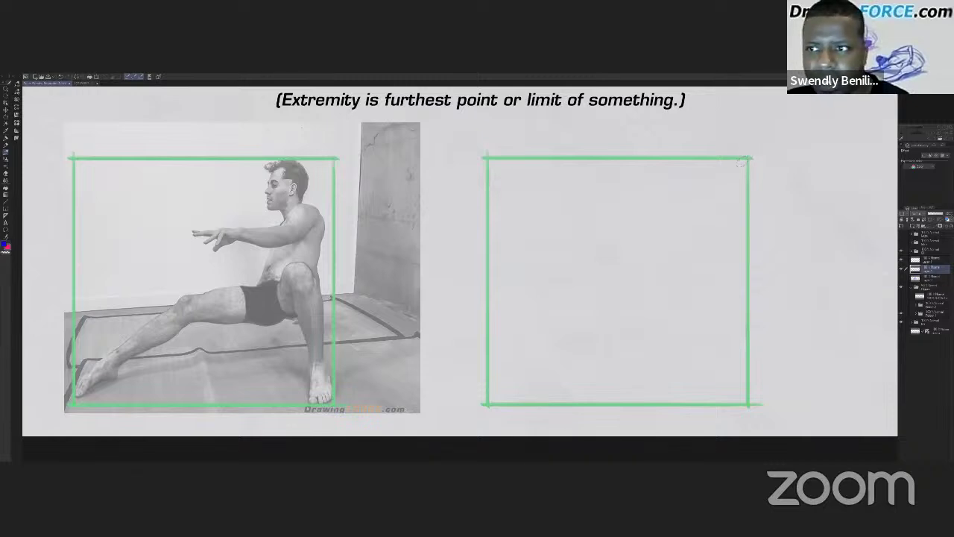
left_click(276, 159)
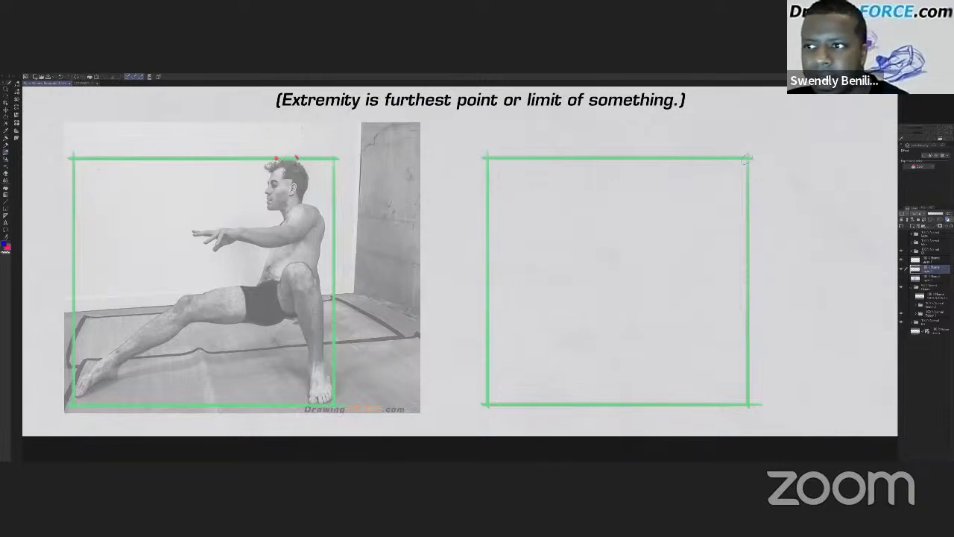
Mark the head's distance from the corner and its width in pink along the empty box's top edge.
left_click(746, 158)
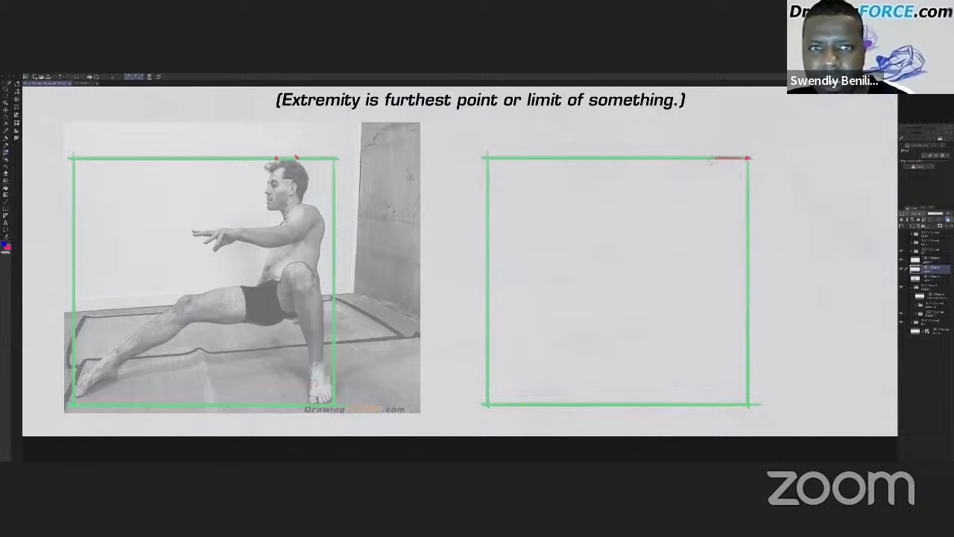
left_click(711, 158)
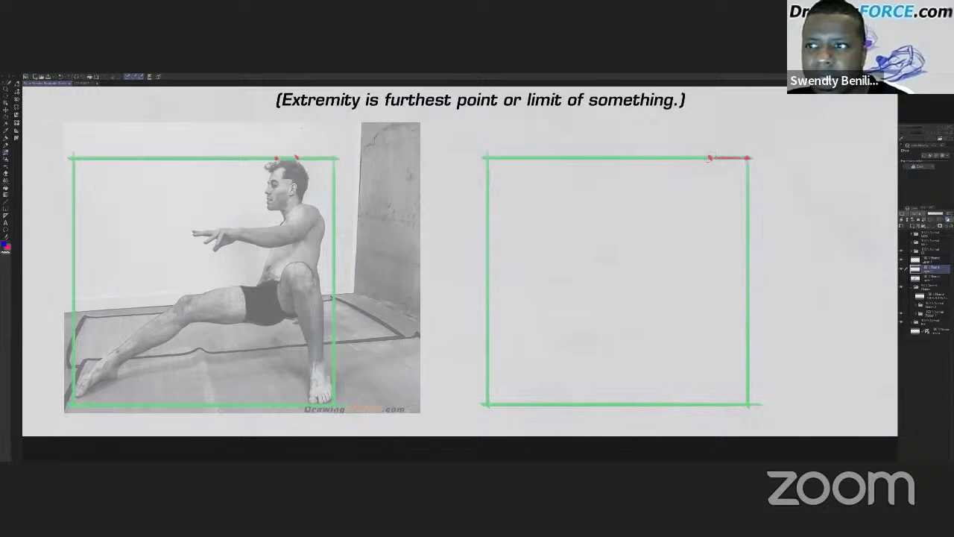
left_click(688, 158)
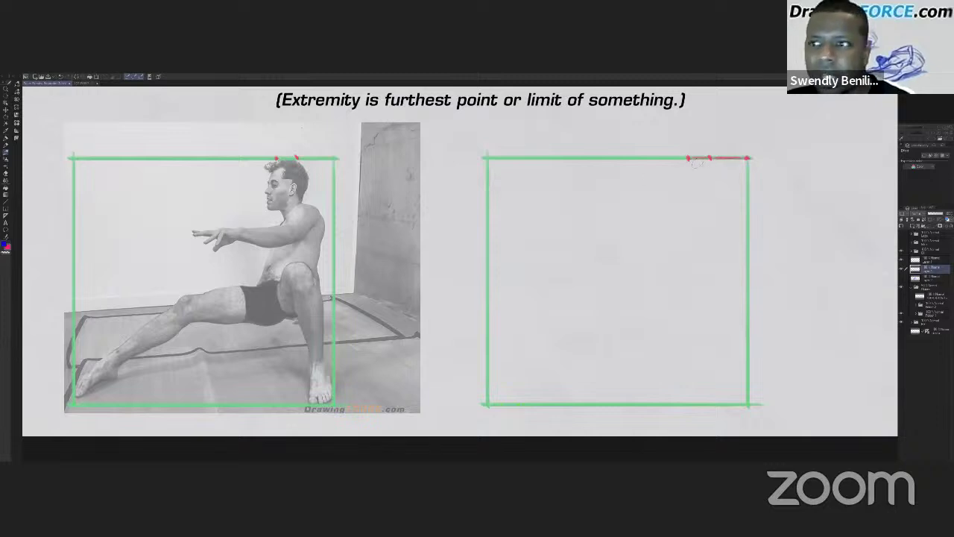
left_click_drag(689, 158, 709, 157)
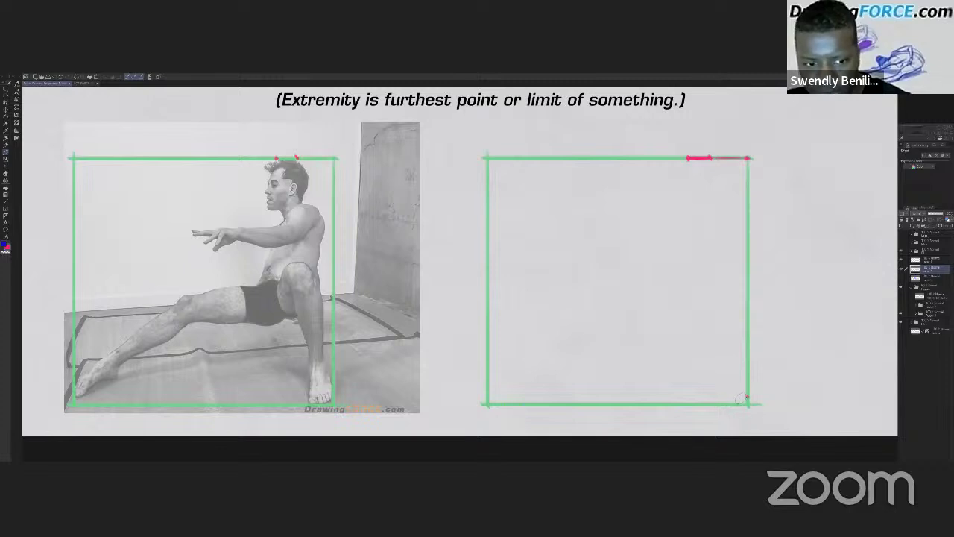
Mark the near foot's extremities at the empty box's lower-right corner, join them in pink, and mark the outstretched foot at the lower left.
left_click_drag(710, 407, 748, 396)
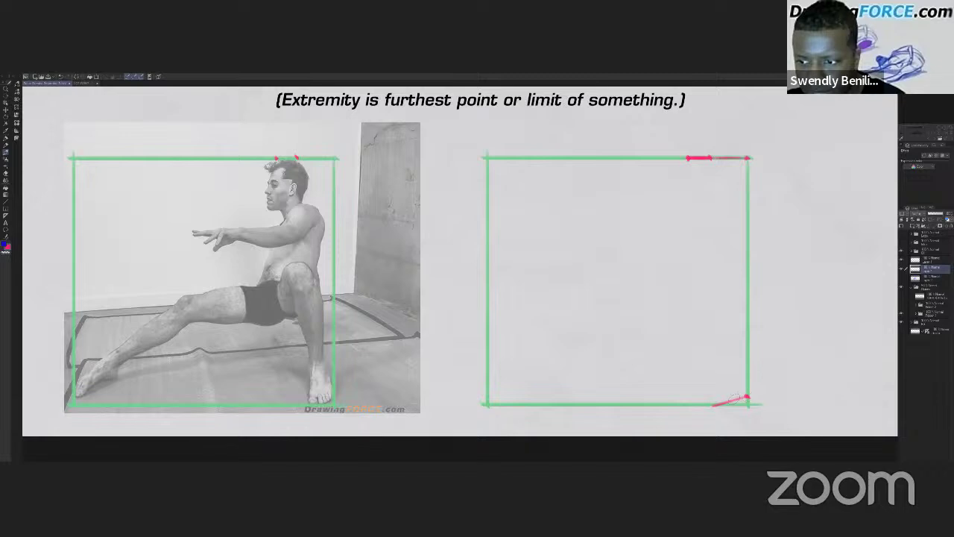
left_click(714, 404)
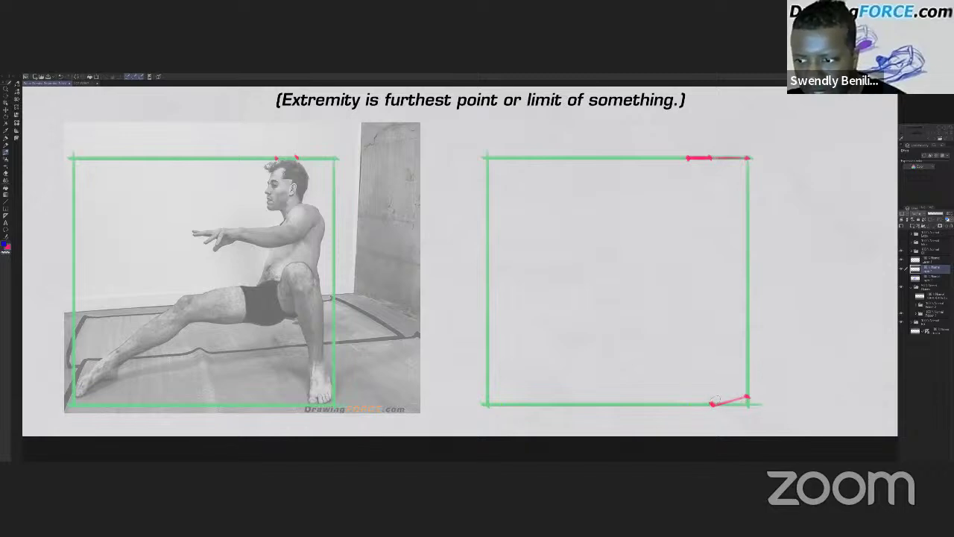
left_click_drag(712, 404, 748, 397)
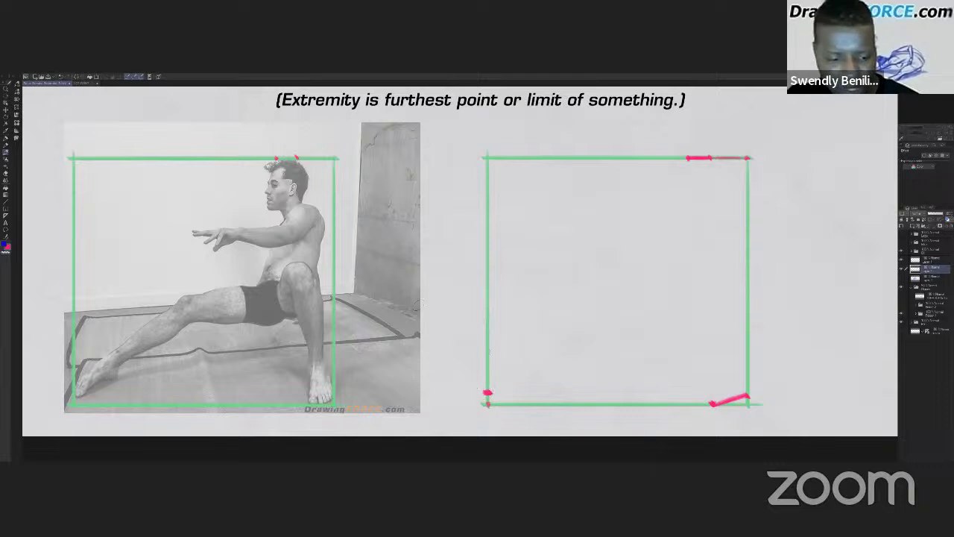
Connect the near foot's mark to the outstretched foot's mark with pink lines along the base of the empty box.
key("shift+space")
mouse_move(392, 271)
left_mouse_down()
mouse_move(399, 246)
mouse_move(381, 211)
left_mouse_up()
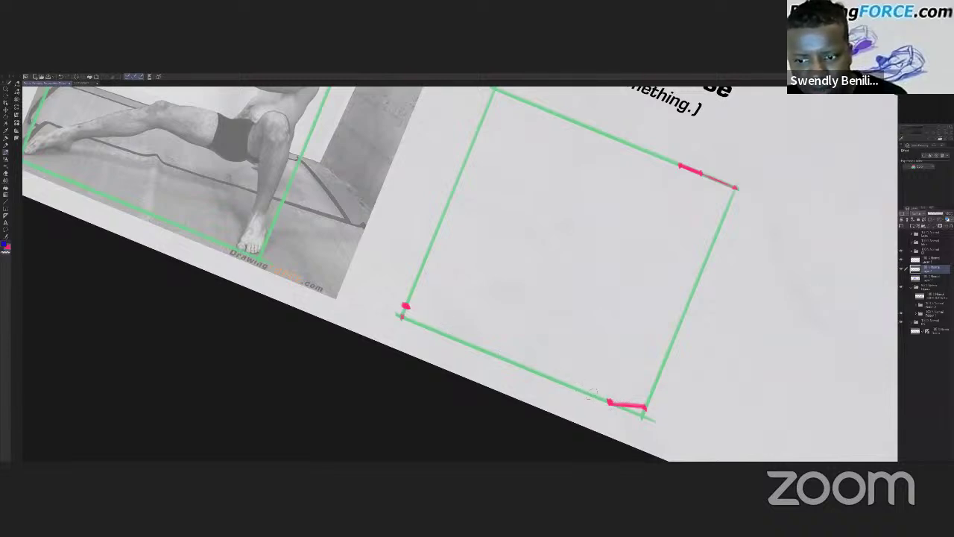
mouse_move(609, 401)
left_mouse_down()
mouse_move(406, 305)
mouse_move(608, 400)
mouse_move(409, 304)
mouse_move(571, 388)
left_mouse_up()
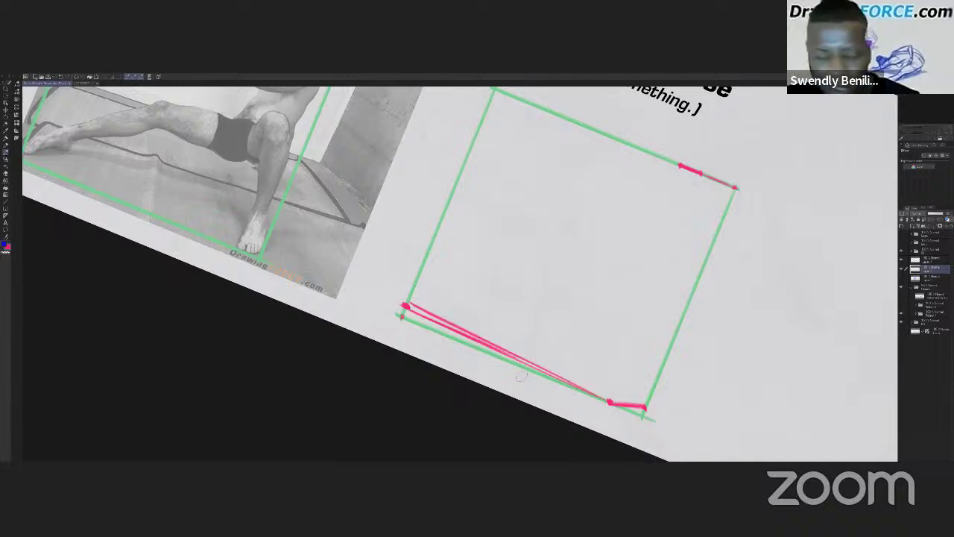
Draw a straight pink line from the front-of-head mark to the outstretched foot's mark in the empty box.
mouse_move(479, 276)
left_mouse_down()
mouse_move(497, 246)
mouse_move(480, 259)
left_mouse_up()
scroll(462, 232, "down", 5)
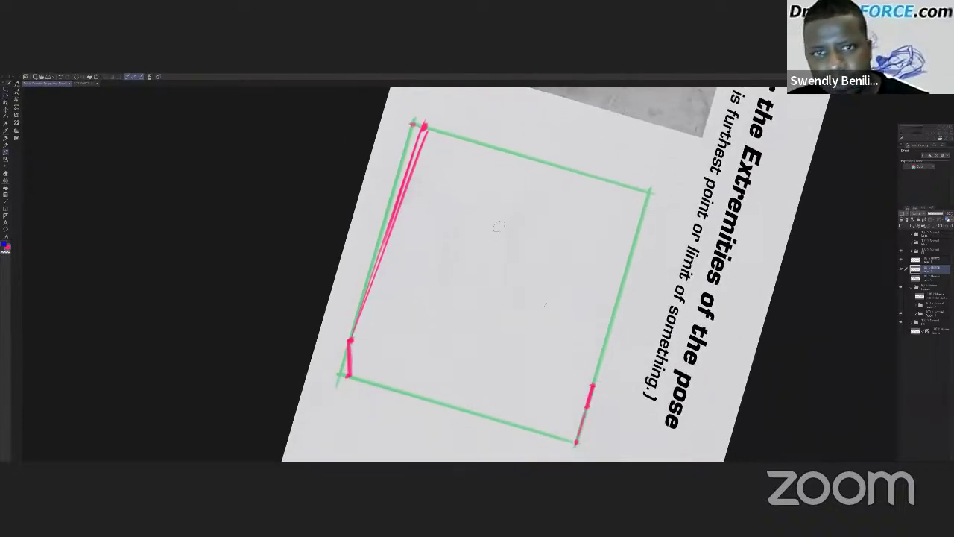
left_click_drag(591, 384, 425, 130)
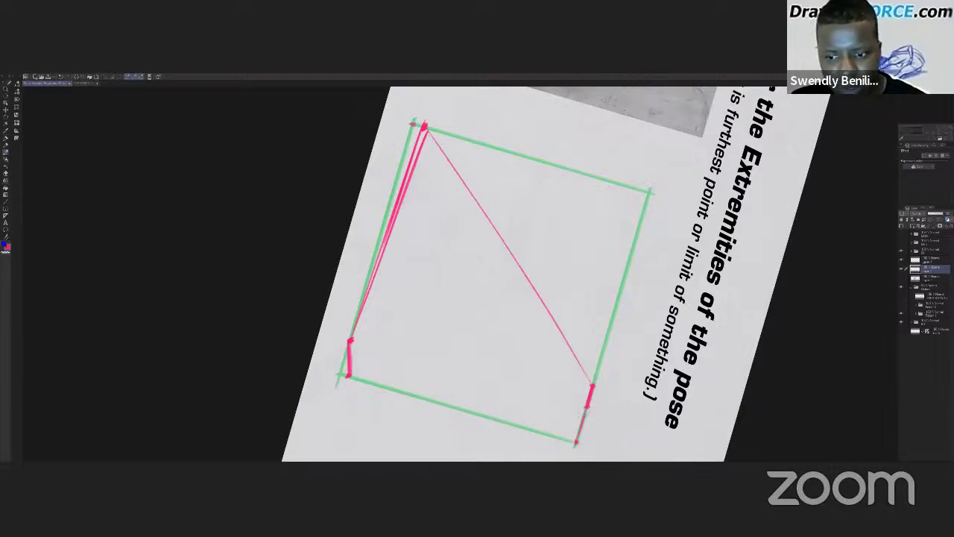
left_click_drag(587, 406, 358, 393)
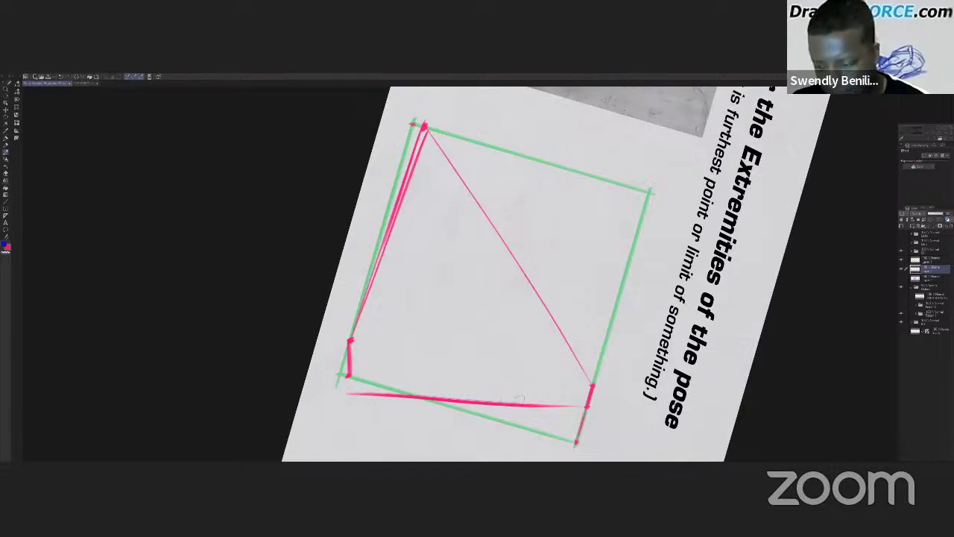
key("ctrl+z")
left_click_drag(589, 400, 352, 386)
key("ctrl+z")
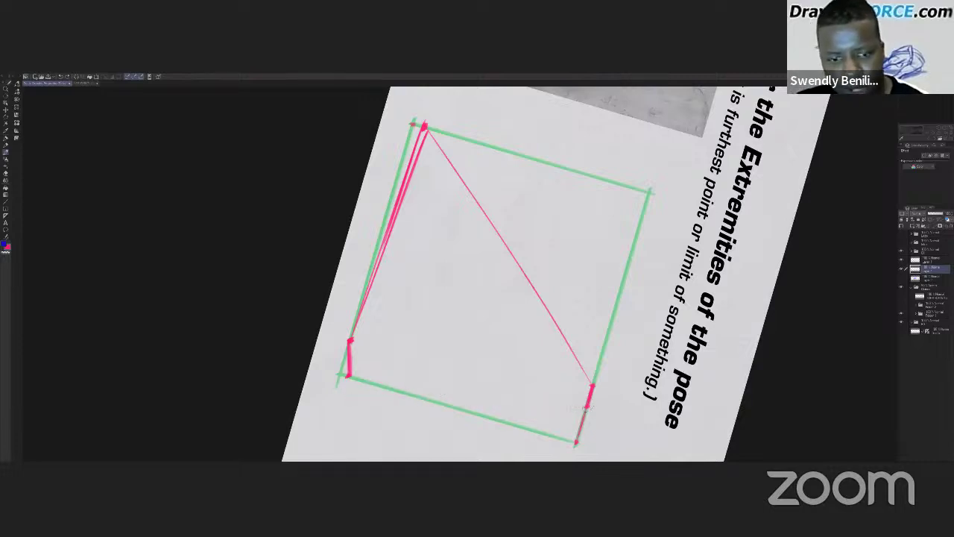
left_click_drag(589, 402, 345, 385)
key("ctrl+z")
left_click_drag(587, 404, 341, 384)
key("ctrl+z")
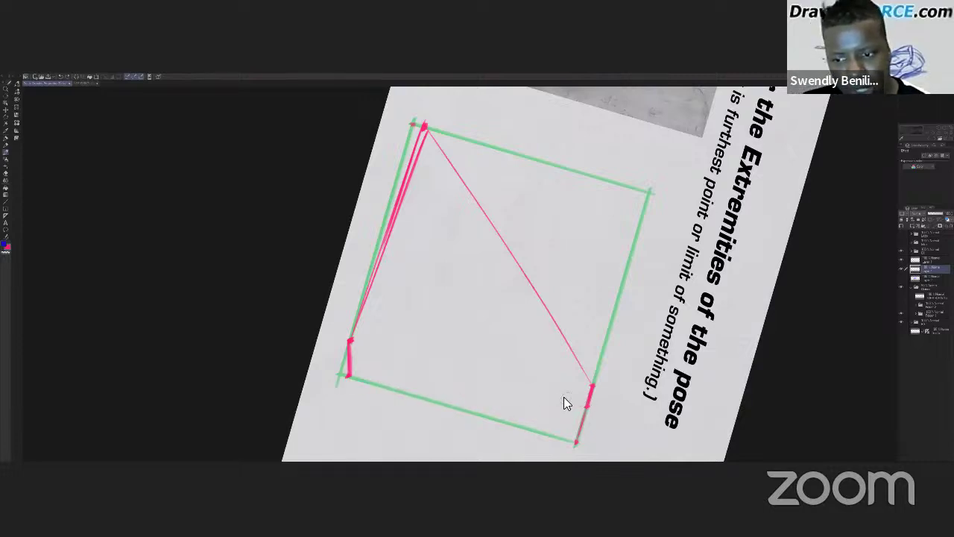
Close the pink shape with a line from the back-of-head mark to the near foot's outer mark, and thicken it.
left_click_drag(578, 402, 332, 382)
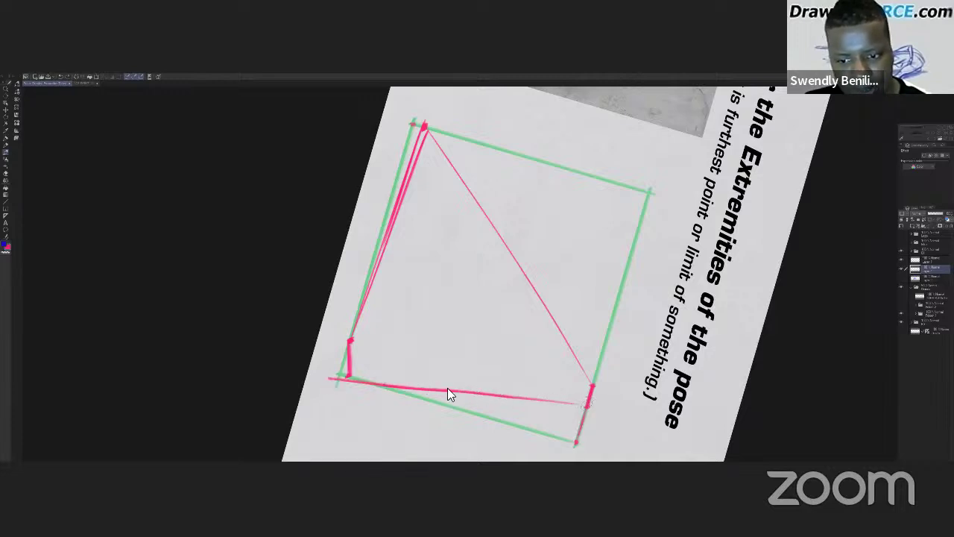
left_click_drag(590, 403, 416, 390)
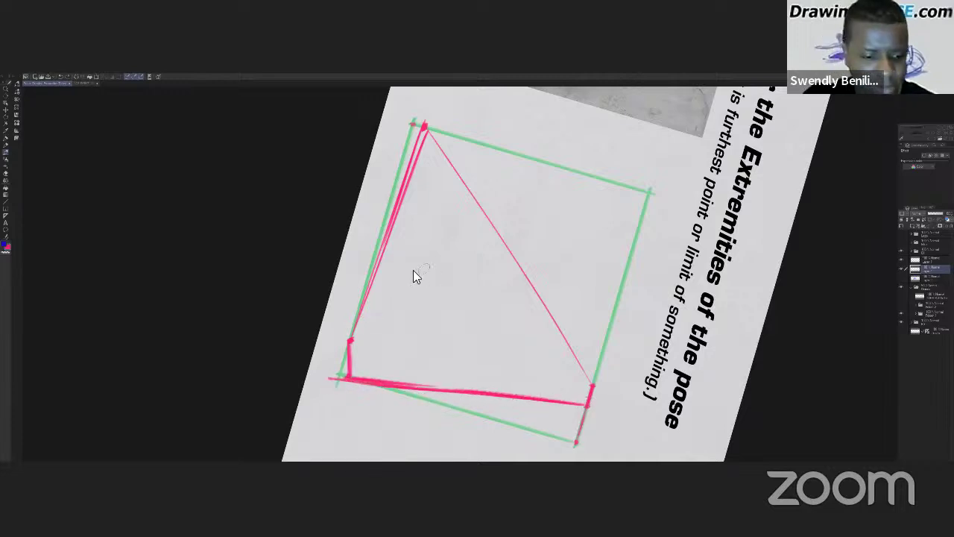
Sketch the face profile, chin and neck in blue, starting from the front-of-head mark in the empty box.
left_click_drag(415, 275, 482, 239)
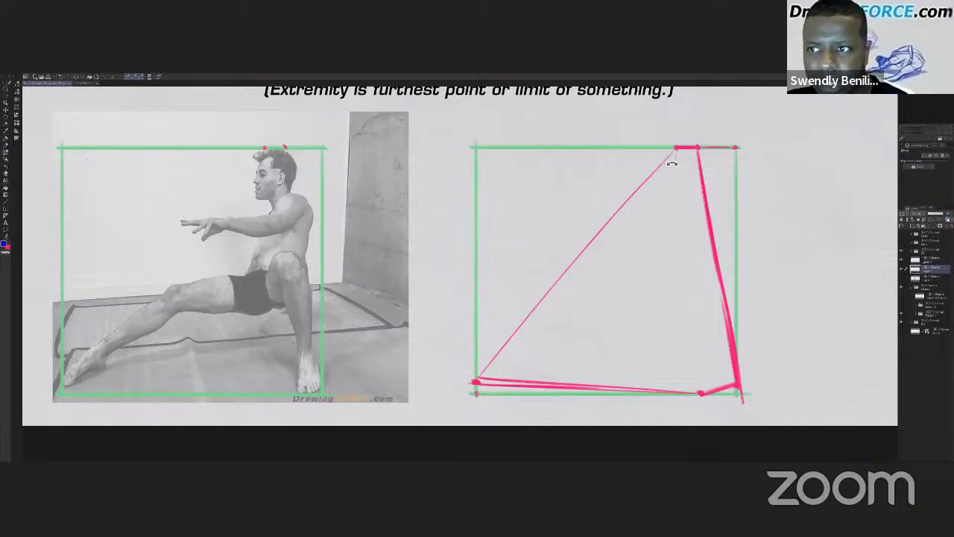
left_click_drag(676, 150, 662, 184)
mouse_move(674, 150)
left_mouse_down()
mouse_move(661, 189)
mouse_move(681, 190)
left_mouse_up()
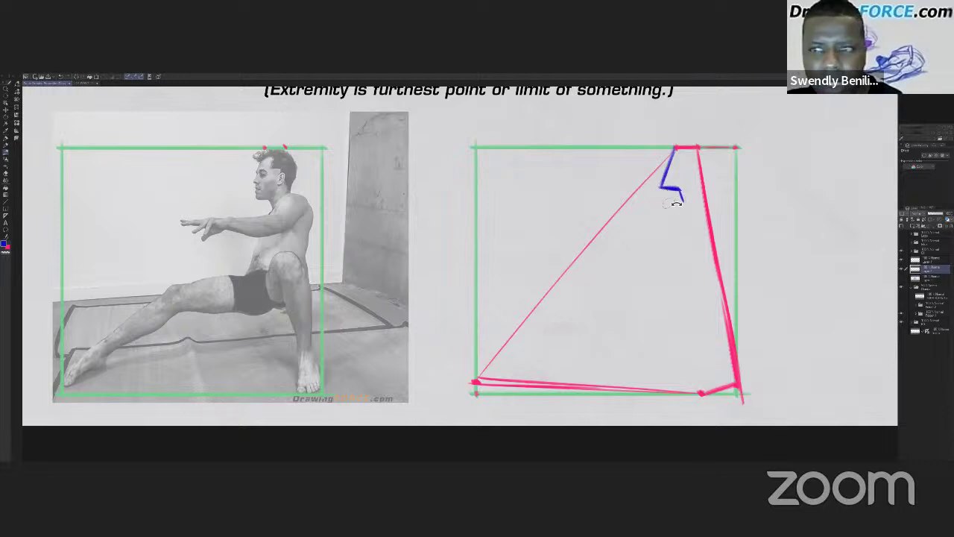
Draw the outstretched arm's upper edge in blue, marking the base of the neck and the fingertip on the photo for reference.
left_click_drag(684, 203, 607, 221)
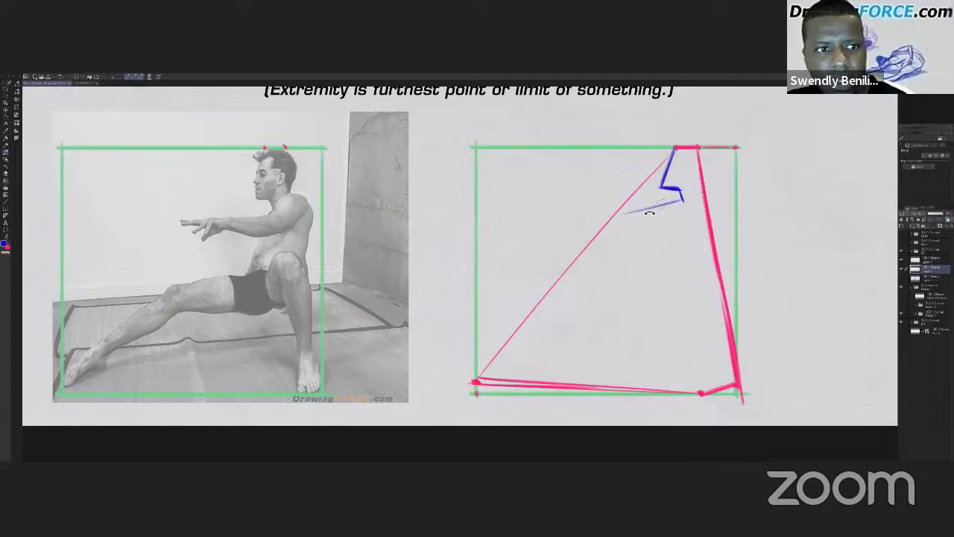
left_click(274, 207)
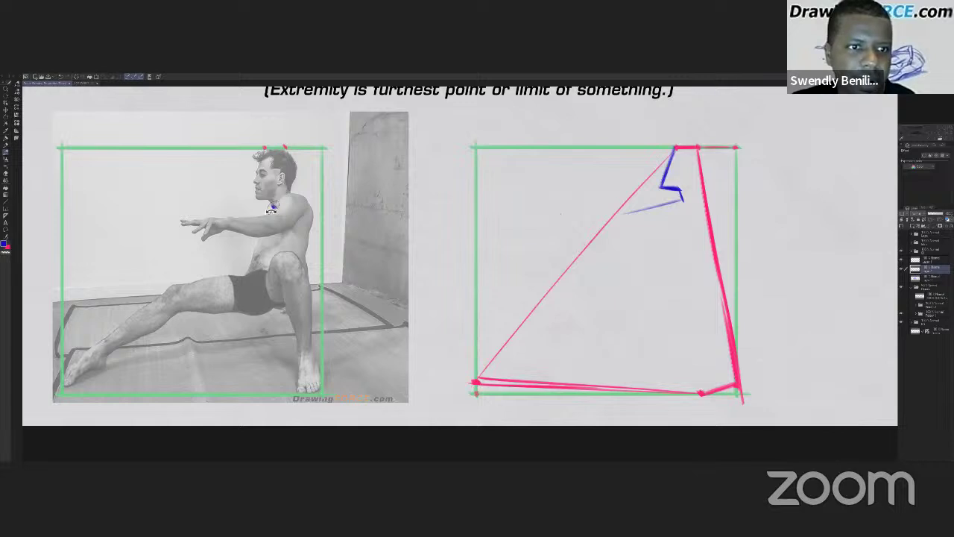
left_click_drag(185, 222, 180, 223)
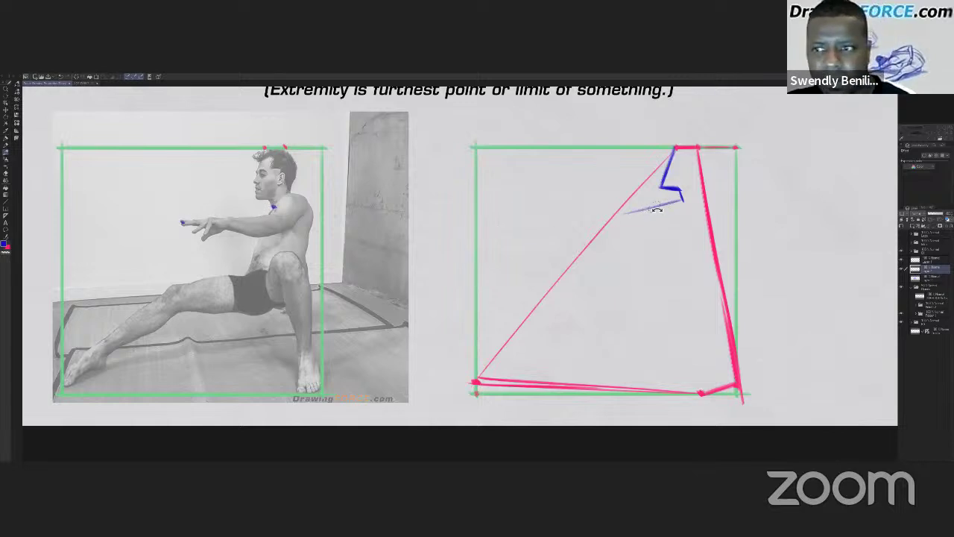
left_click_drag(670, 208, 583, 223)
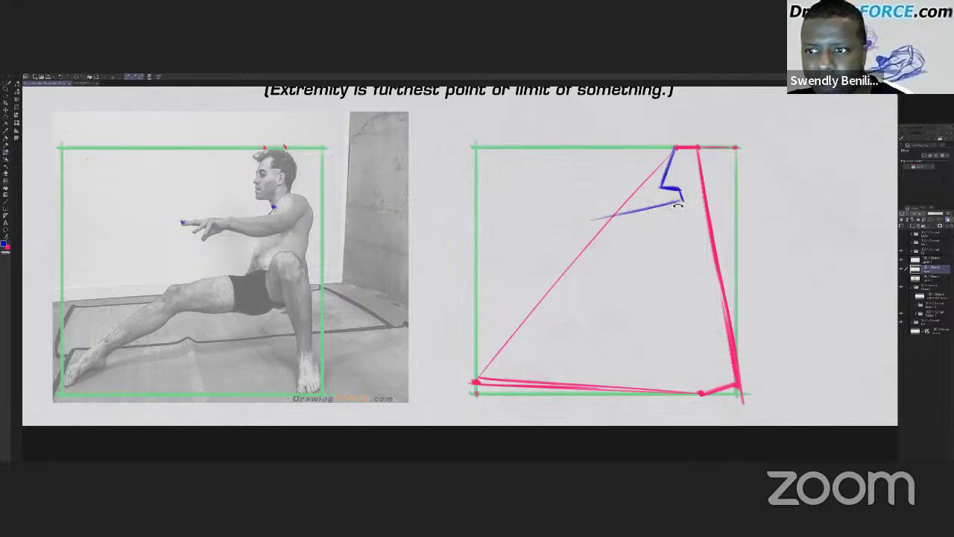
mouse_move(678, 203)
left_mouse_down()
mouse_move(569, 226)
mouse_move(690, 201)
mouse_move(605, 222)
mouse_move(660, 212)
left_mouse_up()
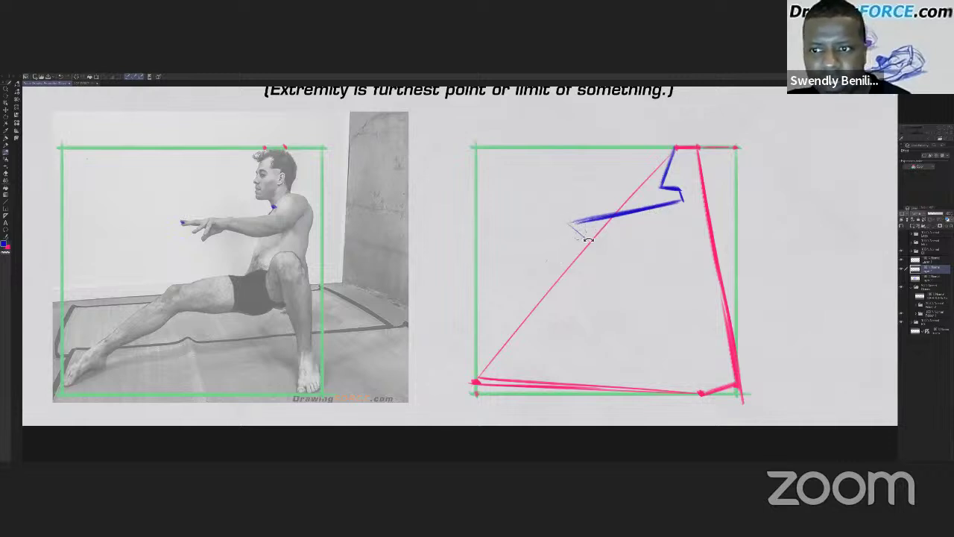
Continue the blue contour around the hand, back along the arm's underside and down the front of the torso.
left_click_drag(569, 223, 592, 241)
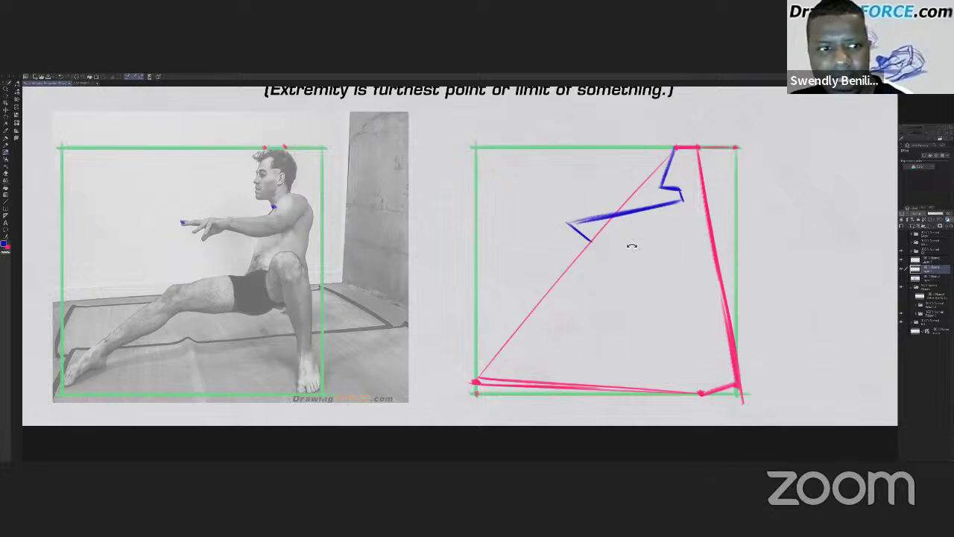
mouse_move(592, 240)
left_mouse_down()
mouse_move(649, 247)
mouse_move(632, 232)
mouse_move(570, 223)
left_mouse_up()
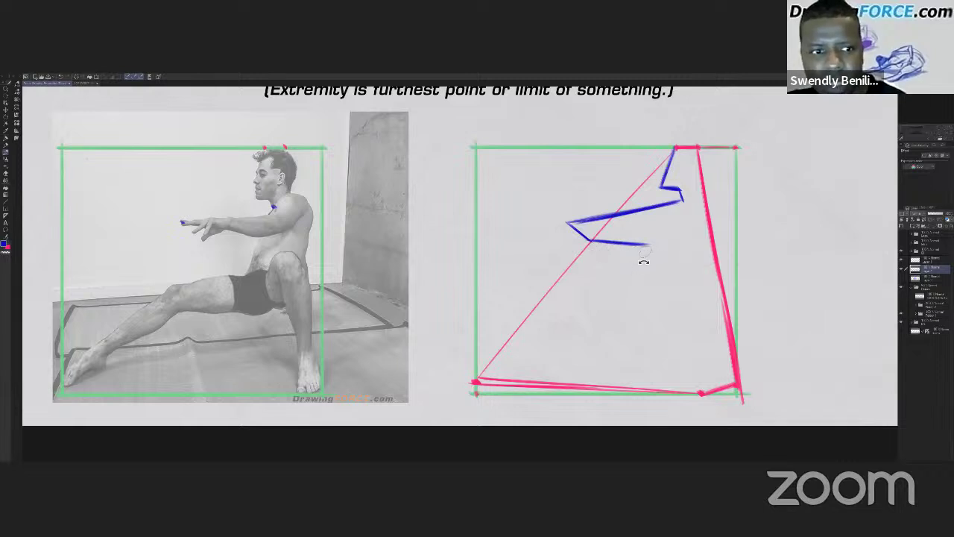
left_click_drag(649, 247, 626, 289)
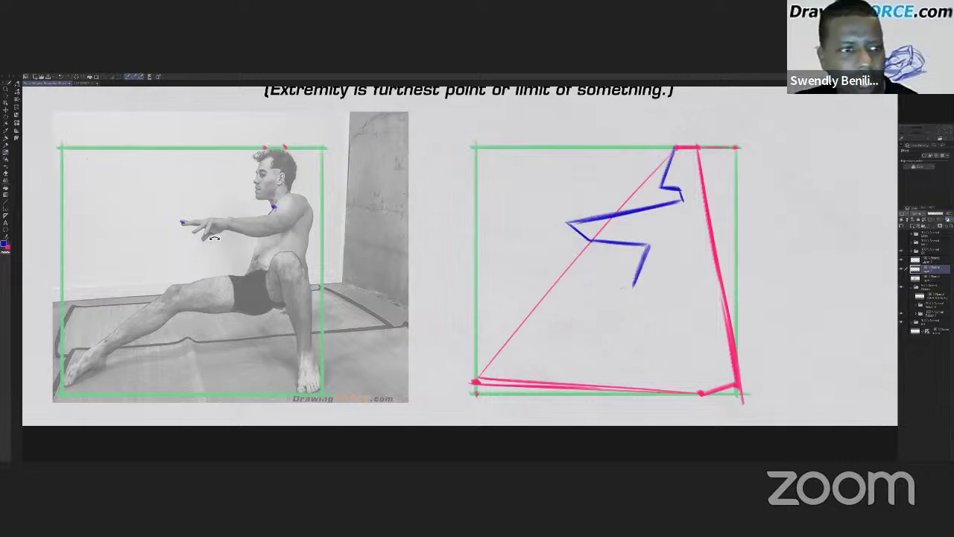
Outline the gap between arm and thigh on the photo in blue, and close and shade the matching shape in the box.
mouse_move(202, 237)
left_mouse_down()
mouse_move(262, 239)
mouse_move(248, 276)
mouse_move(197, 280)
mouse_move(202, 237)
left_mouse_up()
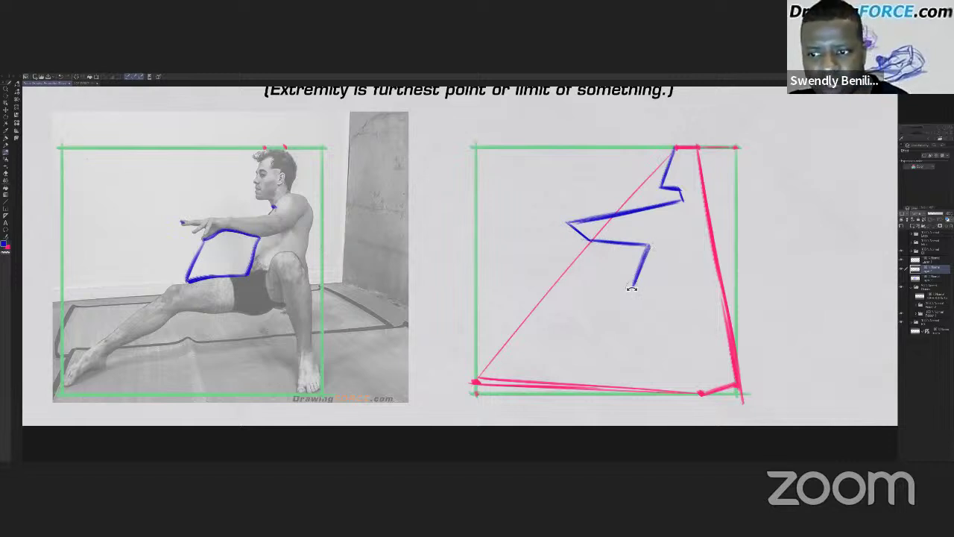
mouse_move(631, 287)
left_mouse_down()
mouse_move(558, 295)
mouse_move(631, 285)
left_mouse_up()
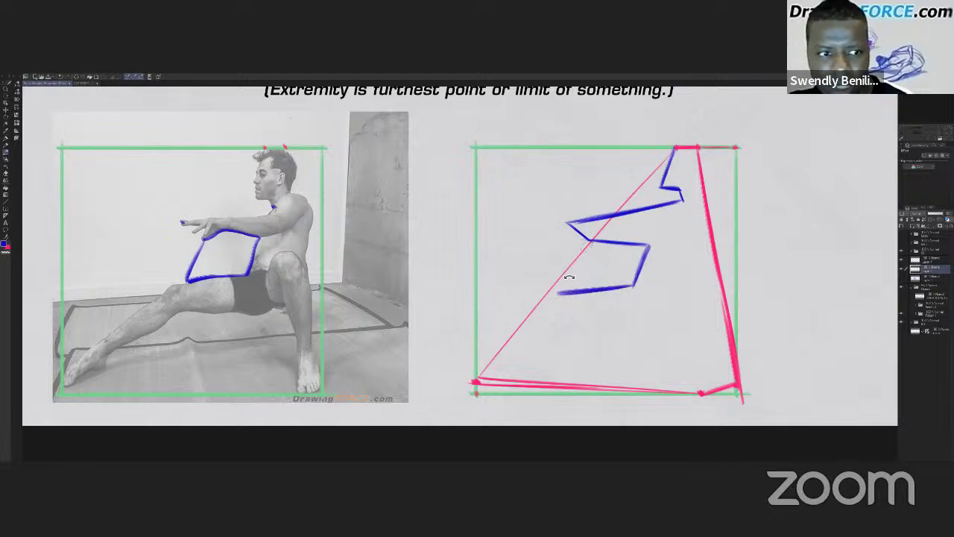
left_click_drag(553, 292, 592, 241)
mouse_move(563, 284)
left_mouse_down()
mouse_move(602, 243)
mouse_move(585, 284)
mouse_move(614, 248)
mouse_move(597, 288)
mouse_move(627, 256)
mouse_move(621, 268)
mouse_move(646, 256)
mouse_move(624, 288)
mouse_move(636, 260)
mouse_move(623, 254)
mouse_move(558, 294)
mouse_move(644, 248)
mouse_move(599, 244)
mouse_move(640, 260)
mouse_move(652, 253)
mouse_move(631, 285)
mouse_move(571, 294)
mouse_move(616, 273)
left_mouse_up()
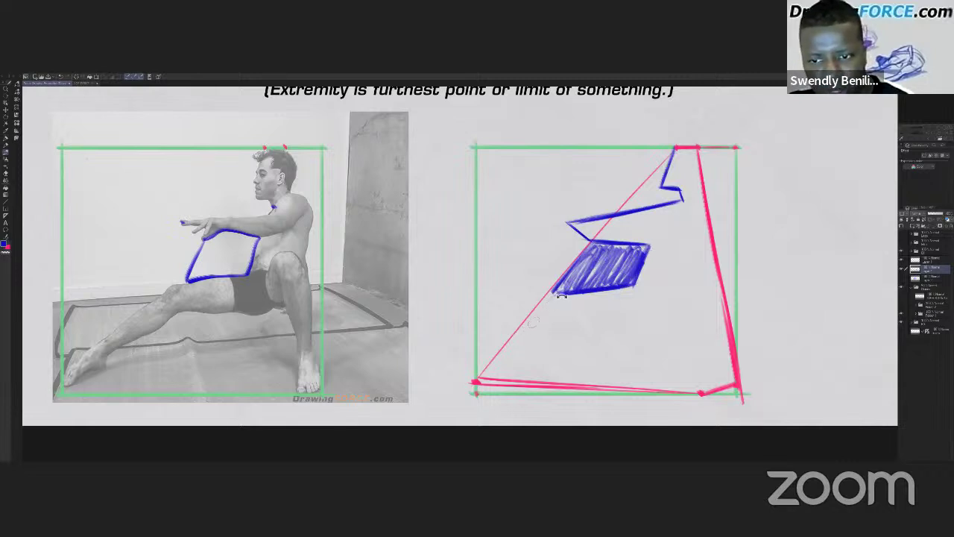
Draw the outstretched leg in blue, from the knee down to the foot and back along its underside to the crotch.
mouse_move(563, 293)
left_mouse_down()
mouse_move(507, 354)
mouse_move(566, 288)
mouse_move(476, 386)
mouse_move(505, 374)
left_mouse_up()
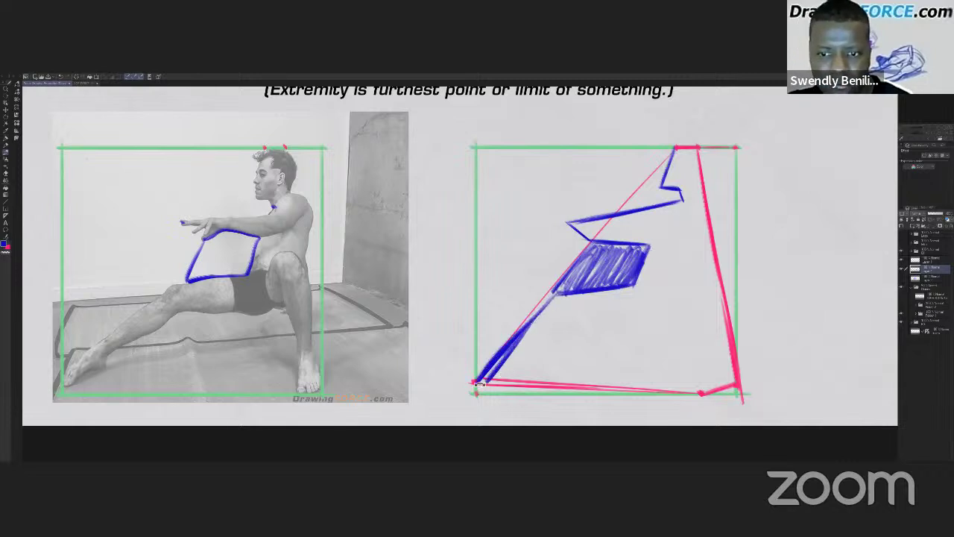
mouse_move(550, 300)
left_mouse_down()
mouse_move(481, 384)
mouse_move(489, 378)
left_mouse_up()
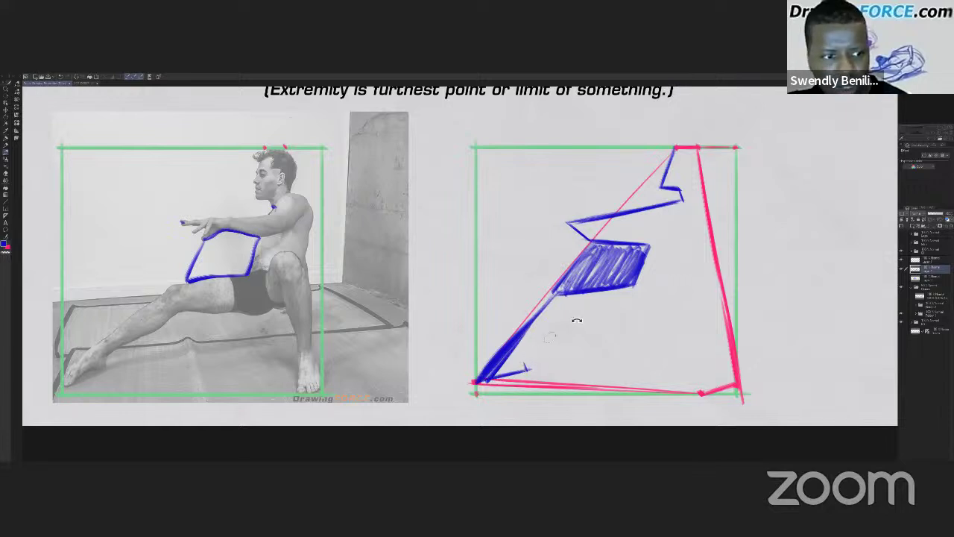
left_click_drag(576, 313, 513, 370)
left_click_drag(654, 310, 565, 319)
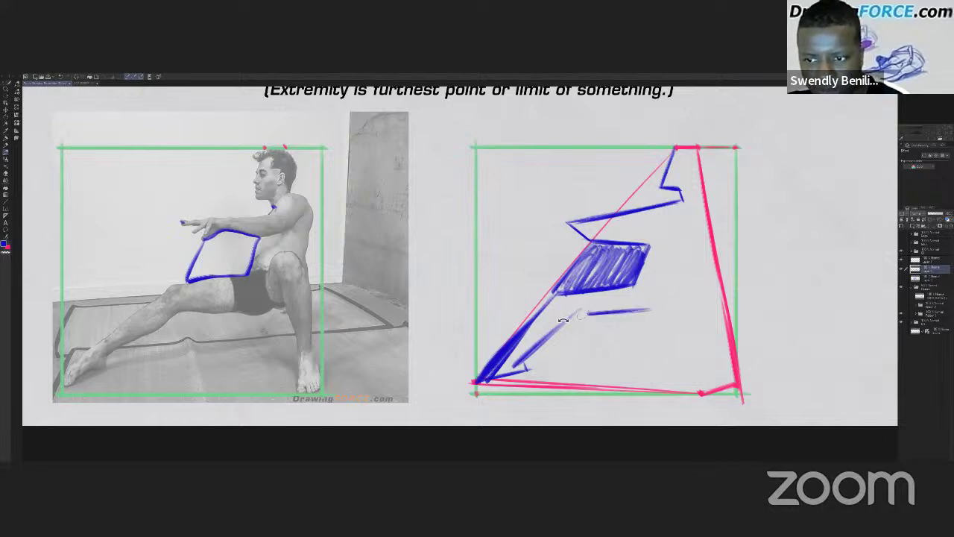
left_click_drag(701, 308, 601, 317)
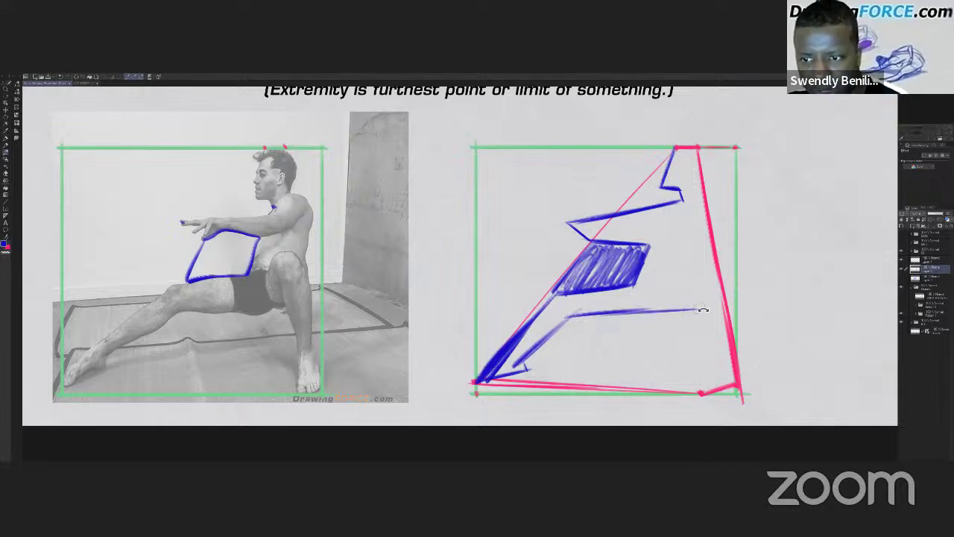
left_click_drag(701, 308, 568, 317)
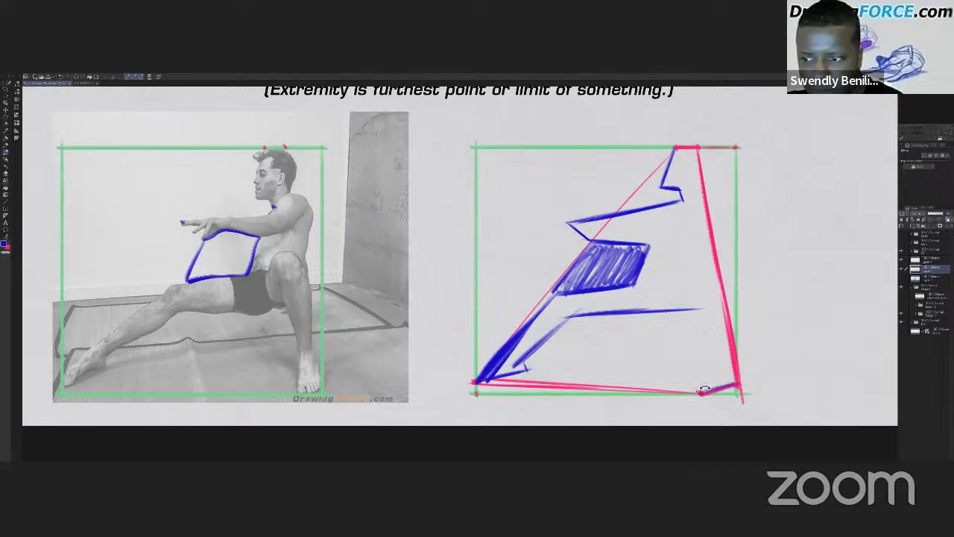
Draw the near leg's inner edge from foot to crotch, marking both points on the photo in blue for reference.
mouse_move(701, 392)
left_mouse_down()
mouse_move(709, 360)
mouse_move(709, 385)
mouse_move(699, 301)
mouse_move(708, 362)
left_mouse_up()
left_click_drag(699, 296, 707, 364)
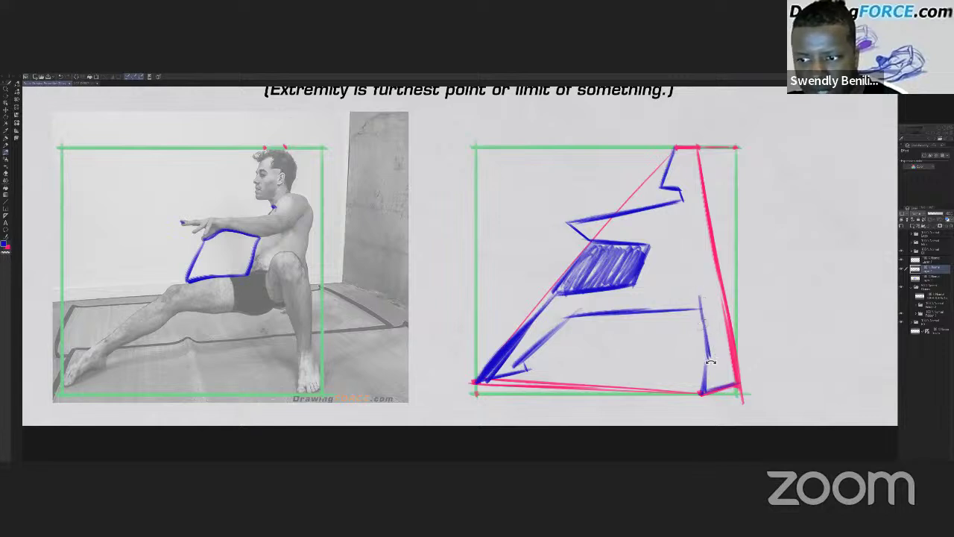
left_click_drag(703, 321, 712, 364)
left_click_drag(299, 390, 292, 395)
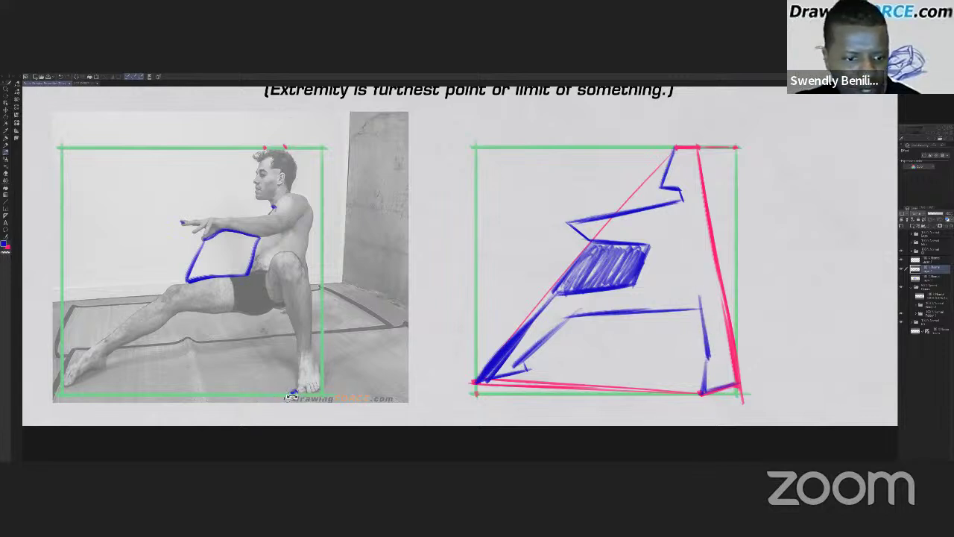
left_click(284, 308)
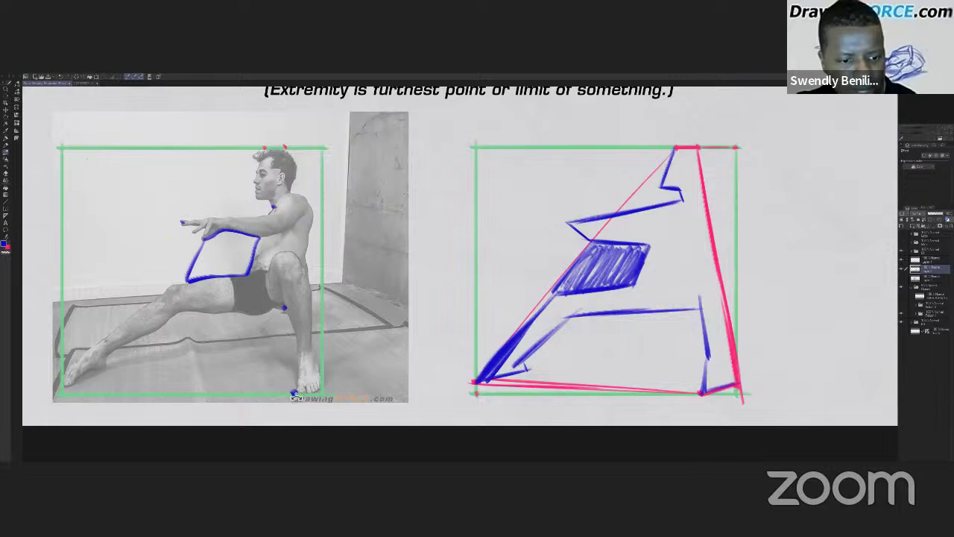
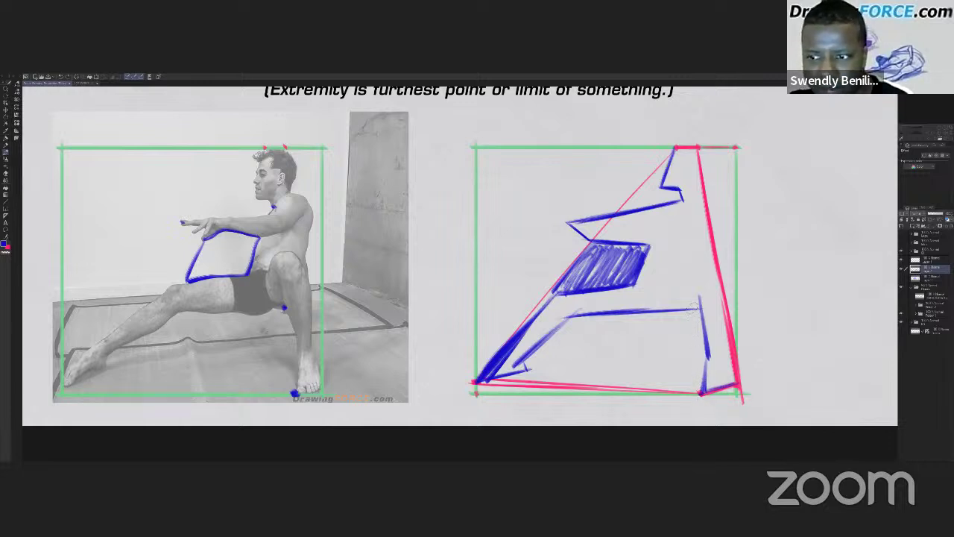
mouse_move(638, 310)
left_mouse_down()
mouse_move(699, 307)
mouse_move(702, 400)
left_mouse_up()
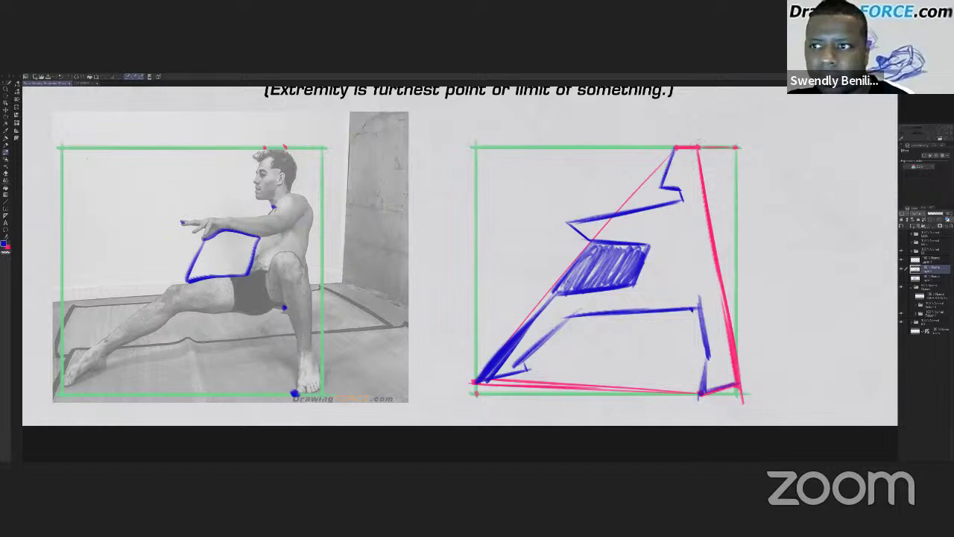
Draw the top and back of the head, the shoulder and the back's contour in blue.
mouse_move(675, 149)
left_mouse_down()
mouse_move(698, 148)
mouse_move(699, 197)
left_mouse_up()
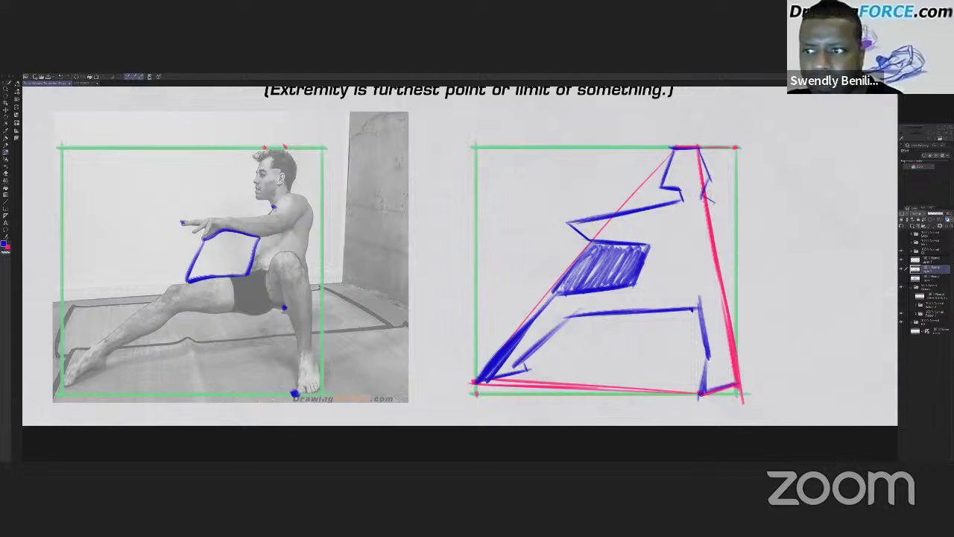
left_click_drag(701, 196, 721, 206)
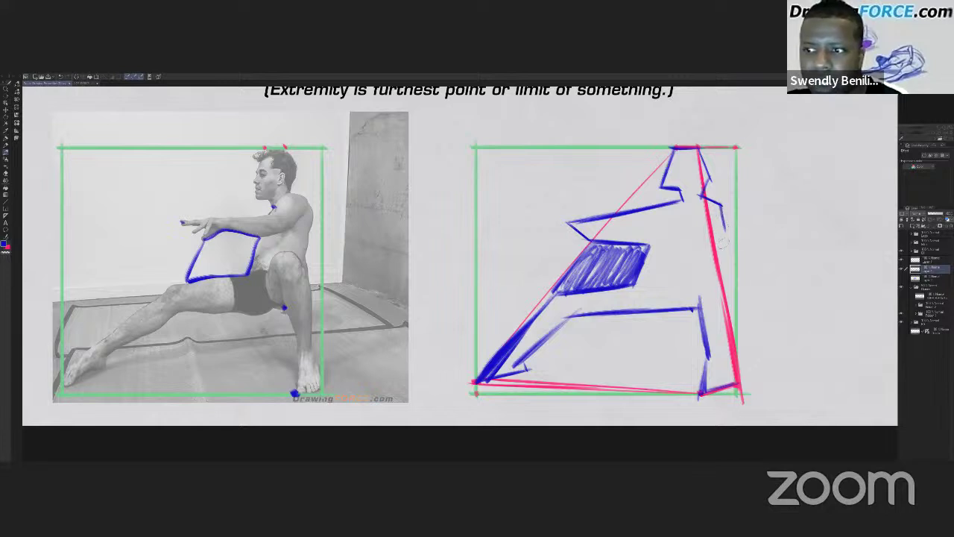
left_click_drag(727, 227, 718, 279)
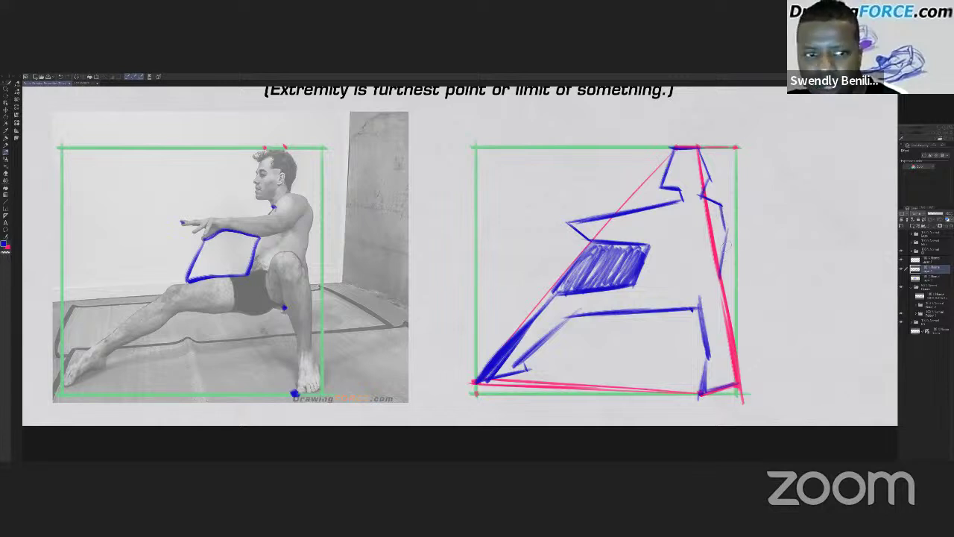
mouse_move(728, 225)
left_mouse_down()
mouse_move(718, 279)
mouse_move(735, 364)
left_mouse_up()
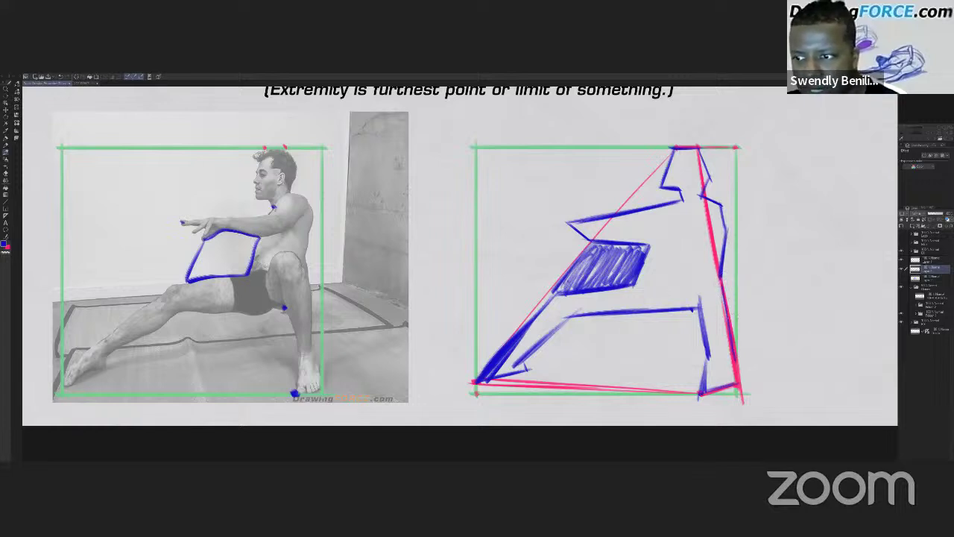
left_click_drag(720, 275, 737, 364)
key("ctrl+z")
key("ctrl+z")
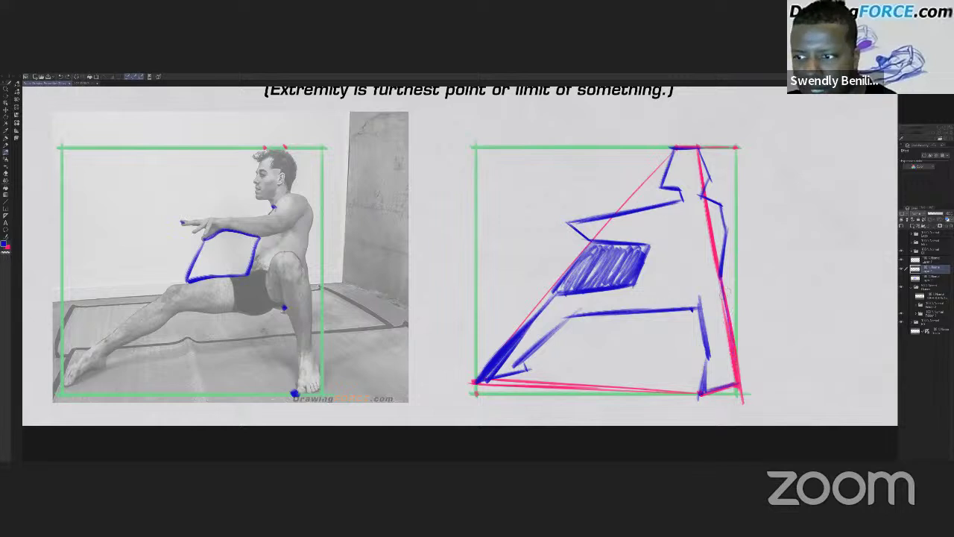
left_click_drag(722, 279, 727, 348)
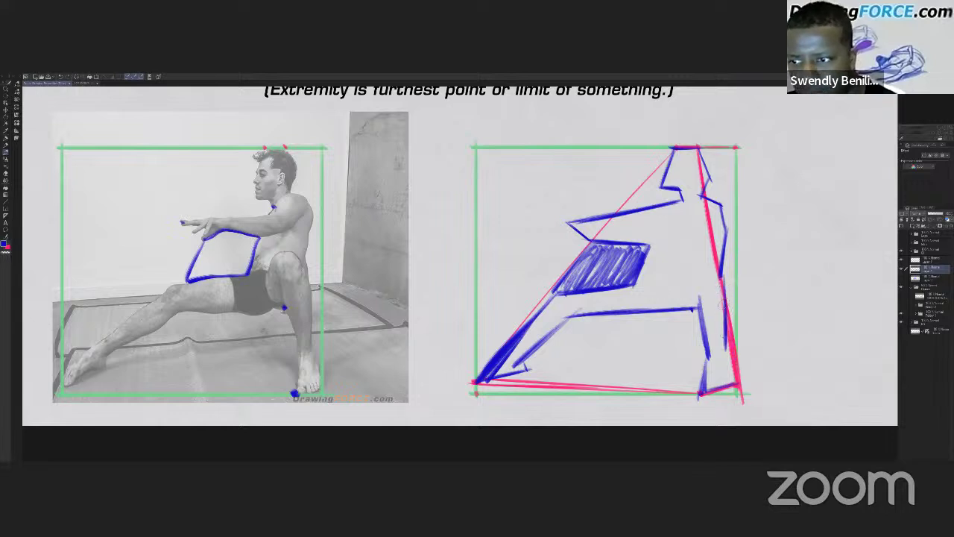
key("ctrl+z")
Draw the near leg's outer contour down to the foot in blue, outlining the gap behind that leg on the photo as a guide.
left_click_drag(721, 277, 727, 356)
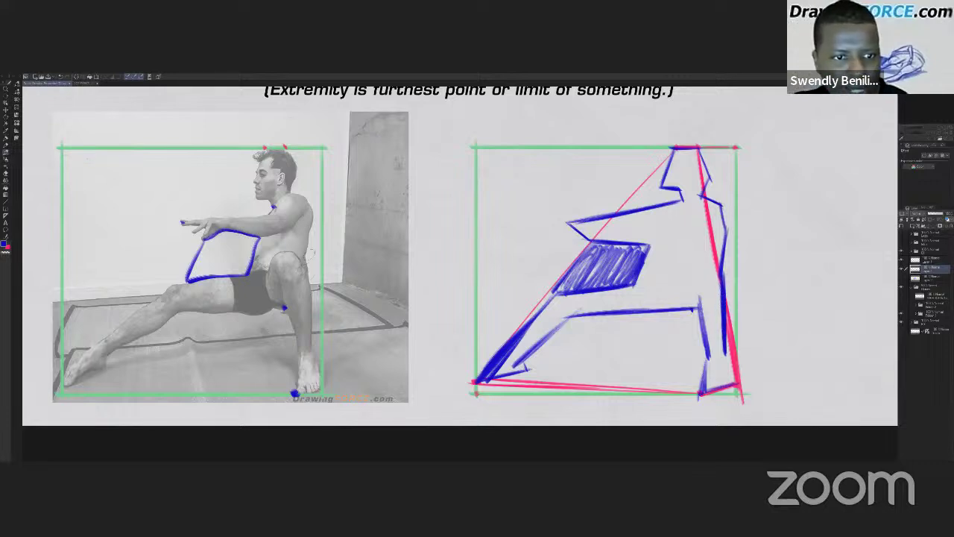
mouse_move(308, 243)
left_mouse_down()
mouse_move(311, 346)
mouse_move(323, 368)
mouse_move(313, 251)
left_mouse_up()
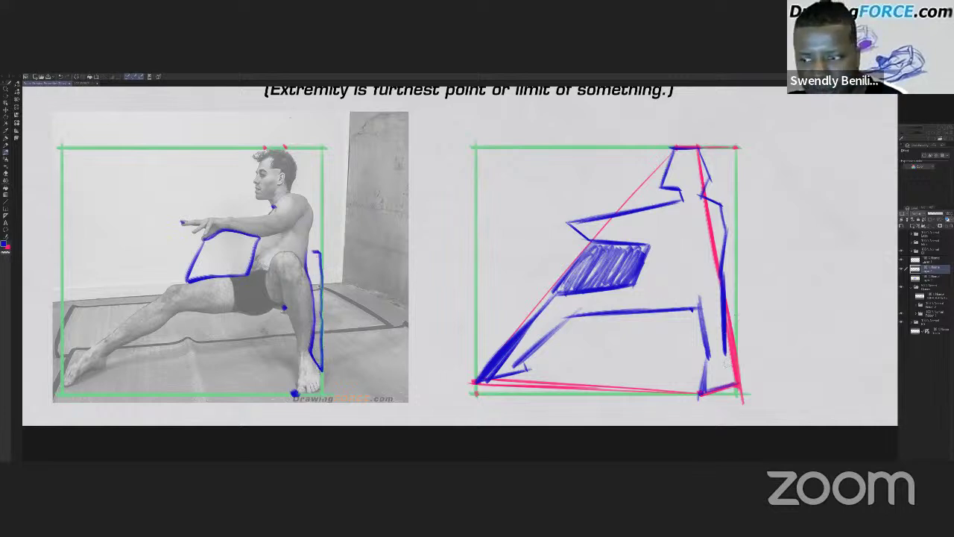
mouse_move(724, 354)
left_mouse_down()
mouse_move(735, 383)
mouse_move(706, 392)
left_mouse_up()
mouse_move(723, 277)
left_mouse_down()
mouse_move(736, 384)
mouse_move(700, 396)
left_mouse_up()
left_click_drag(718, 207, 727, 230)
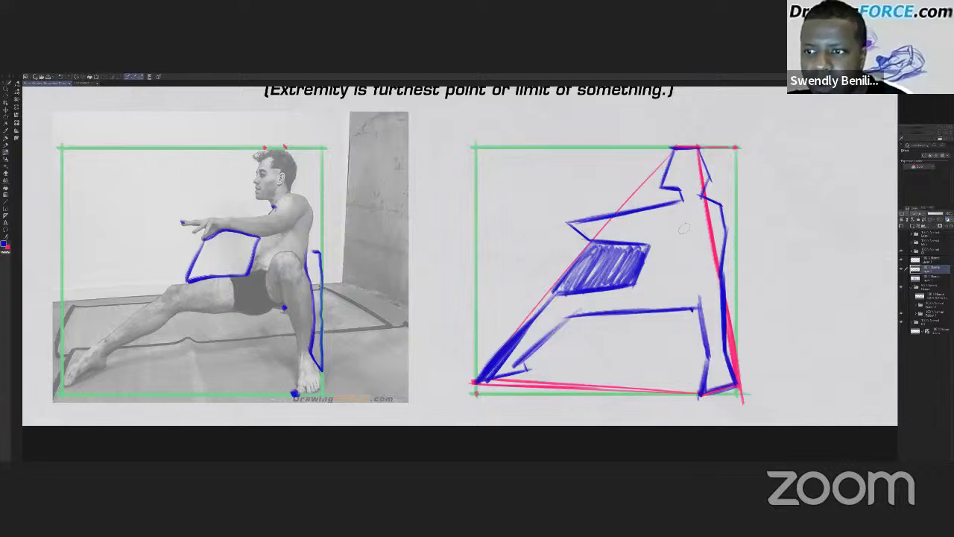
Mark the torso with a small blue cross and shade the negative space between the face and the outstretched arm.
mouse_move(681, 225)
left_mouse_down()
mouse_move(679, 244)
mouse_move(689, 229)
left_mouse_up()
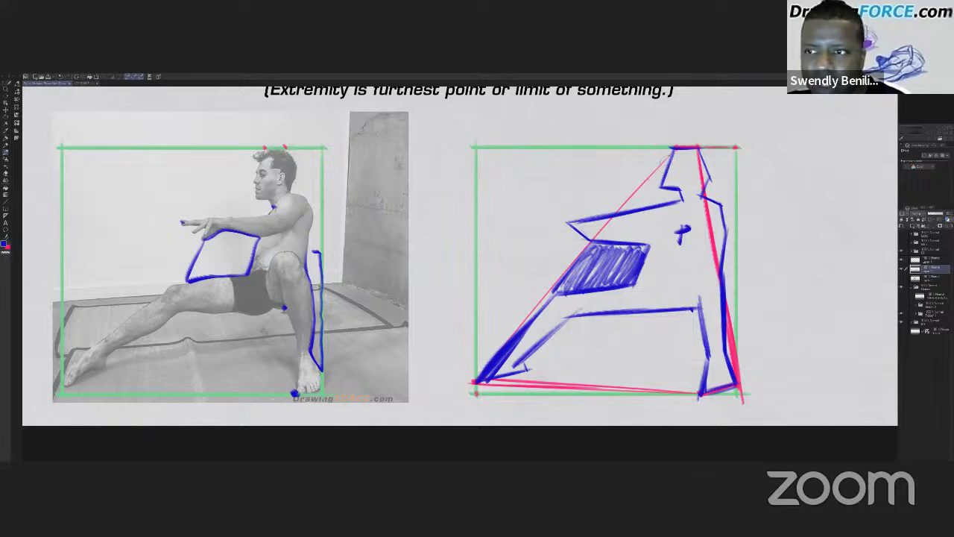
mouse_move(660, 161)
left_mouse_down()
mouse_move(609, 214)
mouse_move(581, 224)
mouse_move(615, 204)
mouse_move(600, 216)
left_mouse_up()
mouse_move(659, 180)
left_mouse_down()
mouse_move(605, 219)
mouse_move(631, 212)
left_mouse_up()
left_click_drag(680, 193, 665, 207)
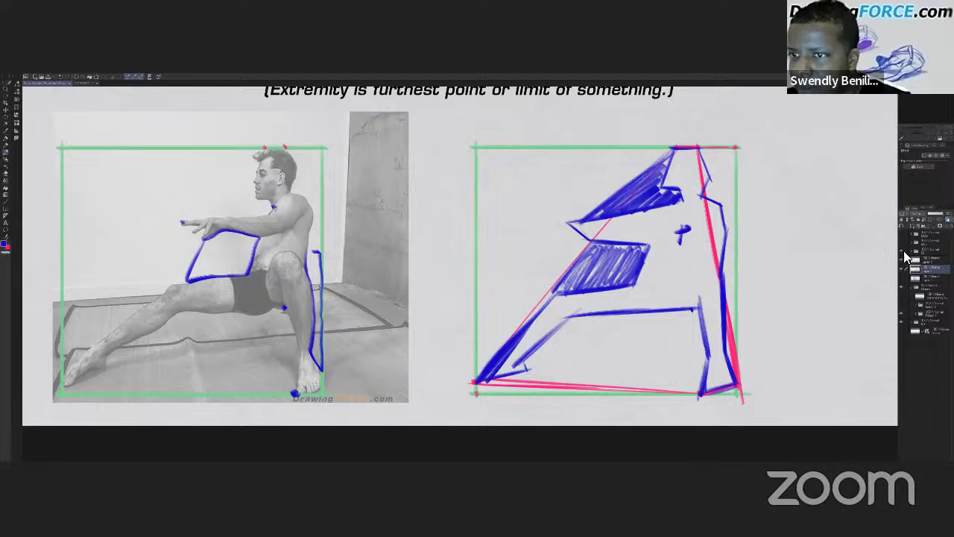
Fade the blue and pink construction drawing by lowering its layer opacity, and make the layer above it active.
left_click_drag(943, 213, 936, 213)
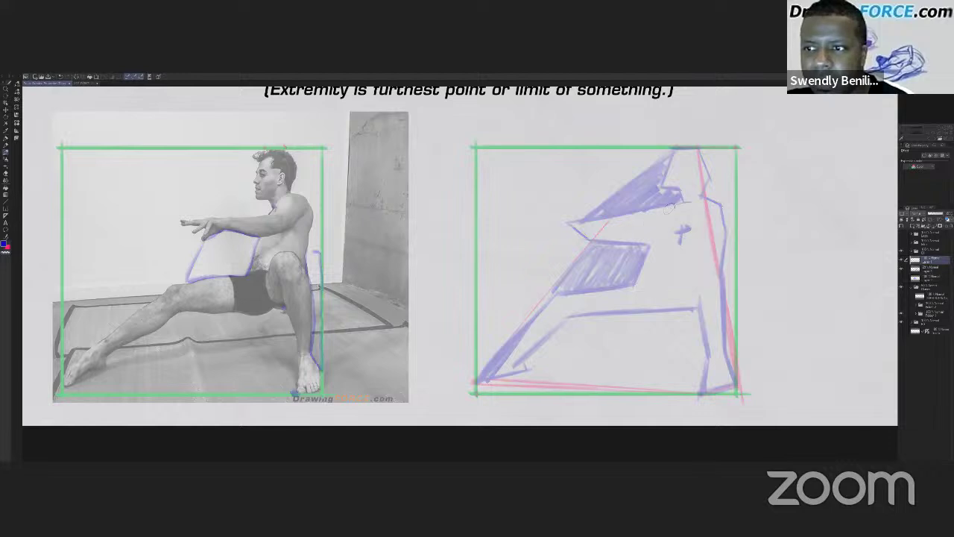
Draw the torso from the shoulder down the chest and back, closing it into a rounded pelvis, in solid blue over the faded construction.
mouse_move(650, 215)
left_mouse_down()
mouse_move(692, 196)
mouse_move(653, 217)
mouse_move(721, 200)
left_mouse_up()
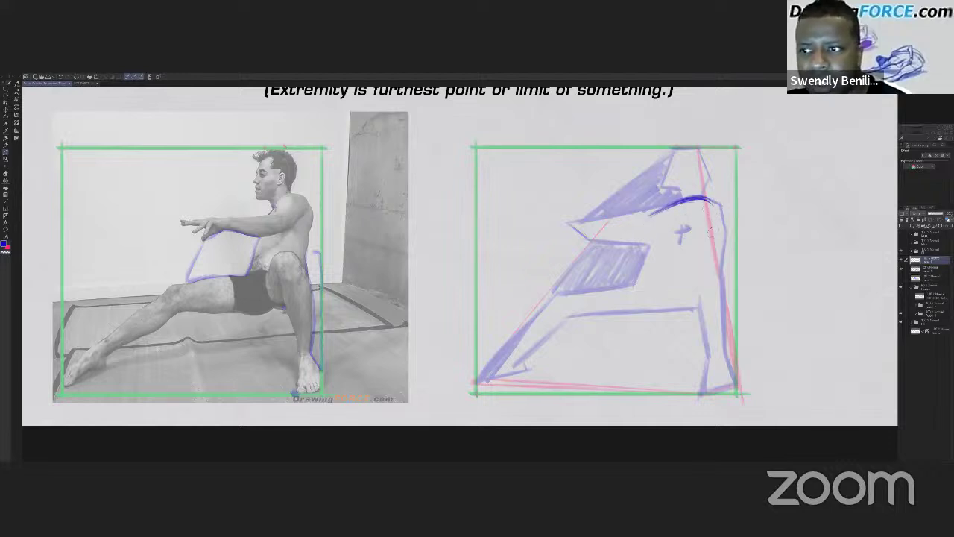
left_click_drag(720, 203, 702, 267)
left_click_drag(720, 217, 697, 267)
mouse_move(659, 217)
left_mouse_down()
mouse_move(713, 198)
mouse_move(653, 244)
mouse_move(649, 264)
left_mouse_up()
mouse_move(720, 219)
left_mouse_down()
mouse_move(644, 273)
mouse_move(660, 255)
mouse_move(656, 308)
mouse_move(701, 306)
left_mouse_up()
left_click_drag(639, 314, 678, 312)
left_click_drag(696, 266, 701, 299)
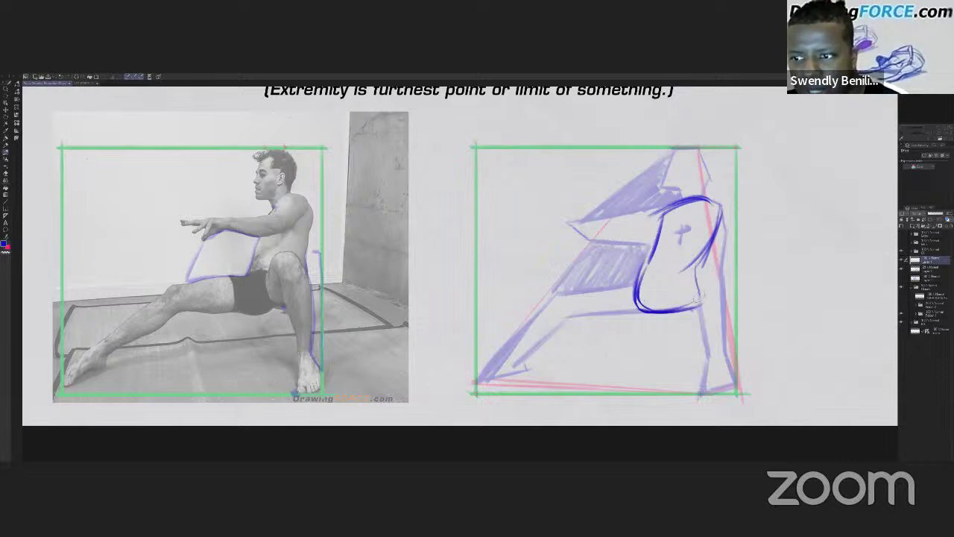
mouse_move(696, 261)
left_mouse_down()
mouse_move(696, 307)
mouse_move(659, 296)
mouse_move(674, 298)
mouse_move(670, 268)
mouse_move(701, 267)
left_mouse_up()
Draw the bent near leg in blue with a rounded knee, both lower-leg contours, the ankle and the foot reaching the box's base.
mouse_move(632, 288)
left_mouse_down()
mouse_move(703, 264)
mouse_move(710, 303)
mouse_move(714, 288)
mouse_move(693, 296)
mouse_move(719, 361)
left_mouse_up()
left_click_drag(716, 276, 720, 364)
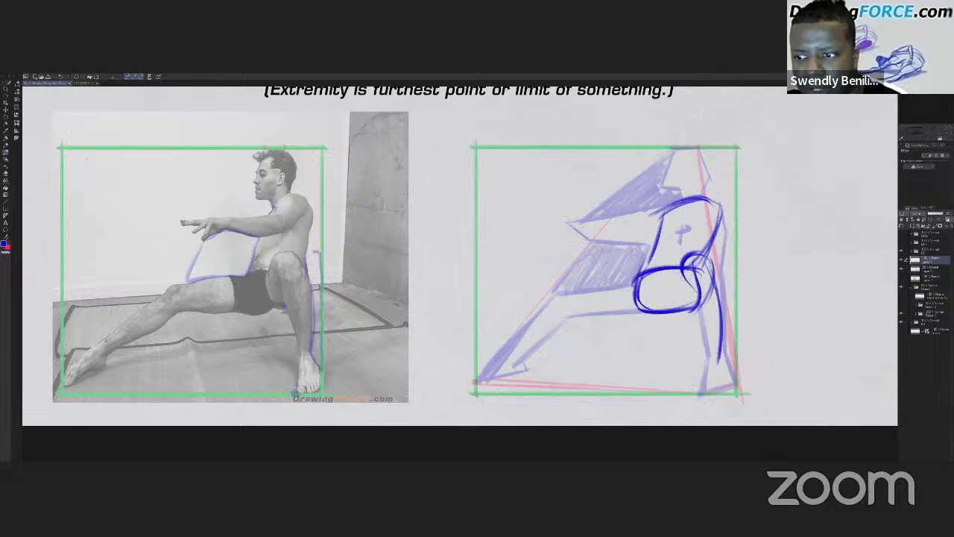
left_click_drag(688, 277, 715, 366)
mouse_move(717, 280)
left_mouse_down()
mouse_move(726, 363)
mouse_move(698, 360)
mouse_move(725, 365)
mouse_move(725, 388)
mouse_move(703, 395)
left_mouse_up()
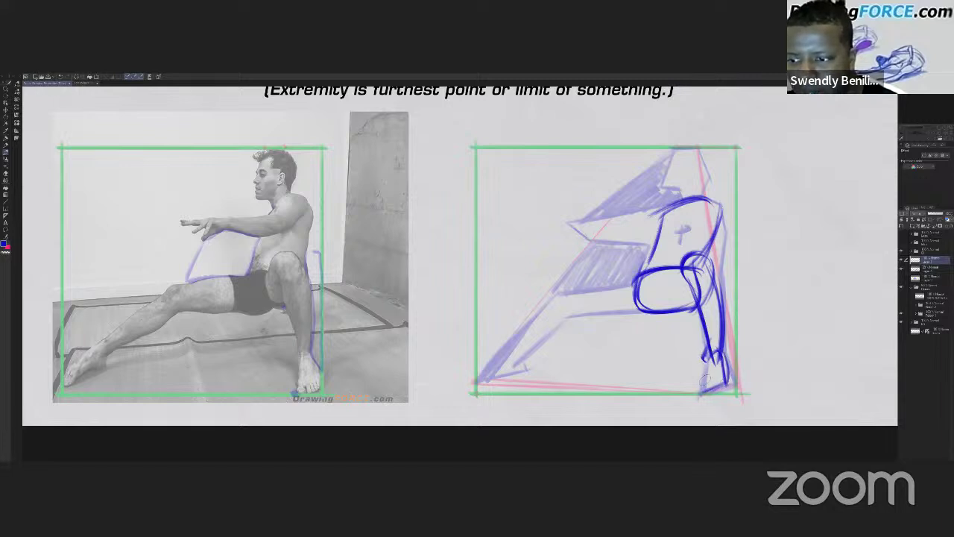
mouse_move(707, 353)
left_mouse_down()
mouse_move(696, 393)
mouse_move(727, 385)
left_mouse_up()
left_click_drag(719, 355, 717, 393)
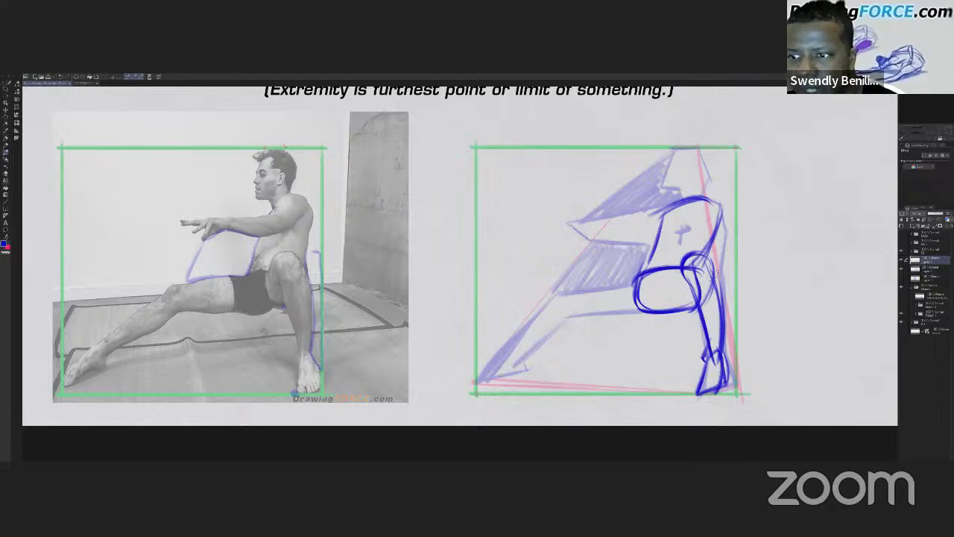
left_click_drag(709, 271, 720, 353)
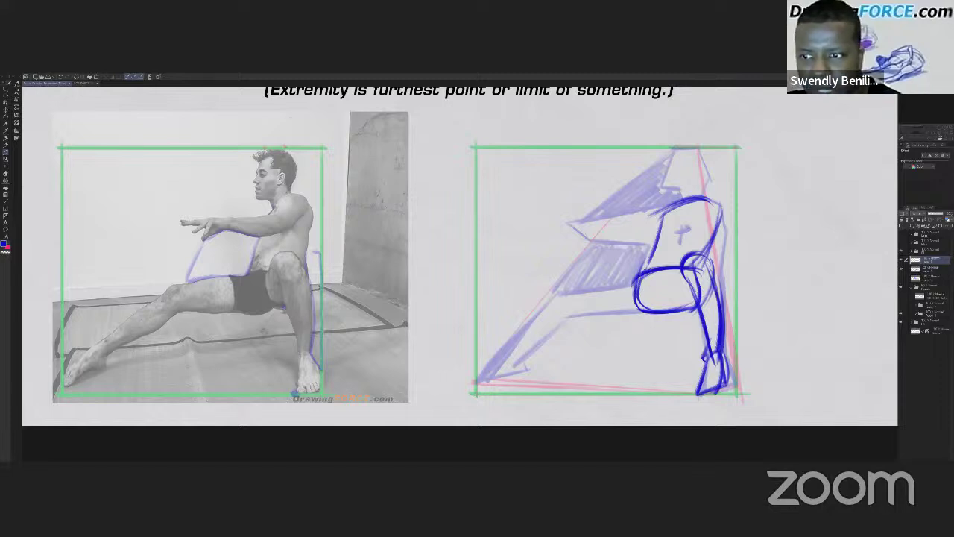
Add curved cross-contours to the pelvis and draw the outstretched leg's thigh, shin and foot in blue to the box's lower corner.
mouse_move(651, 275)
left_mouse_down()
mouse_move(642, 309)
mouse_move(675, 313)
left_mouse_up()
mouse_move(675, 270)
left_mouse_down()
mouse_move(674, 309)
mouse_move(660, 313)
mouse_move(677, 312)
left_mouse_up()
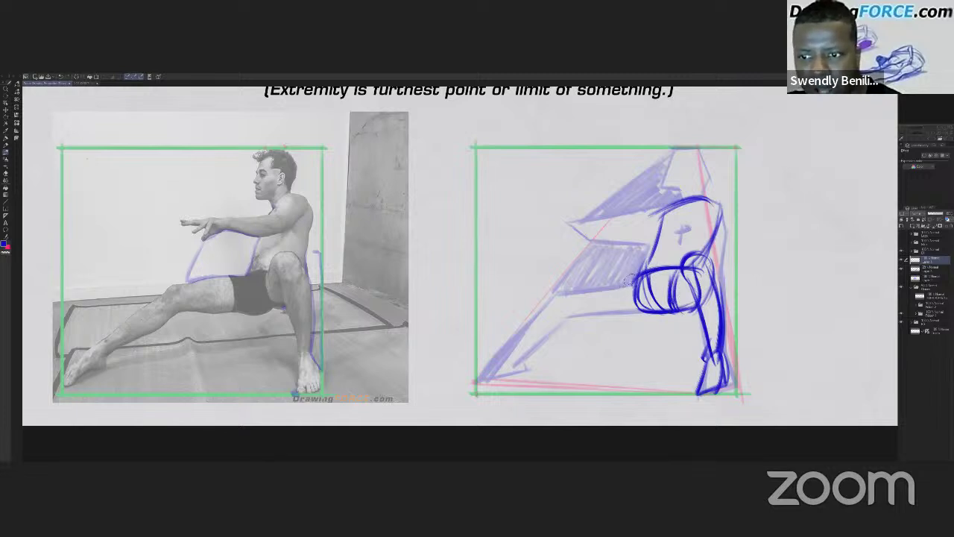
left_click_drag(635, 279, 561, 293)
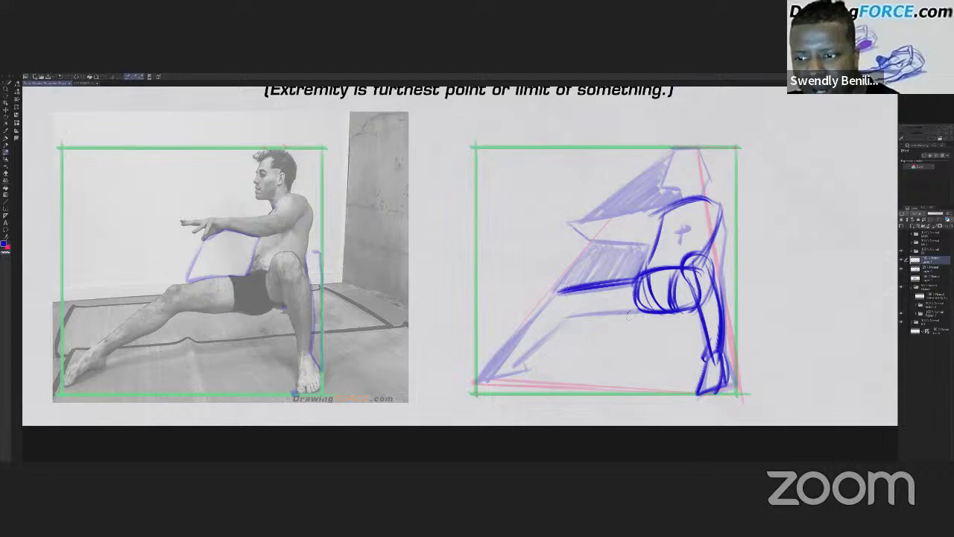
left_click_drag(650, 308, 569, 315)
left_click_drag(635, 279, 590, 285)
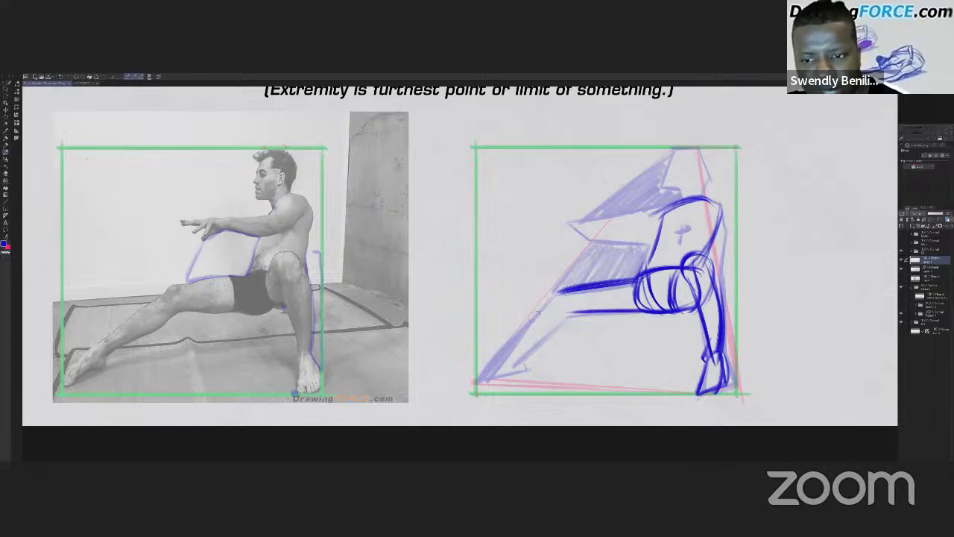
mouse_move(561, 294)
left_mouse_down()
mouse_move(504, 355)
mouse_move(573, 308)
mouse_move(514, 362)
mouse_move(496, 357)
mouse_move(476, 380)
left_mouse_up()
mouse_move(521, 355)
left_mouse_down()
mouse_move(491, 377)
mouse_move(492, 368)
mouse_move(468, 392)
left_mouse_up()
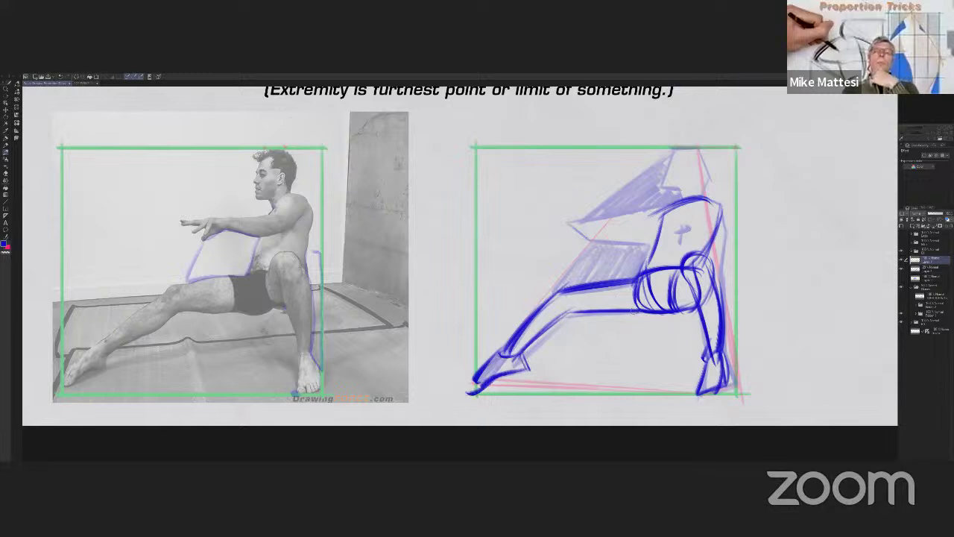
left_click_drag(644, 306, 562, 312)
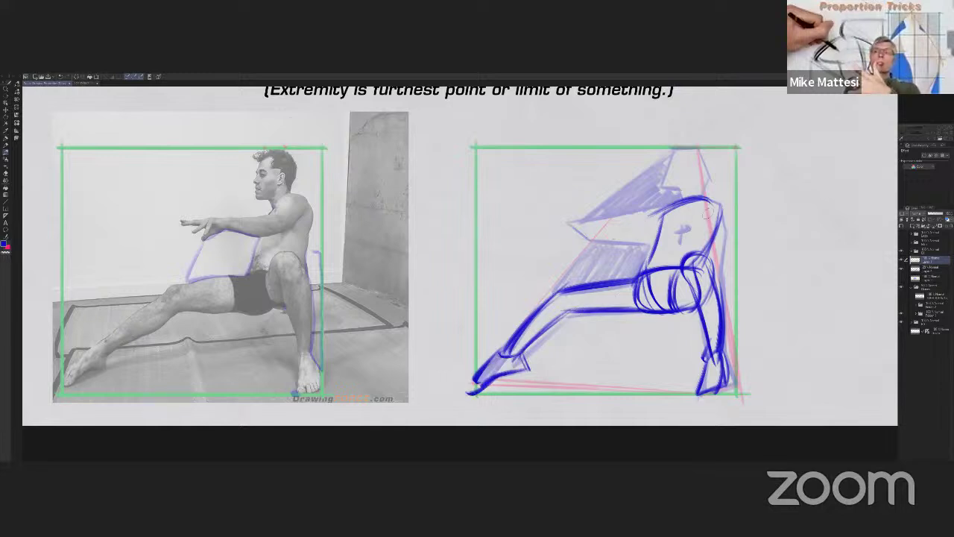
Draw the shoulder, upper arm, forearm and pointed hand of the outstretched arm in blue across the torso.
mouse_move(706, 256)
left_mouse_down()
mouse_move(721, 197)
mouse_move(687, 203)
mouse_move(680, 238)
left_mouse_up()
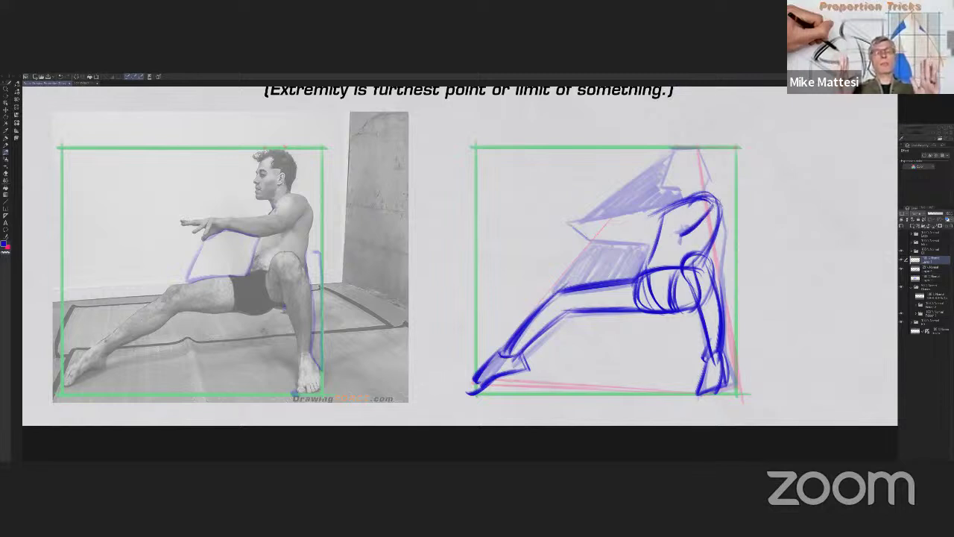
mouse_move(691, 207)
left_mouse_down()
mouse_move(671, 223)
mouse_move(686, 235)
mouse_move(614, 237)
left_mouse_up()
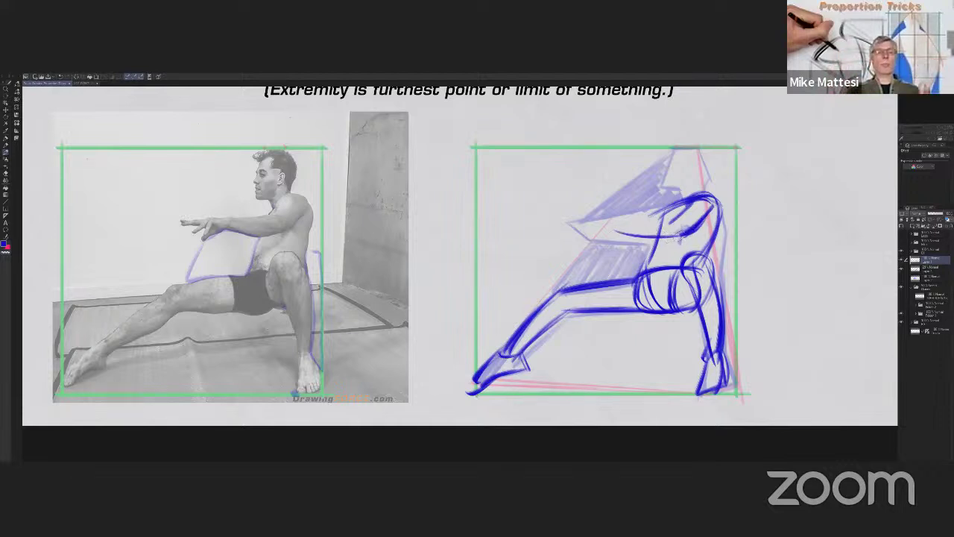
mouse_move(682, 231)
left_mouse_down()
mouse_move(646, 238)
mouse_move(659, 228)
mouse_move(619, 226)
left_mouse_up()
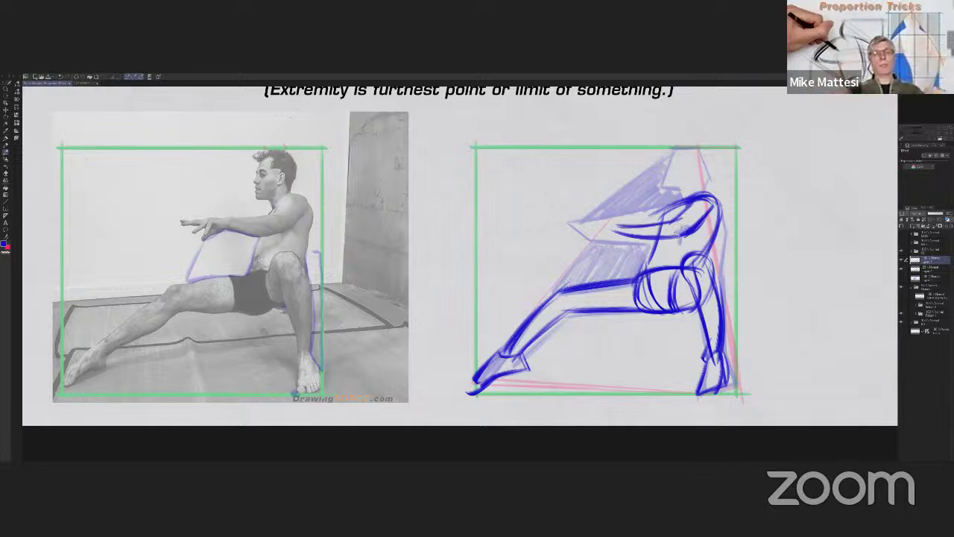
left_click_drag(681, 233, 645, 238)
mouse_move(684, 215)
left_mouse_down()
mouse_move(659, 227)
mouse_move(679, 231)
mouse_move(622, 239)
mouse_move(647, 242)
left_mouse_up()
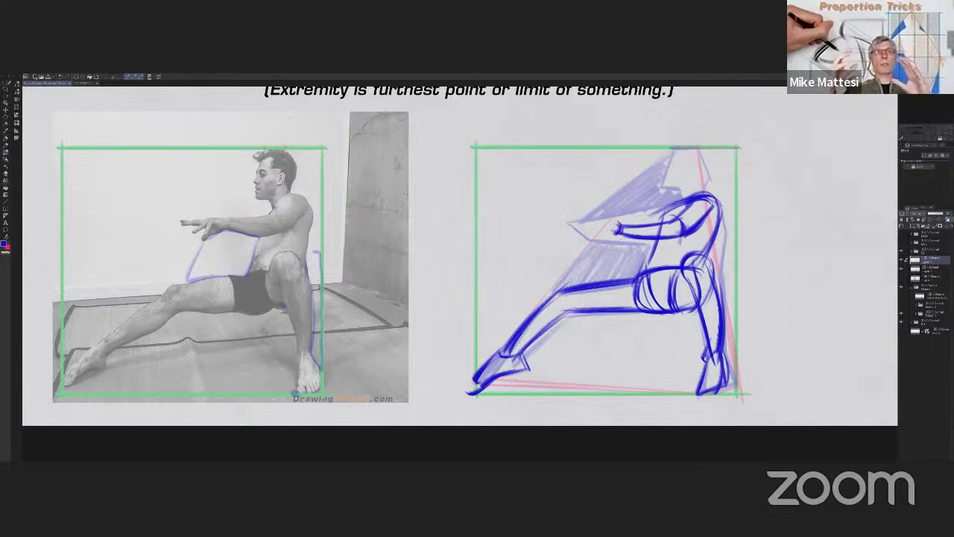
left_click_drag(614, 225, 568, 222)
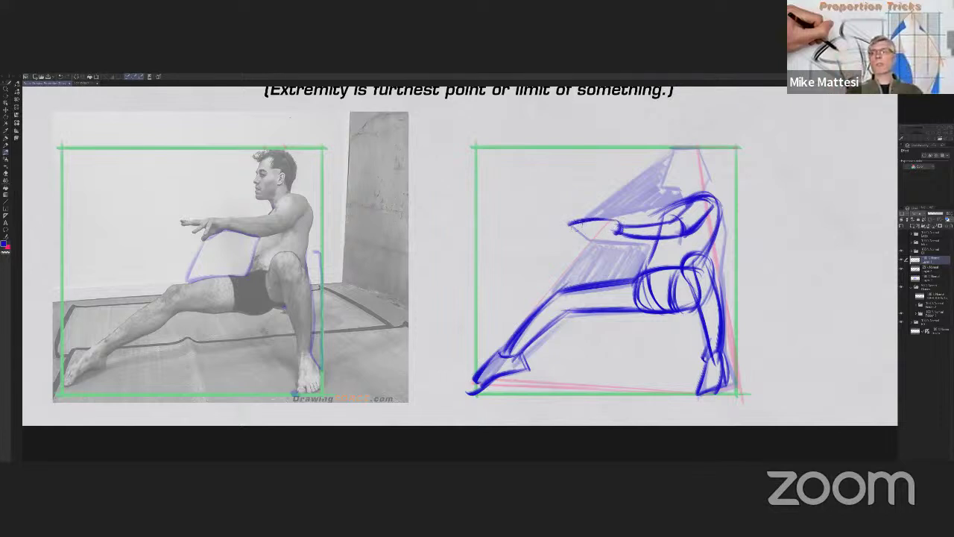
mouse_move(622, 234)
left_mouse_down()
mouse_move(586, 244)
mouse_move(584, 222)
mouse_move(568, 230)
mouse_move(665, 224)
mouse_move(657, 215)
mouse_move(651, 230)
left_mouse_up()
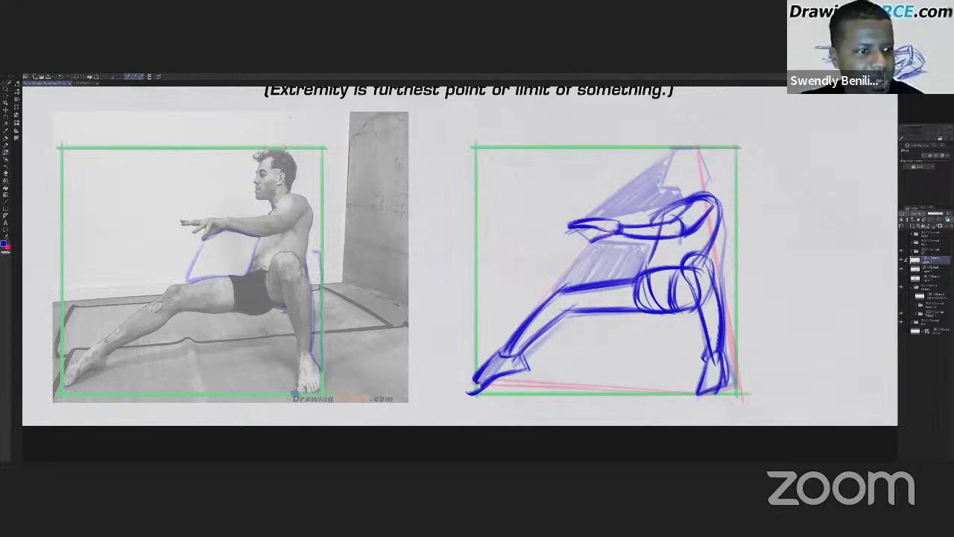
Outline the negative space above the outstretched shin on the photo in blue, along the shin and out to the box's side.
left_click_drag(151, 311, 107, 347)
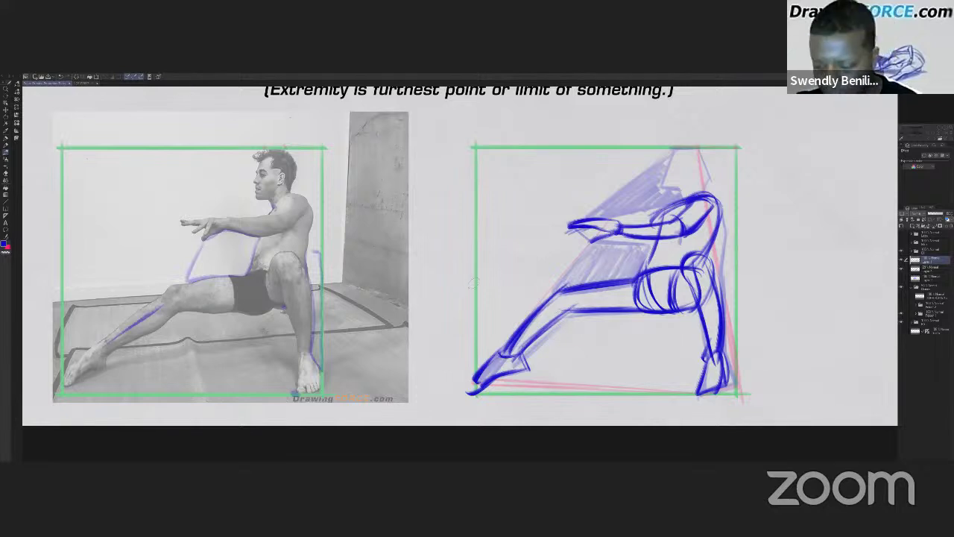
key("ctrl+z")
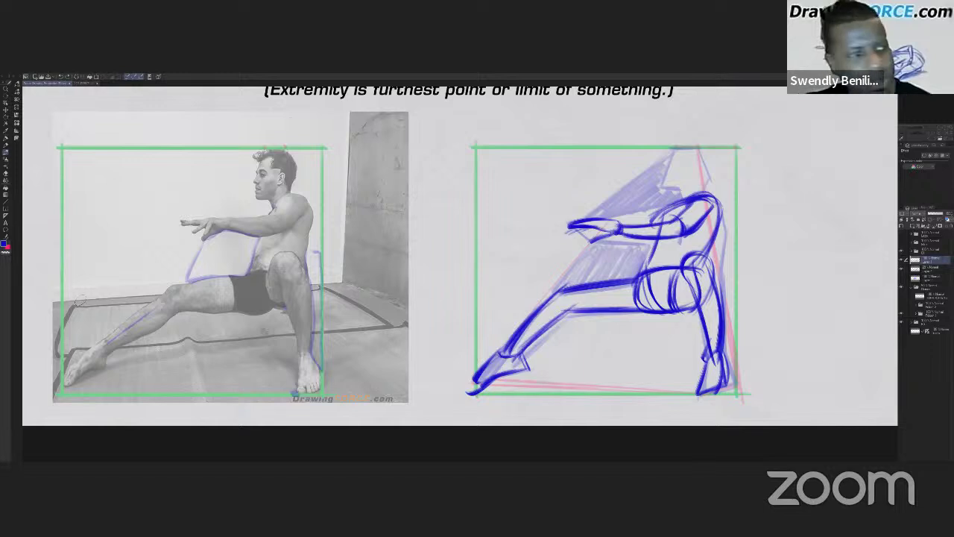
left_click_drag(172, 286, 82, 352)
mouse_move(165, 287)
left_mouse_down()
mouse_move(54, 299)
mouse_move(64, 345)
mouse_move(88, 348)
left_mouse_up()
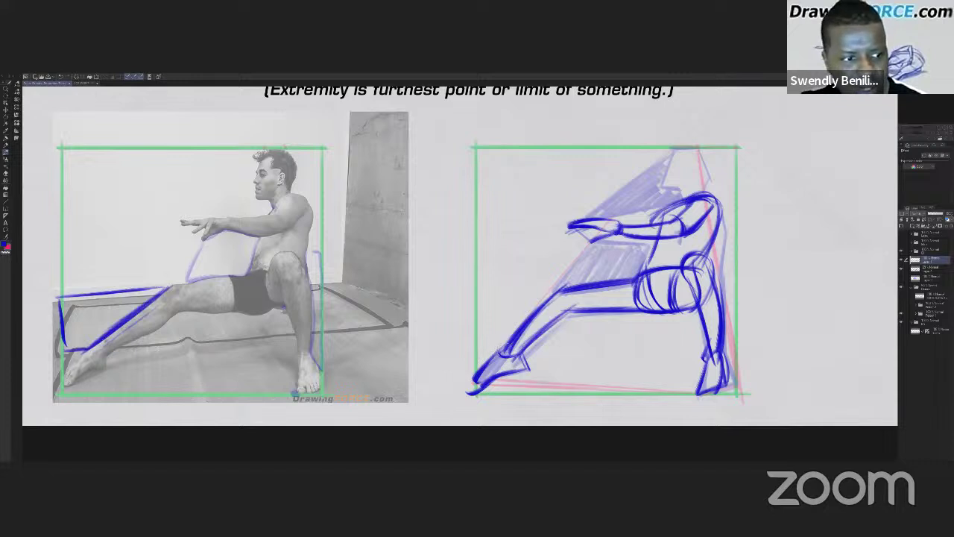
Mark the negative space above the outstretched shin in pink on both photo and drawing, with its shin slope and box-side edge.
left_click_drag(500, 349, 476, 347)
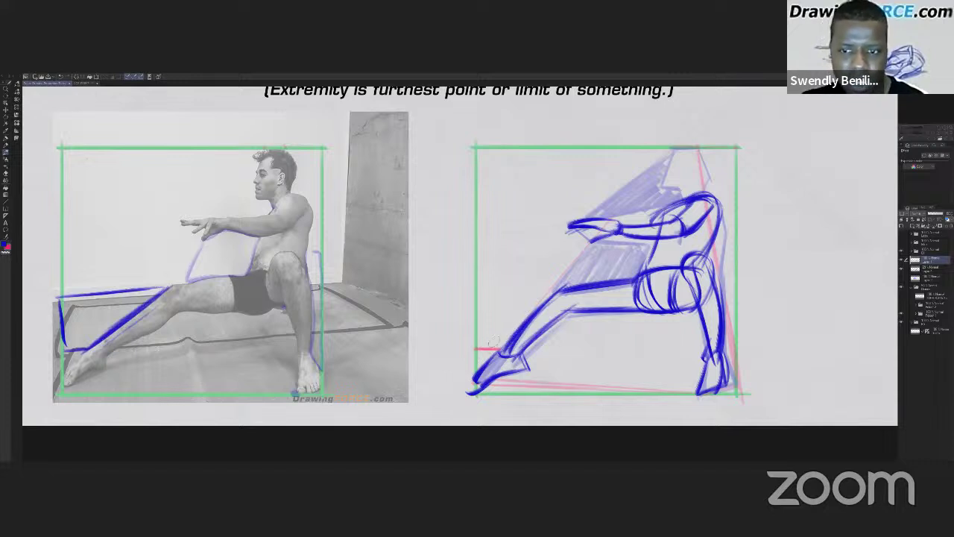
left_click_drag(164, 291, 88, 345)
left_click_drag(62, 275, 65, 341)
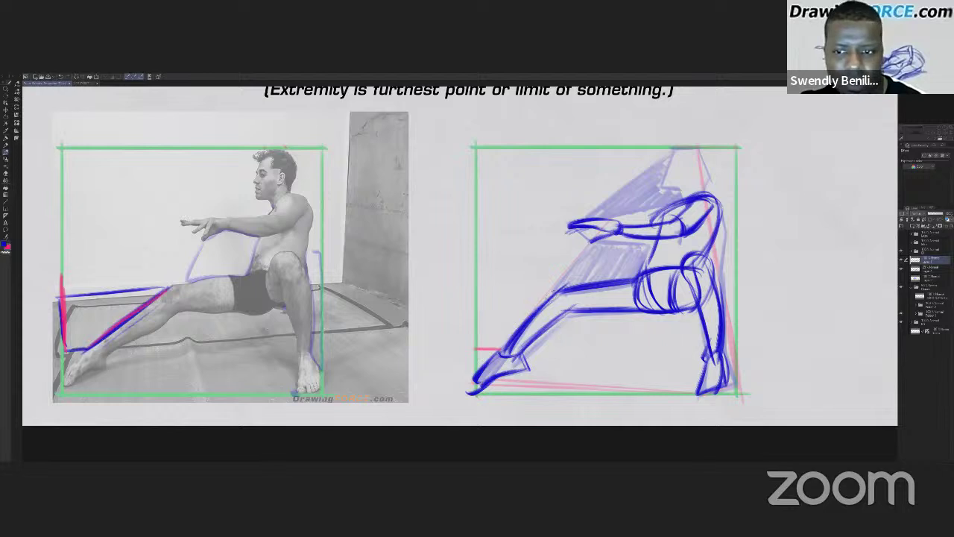
left_click_drag(552, 295, 501, 349)
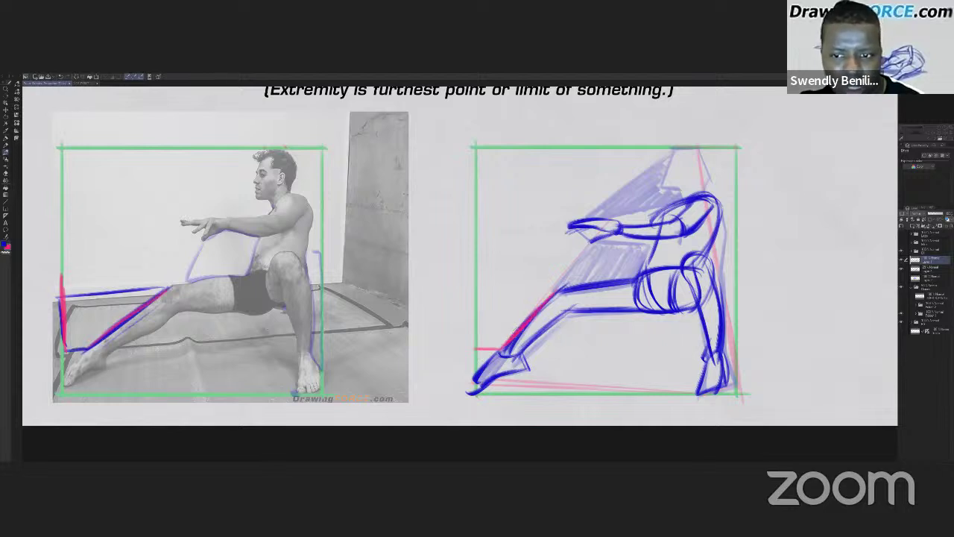
left_click_drag(473, 279, 475, 349)
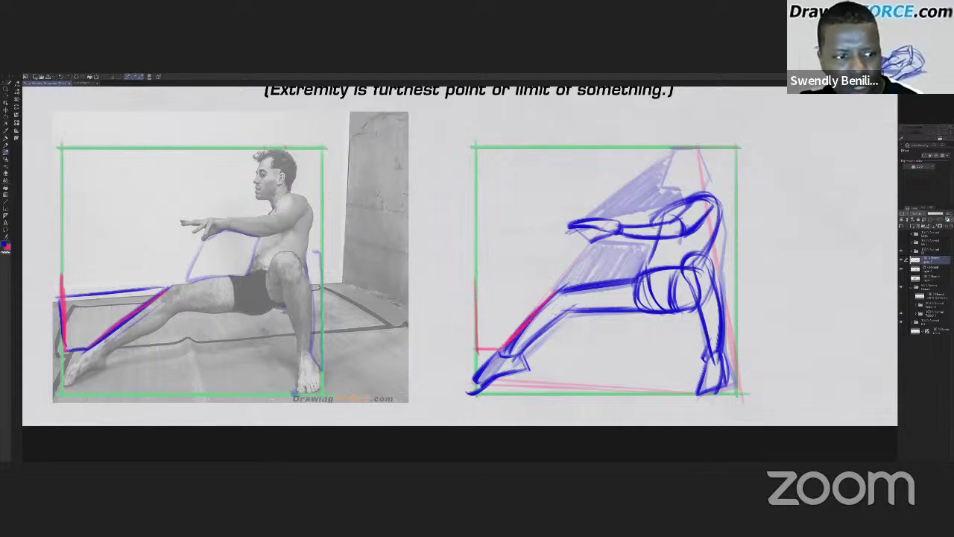
Draw a corrected upper shin contour in pink from the knee to the ankle, inside the blue outline of the outstretched leg.
left_click_drag(578, 290, 522, 332)
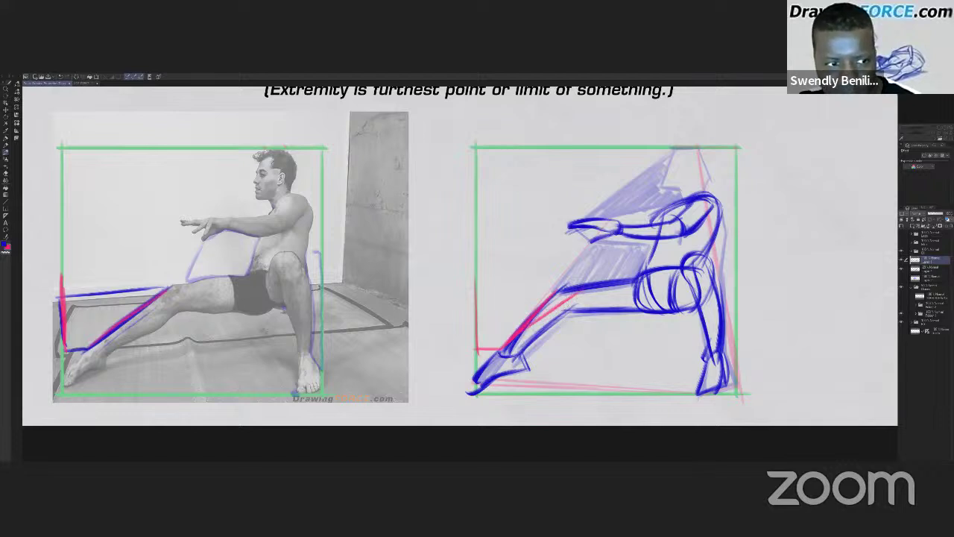
left_click_drag(575, 292, 508, 349)
left_click_drag(554, 310, 505, 349)
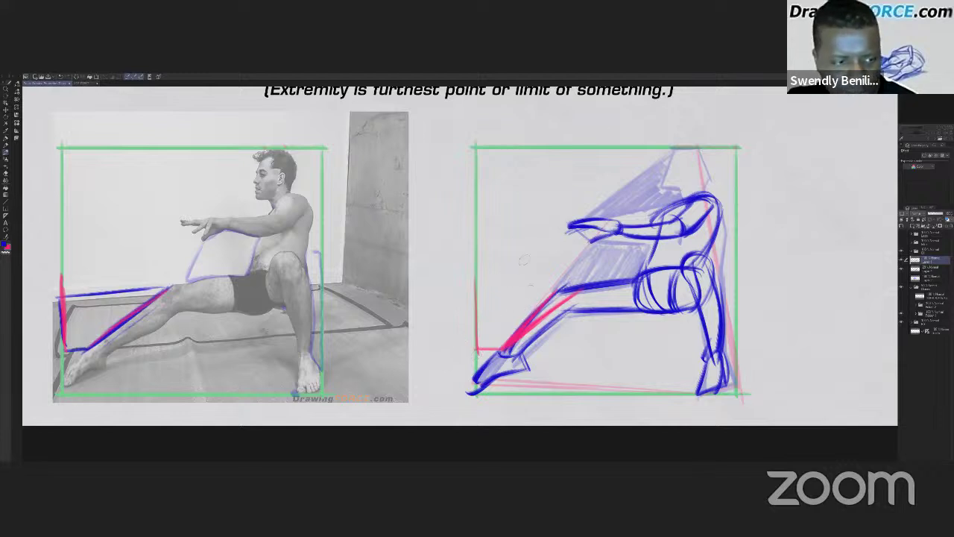
Switch back to blue and draw the head with its face plane, jaw and crown touching the box's top edge.
key("x")
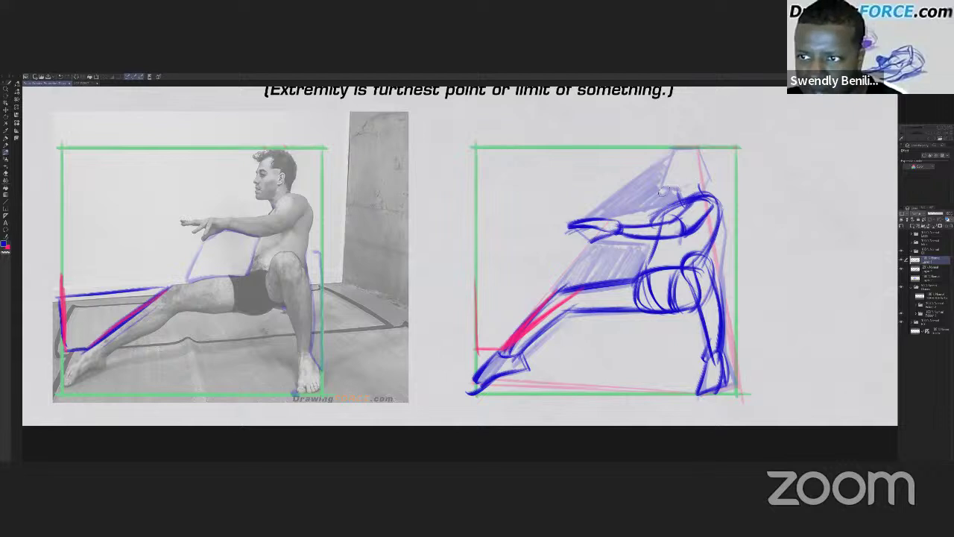
mouse_move(697, 183)
left_mouse_down()
mouse_move(664, 192)
mouse_move(672, 154)
mouse_move(662, 193)
left_mouse_up()
mouse_move(661, 154)
left_mouse_down()
mouse_move(706, 155)
mouse_move(704, 182)
mouse_move(680, 188)
left_mouse_up()
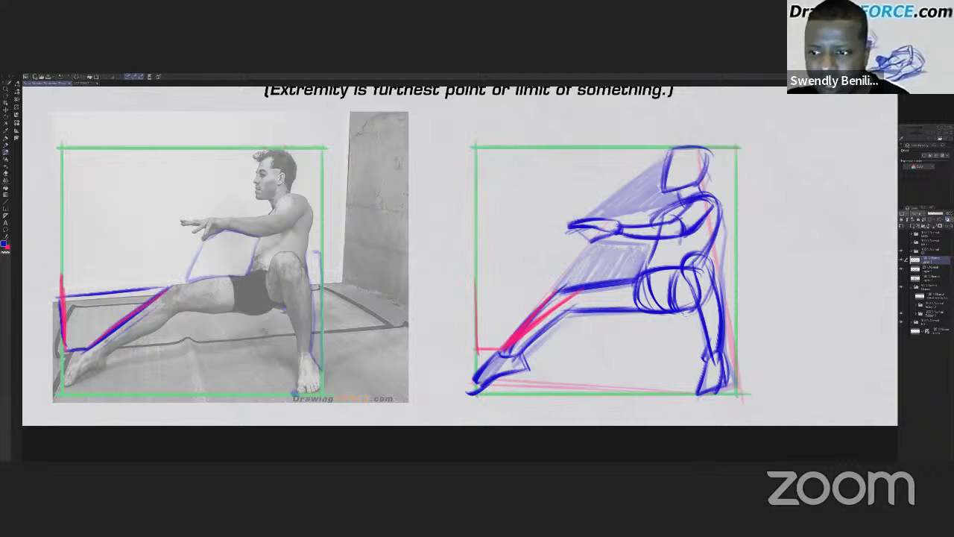
Add a short stroke under the pelvis and thicken the top contour of the outstretched thigh in blue.
left_click_drag(684, 319, 698, 308)
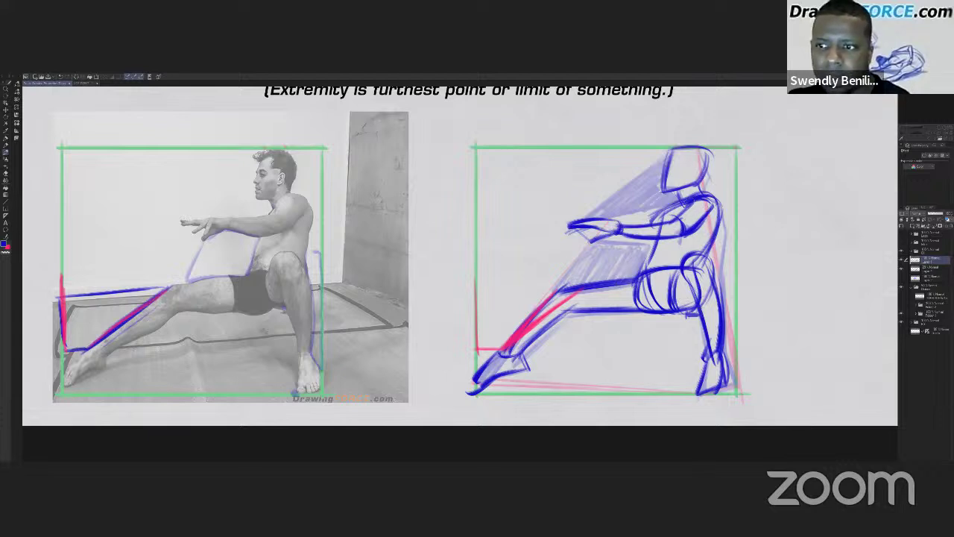
left_click_drag(634, 279, 568, 286)
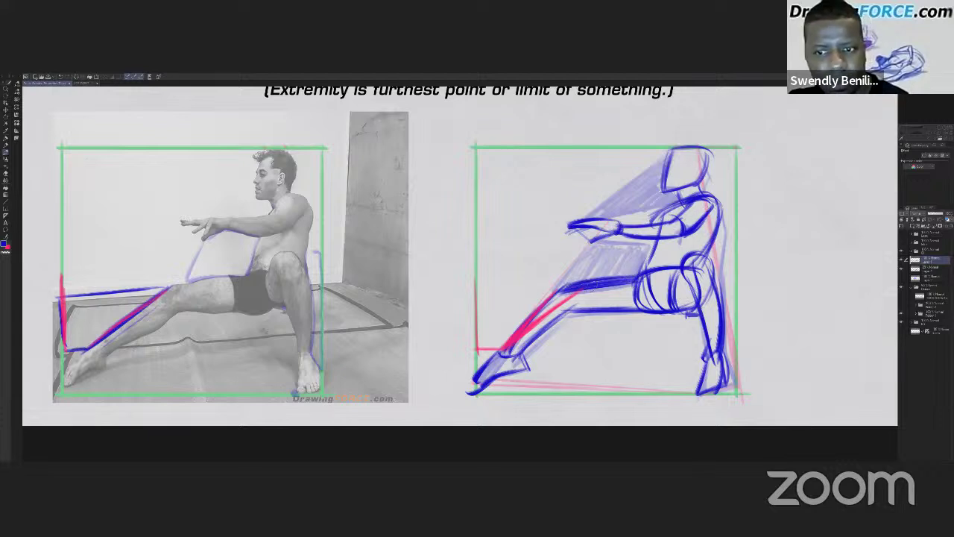
left_click_drag(652, 274, 610, 280)
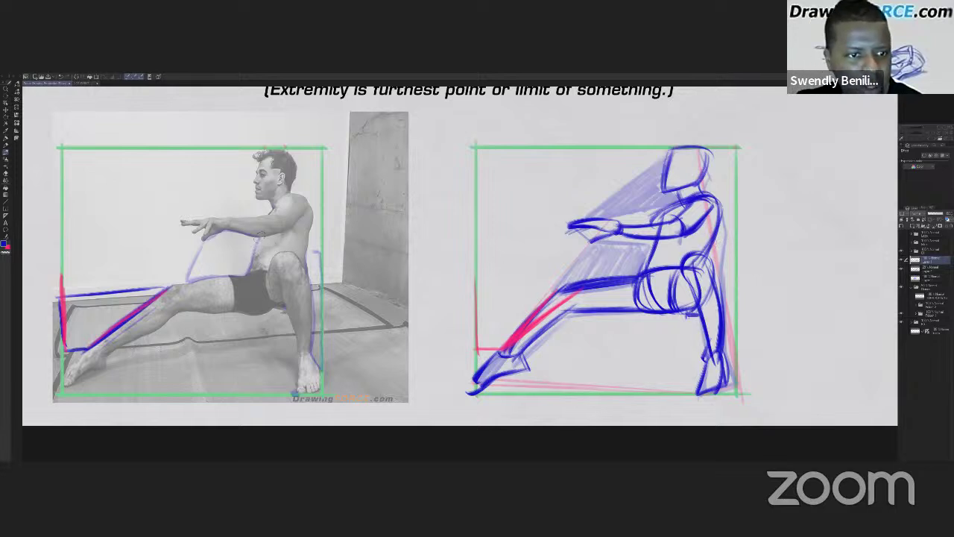
Mark the belly edge and its distance to the box's side on the photo, copy that line to the drawing and redraw the belly contour.
left_click_drag(246, 275, 258, 238)
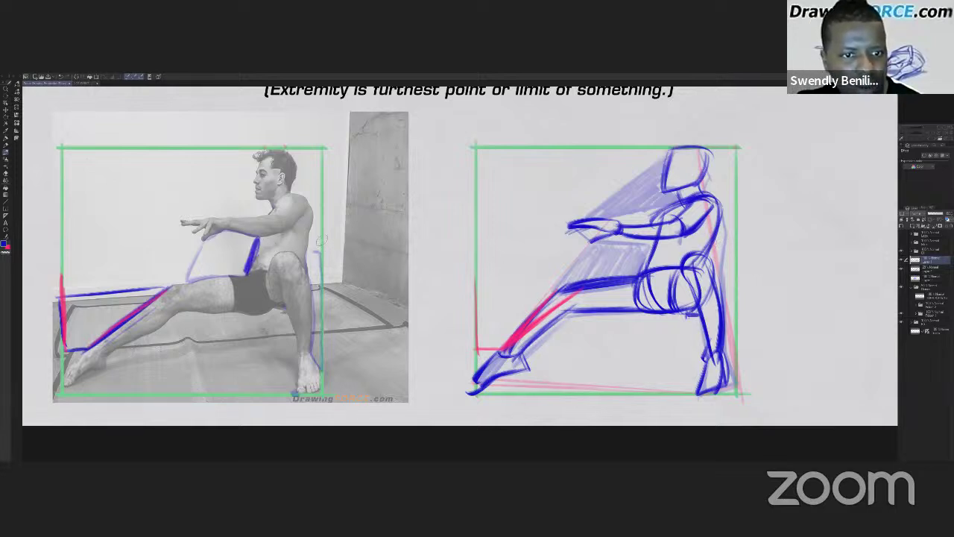
mouse_move(322, 241)
left_mouse_down()
mouse_move(321, 261)
mouse_move(261, 244)
left_mouse_up()
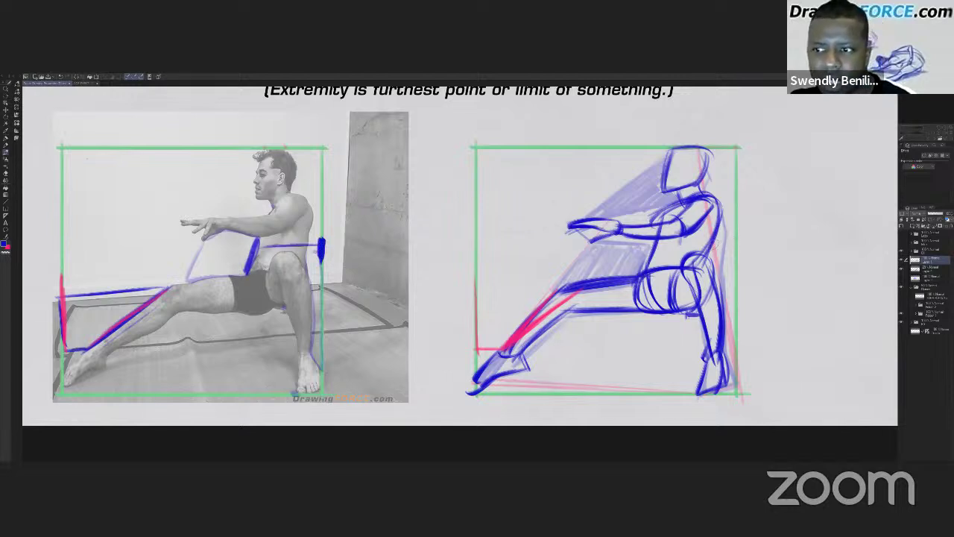
mouse_move(734, 243)
left_mouse_down()
mouse_move(668, 246)
mouse_move(734, 243)
mouse_move(681, 244)
left_mouse_up()
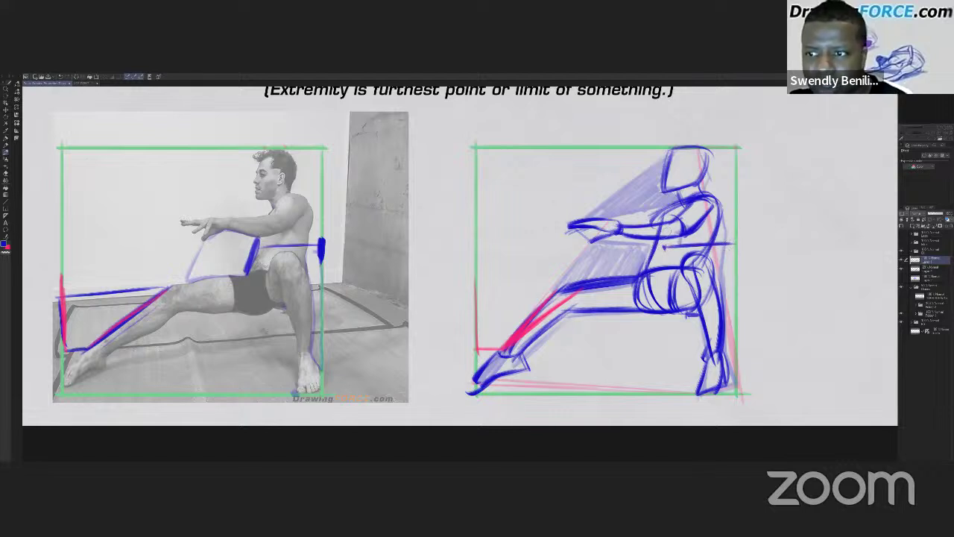
left_click_drag(669, 216, 656, 265)
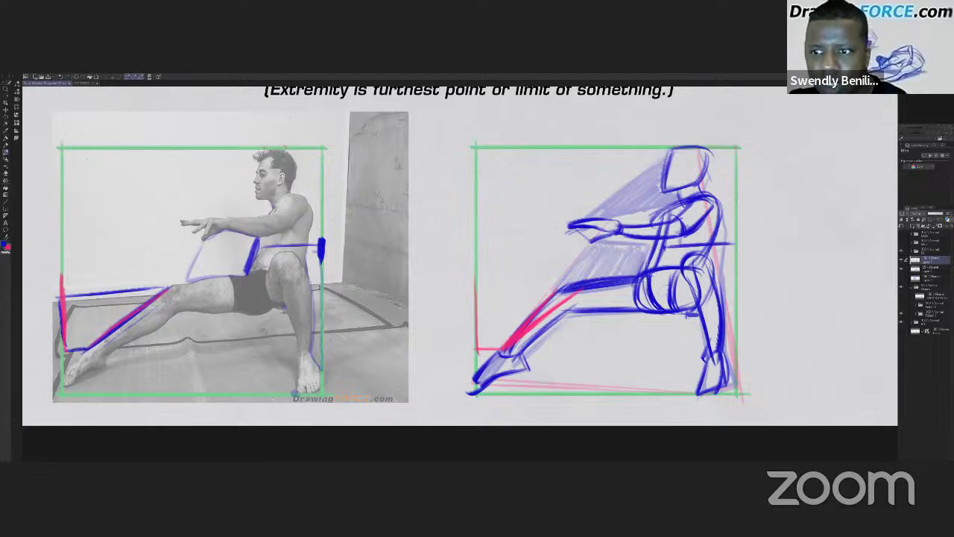
Draw corrected contours in pink over the blue figure, covering the belly and pelvis, both edges of the outstretched leg, and its foot.
mouse_move(664, 228)
left_mouse_down()
mouse_move(651, 281)
mouse_move(686, 311)
left_mouse_up()
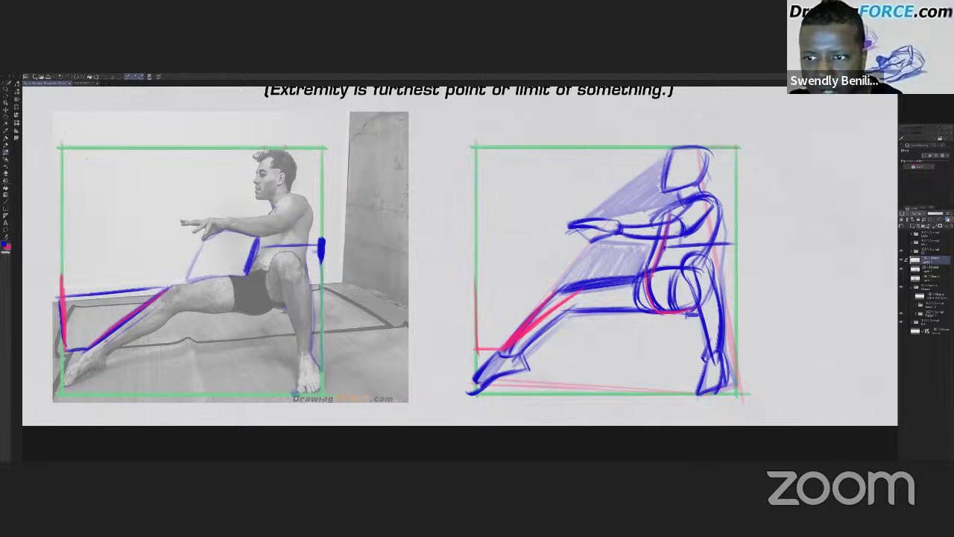
mouse_move(641, 276)
left_mouse_down()
mouse_move(569, 289)
mouse_move(639, 278)
left_mouse_up()
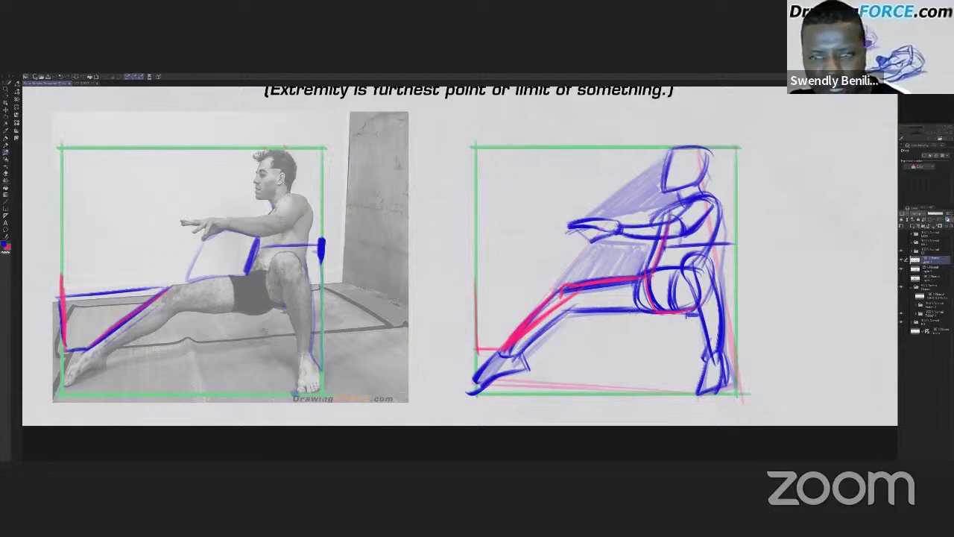
left_click_drag(646, 310, 565, 306)
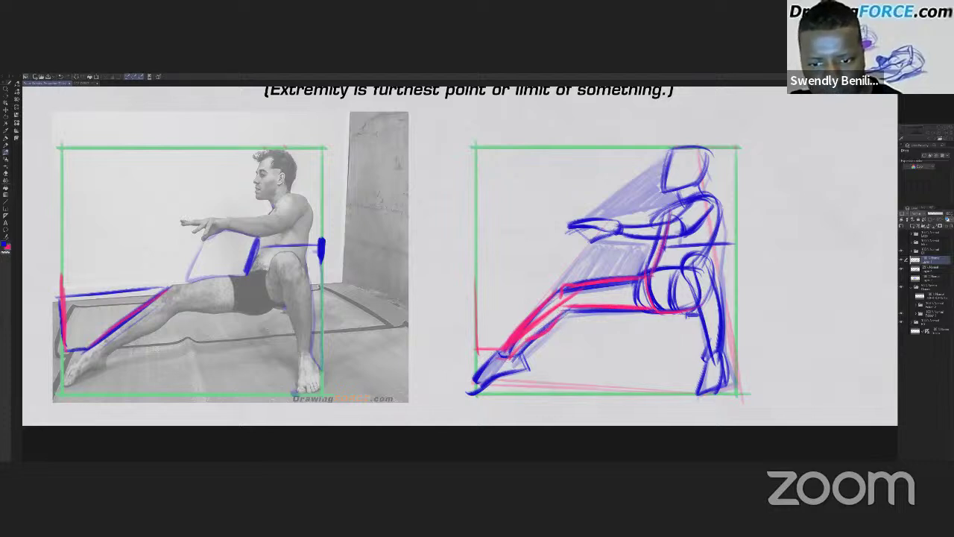
left_click_drag(495, 353, 468, 391)
left_click_drag(516, 361, 486, 374)
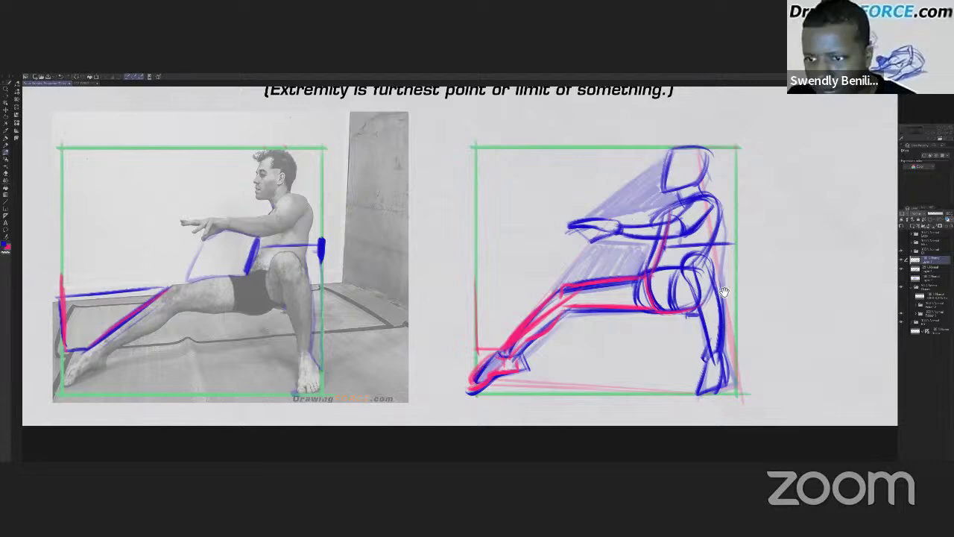
Hide the layer with the blue and pink figure drawing and add a new empty layer above the negative-space sketch.
left_click_drag(724, 273, 728, 311)
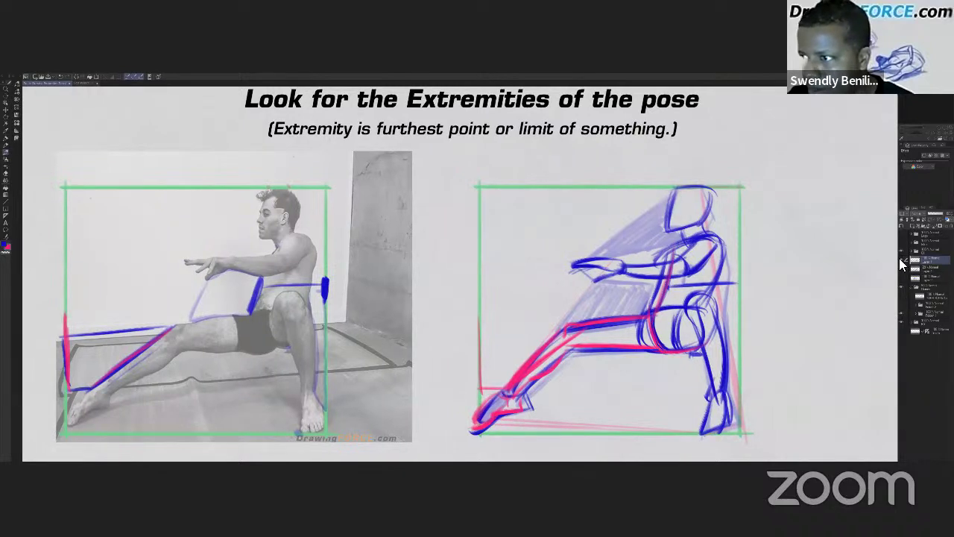
left_click(900, 259)
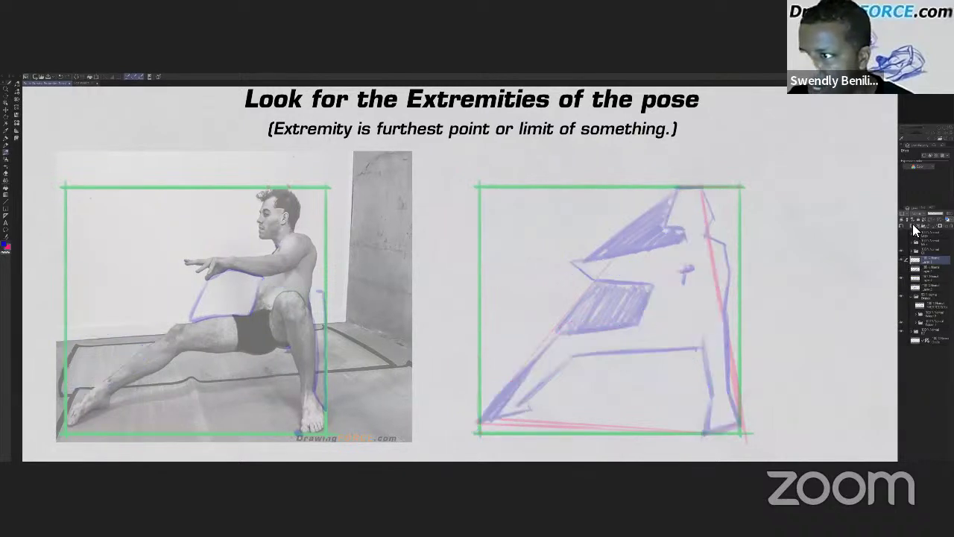
left_click(913, 225)
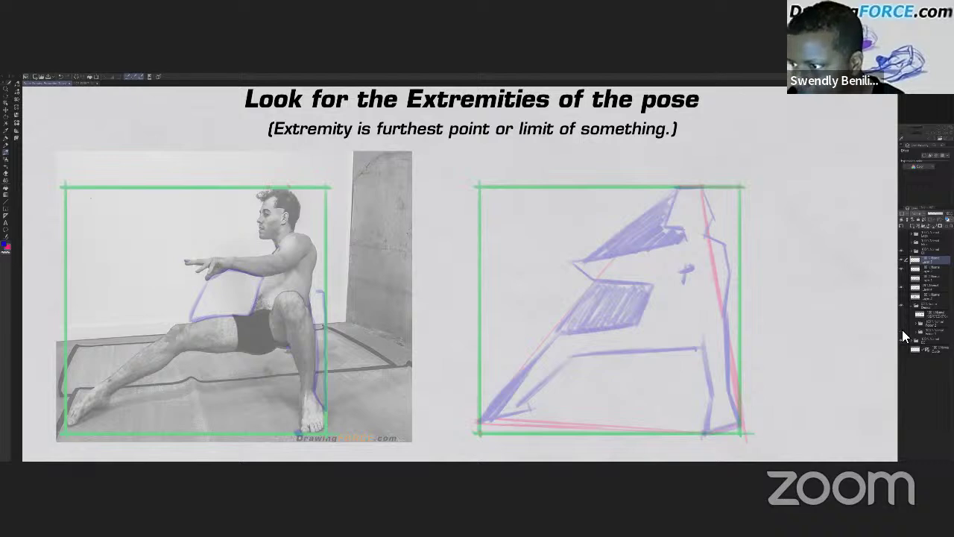
Hide the lunge pose photos with their green boxes and the existing blue and pink sketch layers.
left_click(903, 333)
left_click(901, 292)
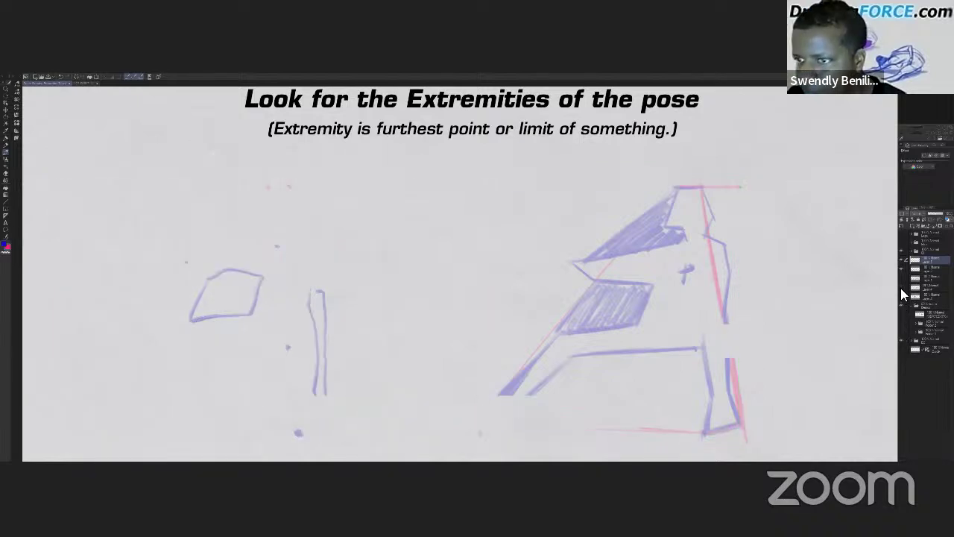
left_click(901, 325)
left_click(901, 327)
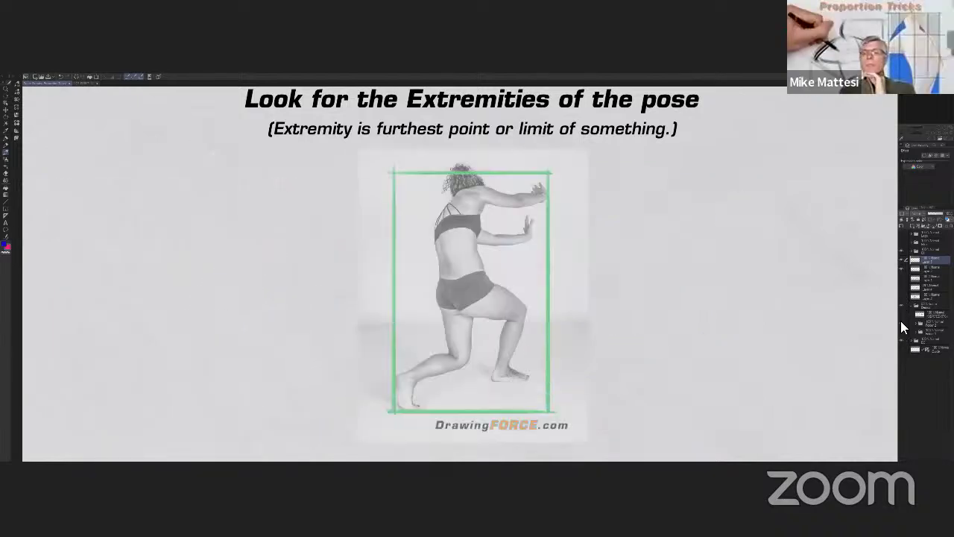
left_click(900, 325)
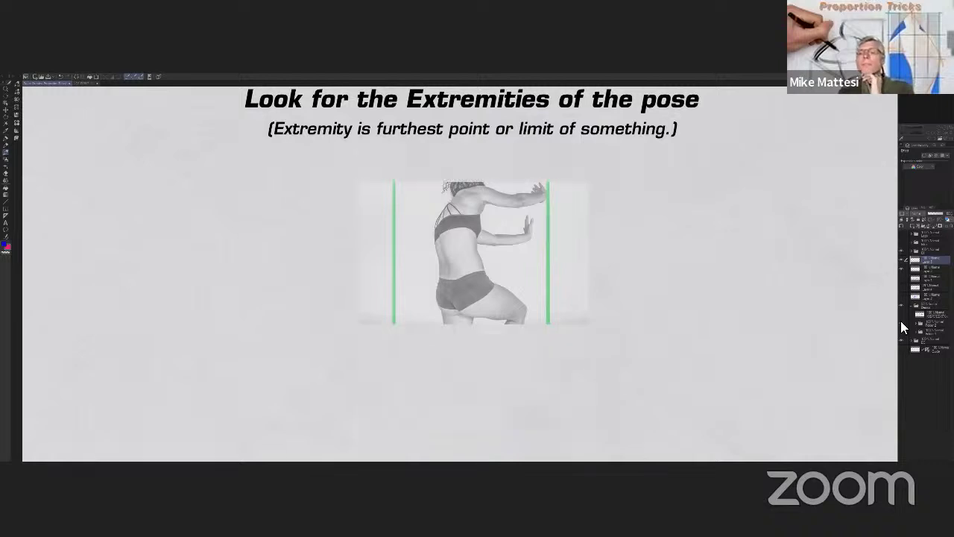
Show the kneeling, forward-stretching pose photo and move it to the left half of the canvas.
left_click(901, 313)
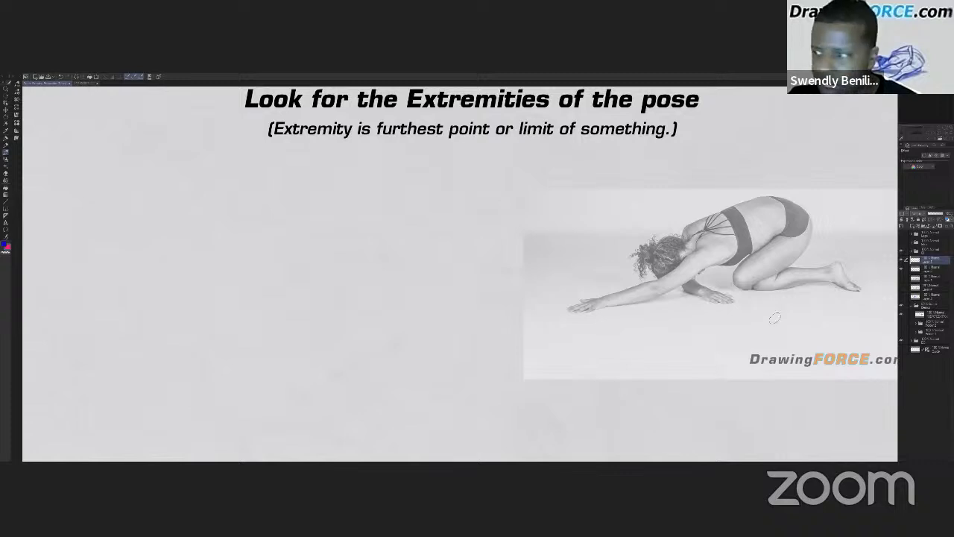
left_click(923, 317)
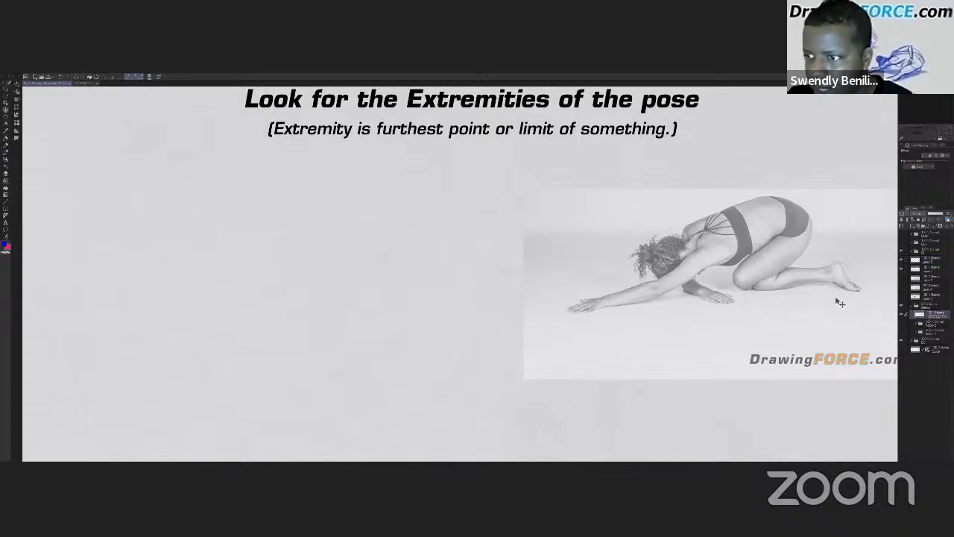
left_click_drag(757, 303, 366, 305)
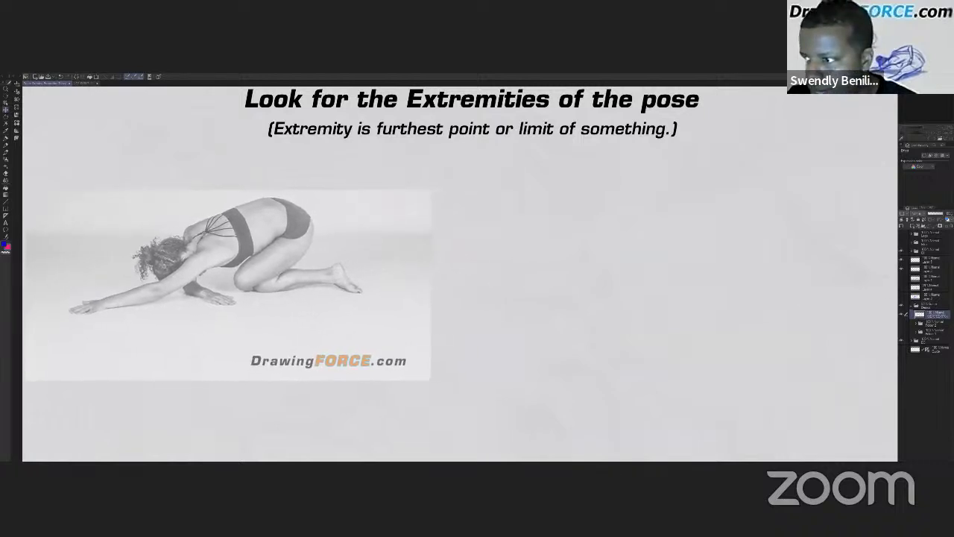
On the drawing layer, mark the photo's extremities with red brush dots at the lower back, buttocks, toes, both hands and shoulder.
left_click(922, 267)
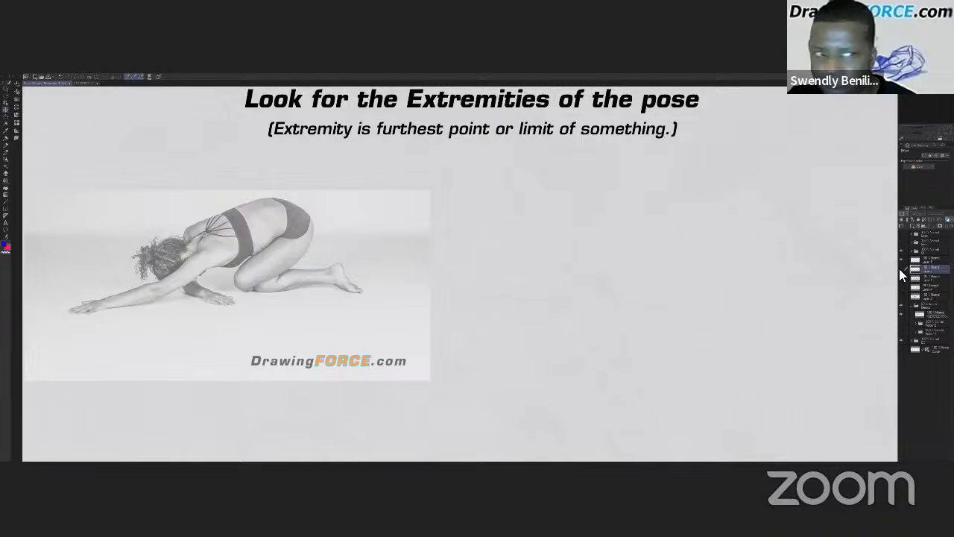
key("b")
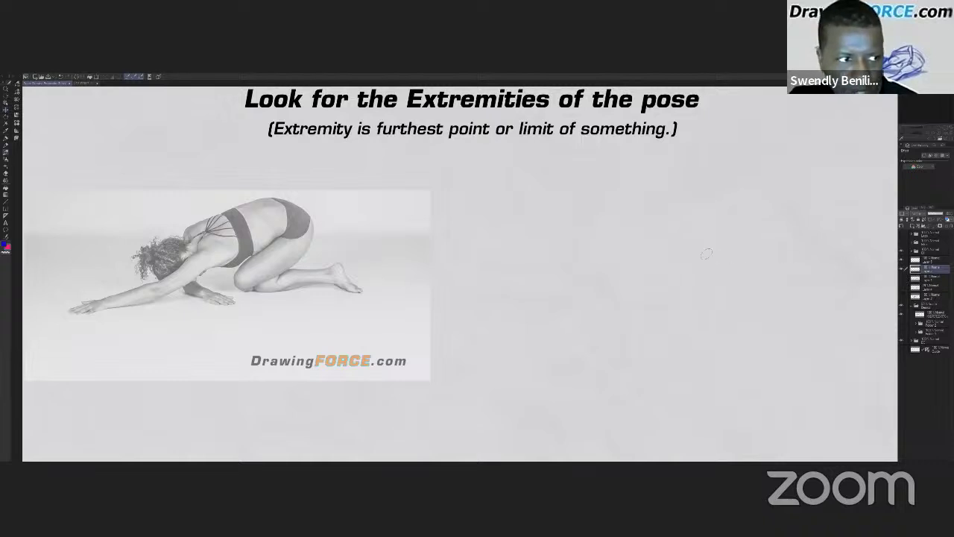
left_click(275, 199)
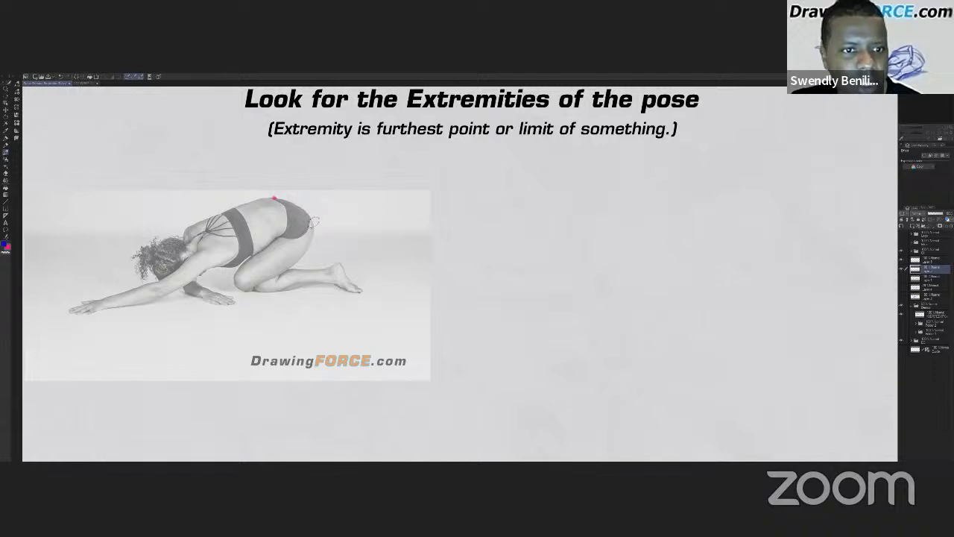
left_click(314, 222)
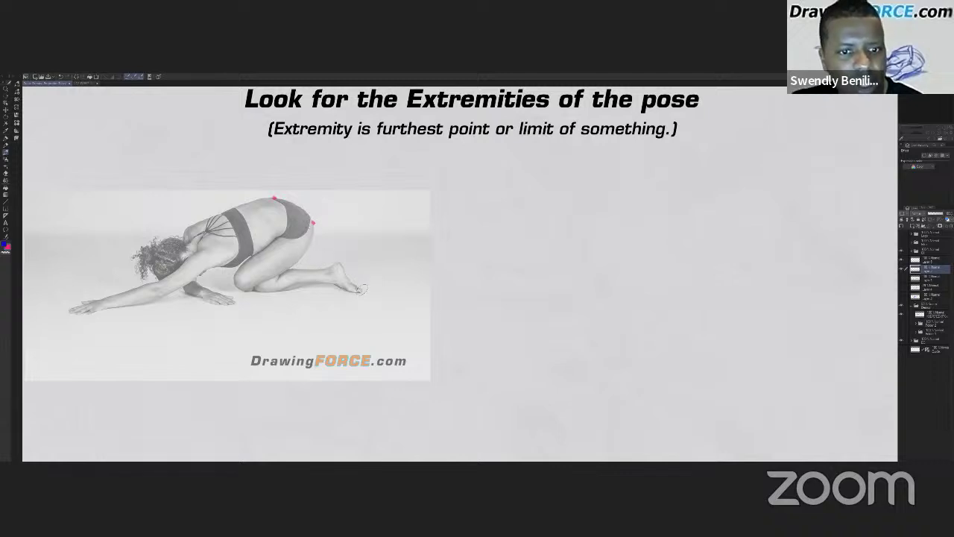
left_click(361, 290)
left_click(234, 303)
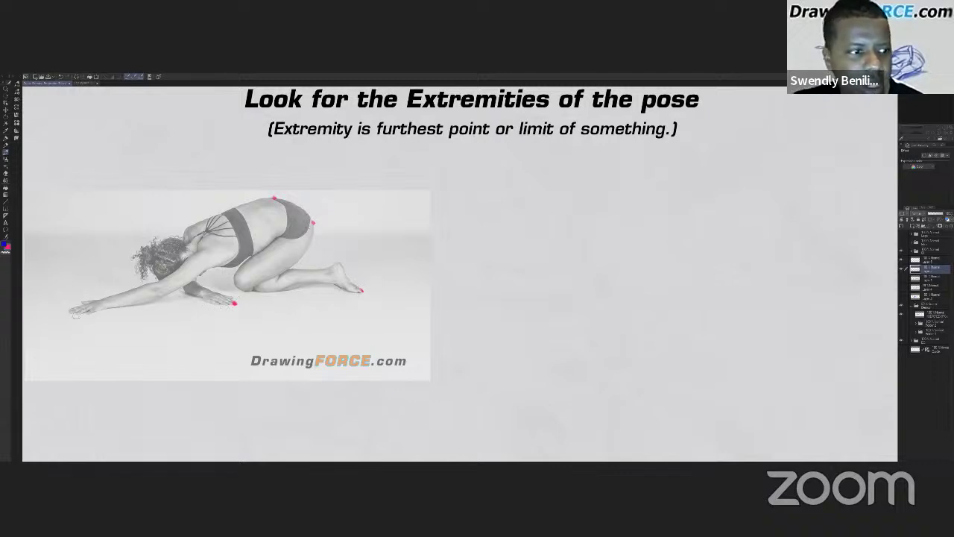
left_click(68, 312)
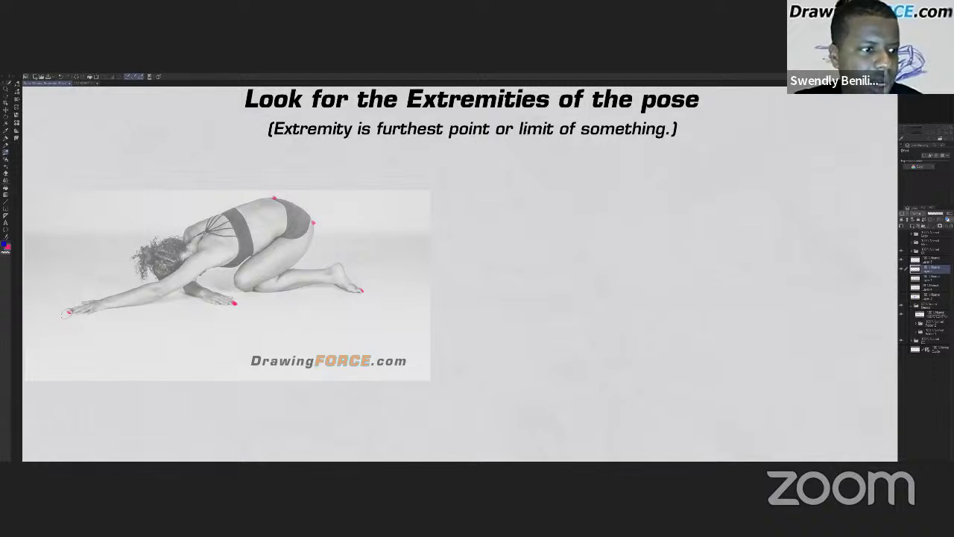
left_click(184, 229)
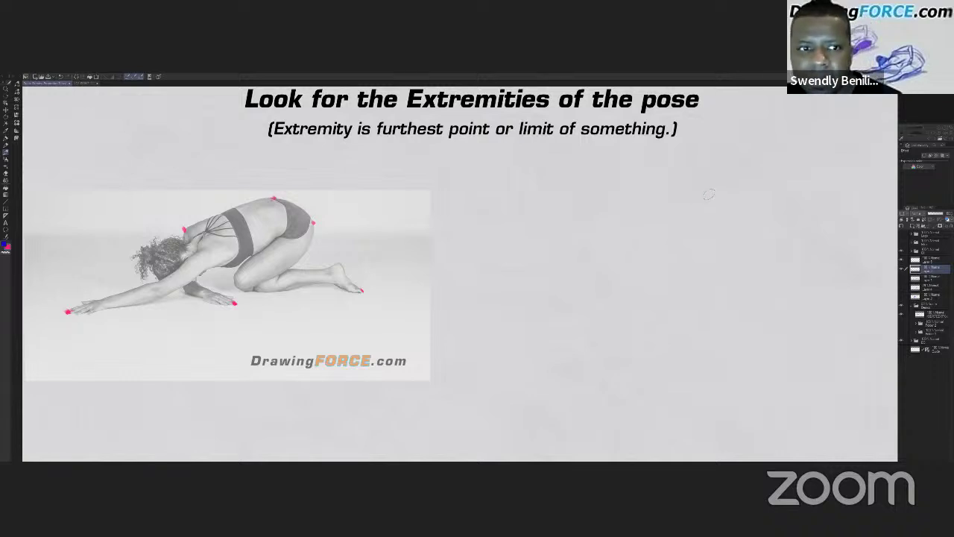
In the empty area beside the photo, draw red lines from a hip-top dot through the buttocks point to a foot dot.
left_click(709, 194)
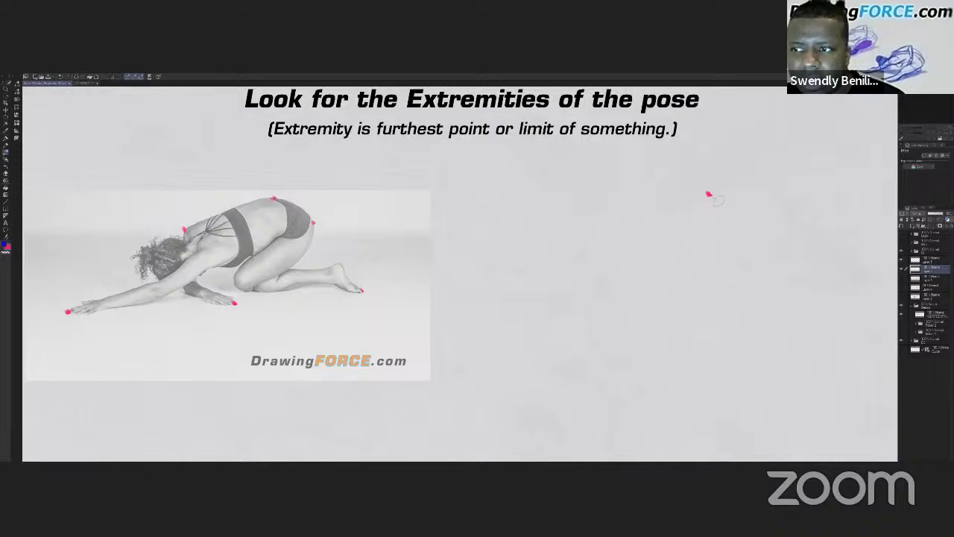
left_click_drag(710, 196, 761, 228)
left_click_drag(715, 195, 763, 231)
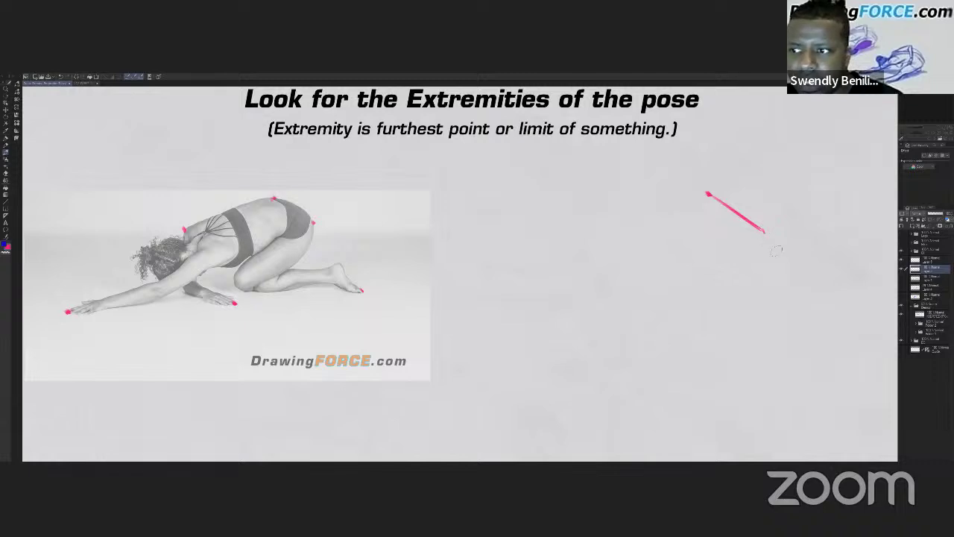
left_click_drag(766, 236, 805, 294)
left_click_drag(766, 233, 810, 302)
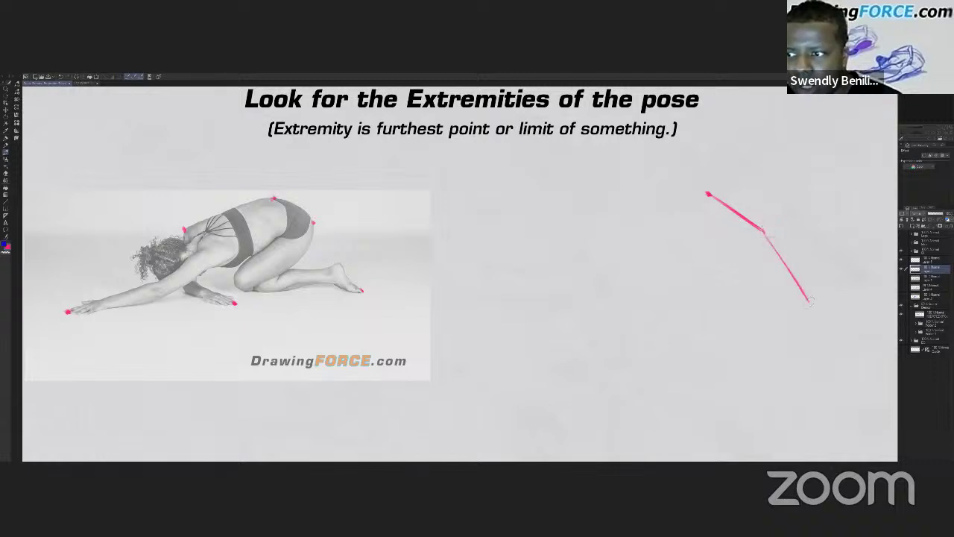
left_click_drag(765, 232, 809, 301)
left_click_drag(768, 237, 810, 299)
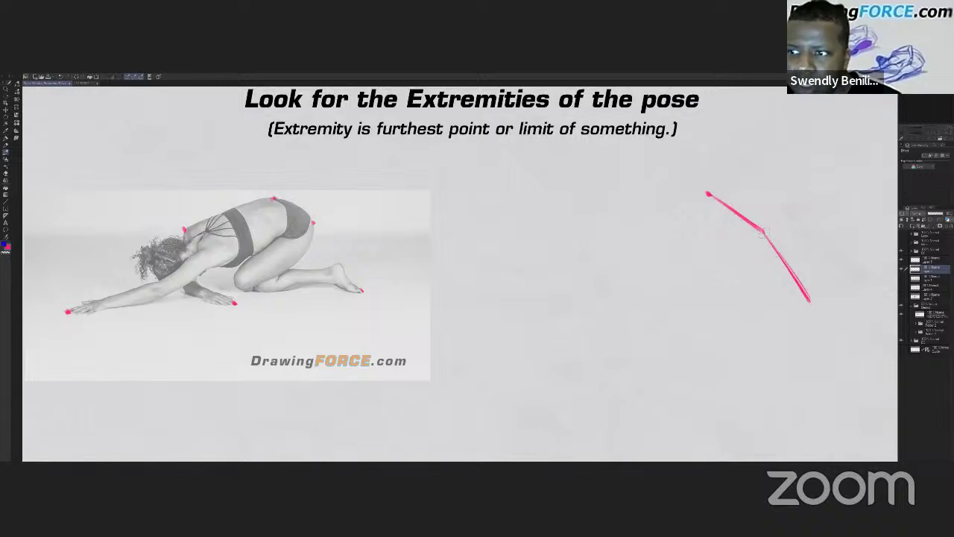
left_click(810, 303)
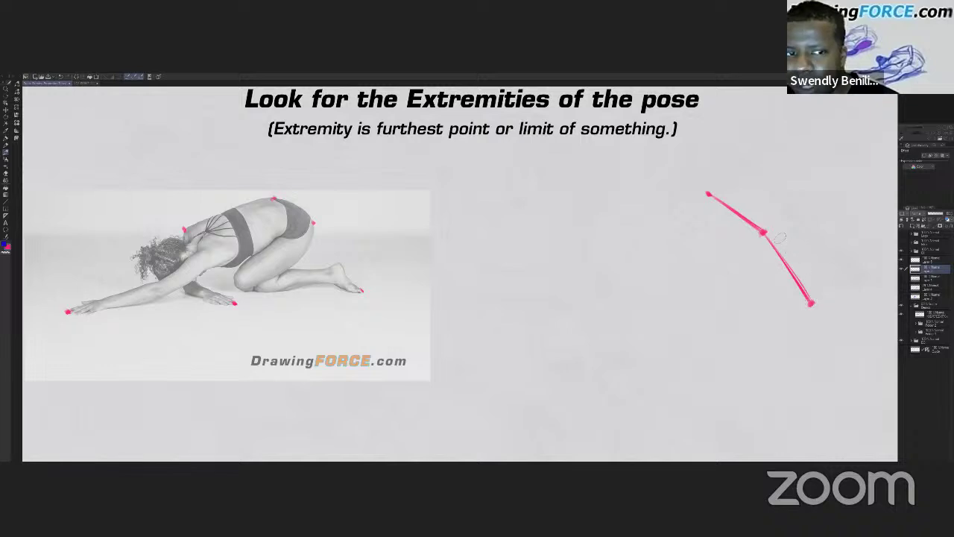
Thicken the red line between the buttocks and foot points with further strokes.
left_click_drag(789, 253, 813, 285)
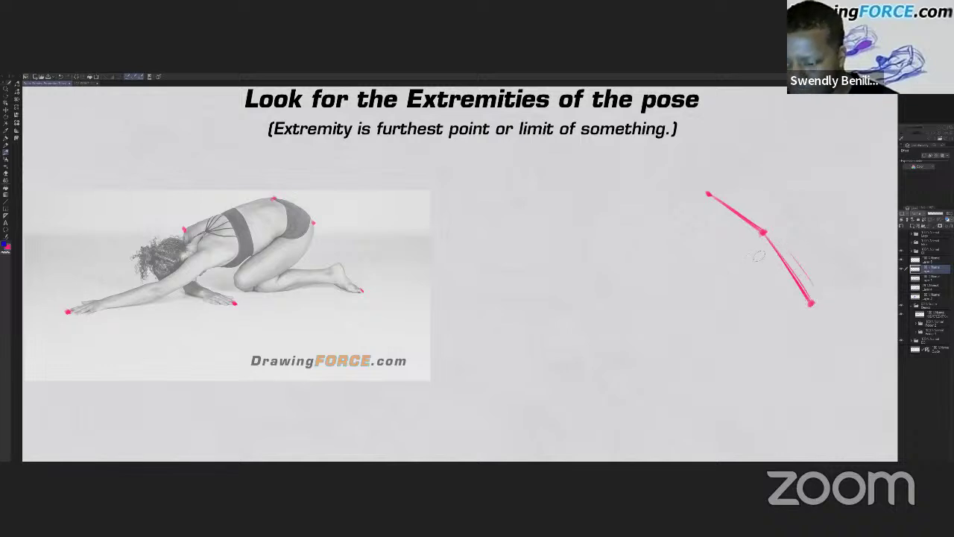
key("ctrl+z")
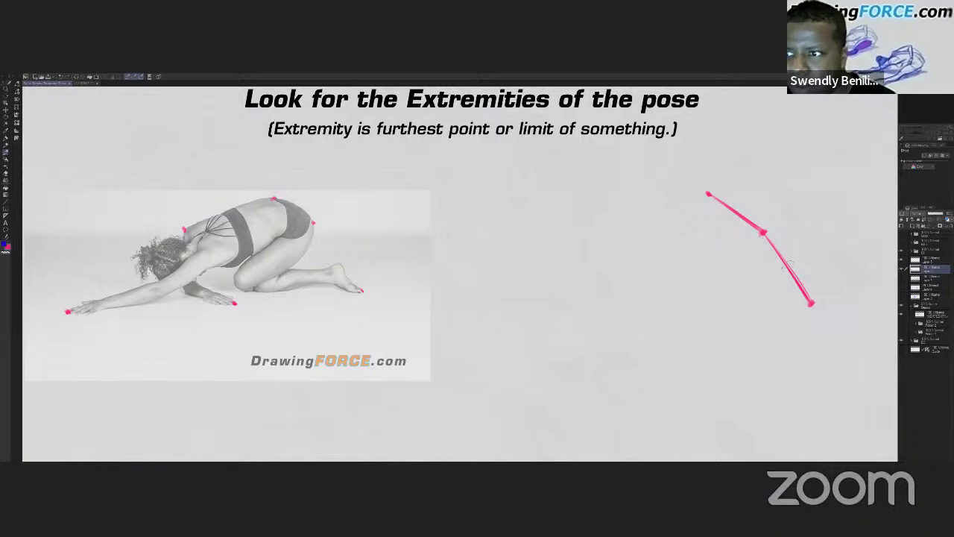
left_click_drag(766, 240, 811, 301)
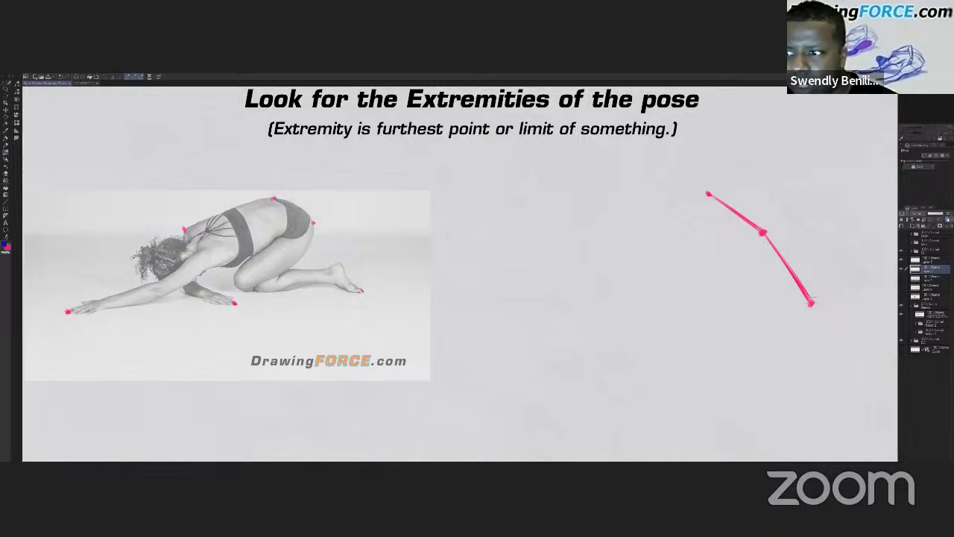
mouse_move(762, 233)
left_mouse_down()
mouse_move(816, 297)
mouse_move(768, 235)
mouse_move(797, 281)
left_mouse_up()
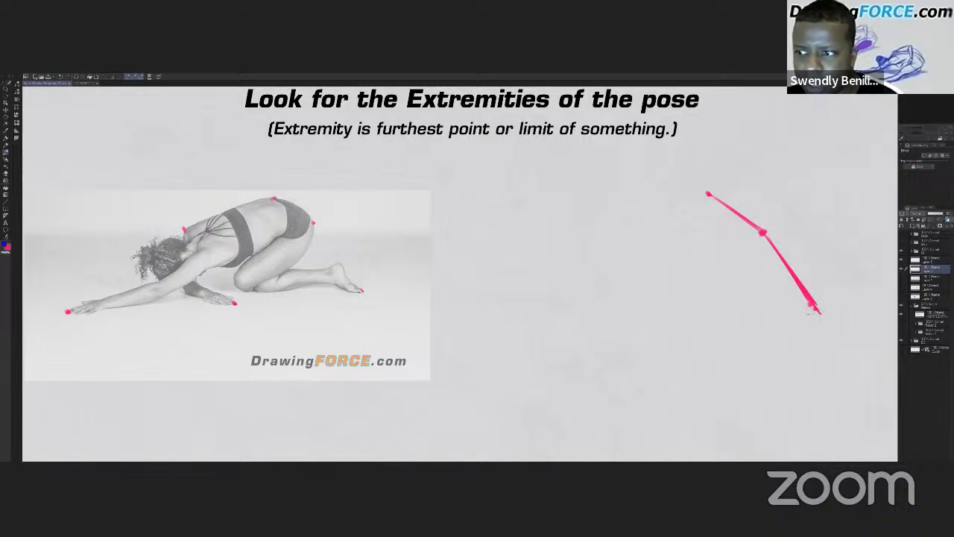
Draw the red base line from the foot point through the near hand to a dot at the outstretched hand.
left_click(679, 318)
left_click_drag(809, 310, 674, 318)
left_click_drag(819, 308, 676, 319)
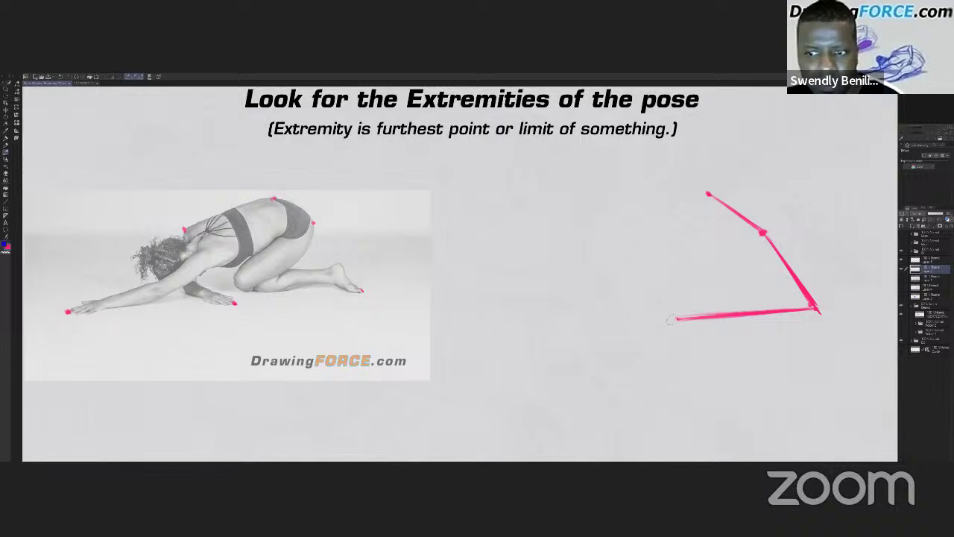
left_click_drag(675, 318, 583, 321)
left_click_drag(669, 320, 542, 325)
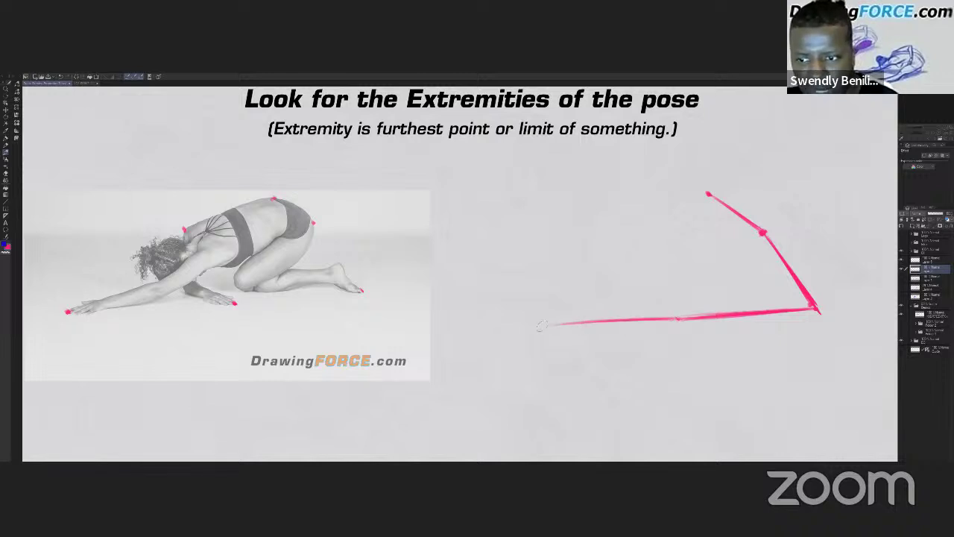
left_click_drag(671, 320, 540, 324)
left_click_drag(654, 319, 539, 323)
left_click(534, 324)
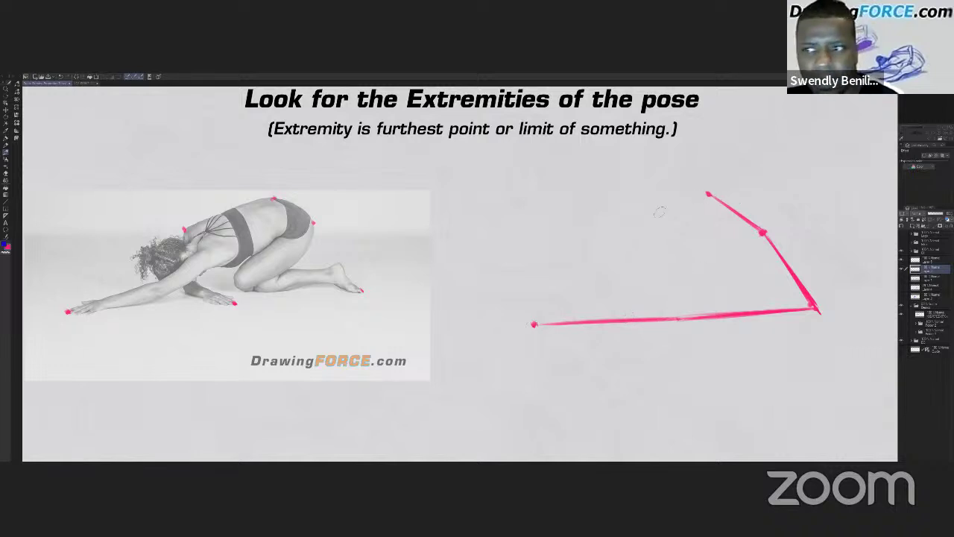
Draw a thick red back line sloping from the sketch's hip-top point down to a shoulder dot.
left_click_drag(707, 197, 631, 228)
left_click_drag(701, 198, 621, 235)
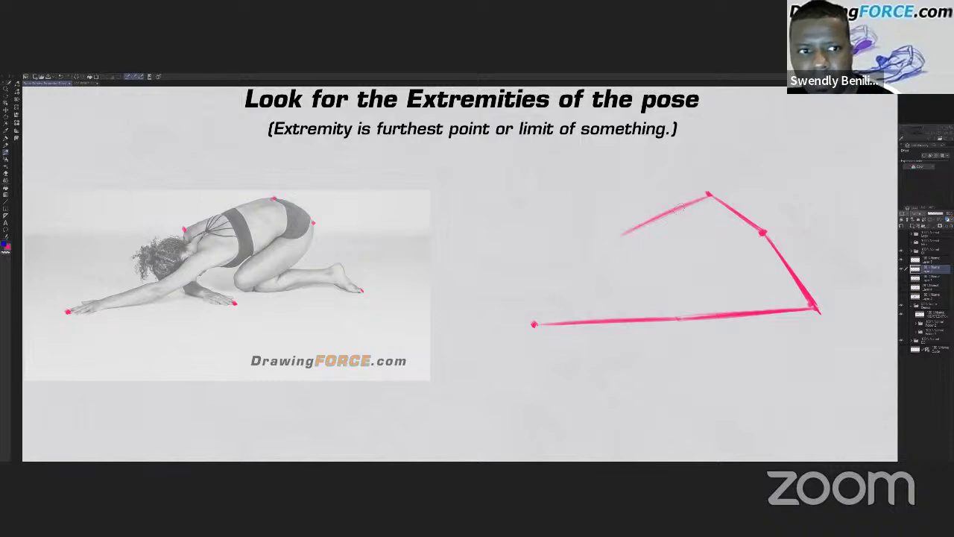
left_click_drag(695, 203, 609, 245)
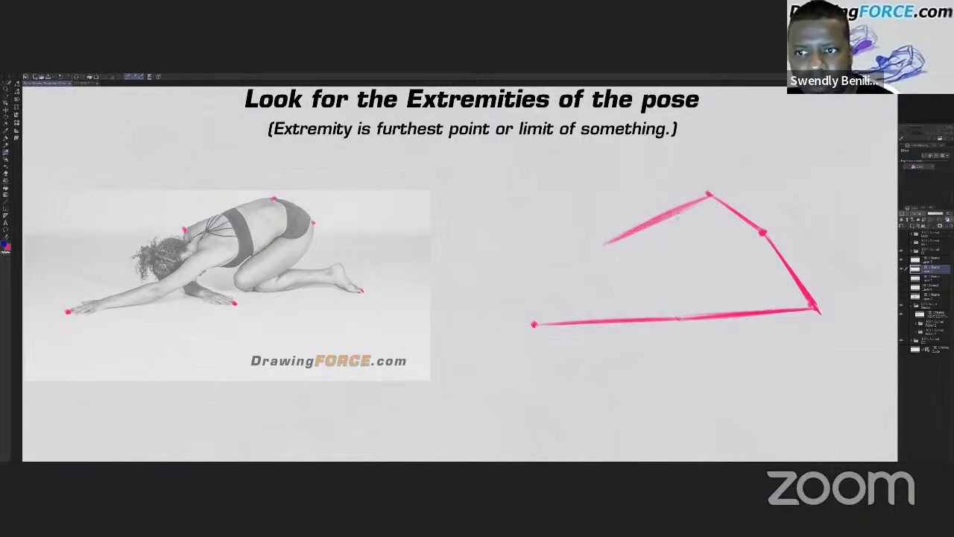
left_click_drag(697, 202, 618, 236)
left_click_drag(707, 196, 608, 239)
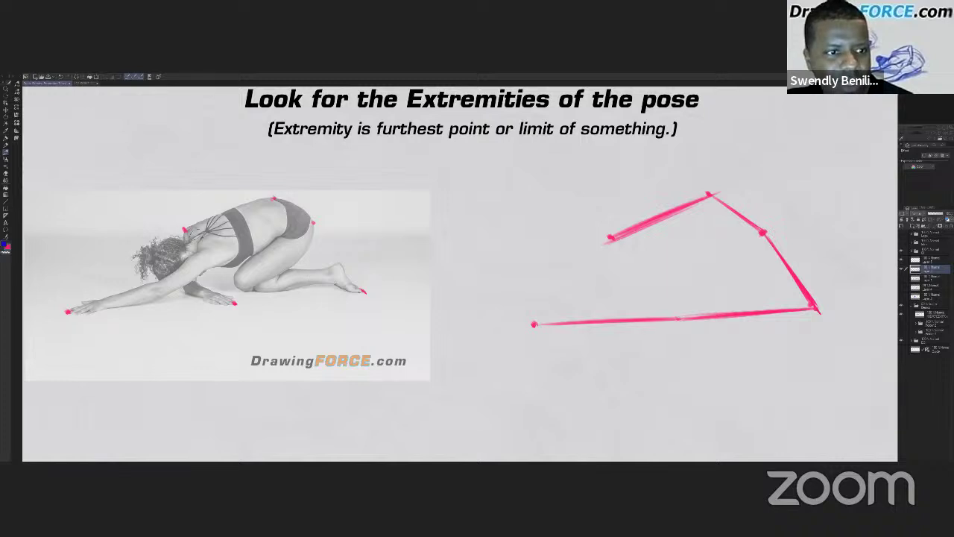
Draw a red diagonal from shoulder to foot on the photo and repeat it in the sketch.
mouse_move(188, 232)
left_mouse_down()
mouse_move(366, 293)
mouse_move(339, 287)
left_mouse_up()
left_click_drag(199, 236, 355, 289)
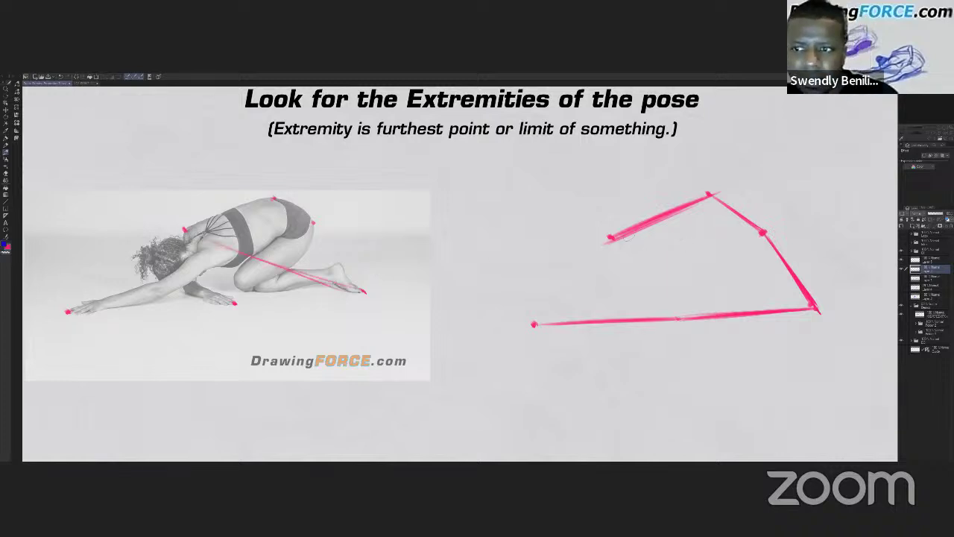
left_click_drag(634, 243, 811, 314)
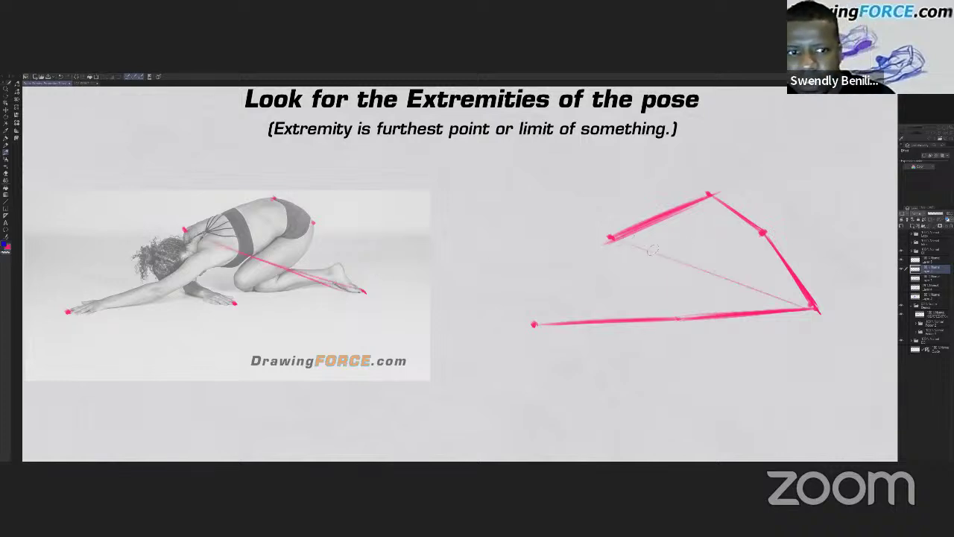
left_click_drag(655, 254, 811, 308)
left_click_drag(620, 243, 815, 309)
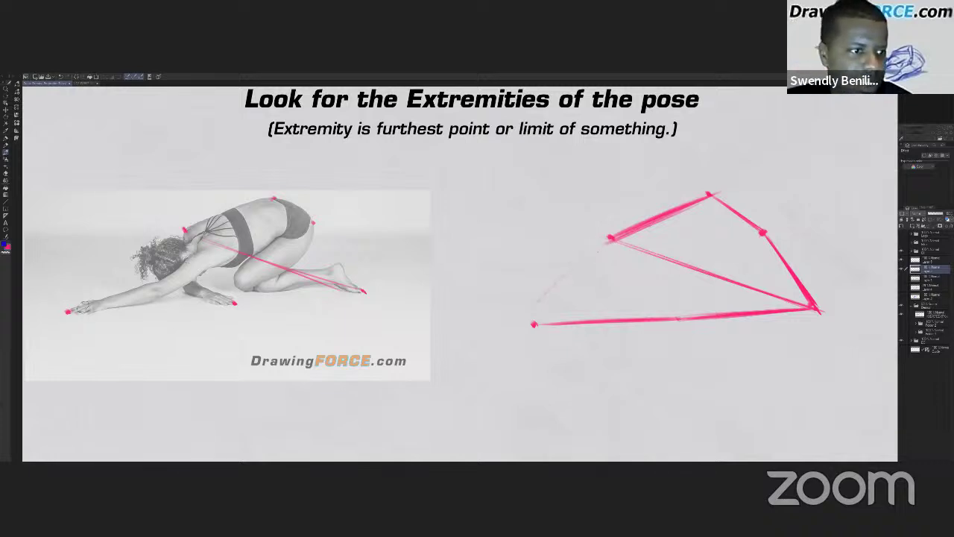
Close the red outline with a line from shoulder to outstretched hand, extending the base line past both of its ends.
mouse_move(601, 250)
left_mouse_down()
mouse_move(515, 328)
mouse_move(500, 327)
left_mouse_up()
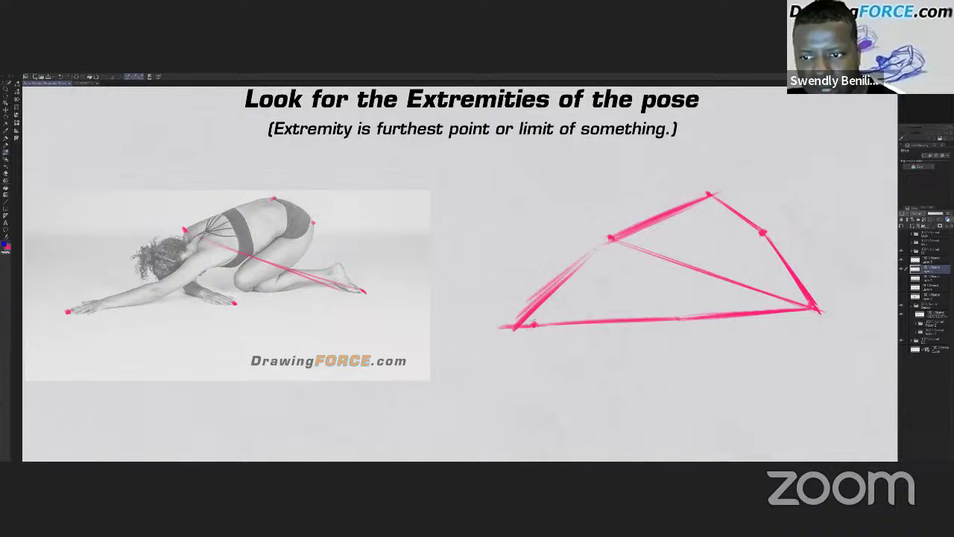
left_click_drag(572, 322, 519, 326)
left_click_drag(595, 249, 529, 308)
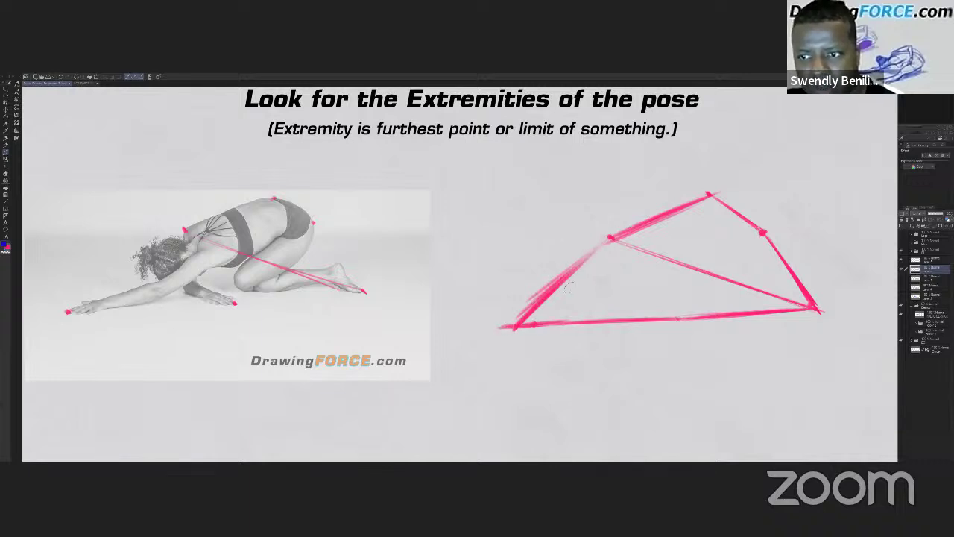
left_click_drag(827, 310, 748, 318)
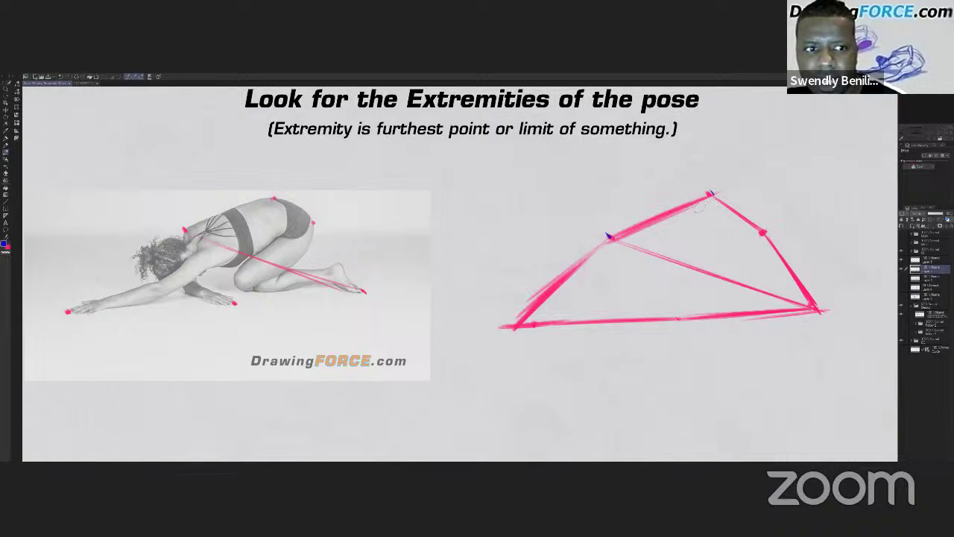
Draw the blue back line between hip top and shoulder, and curve the chest and belly line beneath it toward the thigh.
mouse_move(700, 209)
left_mouse_down()
mouse_move(613, 244)
mouse_move(703, 196)
mouse_move(606, 258)
mouse_move(611, 245)
mouse_move(648, 277)
left_mouse_up()
mouse_move(612, 245)
left_mouse_down()
mouse_move(656, 280)
mouse_move(721, 240)
mouse_move(648, 279)
left_mouse_up()
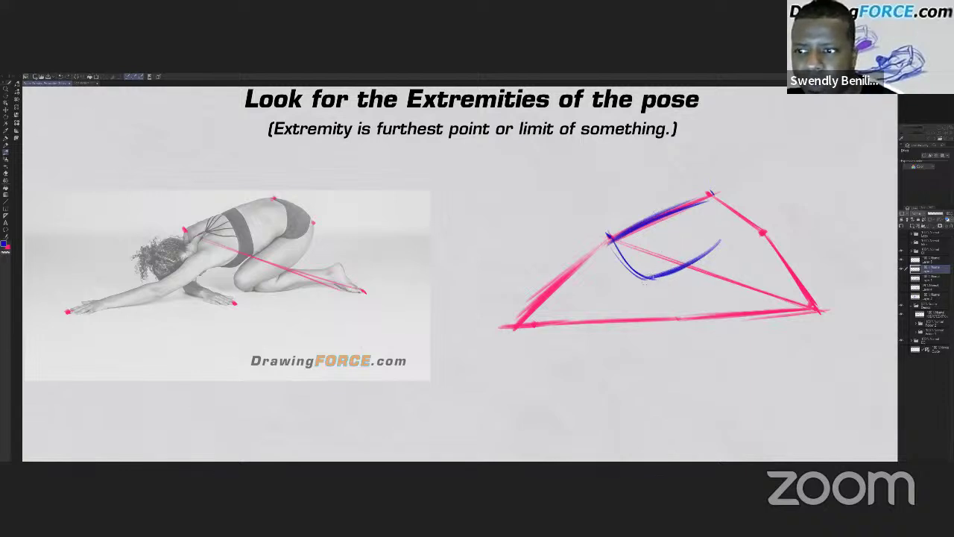
left_click_drag(695, 261, 727, 231)
Draw the blue buttock curve between the two hip points and block in the folded thigh down to the knee.
mouse_move(713, 198)
left_mouse_down()
mouse_move(762, 243)
mouse_move(710, 258)
mouse_move(690, 289)
left_mouse_up()
left_click_drag(763, 246, 686, 288)
left_click_drag(716, 248, 683, 278)
mouse_move(754, 252)
left_mouse_down()
mouse_move(686, 285)
mouse_move(688, 300)
mouse_move(699, 295)
left_mouse_up()
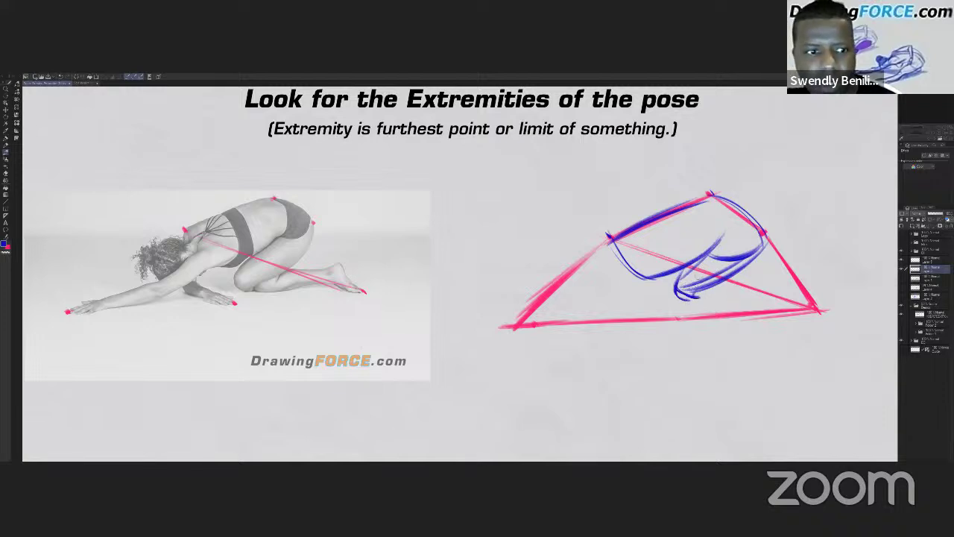
Add the front thigh line, the lower leg and the foot in blue, ending at the red foot point.
left_click_drag(702, 211, 689, 296)
left_click_drag(724, 238, 709, 295)
mouse_move(717, 274)
left_mouse_down()
mouse_move(695, 300)
mouse_move(780, 299)
left_mouse_up()
left_click_drag(708, 294, 788, 301)
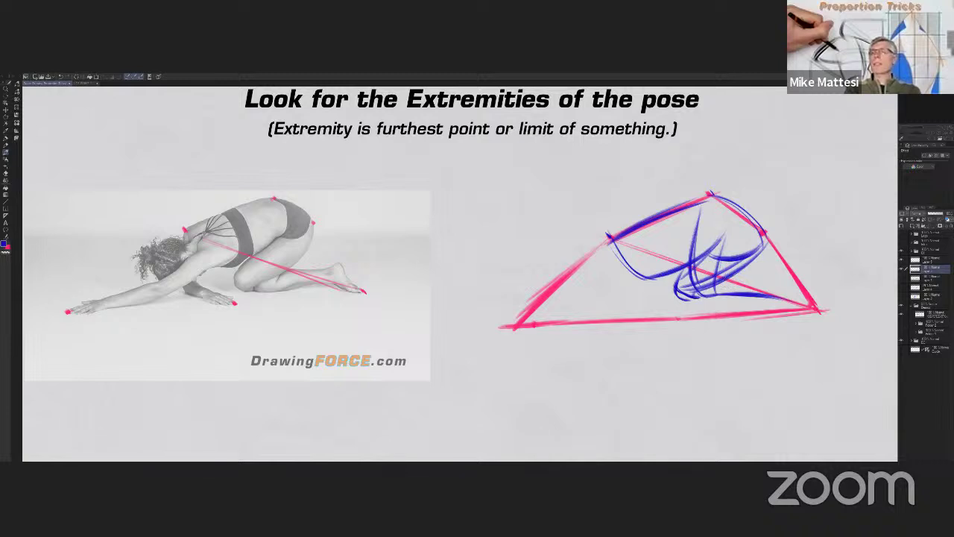
mouse_move(719, 273)
left_mouse_down()
mouse_move(797, 293)
mouse_move(819, 313)
left_mouse_up()
mouse_move(790, 276)
left_mouse_down()
mouse_move(823, 311)
mouse_move(786, 298)
mouse_move(802, 300)
mouse_move(792, 278)
mouse_move(786, 285)
left_mouse_up()
left_click_drag(737, 268, 752, 275)
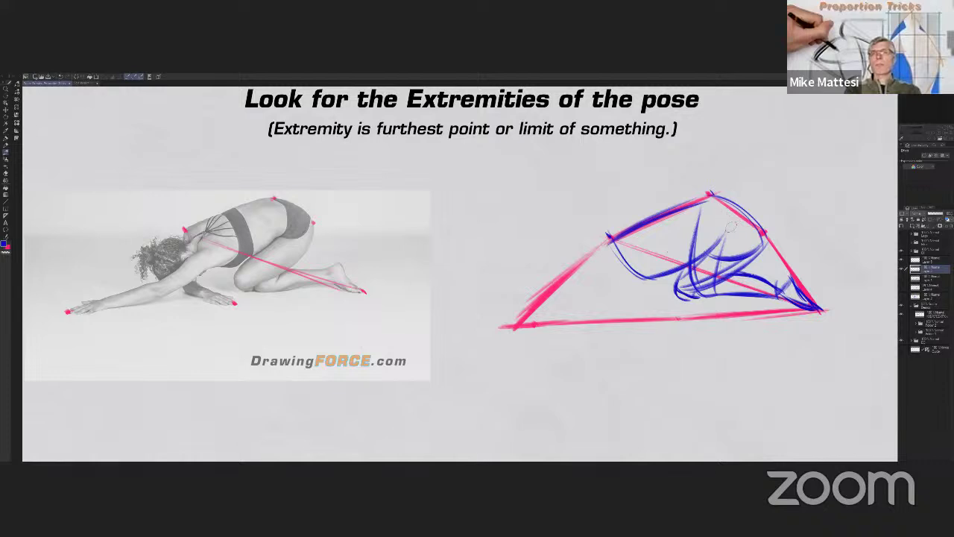
Sketch the pelvis, ribcage and waist contours in blue inside the torso shape.
mouse_move(713, 193)
left_mouse_down()
mouse_move(733, 240)
mouse_move(647, 235)
left_mouse_up()
mouse_move(710, 211)
left_mouse_down()
mouse_move(640, 267)
mouse_move(631, 251)
mouse_move(651, 270)
left_mouse_up()
left_click_drag(632, 230, 655, 269)
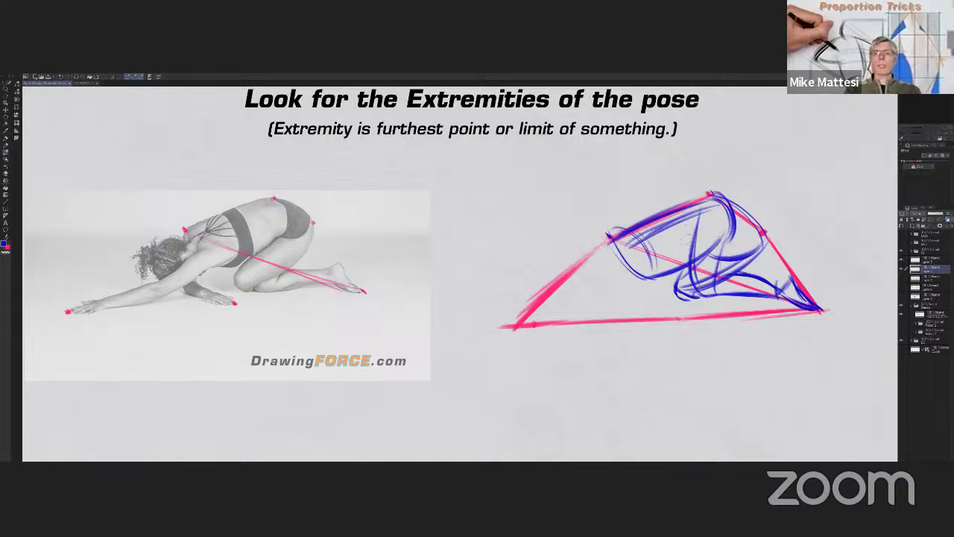
left_click_drag(669, 222, 687, 266)
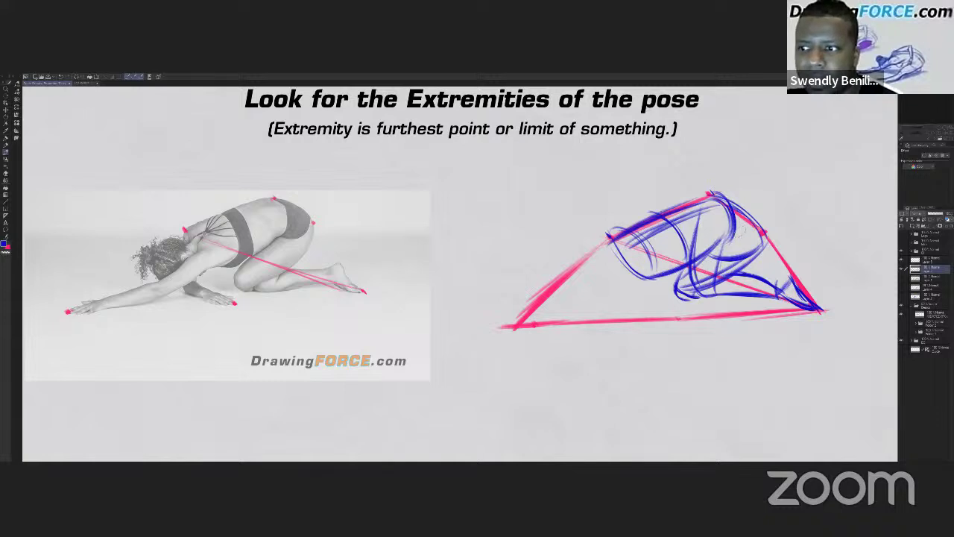
Draw the neck and the lowered head in blue just in front of the shoulder point.
left_click_drag(743, 231, 714, 246)
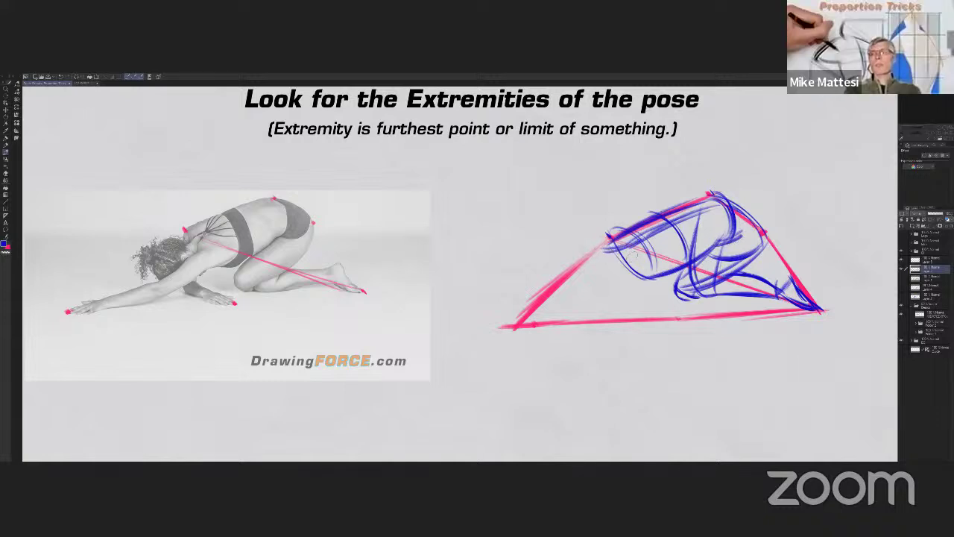
mouse_move(630, 276)
left_mouse_down()
mouse_move(584, 274)
mouse_move(588, 261)
mouse_move(595, 291)
left_mouse_up()
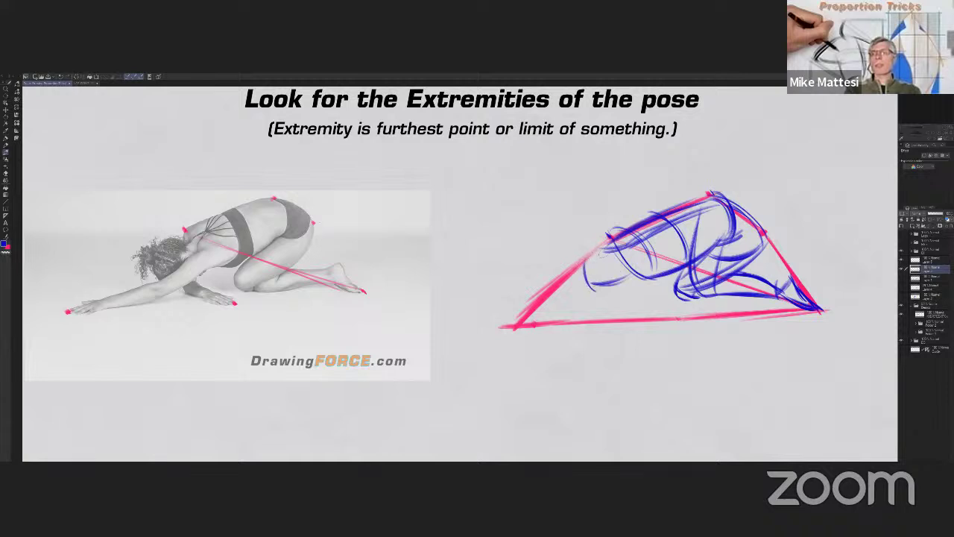
mouse_move(613, 246)
left_mouse_down()
mouse_move(589, 289)
mouse_move(644, 244)
mouse_move(628, 265)
mouse_move(638, 275)
left_mouse_up()
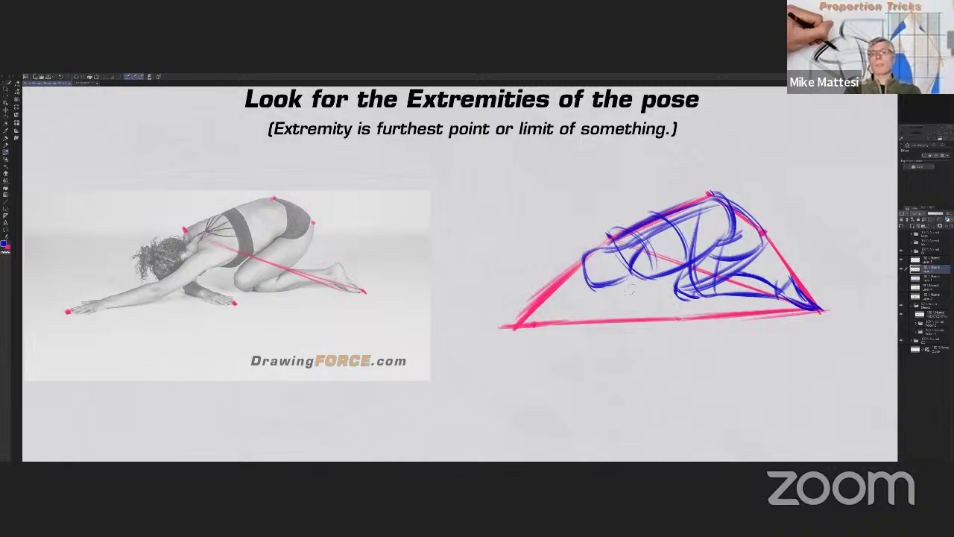
Draw the outstretched arm and hand in blue from the chest to the base line's far end, overlapping the head.
left_click_drag(571, 316, 656, 268)
mouse_move(592, 307)
left_mouse_down()
mouse_move(662, 264)
mouse_move(580, 312)
mouse_move(610, 297)
left_mouse_up()
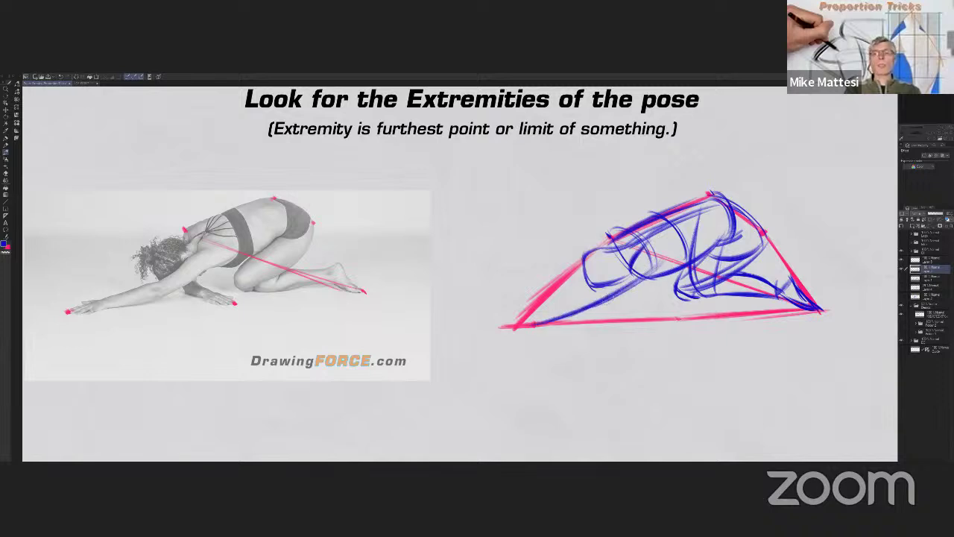
left_click_drag(510, 328, 573, 312)
left_click_drag(617, 276, 587, 299)
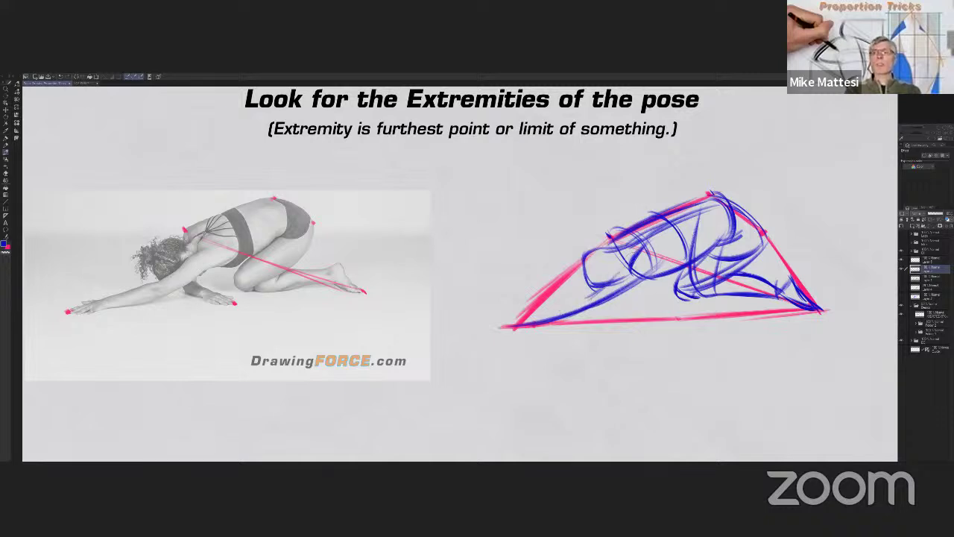
left_click_drag(631, 258, 585, 301)
left_click_drag(527, 322, 597, 286)
mouse_move(530, 313)
left_mouse_down()
mouse_move(539, 326)
mouse_move(495, 332)
left_mouse_up()
mouse_move(601, 286)
left_mouse_down()
mouse_move(586, 310)
mouse_move(542, 324)
left_mouse_up()
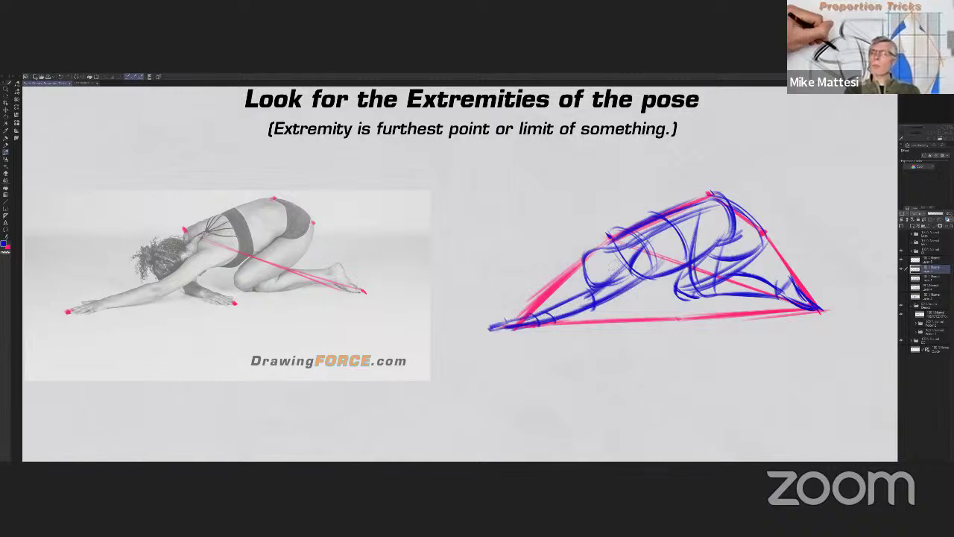
mouse_move(607, 246)
left_mouse_down()
mouse_move(613, 270)
mouse_move(600, 285)
left_mouse_up()
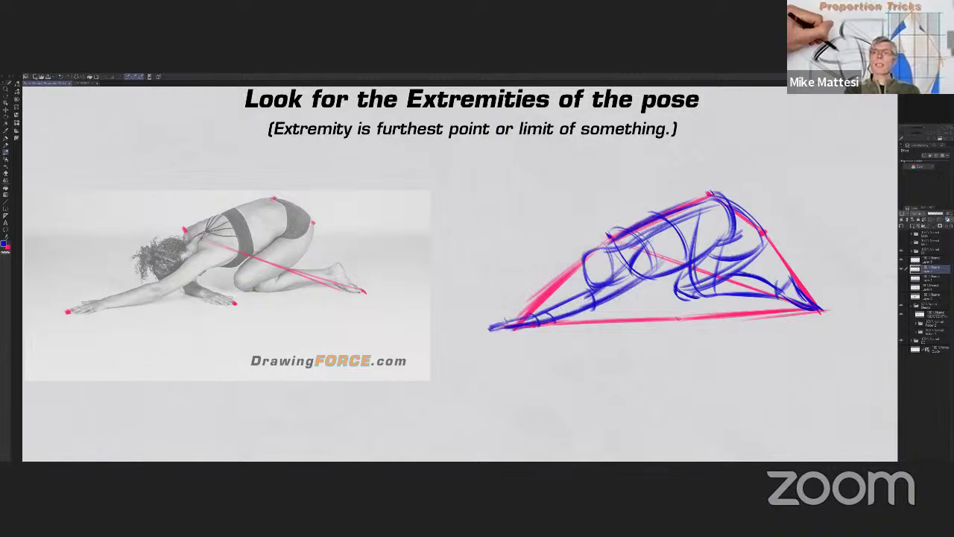
Draw the bent arm beneath the chest with its hand resting on the red base line.
mouse_move(638, 224)
left_mouse_down()
mouse_move(607, 251)
mouse_move(604, 236)
mouse_move(616, 304)
mouse_move(653, 317)
mouse_move(639, 304)
mouse_move(666, 301)
mouse_move(678, 320)
mouse_move(654, 315)
mouse_move(681, 315)
mouse_move(666, 303)
left_mouse_up()
mouse_move(665, 309)
left_mouse_down()
mouse_move(672, 302)
mouse_move(646, 306)
left_mouse_up()
left_click_drag(637, 313, 649, 300)
Add the rounded hair shape in front of the head and round off the shoulder in blue.
mouse_move(605, 267)
left_mouse_down()
mouse_move(601, 251)
mouse_move(583, 260)
mouse_move(556, 252)
mouse_move(558, 270)
left_mouse_up()
mouse_move(565, 277)
left_mouse_down()
mouse_move(582, 257)
mouse_move(614, 245)
left_mouse_up()
mouse_move(613, 276)
left_mouse_down()
mouse_move(633, 246)
mouse_move(653, 270)
mouse_move(578, 313)
mouse_move(561, 312)
left_mouse_up()
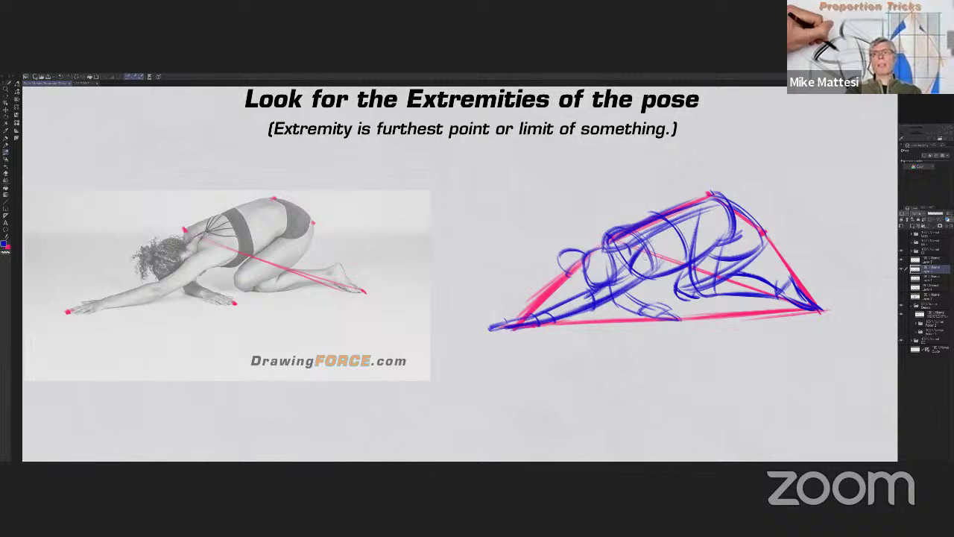
Reinforce the blue contours of the waist, hips, head, belly and folded legs.
mouse_move(665, 220)
left_mouse_down()
mouse_move(686, 261)
mouse_move(712, 245)
left_mouse_up()
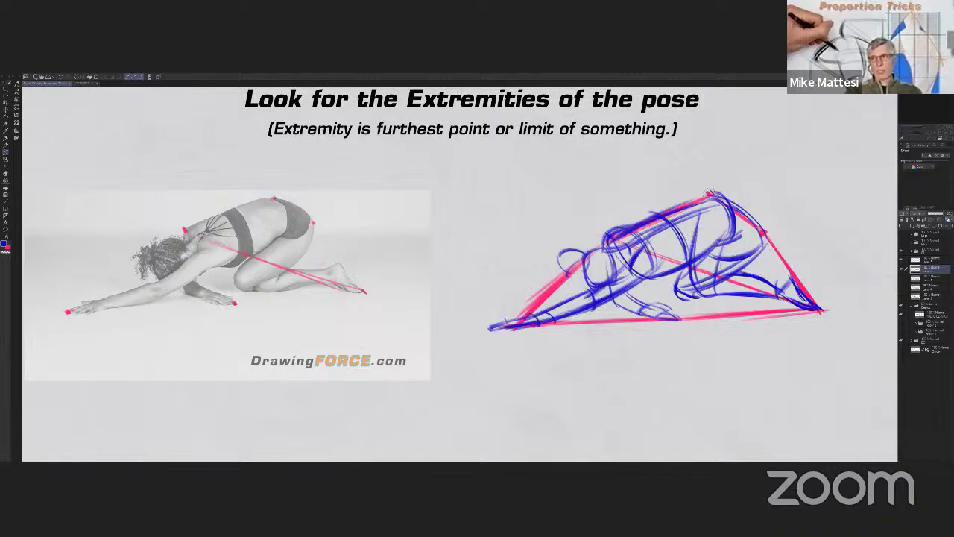
mouse_move(682, 204)
left_mouse_down()
mouse_move(706, 194)
mouse_move(757, 219)
left_mouse_up()
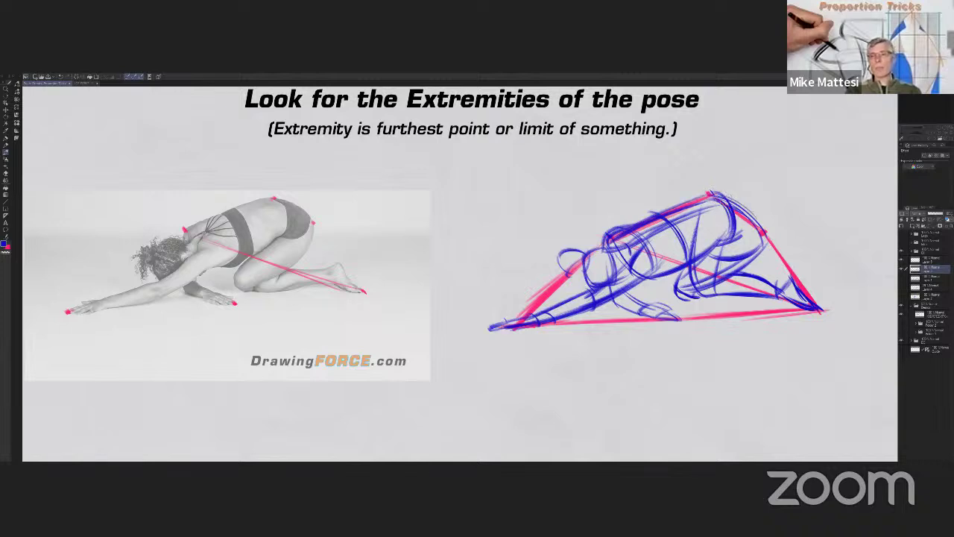
mouse_move(717, 192)
left_mouse_down()
mouse_move(769, 234)
mouse_move(756, 254)
left_mouse_up()
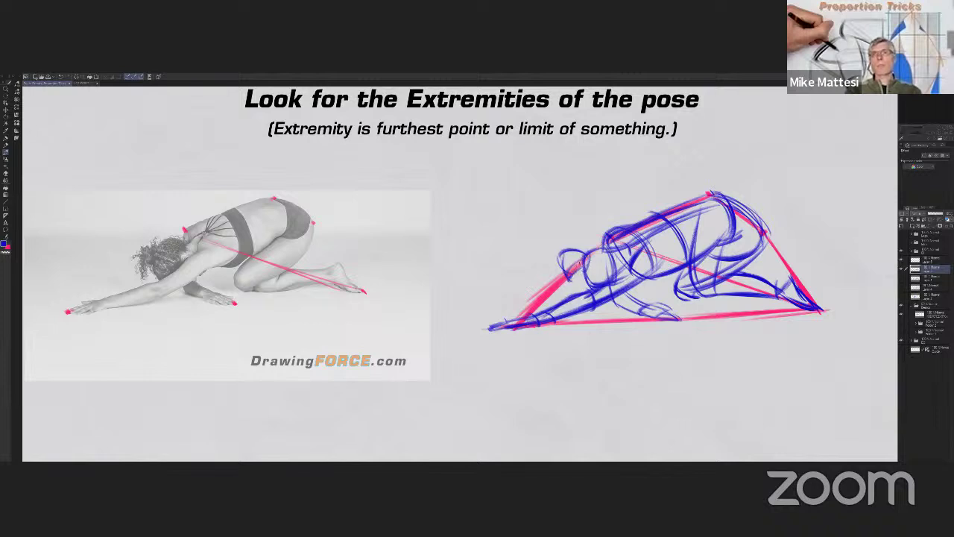
mouse_move(618, 249)
left_mouse_down()
mouse_move(590, 249)
mouse_move(595, 268)
left_mouse_up()
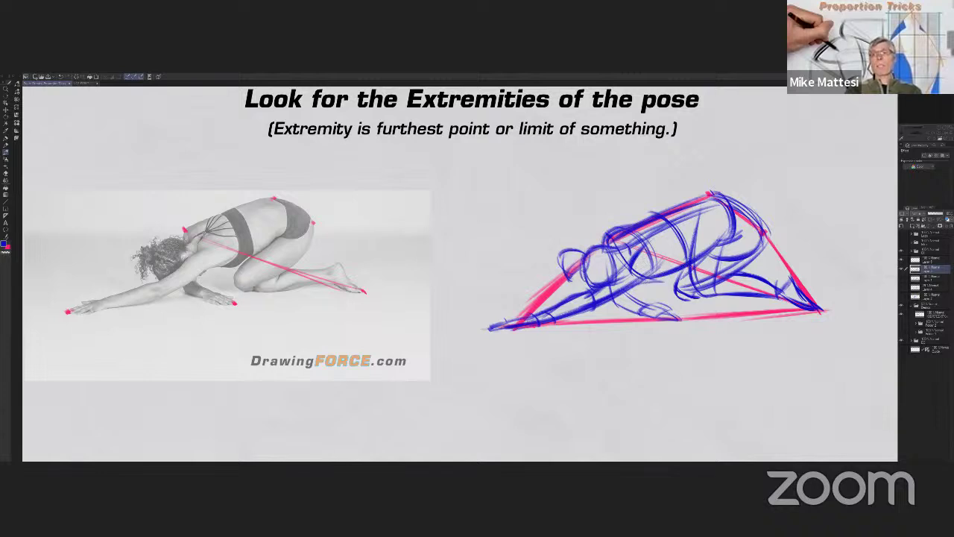
left_click_drag(689, 265, 626, 291)
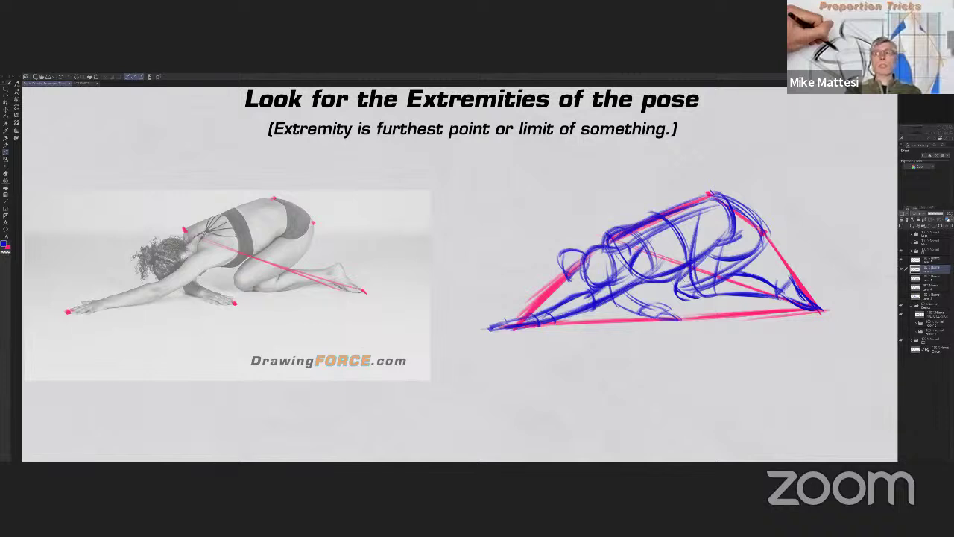
left_click_drag(692, 279, 679, 294)
left_click_drag(714, 252, 677, 289)
mouse_move(762, 246)
left_mouse_down()
mouse_move(693, 295)
mouse_move(710, 290)
left_mouse_up()
left_click_drag(787, 276, 775, 298)
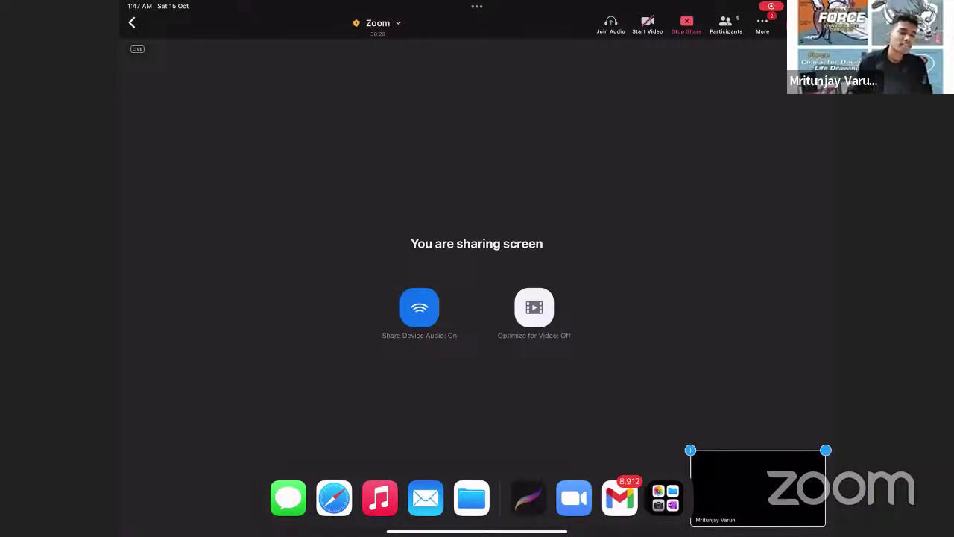
Switch to Procreate and hide the inserted image of anatomy notes beneath Layer 6.
left_click(528, 498)
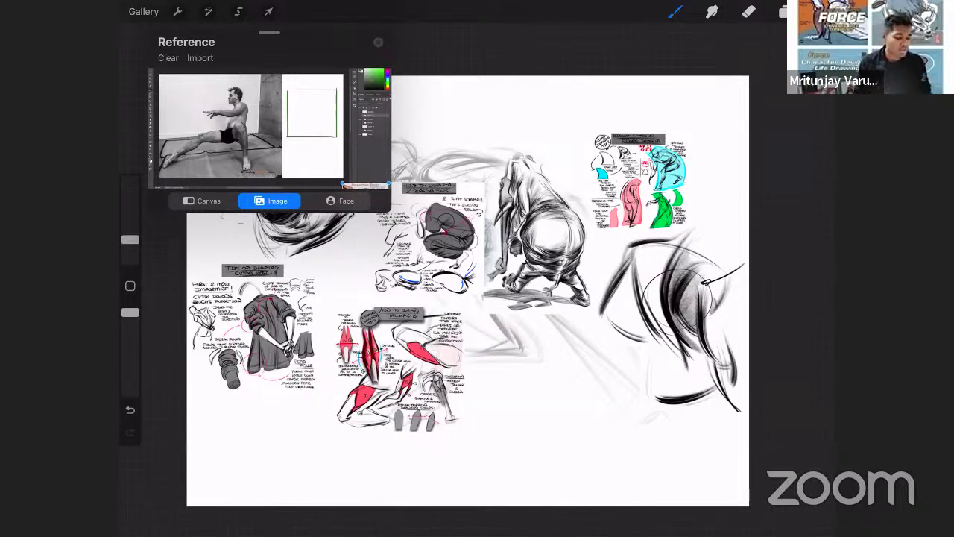
key("l")
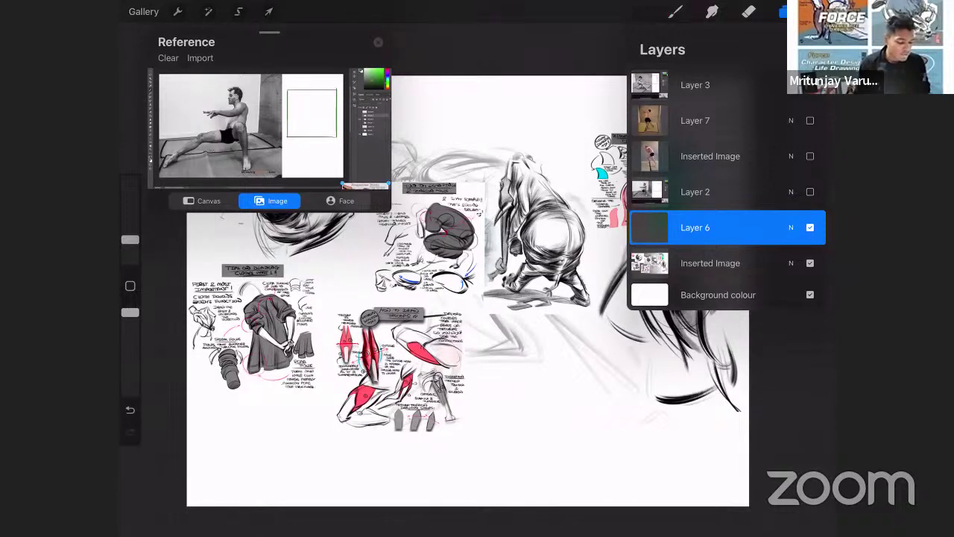
left_click(810, 263)
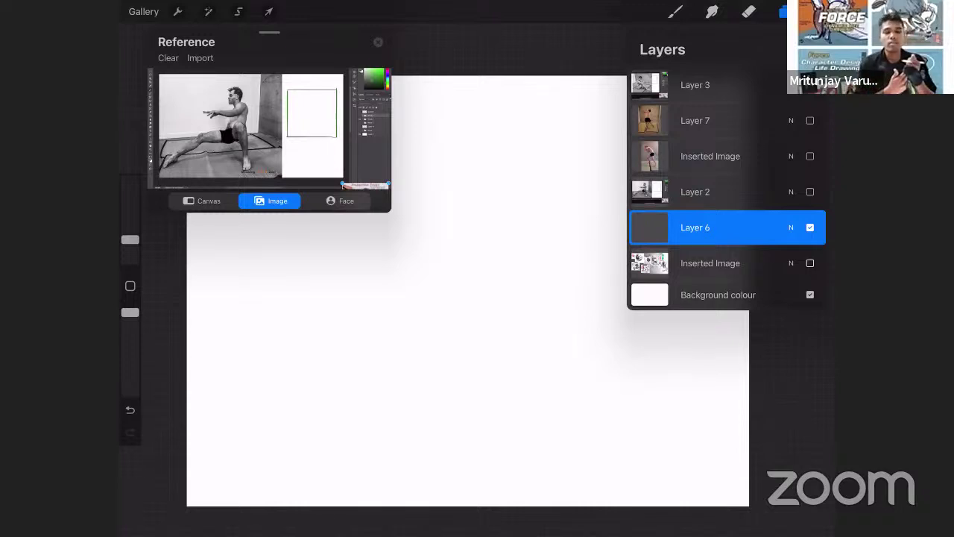
left_click(783, 11)
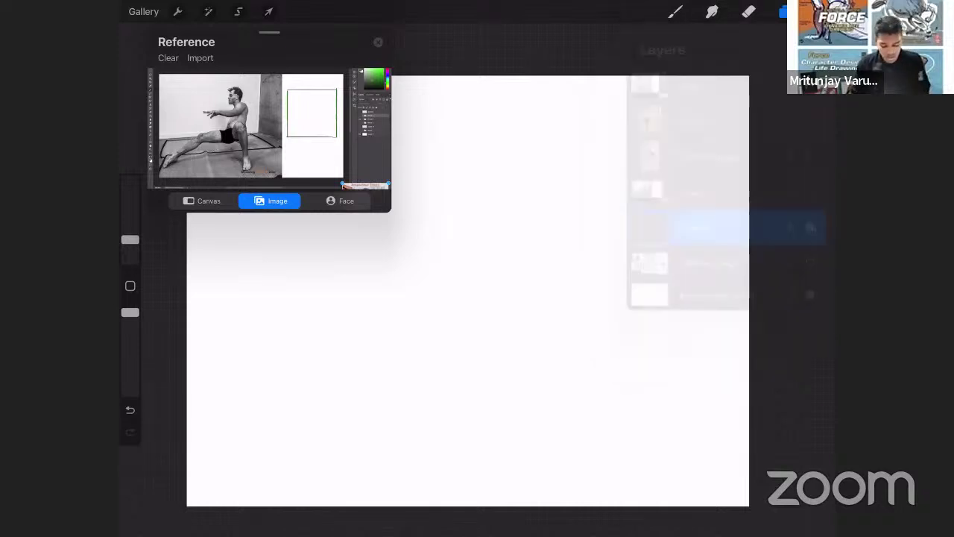
Enlarge the brush slightly and handwrite "SIZE/SCALE" in black on the blank canvas.
left_click_drag(130, 239, 130, 232)
mouse_move(461, 193)
left_mouse_down()
mouse_move(479, 196)
mouse_move(459, 214)
left_mouse_up()
left_click_drag(477, 195, 506, 197)
mouse_move(490, 199)
left_mouse_down()
mouse_move(489, 216)
mouse_move(507, 214)
mouse_move(507, 199)
left_mouse_up()
mouse_move(504, 199)
left_mouse_down()
mouse_move(526, 198)
mouse_move(533, 216)
mouse_move(564, 216)
mouse_move(545, 238)
left_mouse_up()
left_click_drag(594, 199, 577, 221)
mouse_move(598, 213)
left_mouse_down()
mouse_move(610, 202)
mouse_move(601, 219)
left_mouse_up()
mouse_move(615, 219)
left_mouse_down()
mouse_move(625, 198)
mouse_move(631, 220)
left_mouse_up()
left_click_drag(640, 201, 647, 221)
left_click_drag(650, 201, 663, 200)
left_click_drag(649, 210, 680, 217)
Handwrite "DEPTH" on the line below "SIZE/SCALE".
mouse_move(504, 233)
left_mouse_down()
mouse_move(504, 257)
mouse_move(529, 258)
left_mouse_up()
mouse_move(527, 238)
left_mouse_down()
mouse_move(550, 238)
mouse_move(550, 249)
left_mouse_up()
left_click_drag(531, 257, 554, 255)
mouse_move(553, 236)
left_mouse_down()
mouse_move(553, 256)
mouse_move(557, 249)
left_mouse_up()
mouse_move(575, 238)
left_mouse_down()
mouse_move(576, 257)
mouse_move(597, 240)
left_mouse_up()
left_click_drag(595, 238, 595, 263)
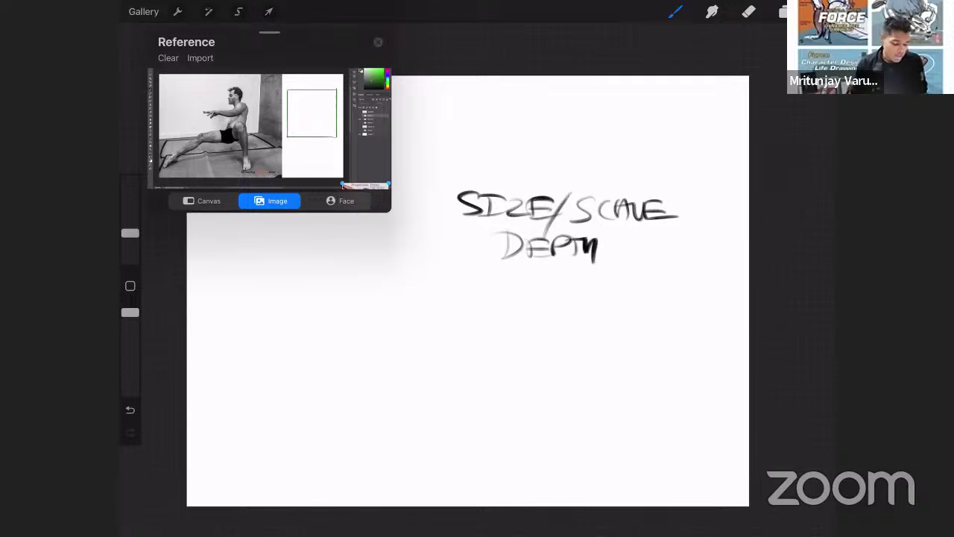
Handwrite "OVERLAPS" on the line below "DEPTH".
left_click_drag(522, 274, 521, 275)
mouse_move(539, 278)
left_mouse_down()
mouse_move(547, 298)
mouse_move(556, 276)
left_mouse_up()
mouse_move(565, 277)
left_mouse_down()
mouse_move(565, 297)
mouse_move(585, 292)
left_mouse_up()
mouse_move(580, 293)
left_mouse_down()
mouse_move(596, 276)
mouse_move(604, 295)
left_mouse_up()
mouse_move(609, 273)
left_mouse_down()
mouse_move(610, 295)
mouse_move(620, 294)
left_mouse_up()
mouse_move(619, 294)
left_mouse_down()
mouse_move(627, 272)
mouse_move(632, 293)
left_mouse_up()
left_click_drag(638, 270, 639, 292)
left_click_drag(638, 270, 657, 290)
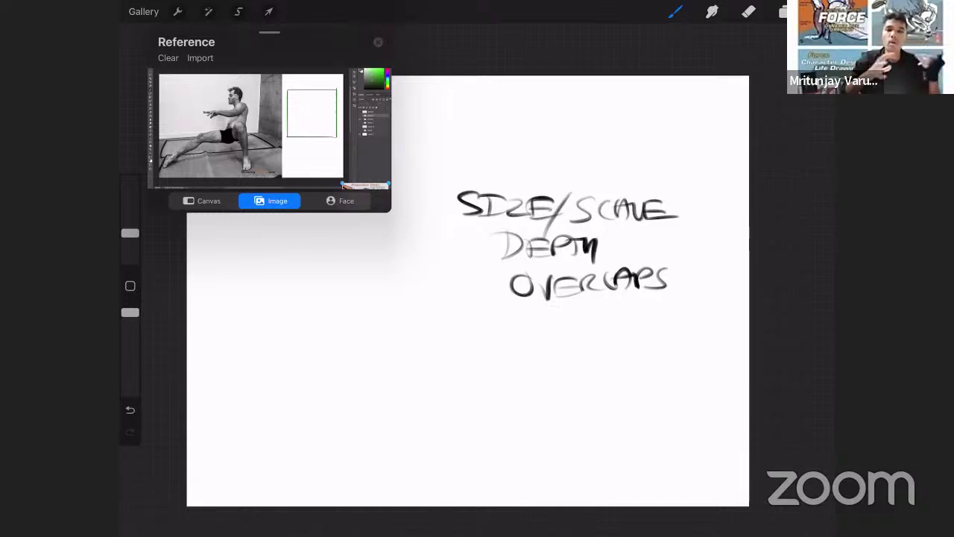
Hide the handwritten notes on Layer 6, then show and select Layer 2 with the lunging-pose photo.
left_click(783, 11)
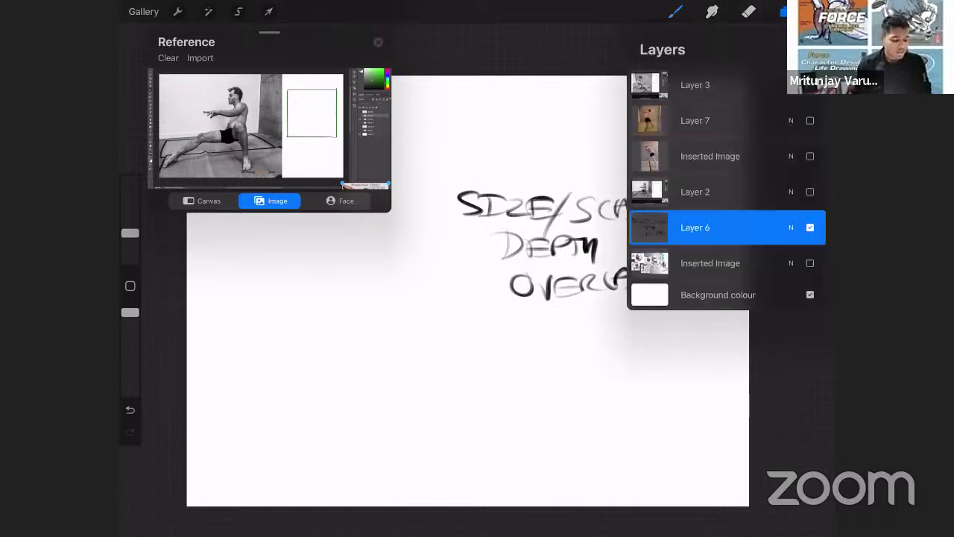
left_click(811, 227)
left_click(811, 191)
left_click(716, 192)
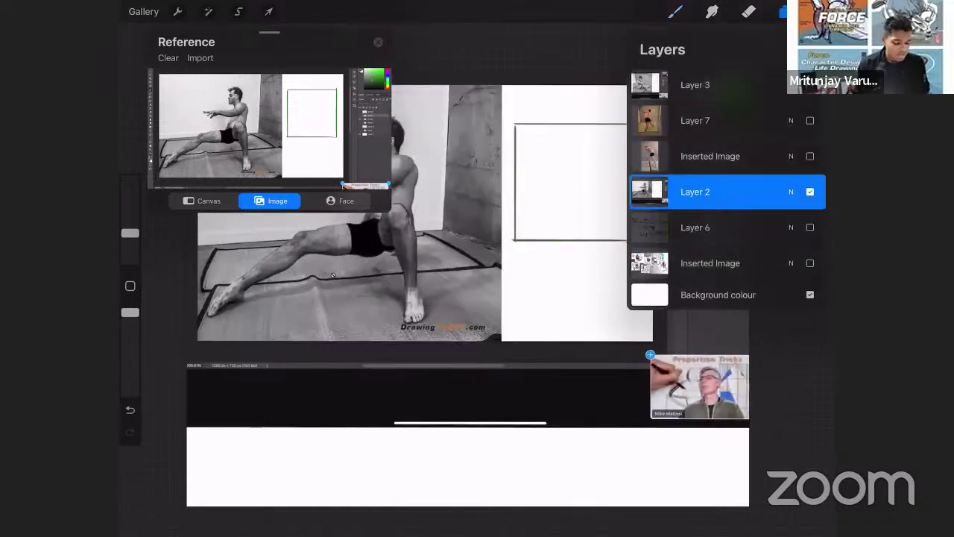
scroll(379, 332, "up", 2)
left_click(378, 332)
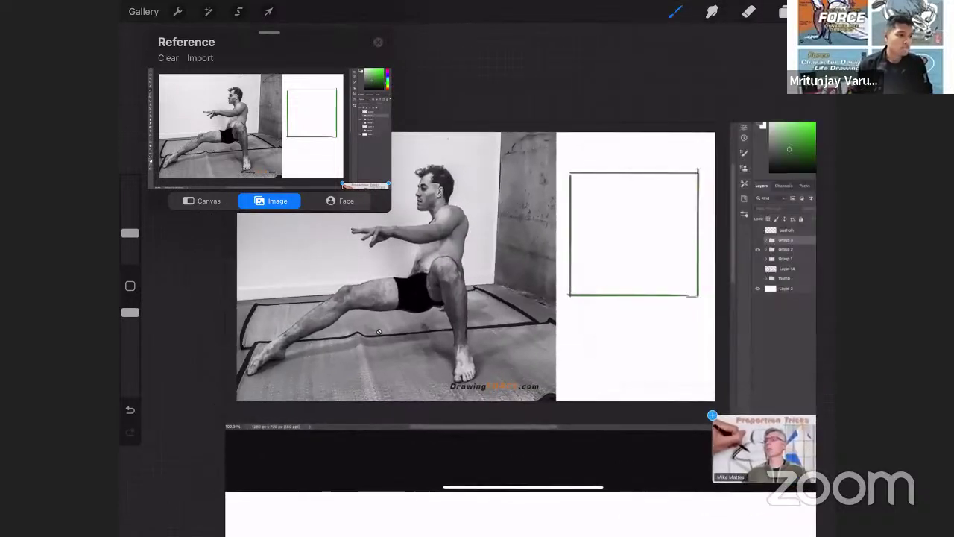
scroll(406, 341, "up", 2)
scroll(514, 268, "up", 2)
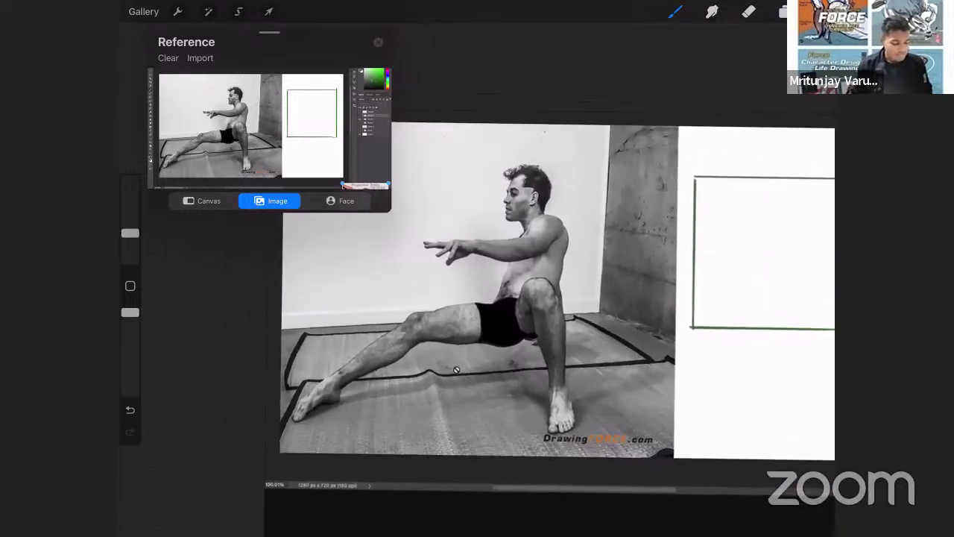
Add a new layer above the lunging-pose photo and reduce the brush size.
left_click(783, 11)
left_click(458, 370)
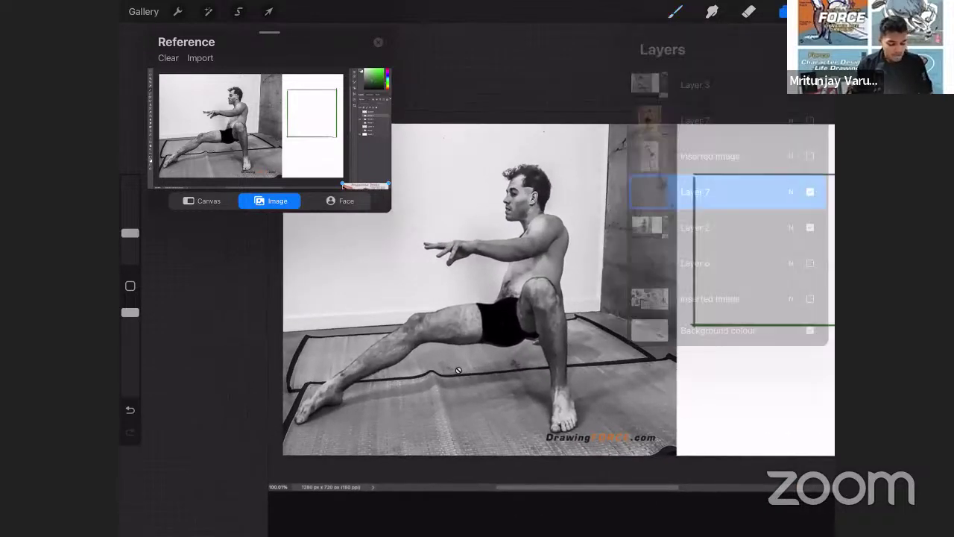
scroll(462, 381, "up", 2)
left_click_drag(129, 232, 130, 243)
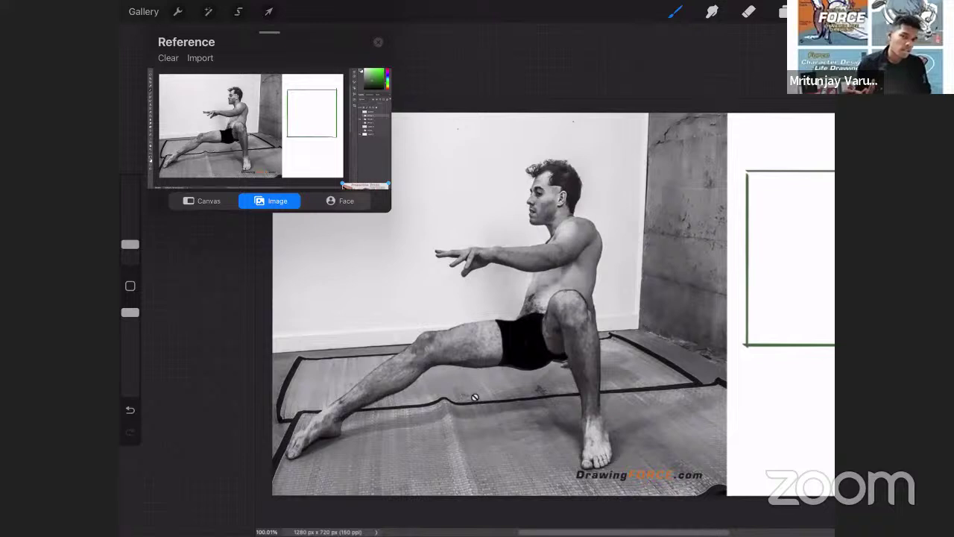
scroll(553, 313, "up", 2)
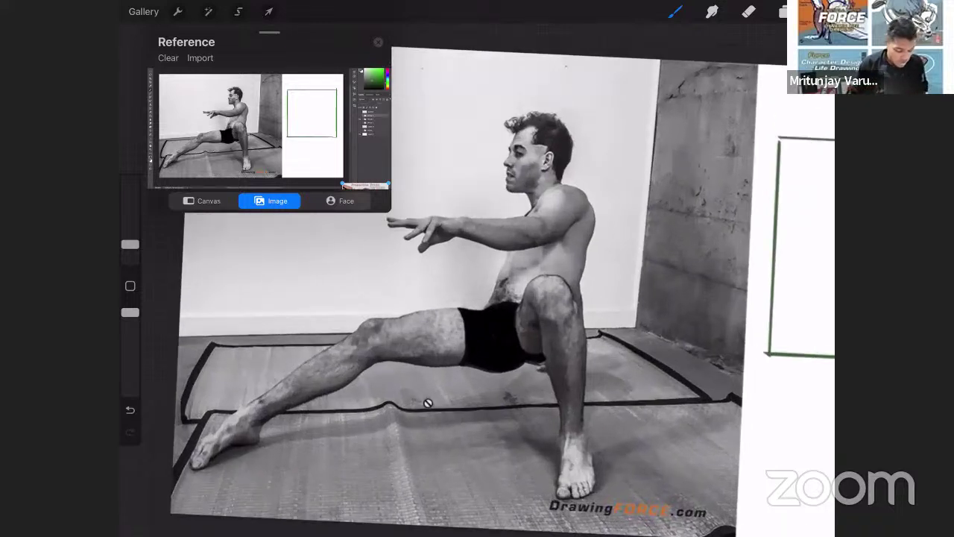
mouse_move(558, 356)
left_mouse_down()
mouse_move(543, 375)
mouse_move(535, 361)
left_mouse_up()
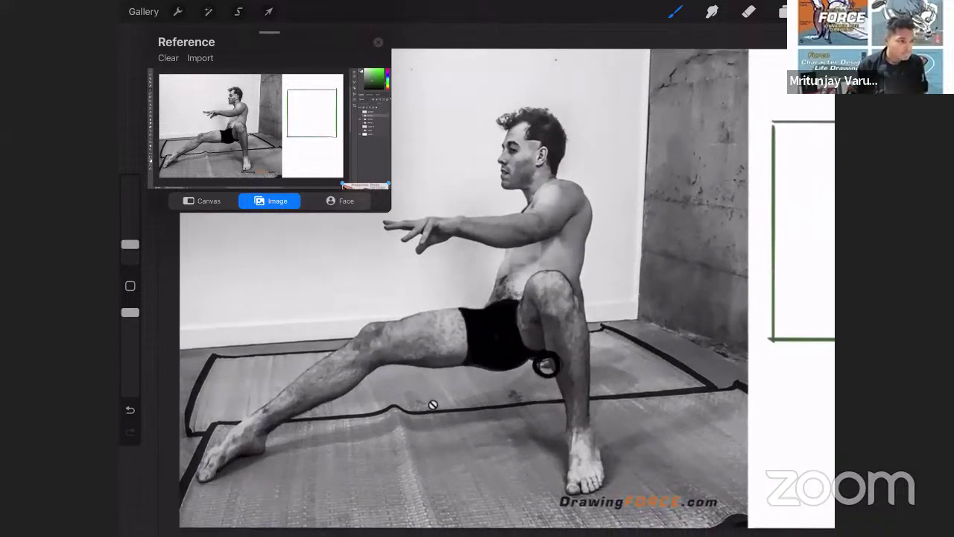
key("ctrl+z")
Set the brush colour to Dark Red.
key("c")
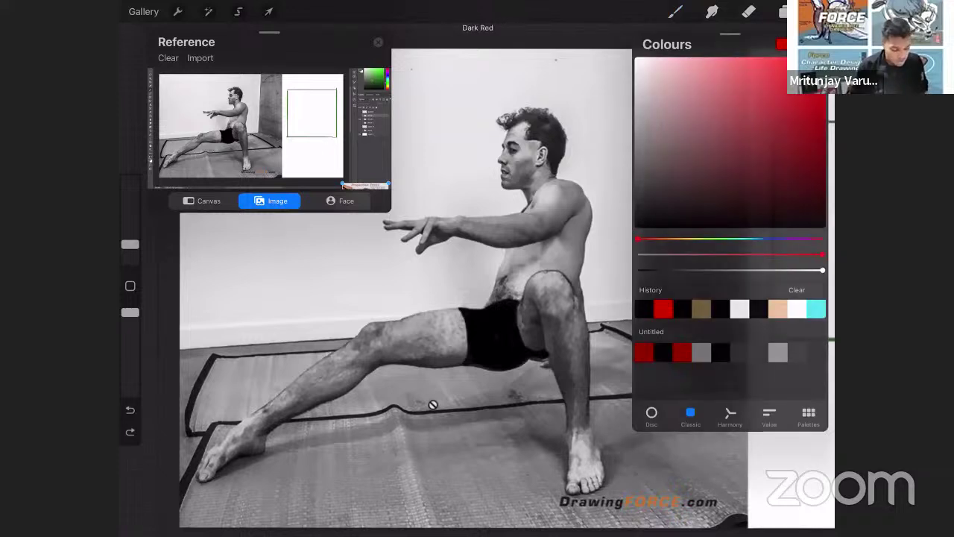
left_click_drag(561, 353, 553, 349)
key("ctrl+z")
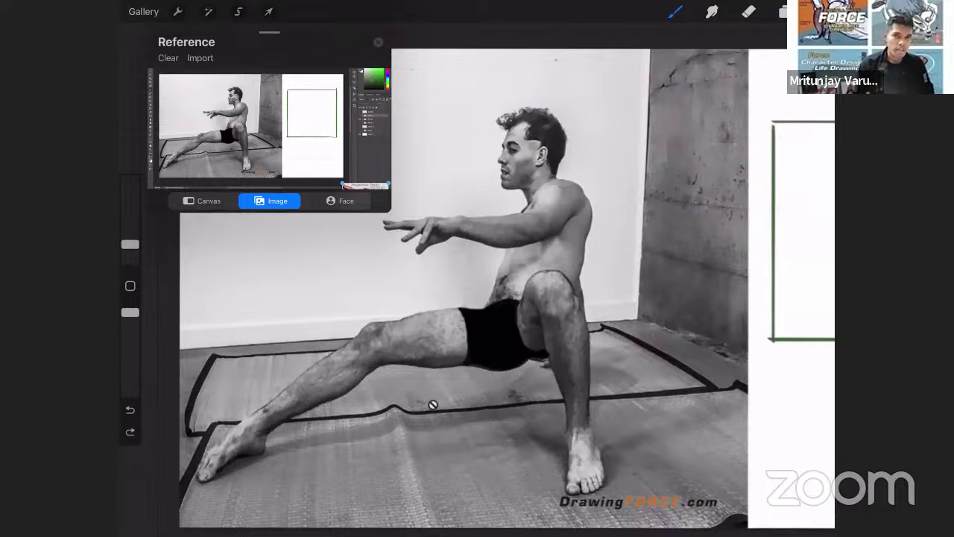
left_click_drag(593, 229, 621, 336)
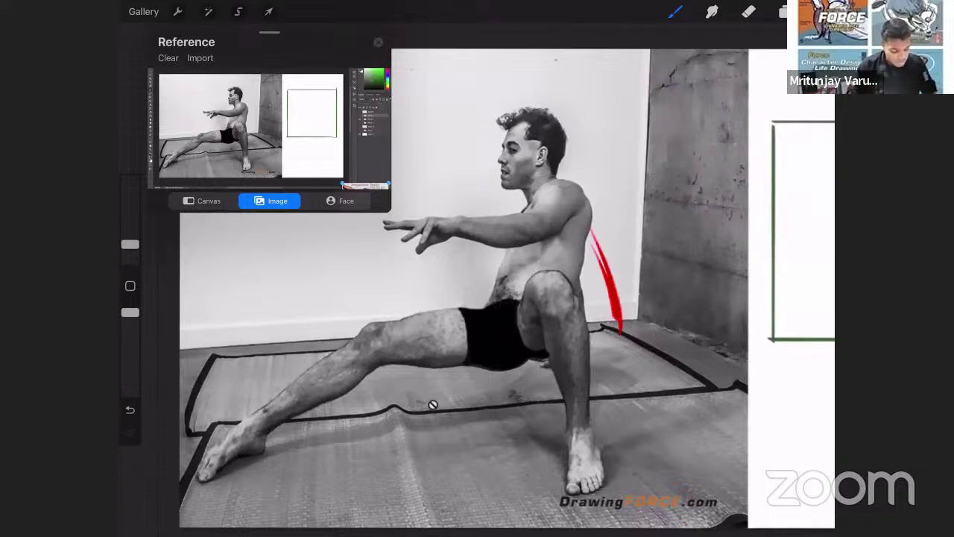
key("ctrl+z")
Sketch the hidden supporting arm and hand behind the torso in red, and retrace them in black.
left_click_drag(553, 228, 616, 325)
mouse_move(586, 276)
left_mouse_down()
mouse_move(618, 357)
mouse_move(657, 358)
left_mouse_up()
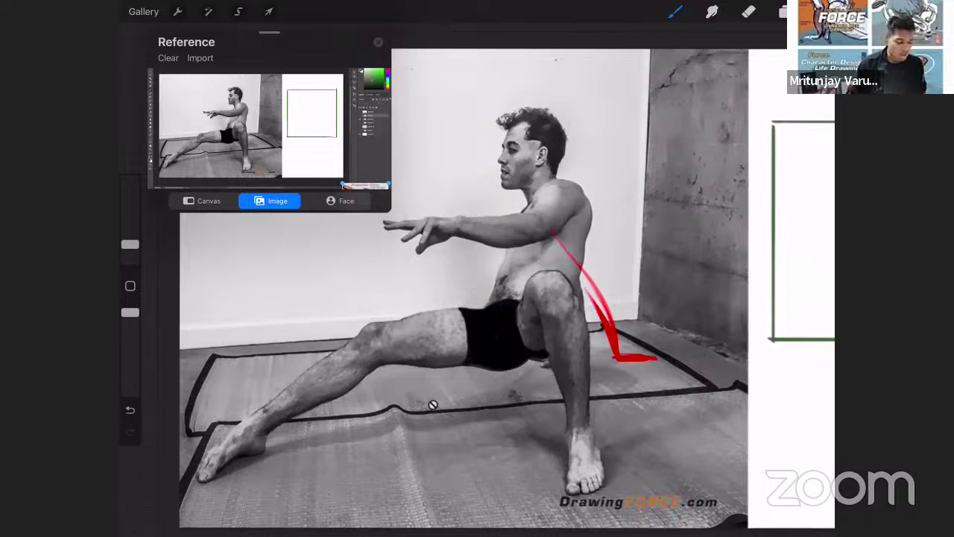
key("c")
key("c")
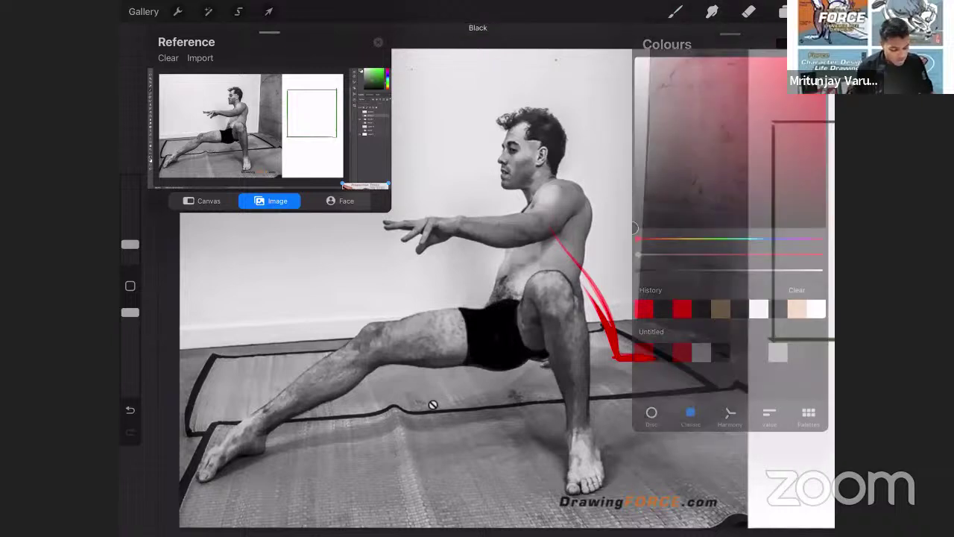
left_click_drag(583, 270, 620, 363)
mouse_move(587, 300)
left_mouse_down()
mouse_move(622, 368)
mouse_move(657, 355)
left_mouse_up()
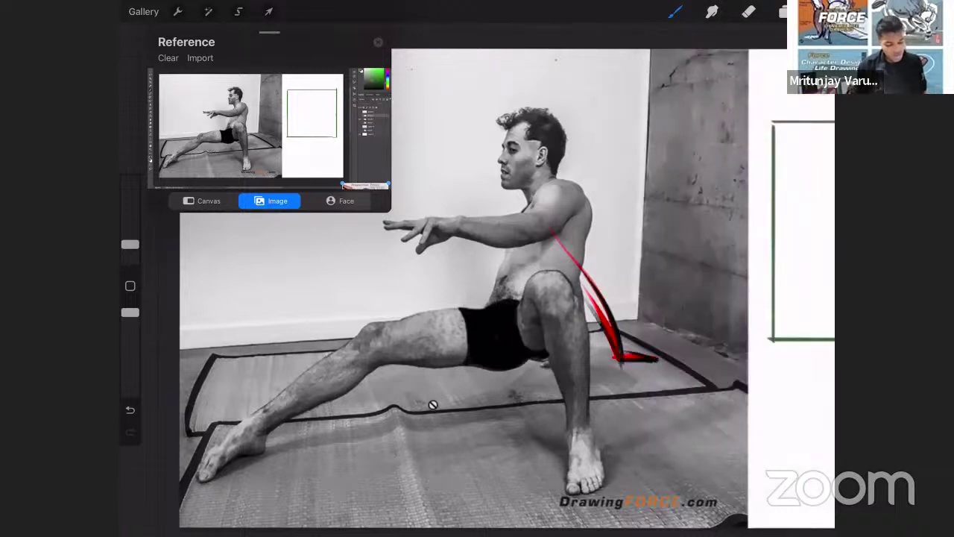
Draw black boxes around the outstretched hand and the sketched supporting hand on the mat.
scroll(463, 298, "up", 2)
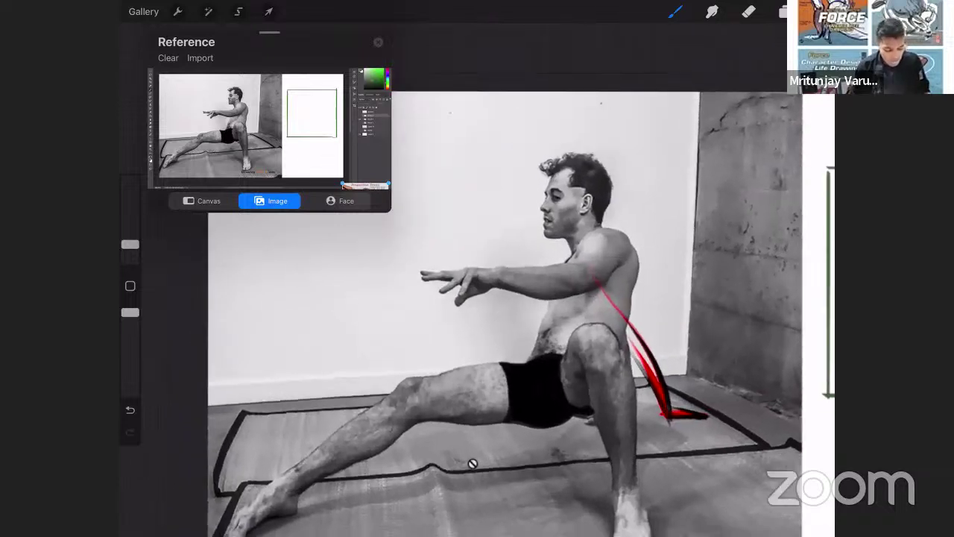
mouse_move(421, 257)
left_mouse_down()
mouse_move(422, 312)
mouse_move(501, 254)
mouse_move(505, 304)
left_mouse_up()
left_click_drag(501, 249, 501, 313)
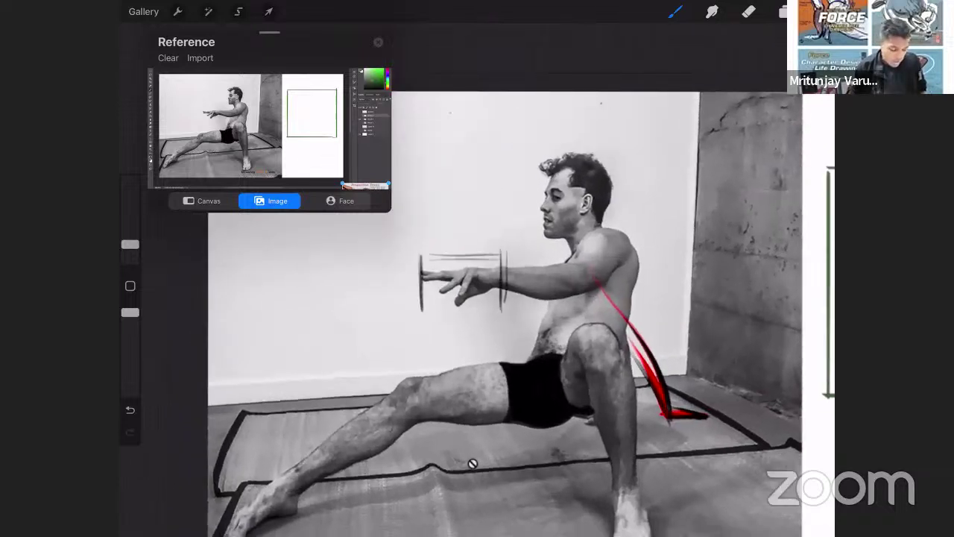
left_click_drag(430, 307, 507, 308)
left_click_drag(424, 306, 510, 307)
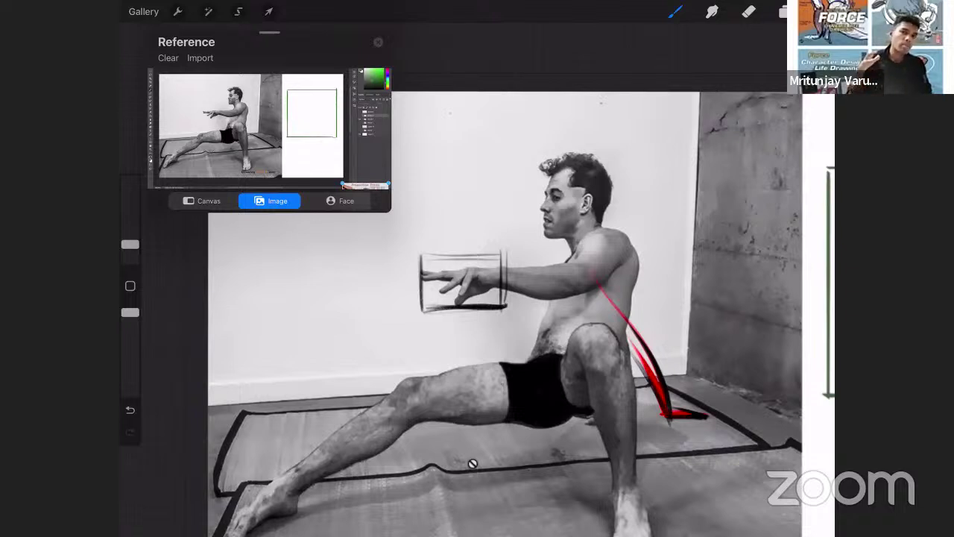
left_click_drag(471, 462, 385, 437)
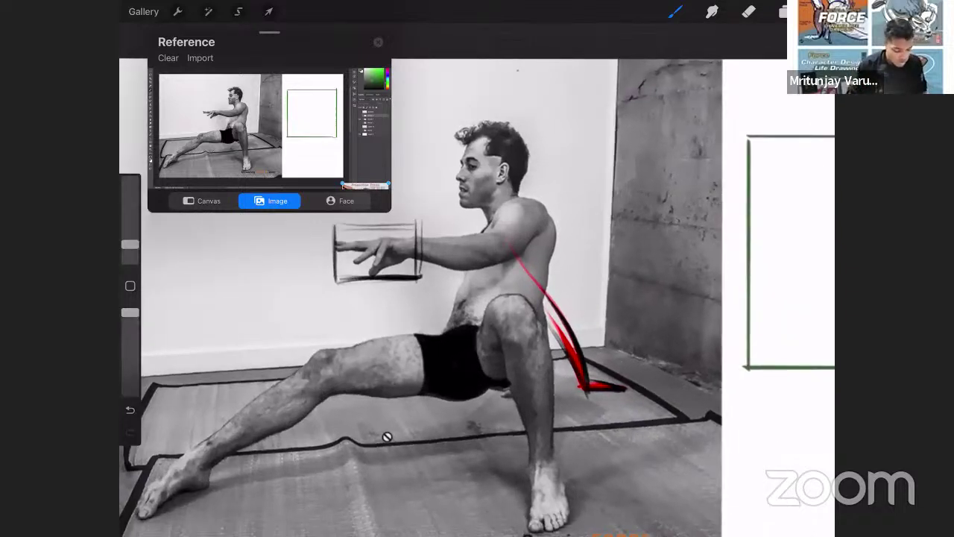
mouse_move(585, 374)
left_mouse_down()
mouse_move(585, 407)
mouse_move(635, 366)
mouse_move(631, 403)
mouse_move(640, 401)
mouse_move(586, 407)
left_mouse_up()
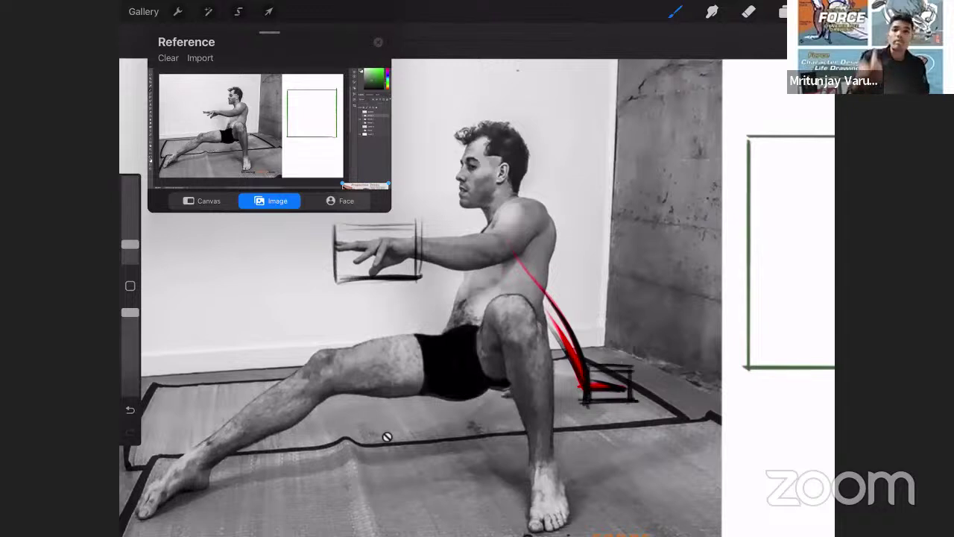
scroll(387, 437, "down", 3)
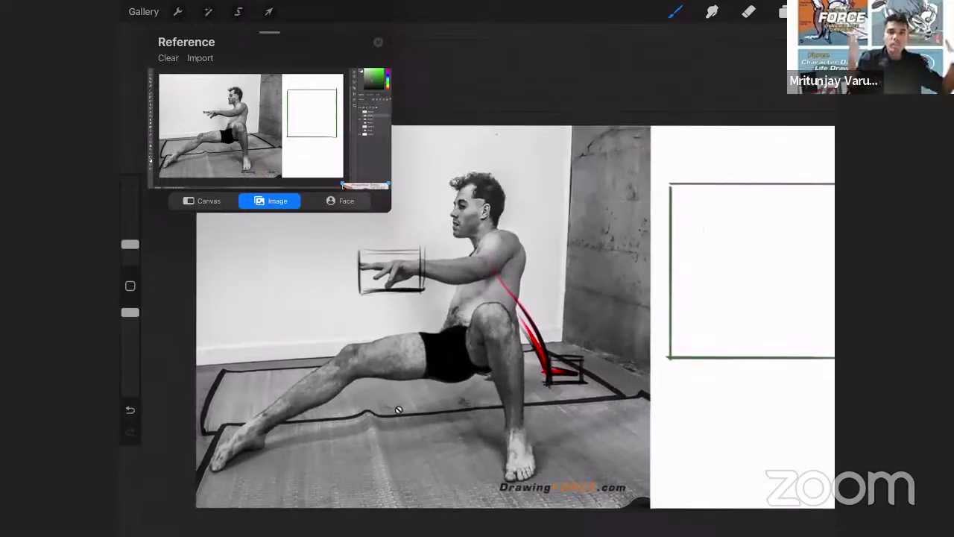
scroll(399, 410, "down", 2)
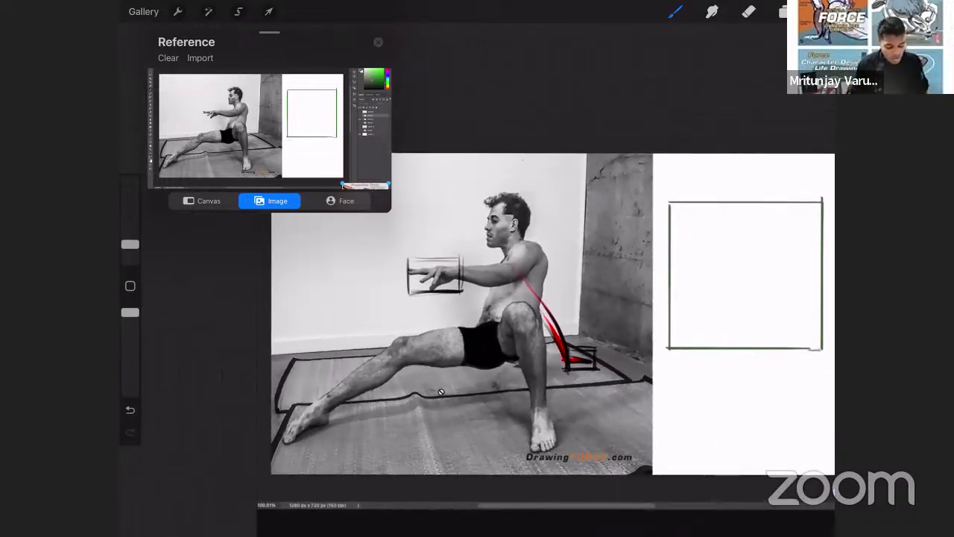
left_click_drag(717, 185, 758, 171)
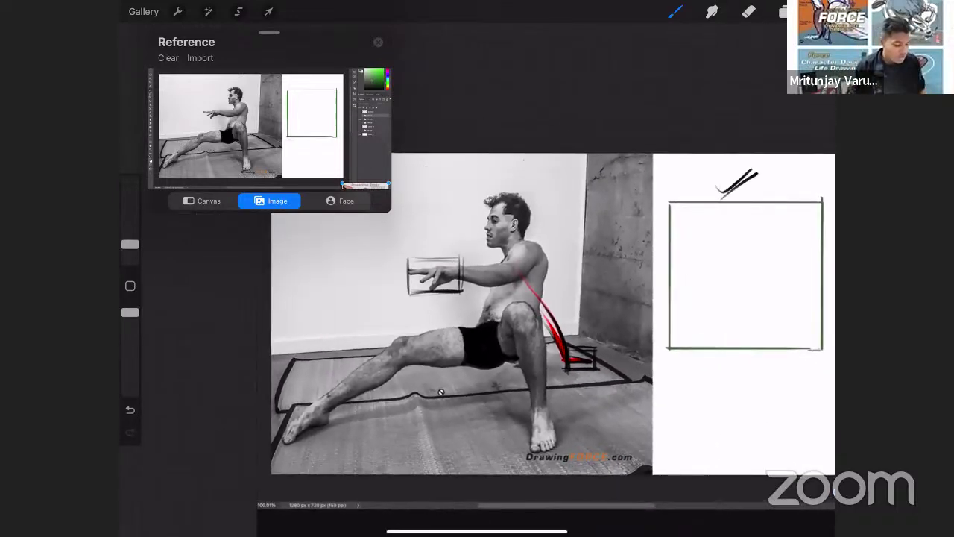
scroll(554, 313, "down", 1)
key("ctrl+z")
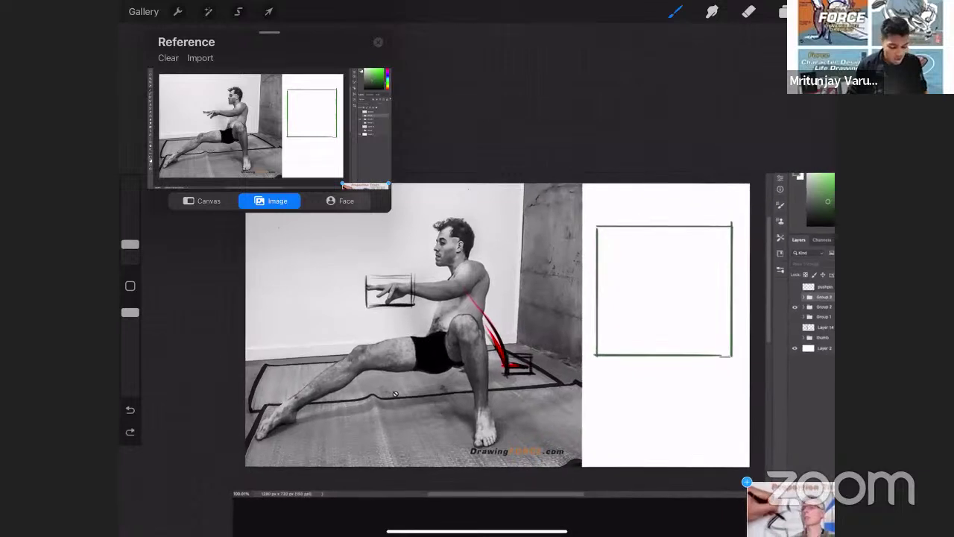
Sketch loose black extremity lines along the left side, top and right side of the lunging figure.
scroll(497, 325, "up", 1)
left_click_drag(323, 224, 317, 419)
left_click_drag(316, 263, 312, 425)
left_click_drag(311, 228, 309, 425)
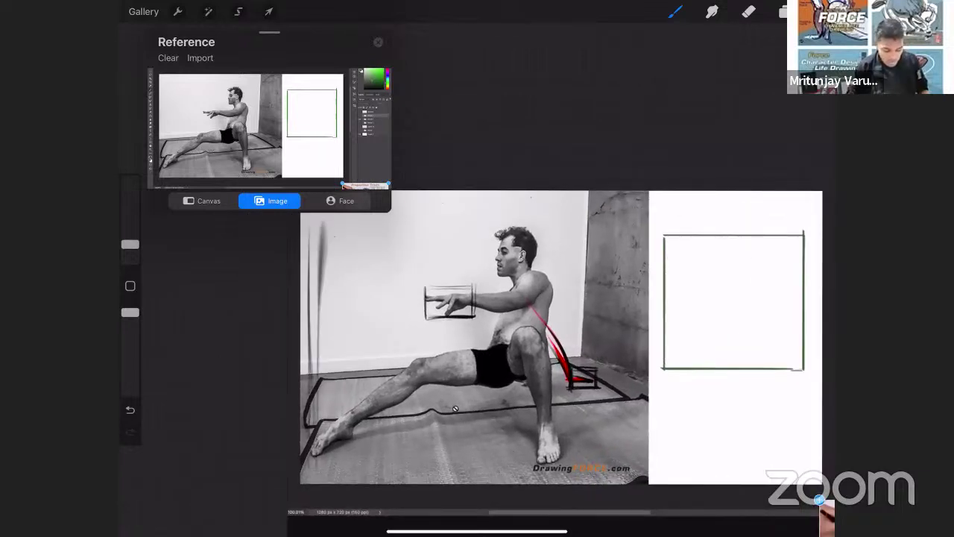
left_click_drag(346, 223, 577, 216)
left_click_drag(360, 223, 561, 222)
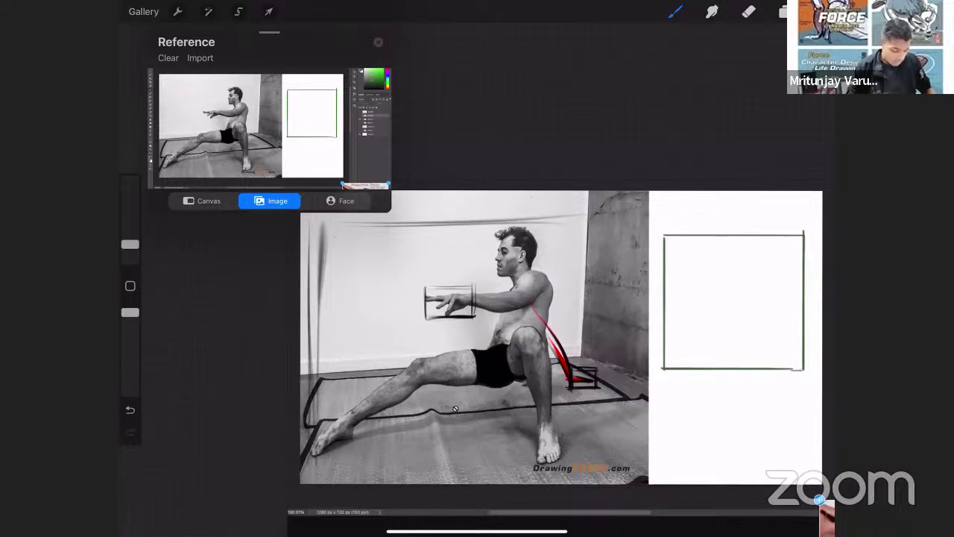
left_click_drag(593, 240, 597, 448)
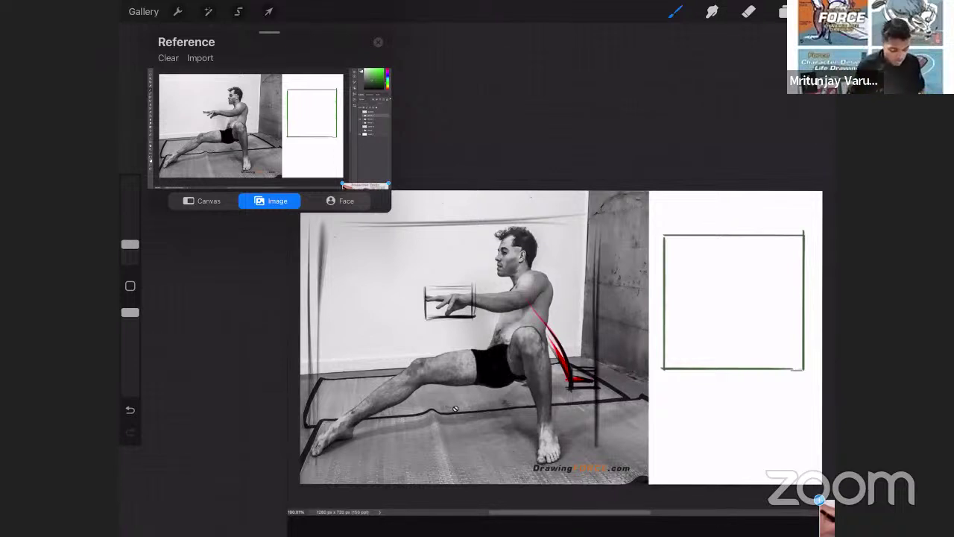
Sketch the black bottom extremity line across the mat at the level of the feet.
left_click_drag(334, 448, 632, 449)
left_click_drag(372, 450, 608, 451)
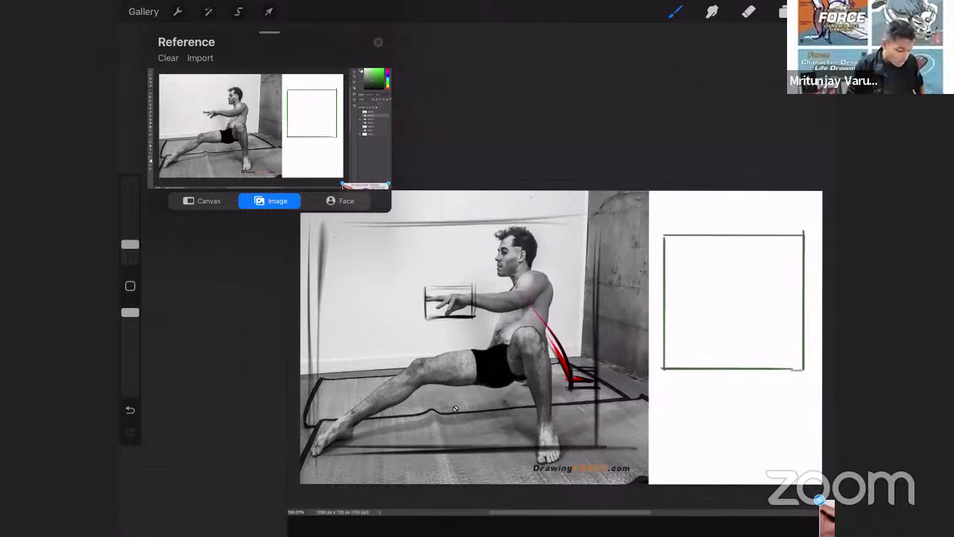
left_click_drag(323, 451, 638, 450)
left_click_drag(353, 455, 603, 455)
Close the Reference window and darken the top extremity line above the figure's head.
scroll(561, 337, "up", 2)
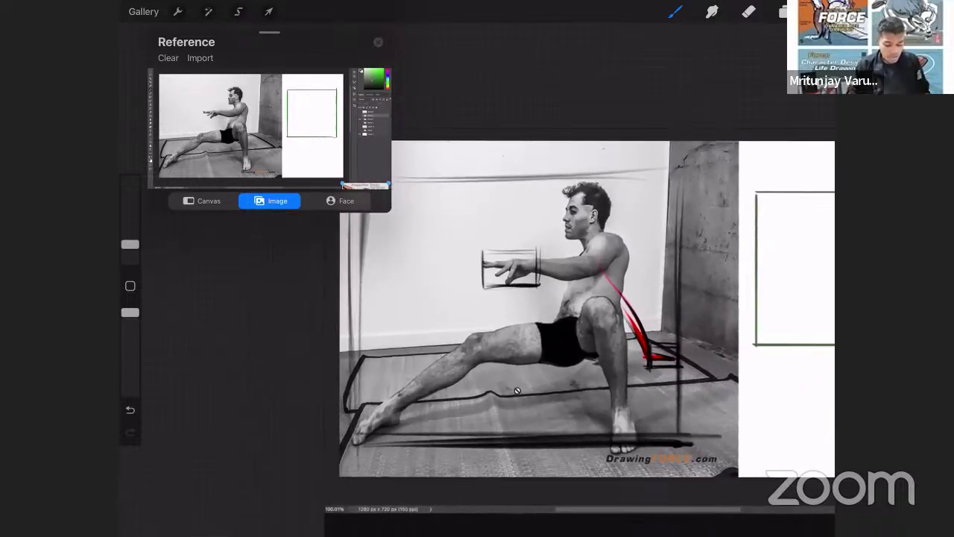
left_click(378, 42)
scroll(577, 311, "right", 1)
scroll(519, 302, "up", 2)
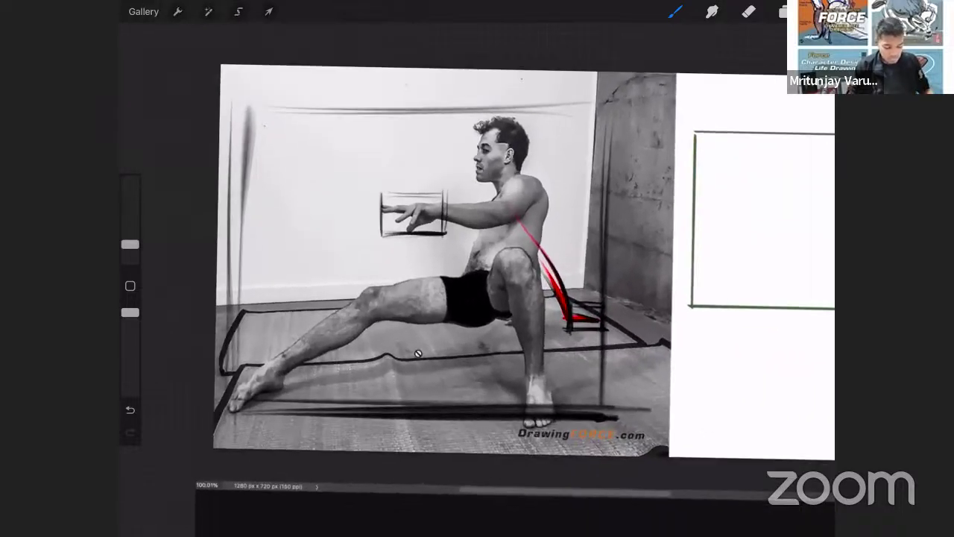
left_click_drag(205, 100, 533, 98)
left_click_drag(240, 102, 608, 97)
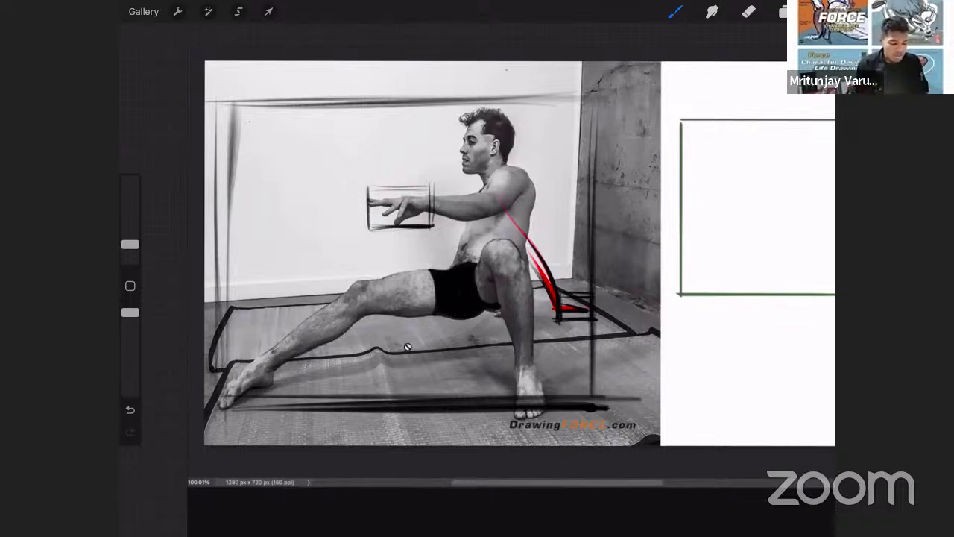
Switch the brush colour to red and retrace the boxes around the supporting hand and the outstretched hand.
left_click(820, 11)
left_click(665, 308)
left_click(819, 11)
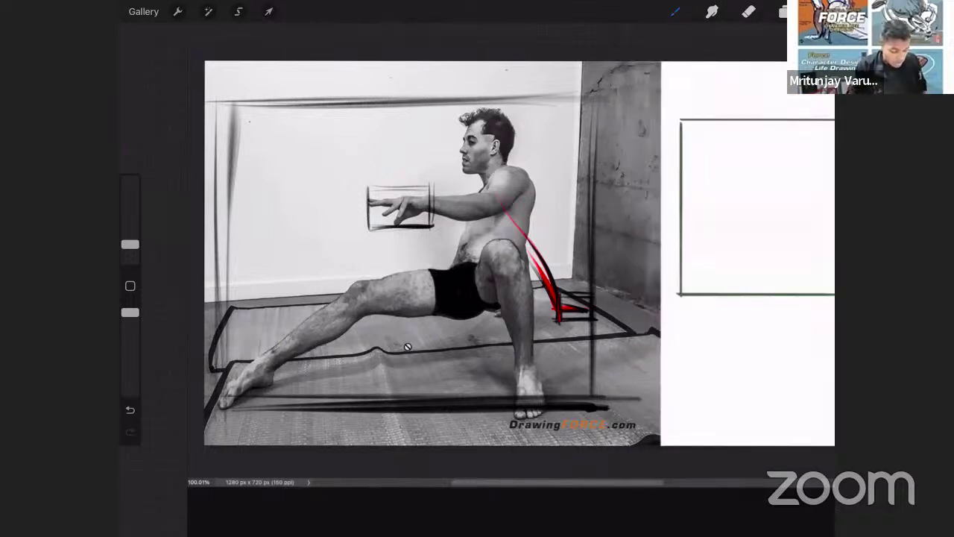
mouse_move(559, 322)
left_mouse_down()
mouse_move(592, 293)
mouse_move(595, 322)
mouse_move(546, 324)
left_mouse_up()
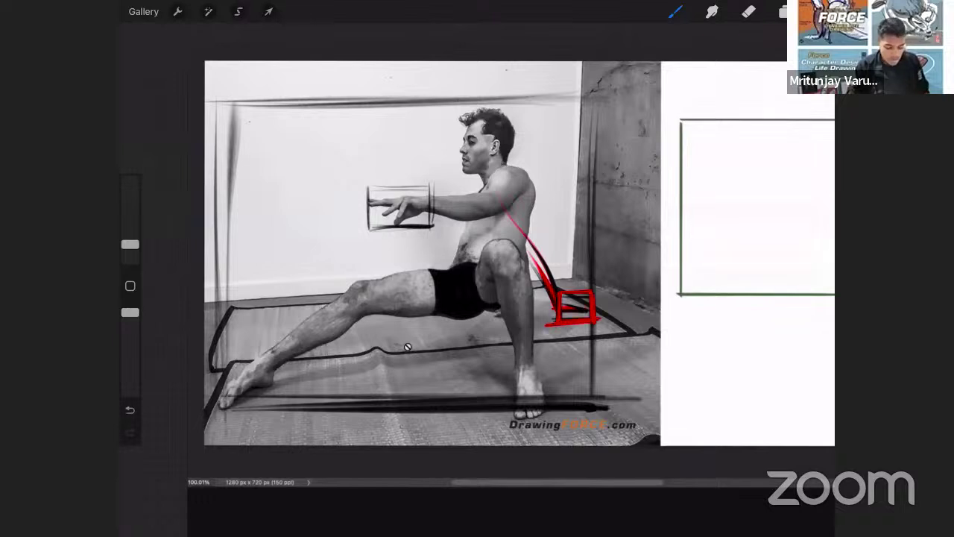
mouse_move(368, 187)
left_mouse_down()
mouse_move(368, 228)
mouse_move(441, 184)
left_mouse_up()
left_click_drag(433, 185, 430, 229)
left_click_drag(358, 230, 443, 224)
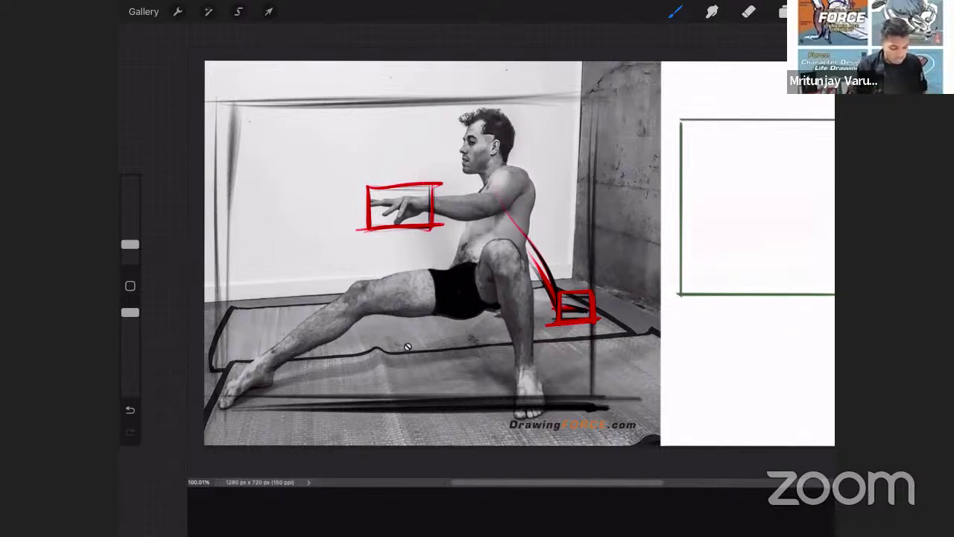
Draw a red box around the planted front foot, from the ankle to the toes.
mouse_move(501, 365)
left_mouse_down()
mouse_move(550, 364)
mouse_move(529, 366)
left_mouse_up()
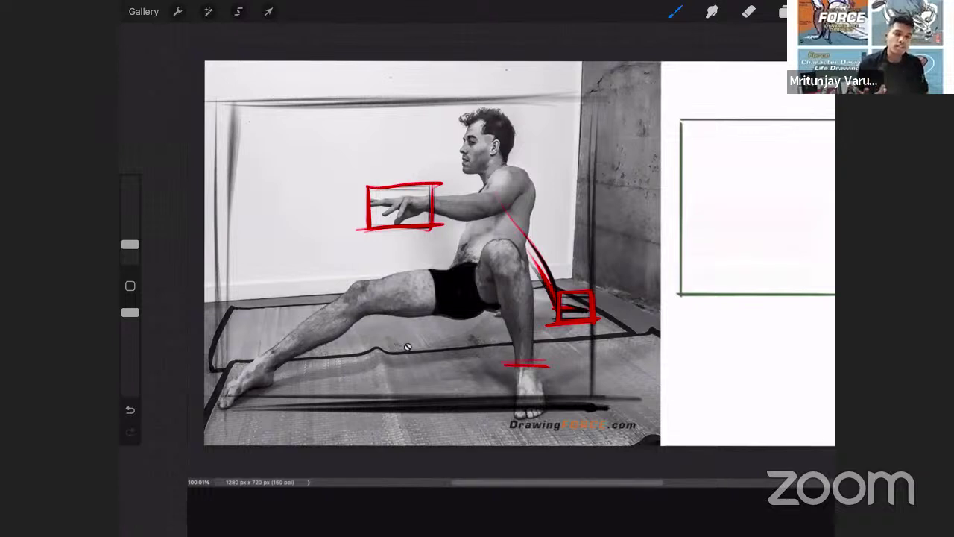
left_click_drag(507, 365, 510, 425)
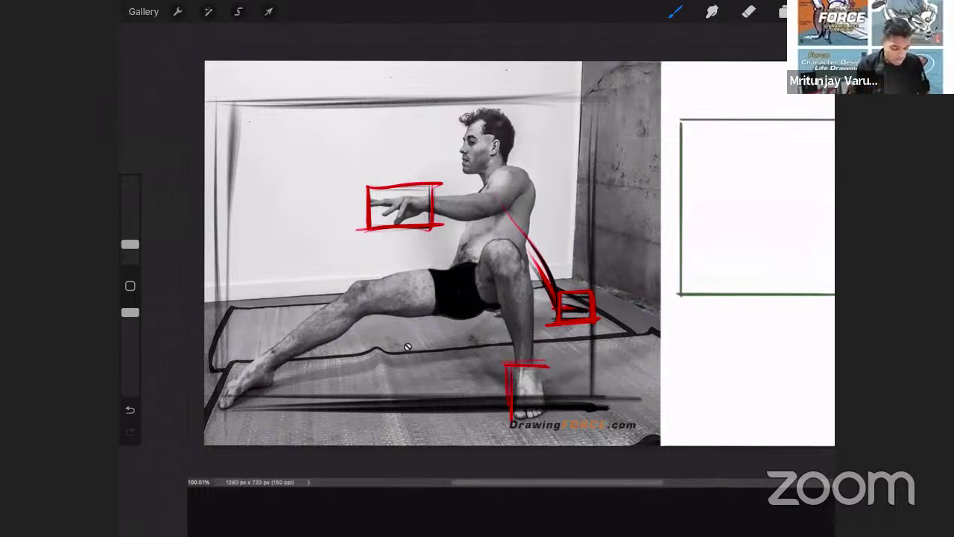
left_click_drag(543, 365, 540, 419)
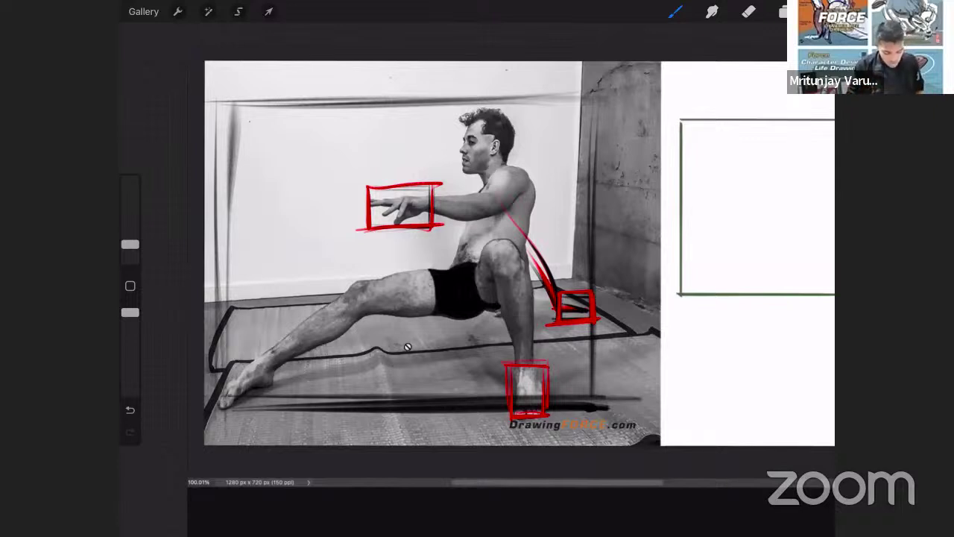
Draw a thick slanted red line connecting the toes of both feet, with a dashed horizontal red line beneath it for comparison.
left_click_drag(224, 403, 552, 416)
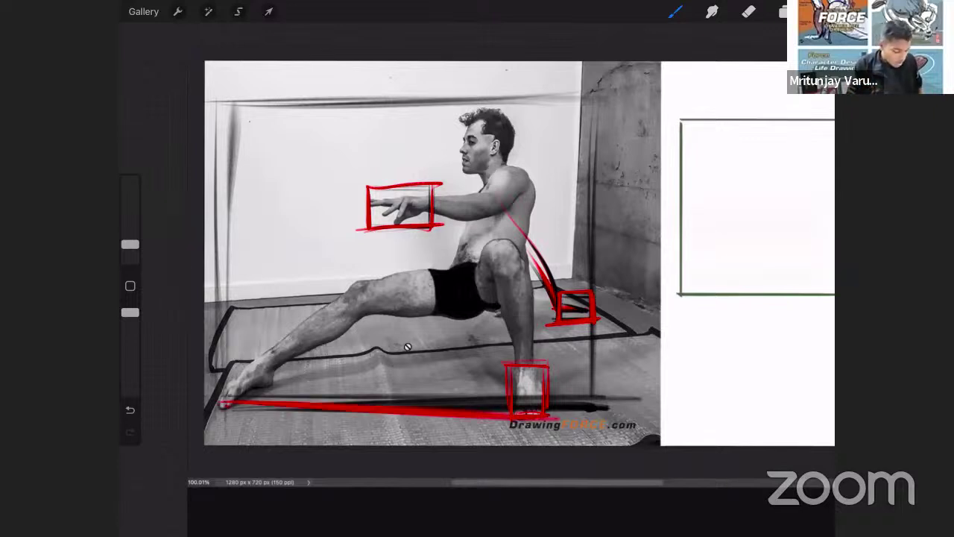
left_click_drag(295, 404, 541, 413)
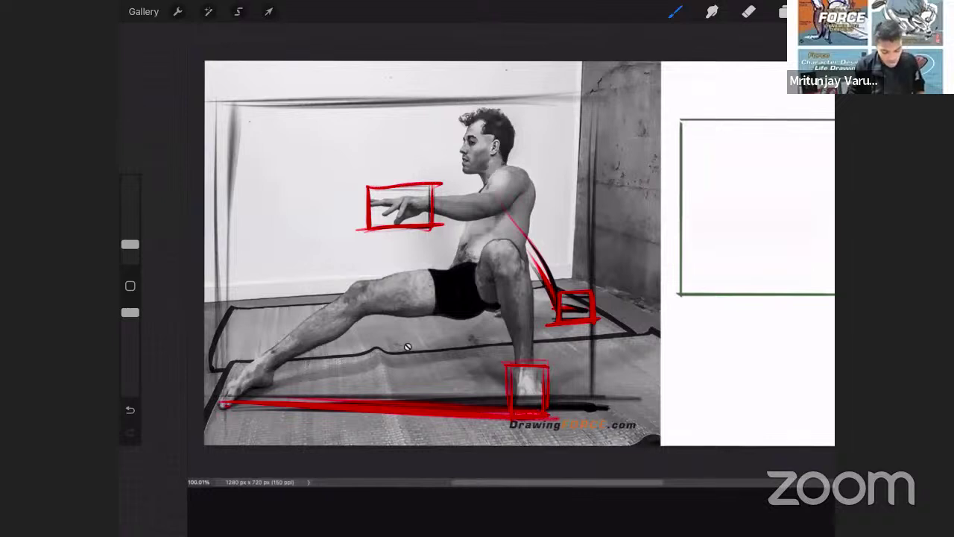
left_click_drag(221, 419, 290, 419)
left_click_drag(299, 418, 315, 417)
left_click_drag(324, 419, 370, 418)
left_click_drag(382, 417, 416, 419)
left_click_drag(424, 421, 461, 419)
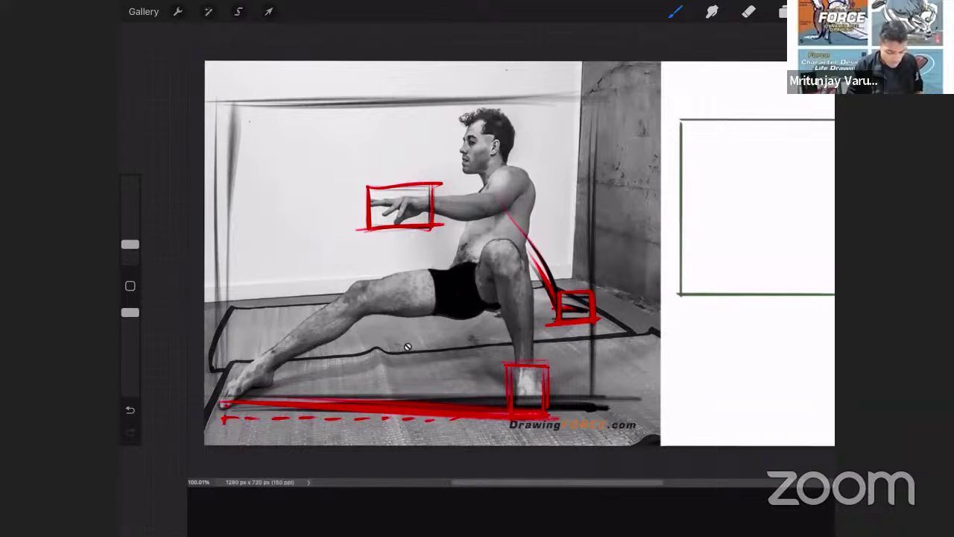
left_click_drag(225, 414, 225, 425)
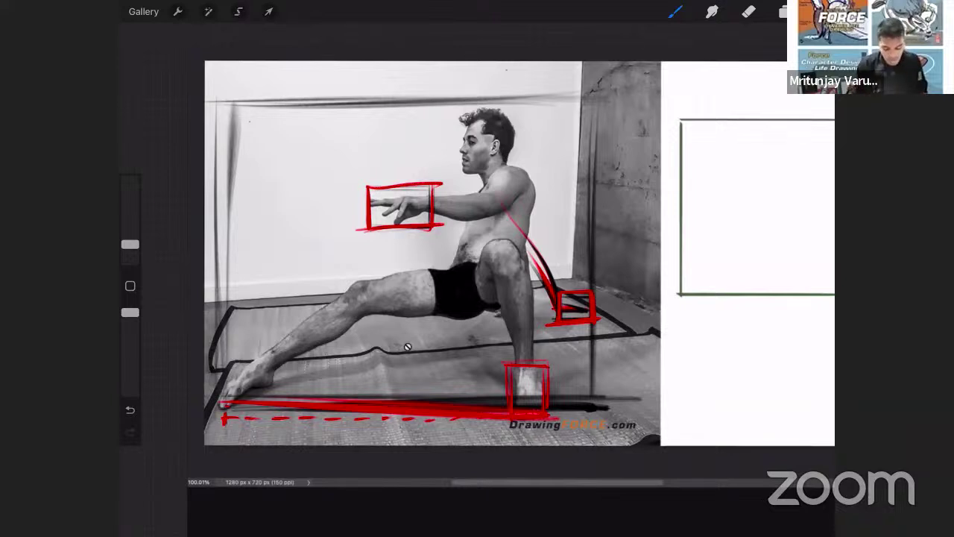
Draw a red box around the extended leg's foot and add a red pointer mark to each foot.
mouse_move(214, 364)
left_mouse_down()
mouse_move(218, 406)
mouse_move(275, 361)
mouse_move(274, 391)
mouse_move(220, 395)
left_mouse_up()
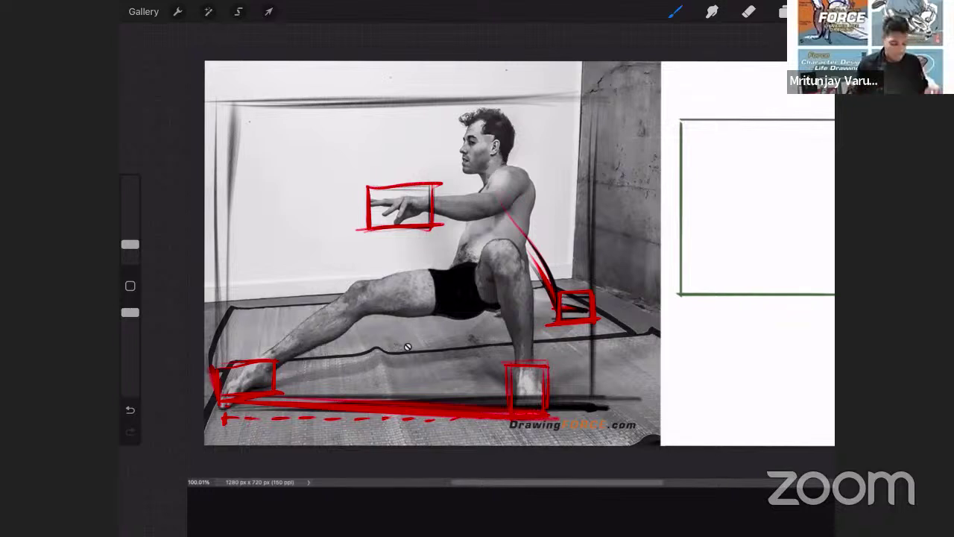
left_click_drag(591, 344, 530, 386)
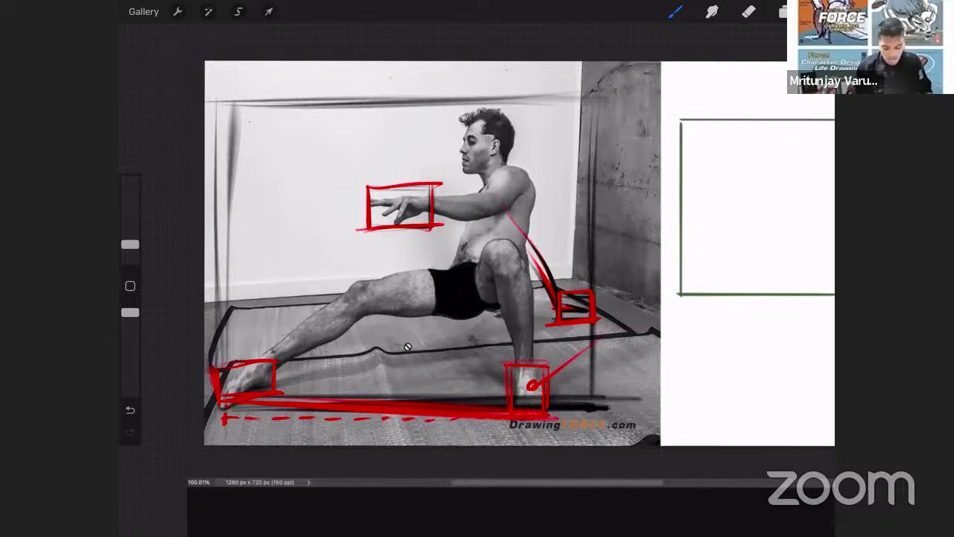
left_click_drag(262, 309, 261, 345)
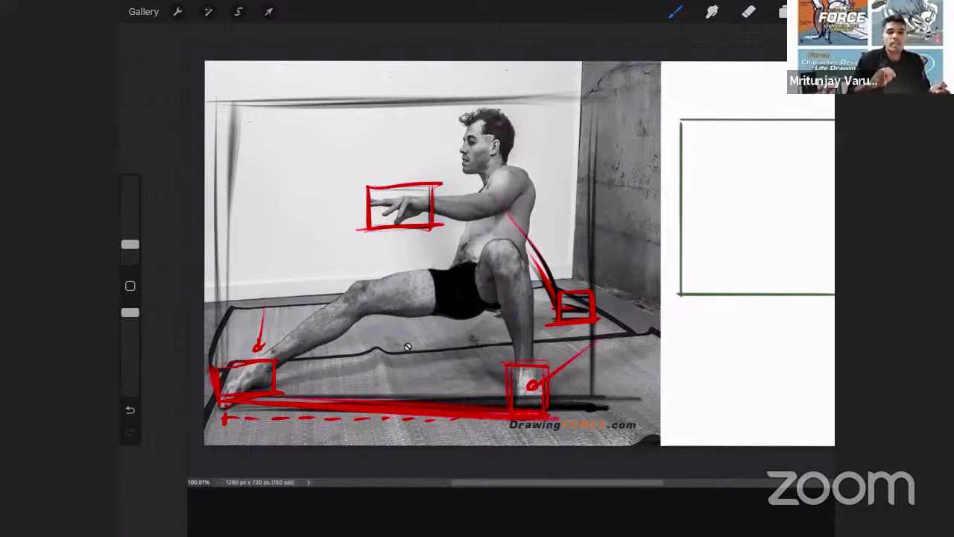
Draw a large red circle and a smaller red circle side by side inside the green frame next to the photo.
left_click(784, 11)
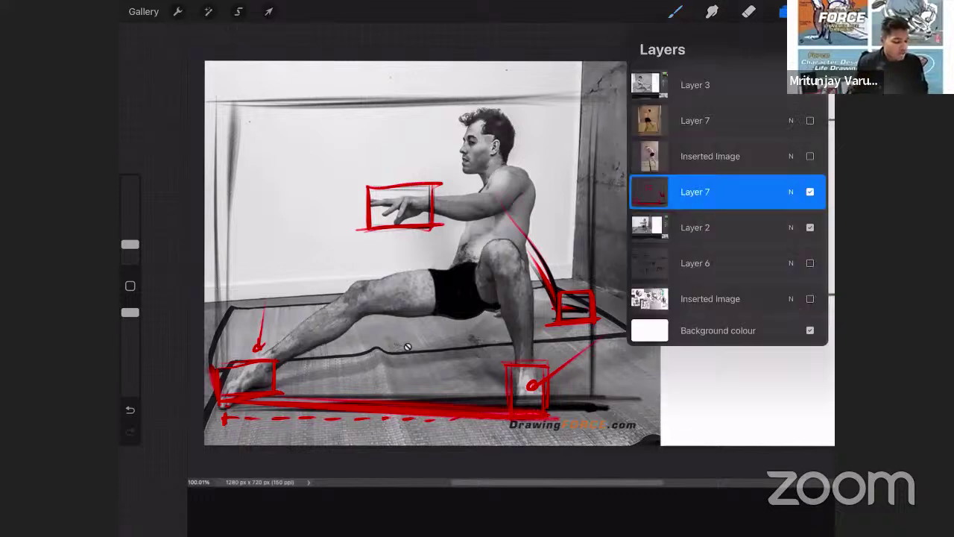
scroll(477, 254, "down", 1)
left_click(783, 11)
mouse_move(695, 213)
left_mouse_down()
mouse_move(621, 221)
mouse_move(554, 166)
mouse_move(604, 205)
mouse_move(552, 200)
left_mouse_up()
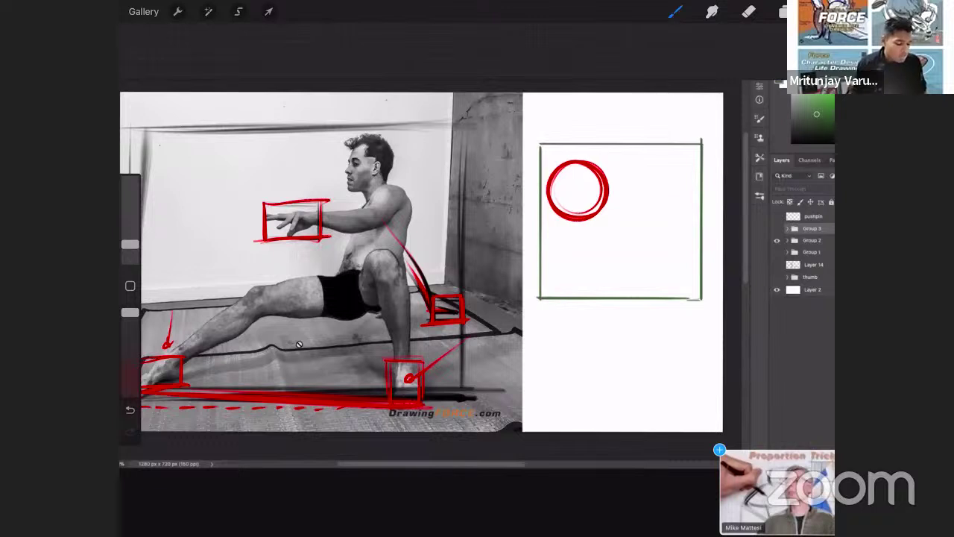
mouse_move(686, 185)
left_mouse_down()
mouse_move(667, 174)
mouse_move(688, 187)
left_mouse_up()
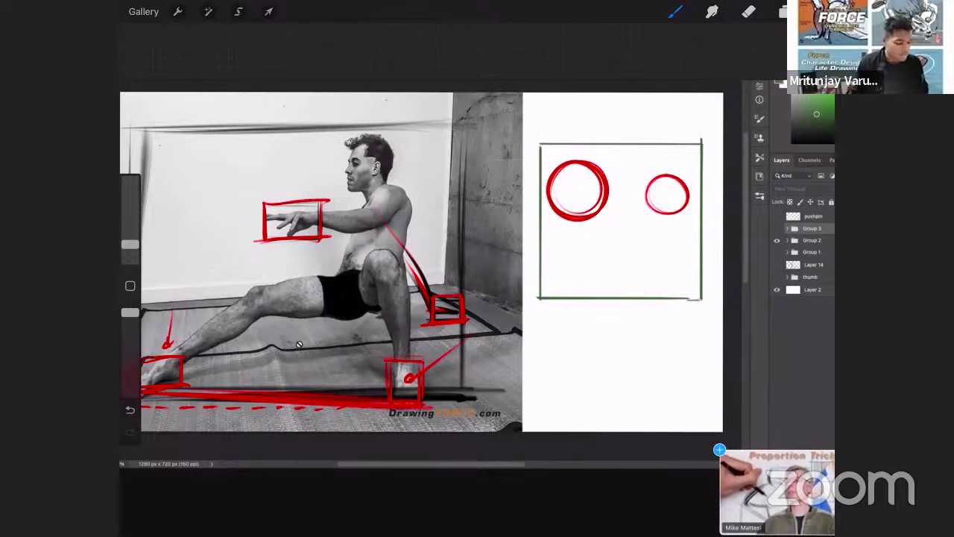
Hide the photo on Layer 2 and the red markup on Layer 7, and add a new empty layer.
left_click(783, 11)
left_click(811, 228)
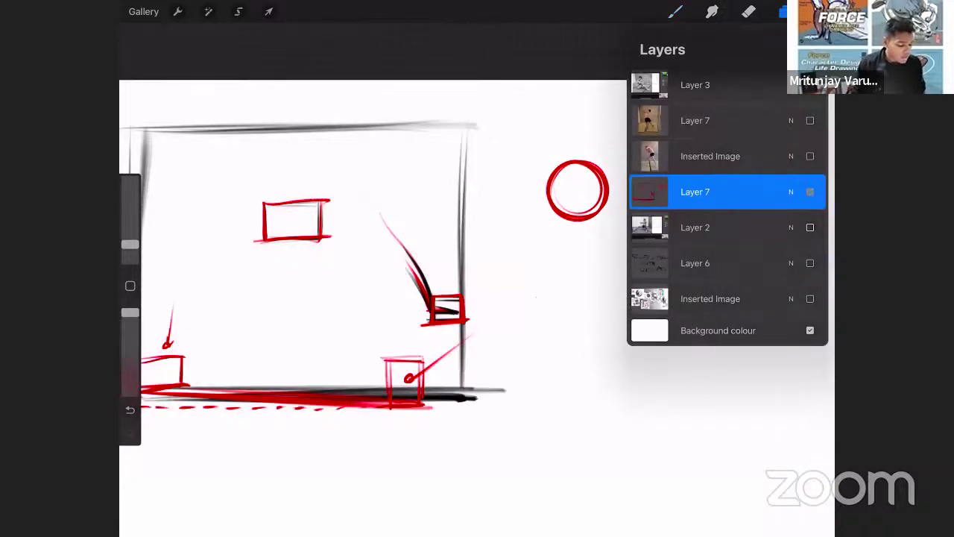
left_click(811, 192)
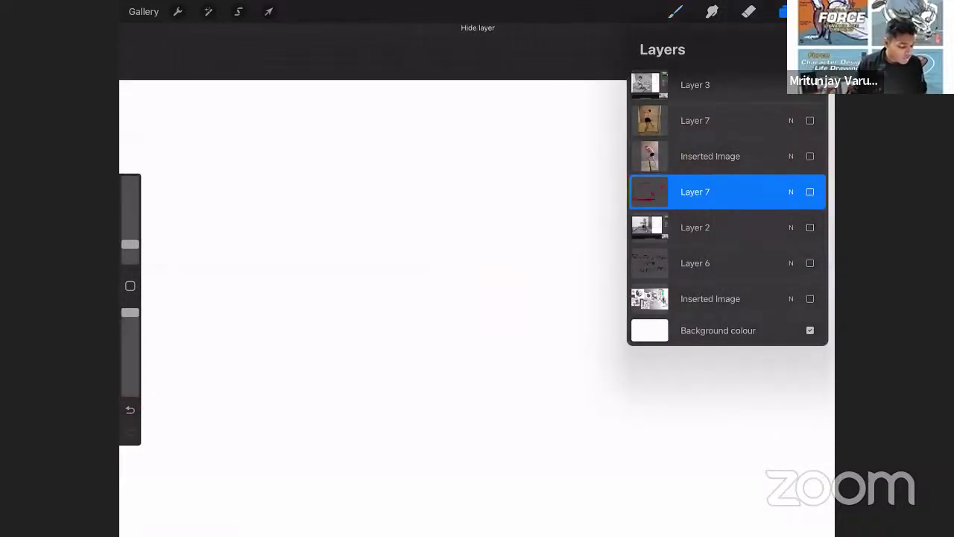
left_click(809, 49)
left_click(783, 11)
Enlarge the brush and sketch a red standing figure with an oval head, curved shoulders and long tapering body lines.
left_click_drag(129, 244, 129, 234)
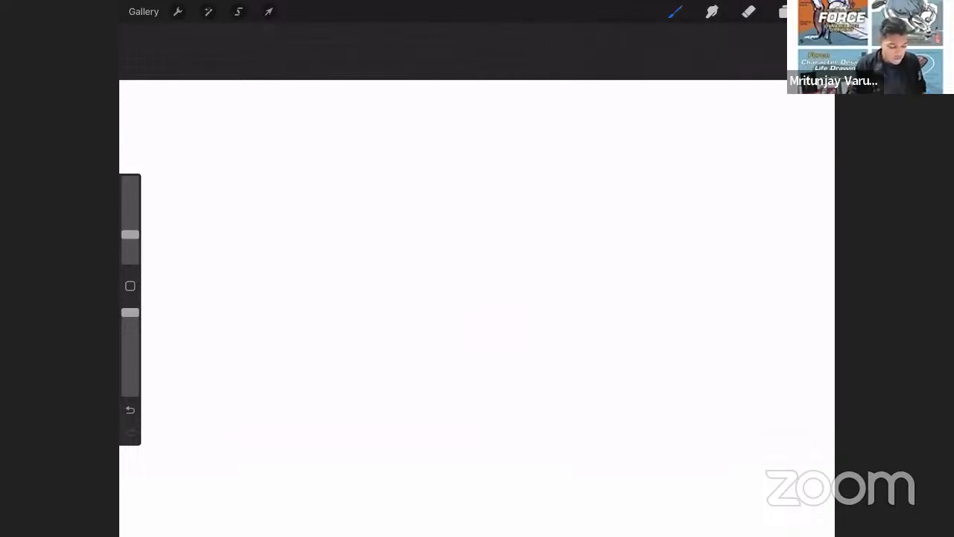
mouse_move(473, 141)
left_mouse_down()
mouse_move(489, 182)
mouse_move(483, 132)
mouse_move(492, 183)
left_mouse_up()
mouse_move(452, 201)
left_mouse_down()
mouse_move(516, 194)
mouse_move(538, 202)
left_mouse_up()
left_click_drag(448, 191, 539, 202)
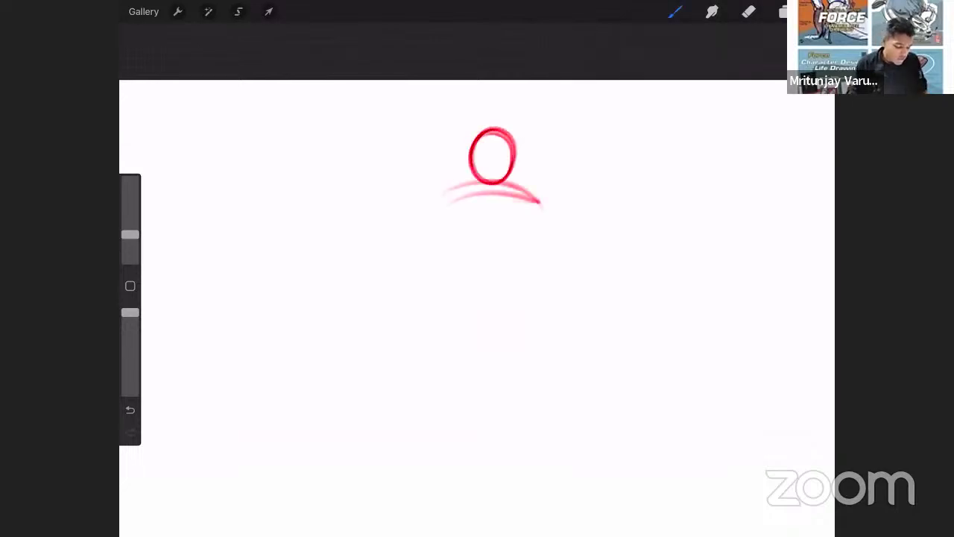
left_click_drag(446, 209, 457, 361)
left_click_drag(464, 217, 479, 374)
left_click_drag(533, 236, 512, 400)
left_click_drag(466, 252, 478, 471)
left_click_drag(524, 294, 504, 535)
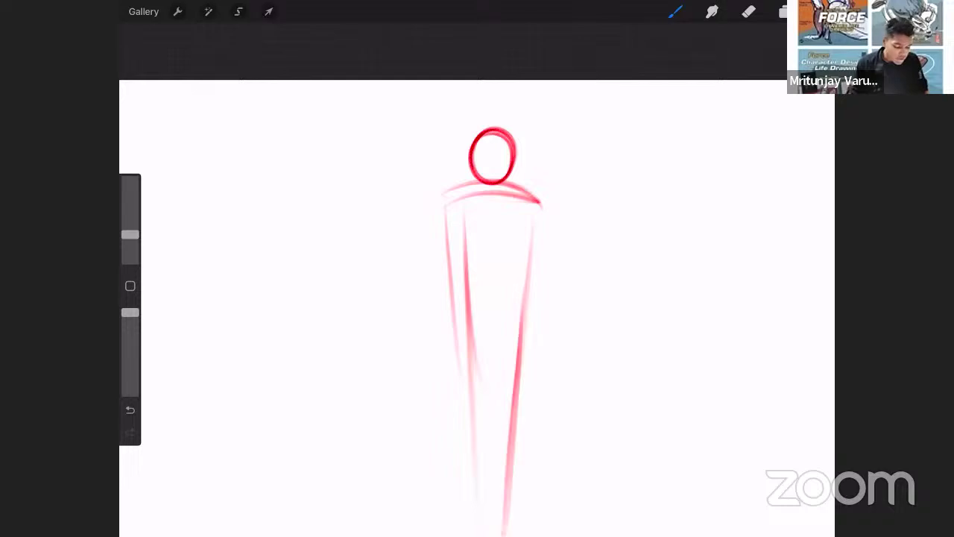
Add both arms to the red figure, one ending in a very large hand circle and the other in a small one.
left_click_drag(446, 196, 362, 365)
mouse_move(417, 246)
left_mouse_down()
mouse_move(366, 360)
mouse_move(388, 462)
mouse_move(350, 372)
left_mouse_up()
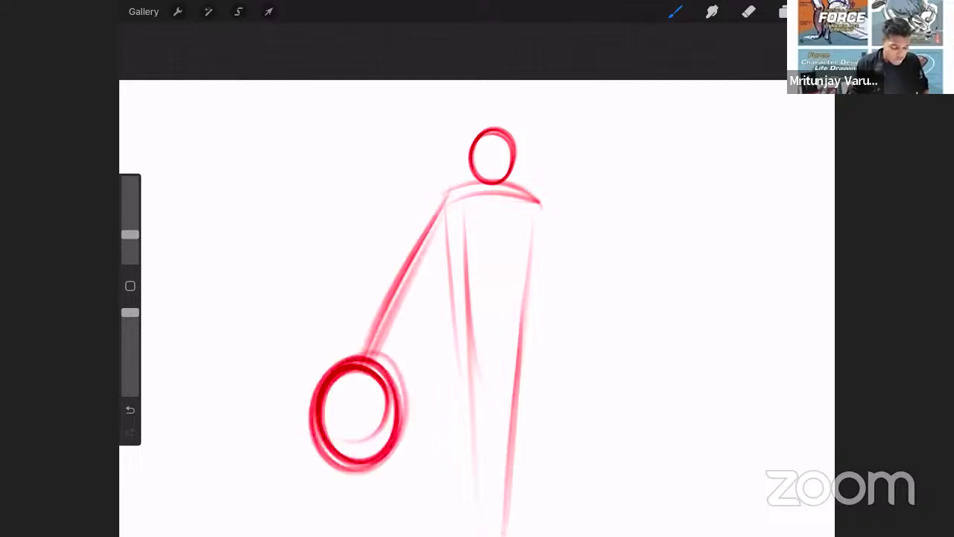
mouse_move(539, 203)
left_mouse_down()
mouse_move(581, 368)
mouse_move(574, 332)
left_mouse_up()
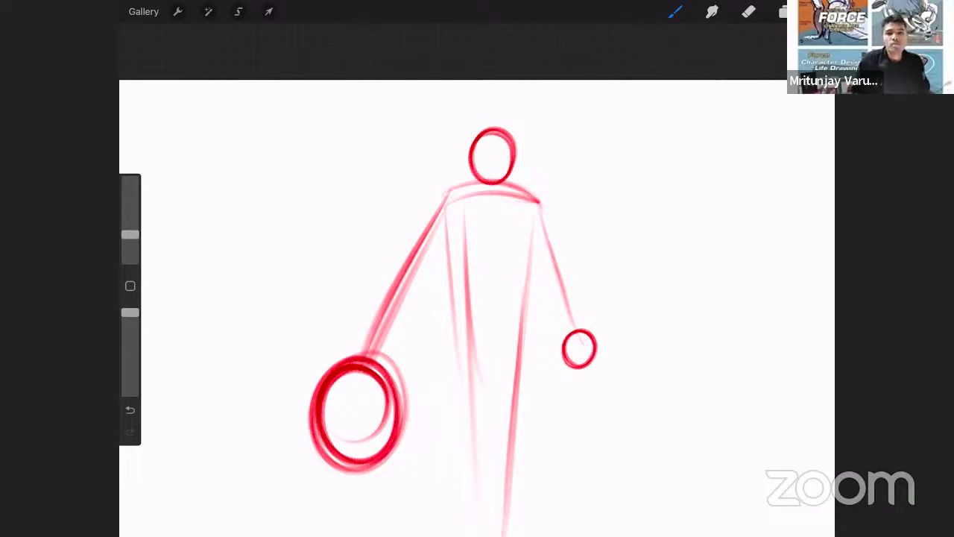
Draw a large red ellipse beside the figure's head and a much smaller one farther away for size comparison.
scroll(477, 308, "down", 2)
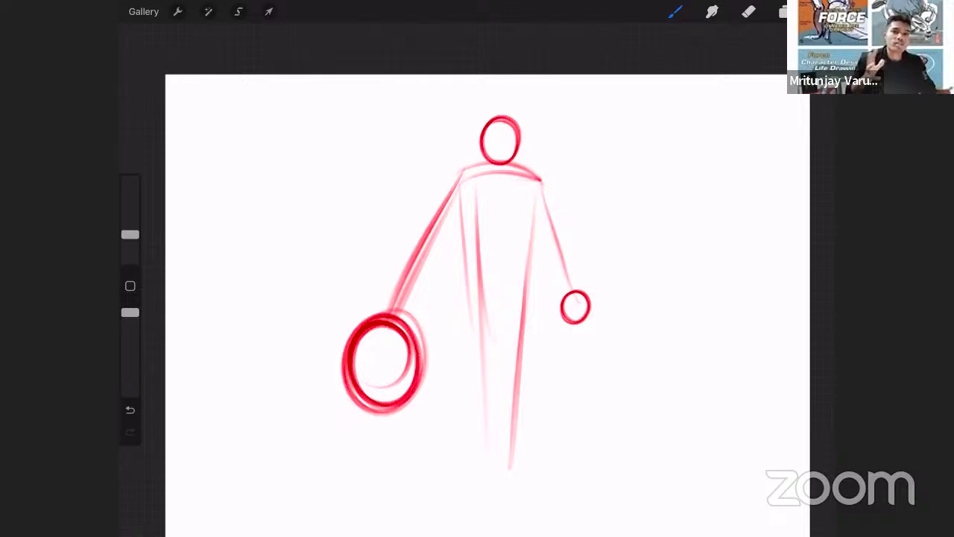
mouse_move(576, 154)
left_mouse_down()
mouse_move(599, 205)
mouse_move(619, 210)
mouse_move(596, 131)
mouse_move(565, 192)
left_mouse_up()
left_click_drag(751, 289, 768, 298)
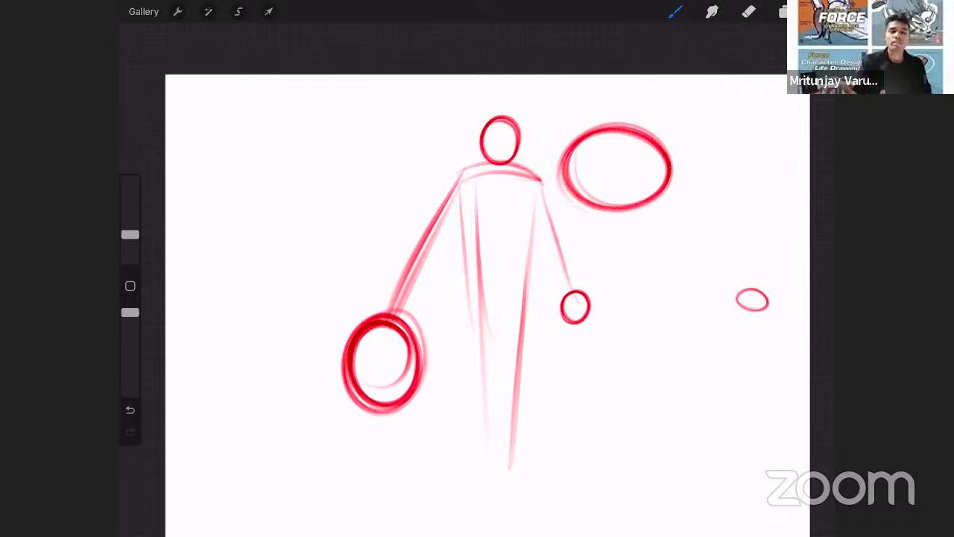
Hide Layer 8, check the photo on Layer 2 and hide it again to leave a blank canvas.
left_click(783, 11)
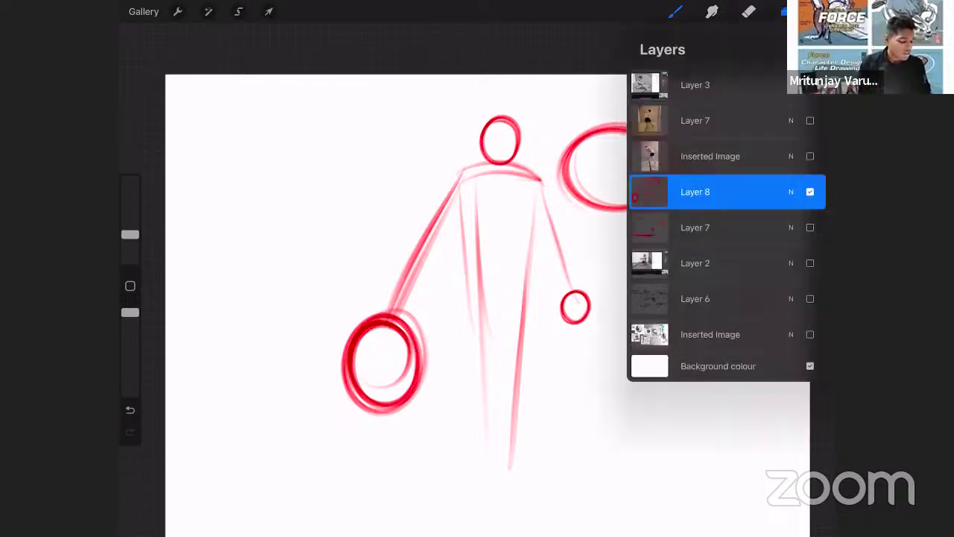
left_click(810, 192)
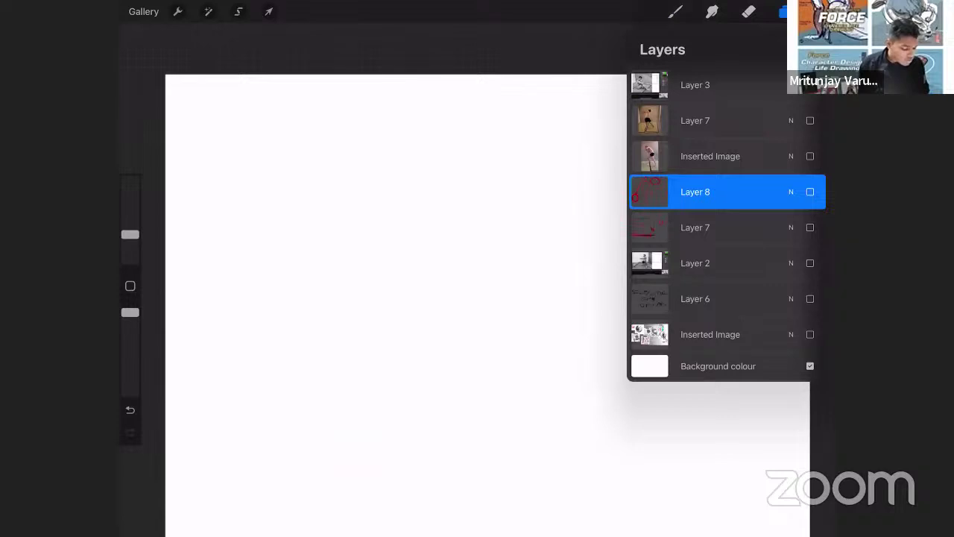
left_click(810, 263)
left_click(695, 264)
scroll(376, 215, "down", 1)
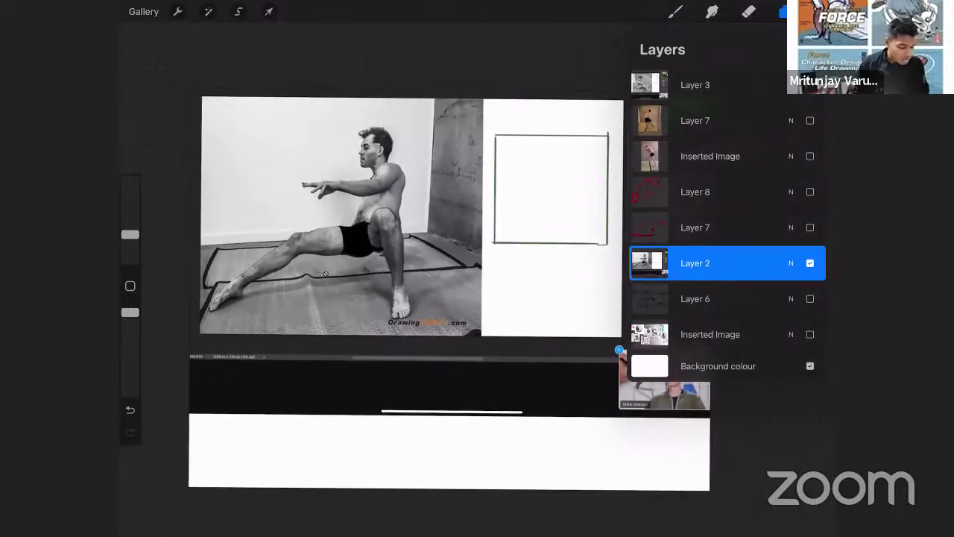
left_click(810, 263)
Turn on the Reference window and enlarge its image so the lunging-pose photo fills it.
left_click(178, 12)
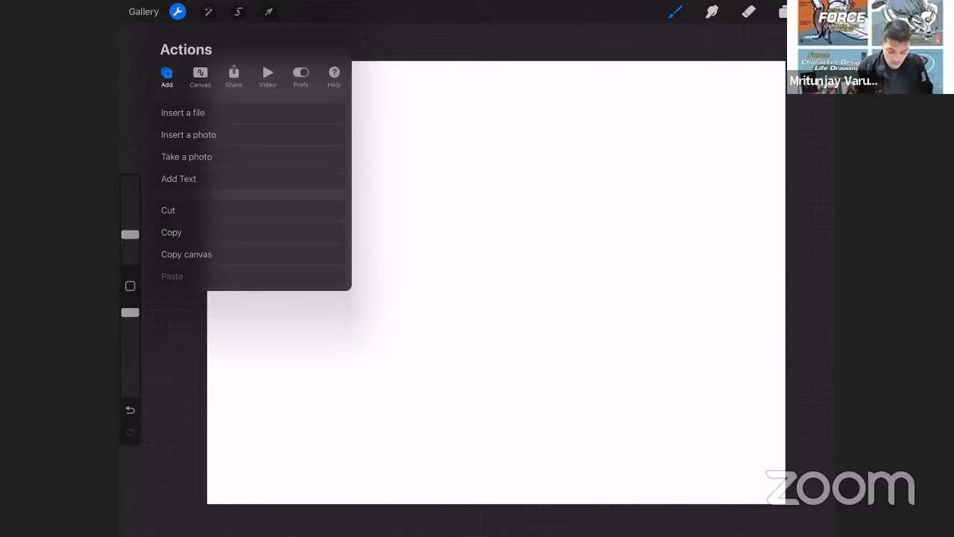
left_click(199, 75)
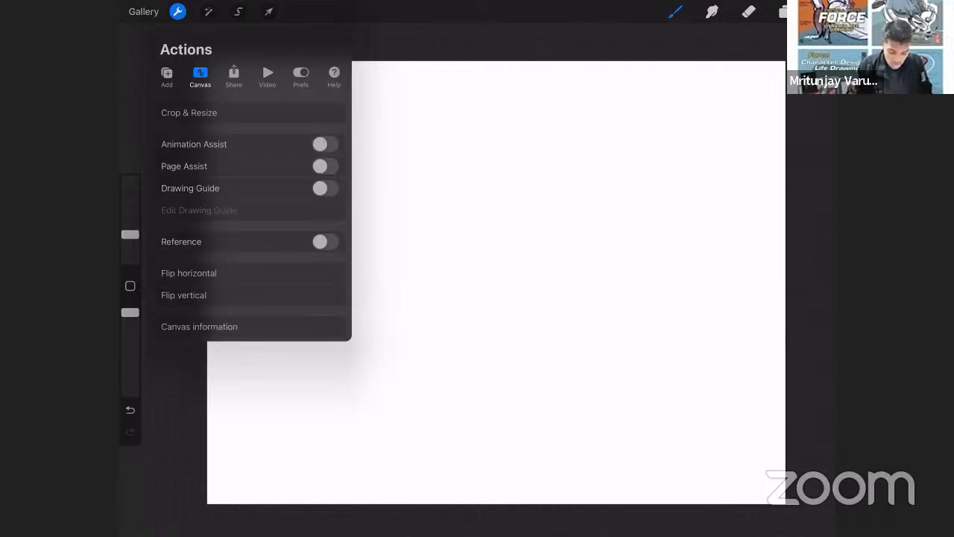
left_click(325, 241)
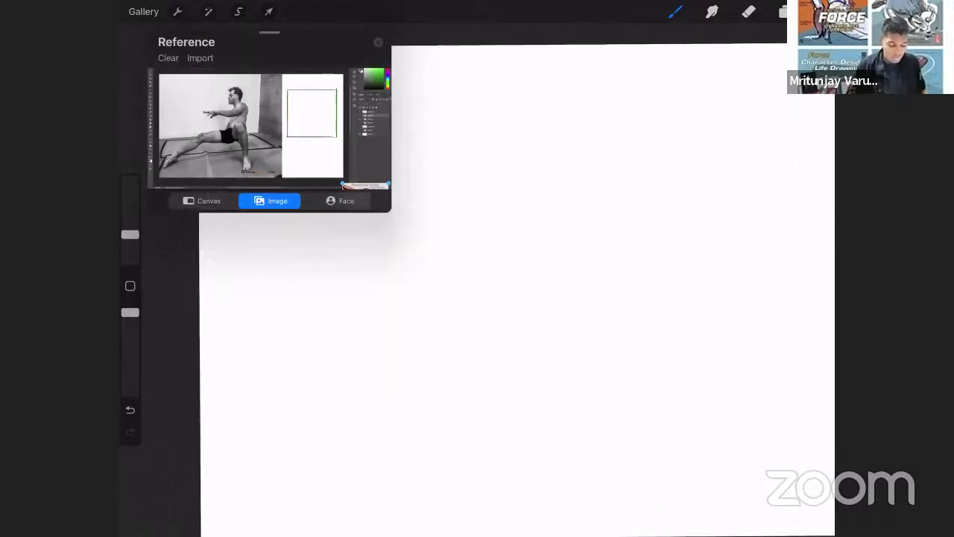
scroll(270, 123, "up", 5)
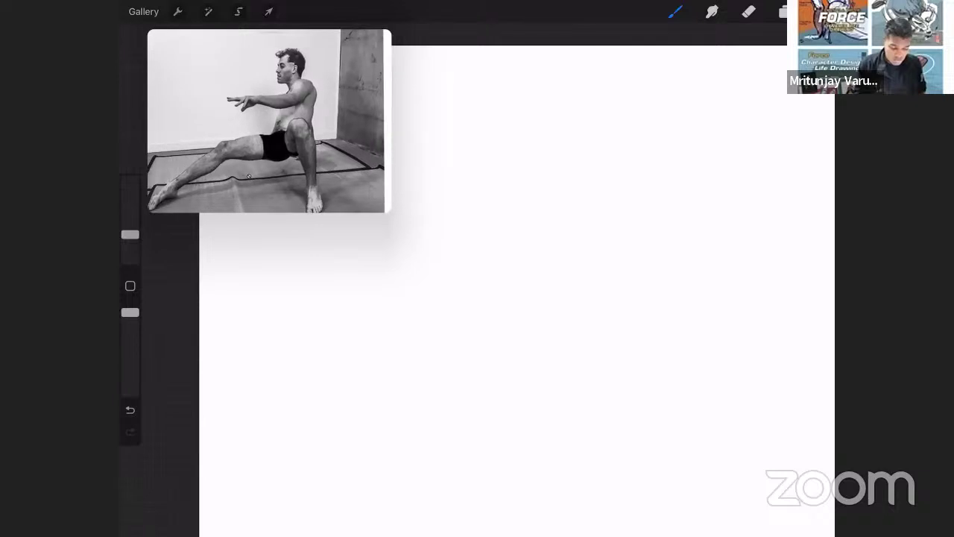
scroll(516, 291, "down", 2)
Switch the drawing colour to black, adjust the eraser size and return to the brush.
left_click(820, 11)
left_click(635, 227)
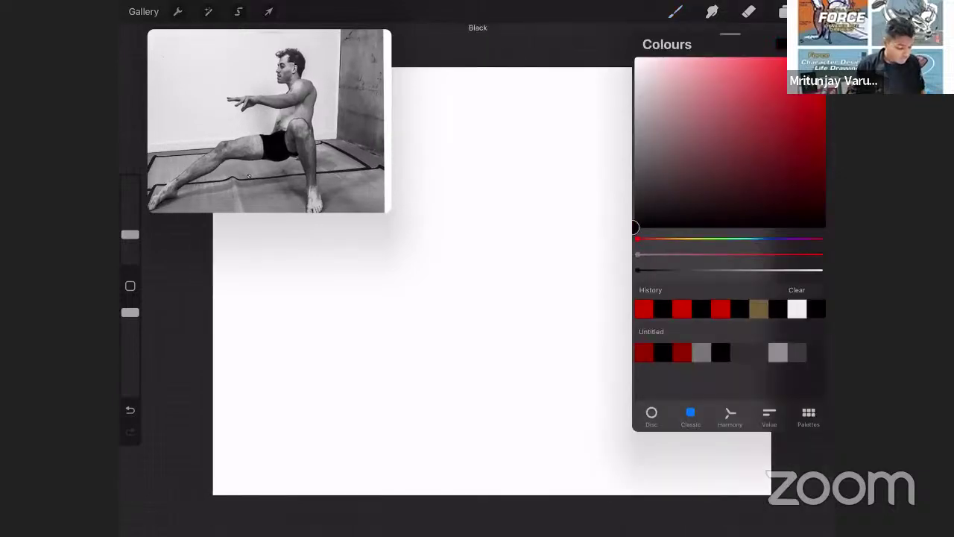
left_click(635, 201)
left_click(492, 281)
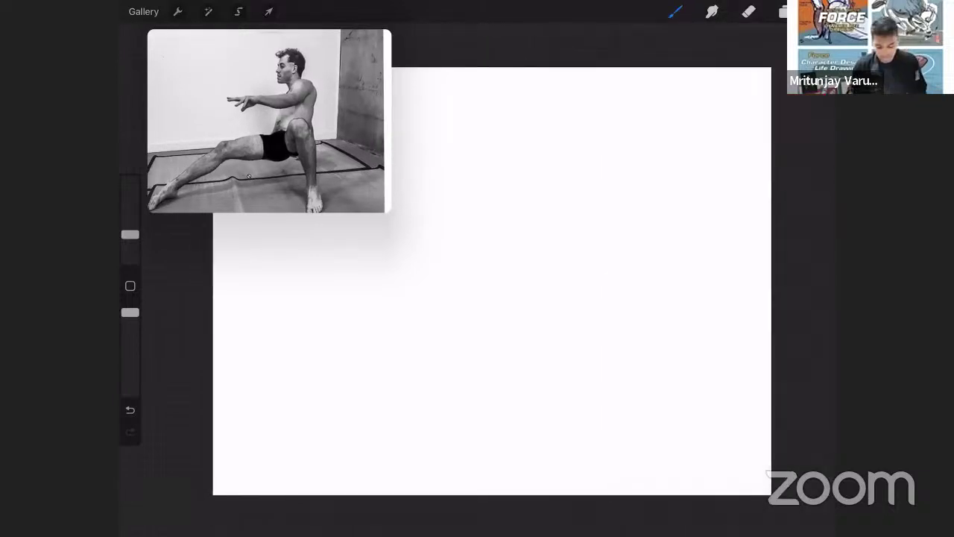
left_click(749, 11)
left_click_drag(129, 244, 130, 240)
left_click(675, 11)
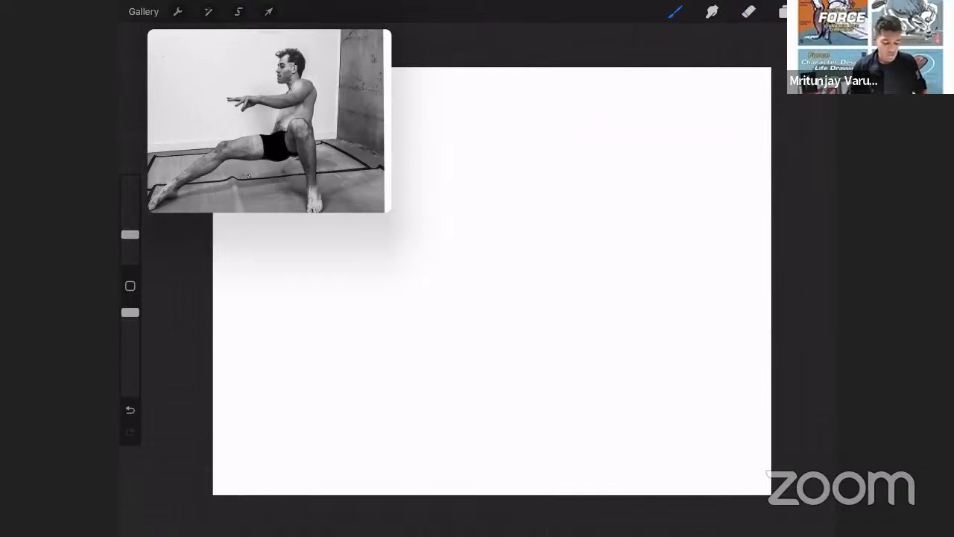
Enlarge the brush slightly and add a new layer above the hidden Layer 2.
scroll(493, 281, "down", 1)
mouse_move(269, 121)
left_mouse_down()
mouse_move(230, 112)
mouse_move(261, 120)
left_mouse_up()
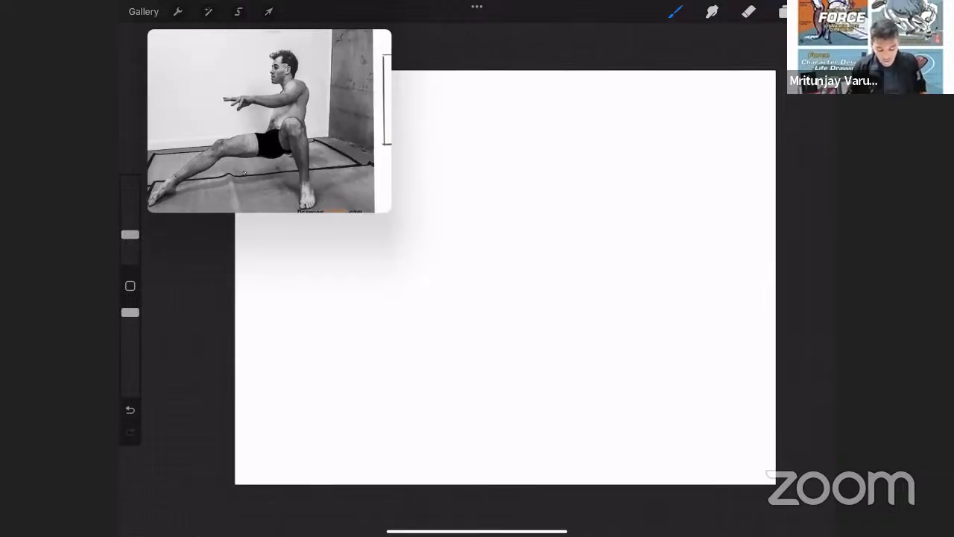
left_click_drag(129, 234, 129, 230)
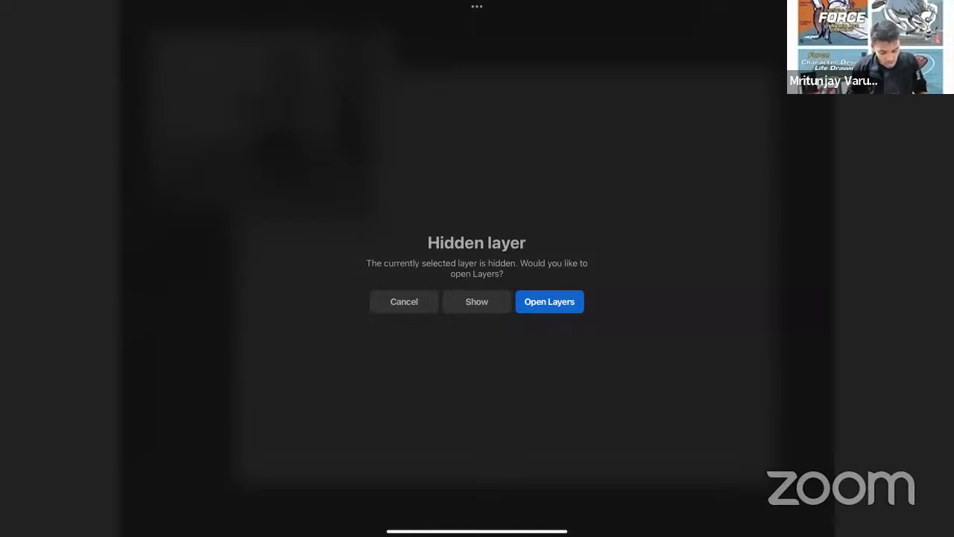
left_click(550, 301)
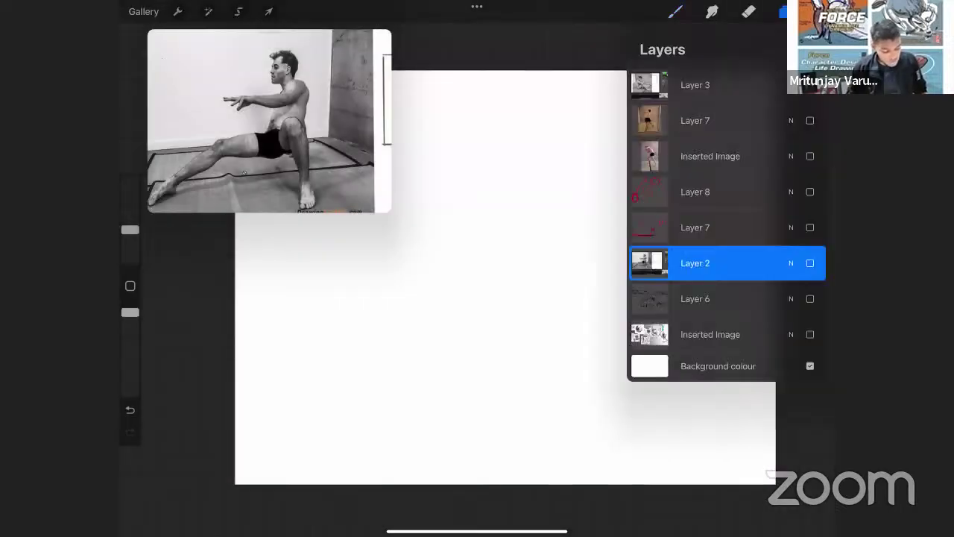
left_click(810, 49)
left_click(783, 11)
Sketch the shoulder arc and the long sweeping curve of the back down to the hips with light strokes.
mouse_move(582, 153)
left_mouse_down()
mouse_move(608, 126)
mouse_move(674, 129)
mouse_move(600, 287)
left_mouse_up()
left_click_drag(670, 146, 597, 285)
left_click_drag(657, 187, 578, 279)
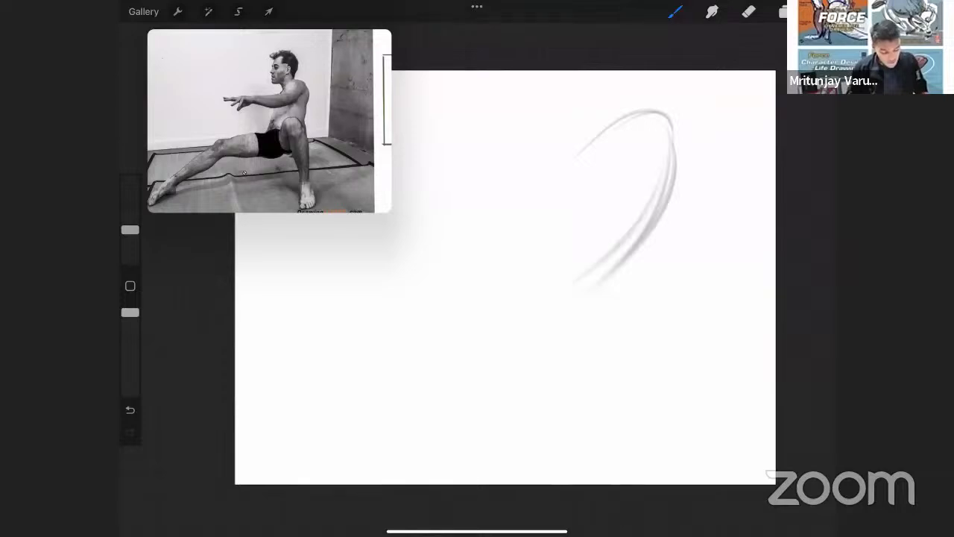
left_click_drag(658, 209, 567, 299)
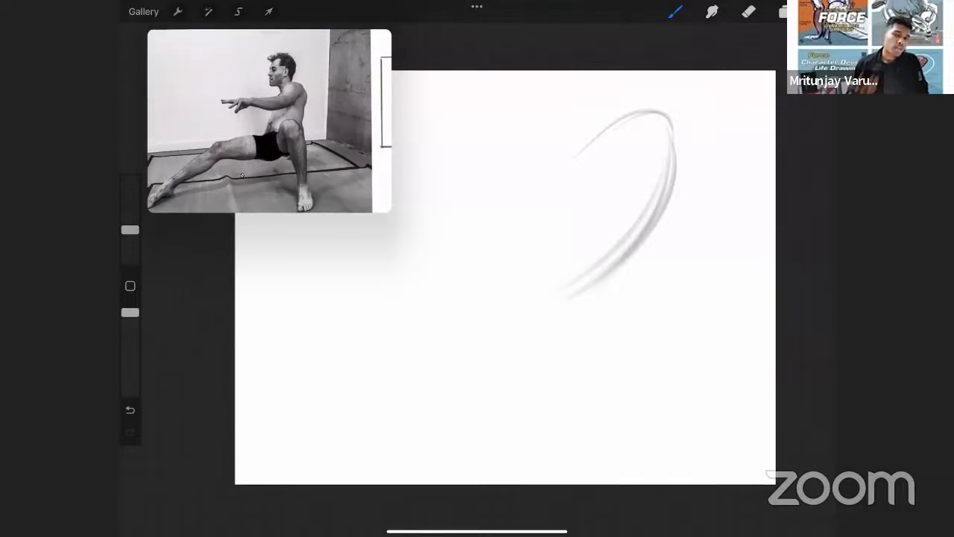
Show and select Layer 2, and draw dark boxes around the model's shoulder and hip areas on the photo.
left_click(783, 11)
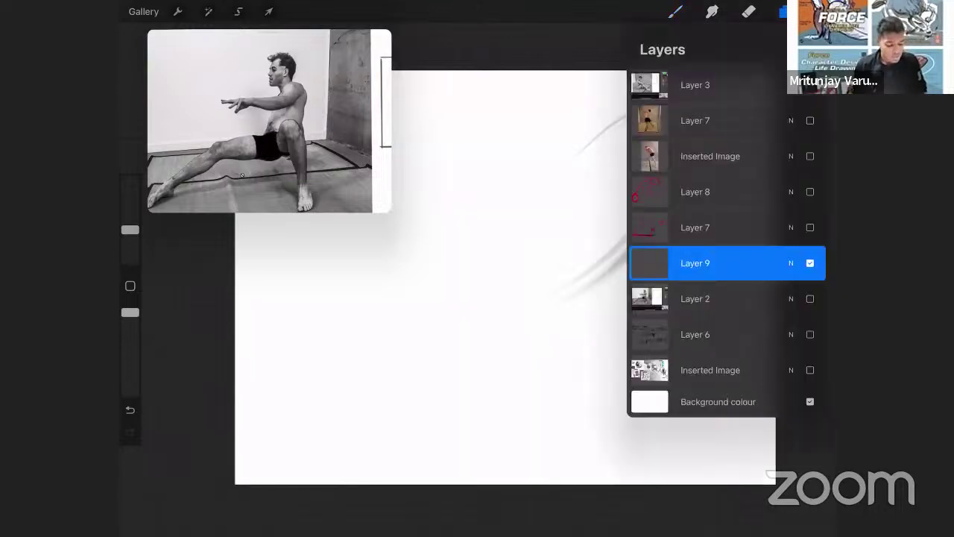
left_click(810, 298)
left_click(718, 299)
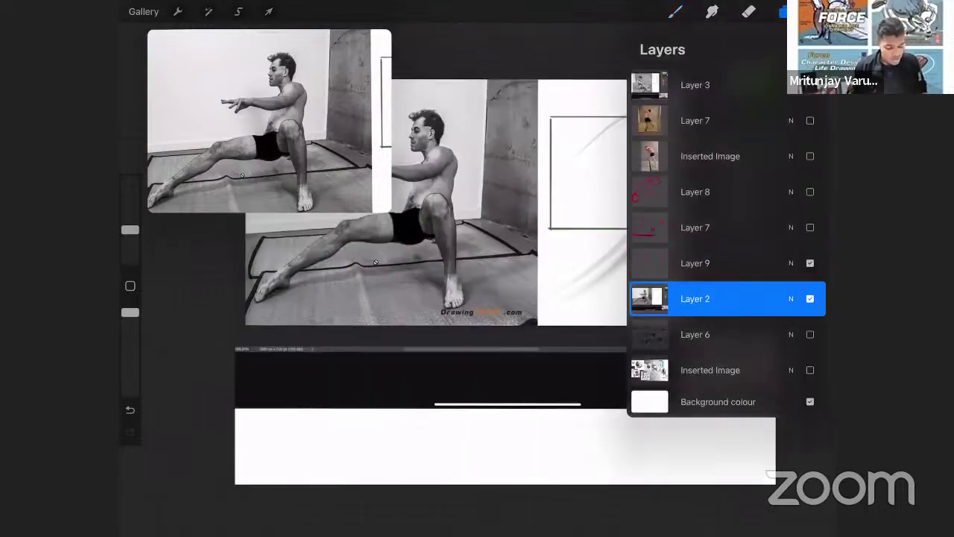
left_click(783, 11)
mouse_move(424, 176)
left_mouse_down()
mouse_move(424, 144)
mouse_move(463, 165)
mouse_move(412, 171)
mouse_move(399, 246)
left_mouse_up()
mouse_move(394, 199)
left_mouse_down()
mouse_move(467, 197)
mouse_move(464, 243)
left_mouse_up()
left_click_drag(464, 243, 401, 243)
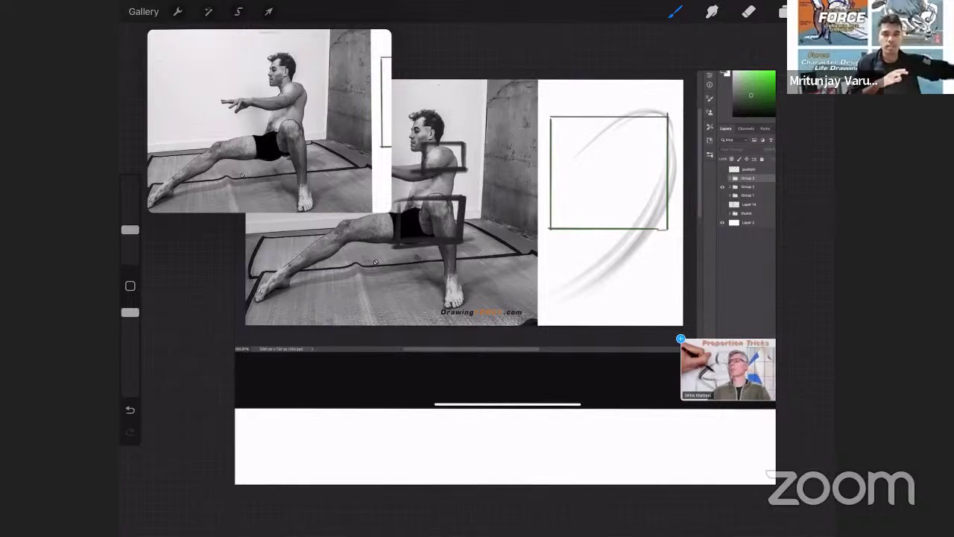
Hide Layer 2 and make Layer 9 the active layer.
left_click(783, 12)
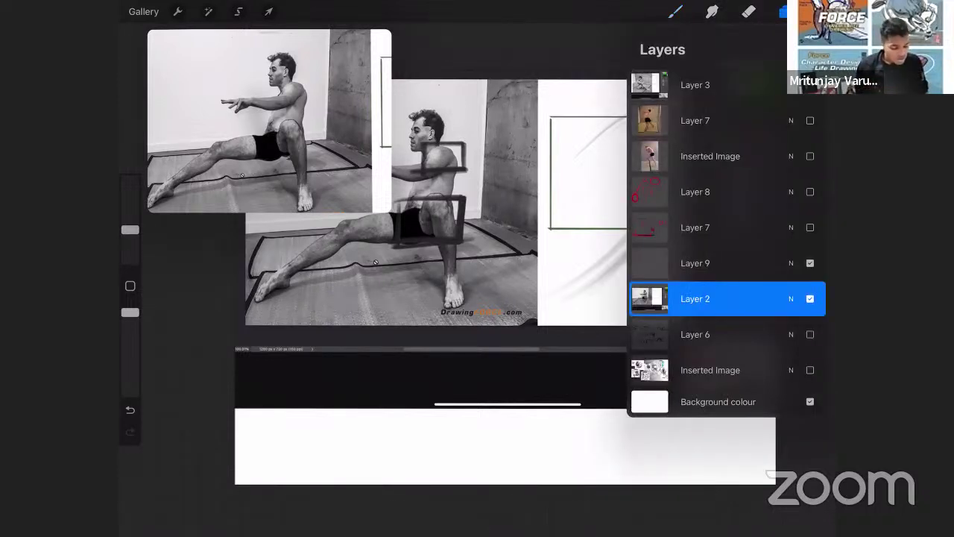
left_click(811, 298)
left_click(716, 263)
left_click(783, 11)
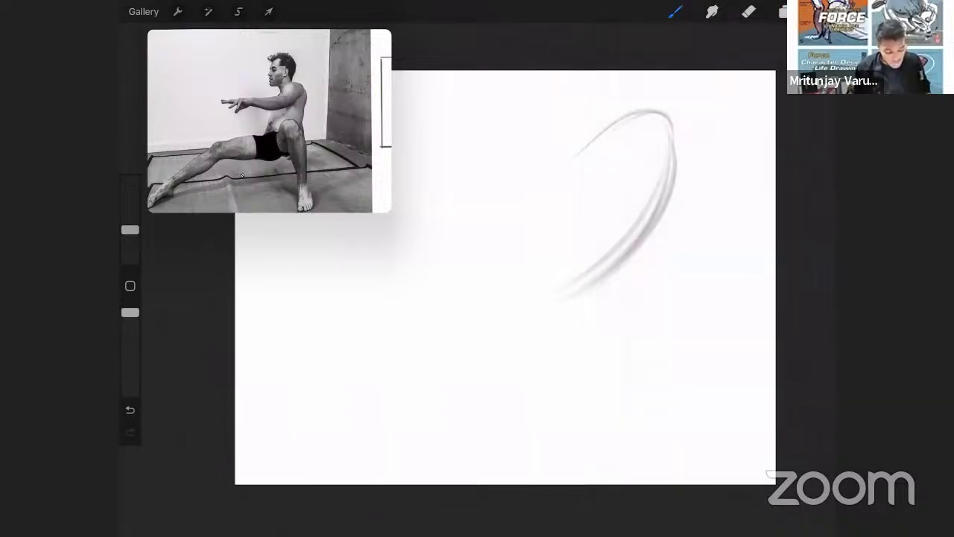
Sketch the second shoulder line and the sweeping curves of the extended leg and hips, and darken the back curve.
left_click_drag(585, 161, 640, 117)
mouse_move(451, 321)
left_mouse_down()
mouse_move(564, 209)
mouse_move(596, 200)
mouse_move(578, 221)
left_mouse_up()
mouse_move(422, 355)
left_mouse_down()
mouse_move(552, 272)
mouse_move(615, 291)
left_mouse_up()
mouse_move(492, 302)
left_mouse_down()
mouse_move(571, 289)
mouse_move(615, 316)
left_mouse_up()
mouse_move(581, 285)
left_mouse_down()
mouse_move(628, 351)
mouse_move(622, 364)
left_mouse_up()
mouse_move(674, 133)
left_mouse_down()
mouse_move(633, 253)
mouse_move(619, 258)
left_mouse_up()
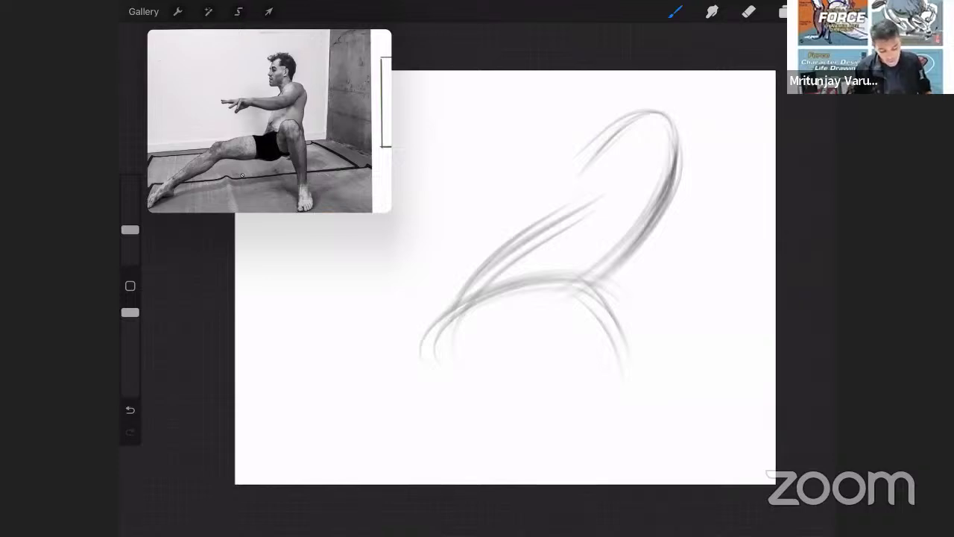
Add the front line of the torso and two arched curves for the raised bent knee.
mouse_move(647, 115)
left_mouse_down()
mouse_move(610, 192)
mouse_move(614, 178)
left_mouse_up()
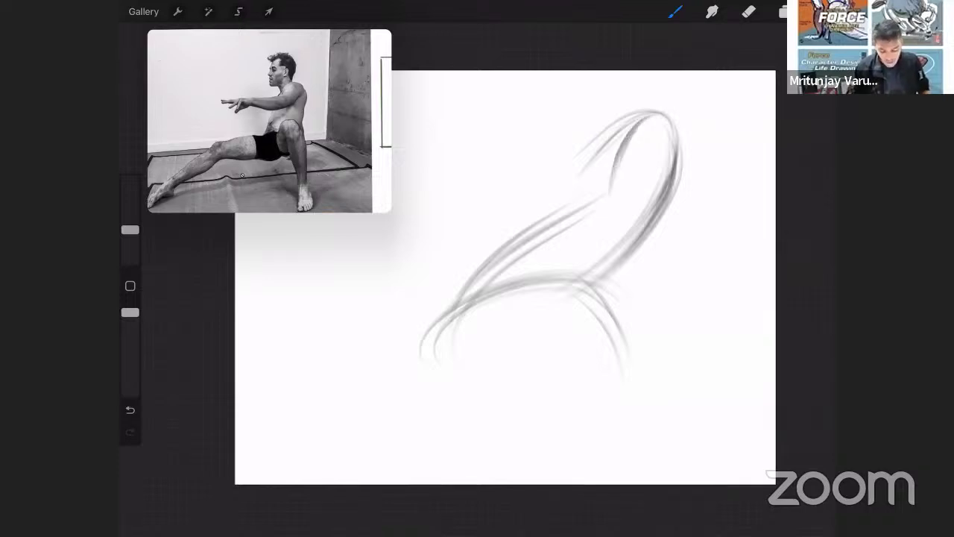
left_click_drag(553, 315, 631, 240)
left_click_drag(535, 352, 664, 298)
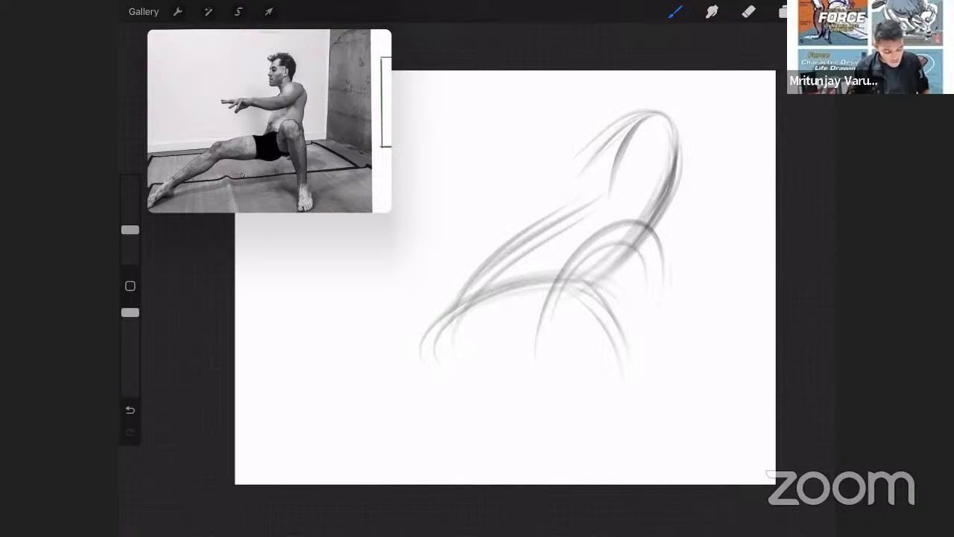
Extend the back curve of the raised knee's arch, and darken the thigh and knee with a smaller brush.
left_click_drag(660, 243, 642, 332)
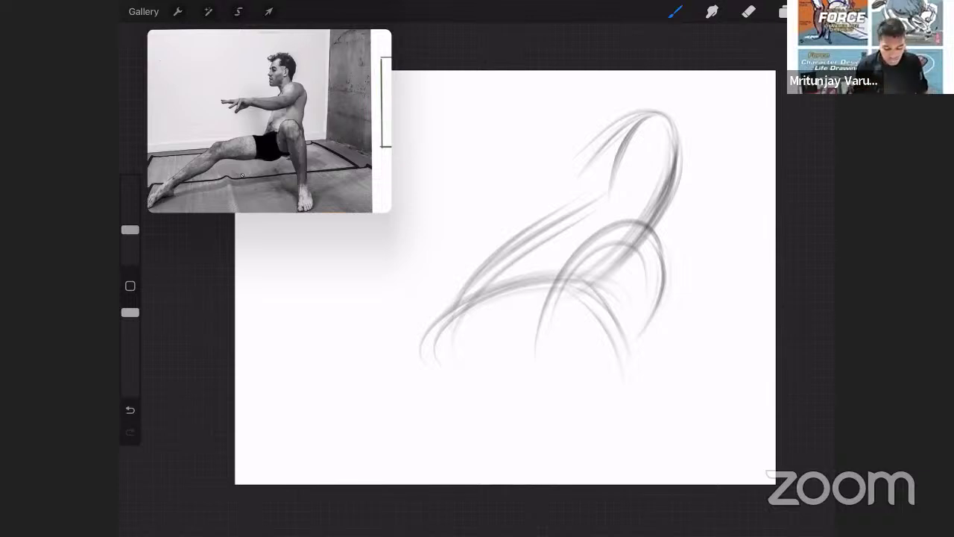
left_click_drag(129, 230, 130, 237)
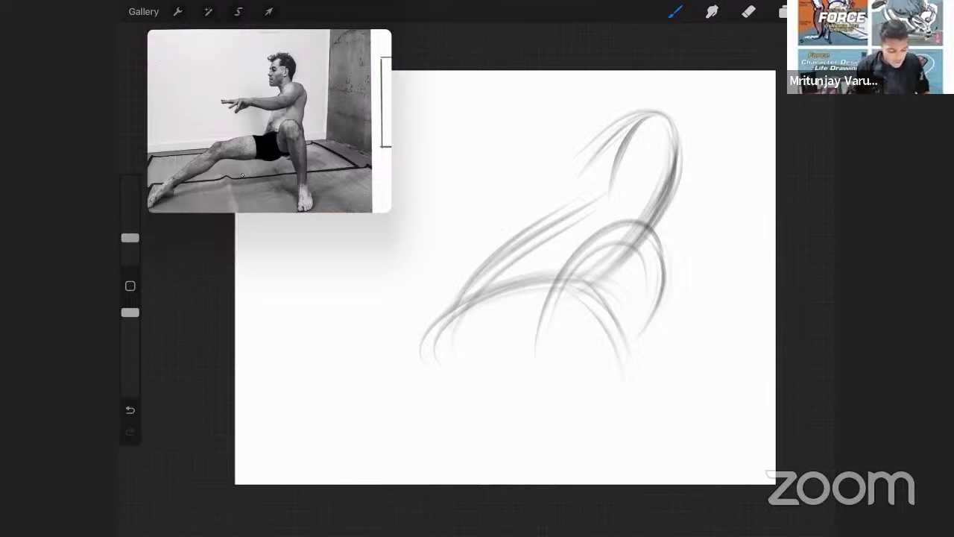
left_click_drag(534, 311, 620, 235)
mouse_move(547, 295)
left_mouse_down()
mouse_move(623, 227)
mouse_move(652, 238)
mouse_move(656, 285)
left_mouse_up()
left_click_drag(649, 240, 656, 287)
scroll(505, 277, "down", 1)
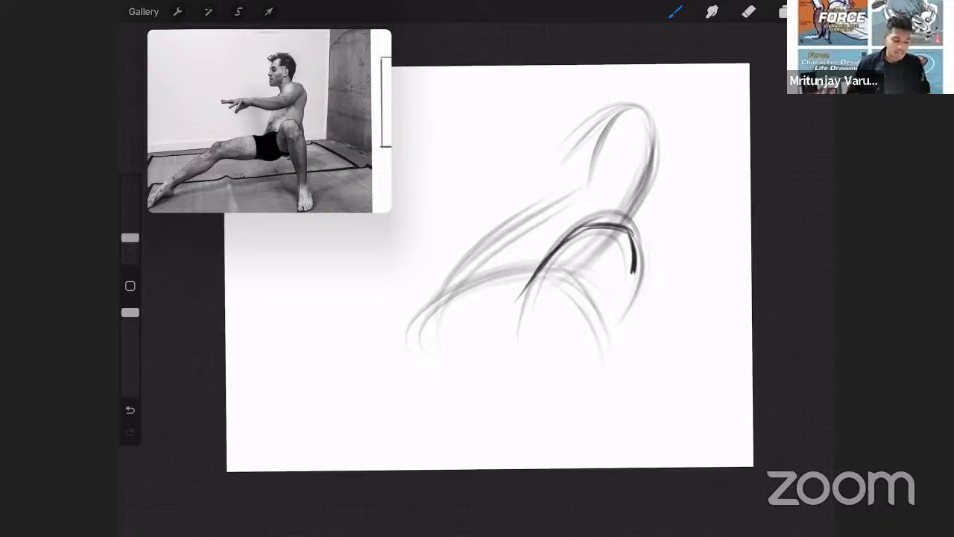
Draw the bent leg's lower outer contour sweeping down from the knee, and add short curves inside the knee.
left_click_drag(130, 237, 129, 235)
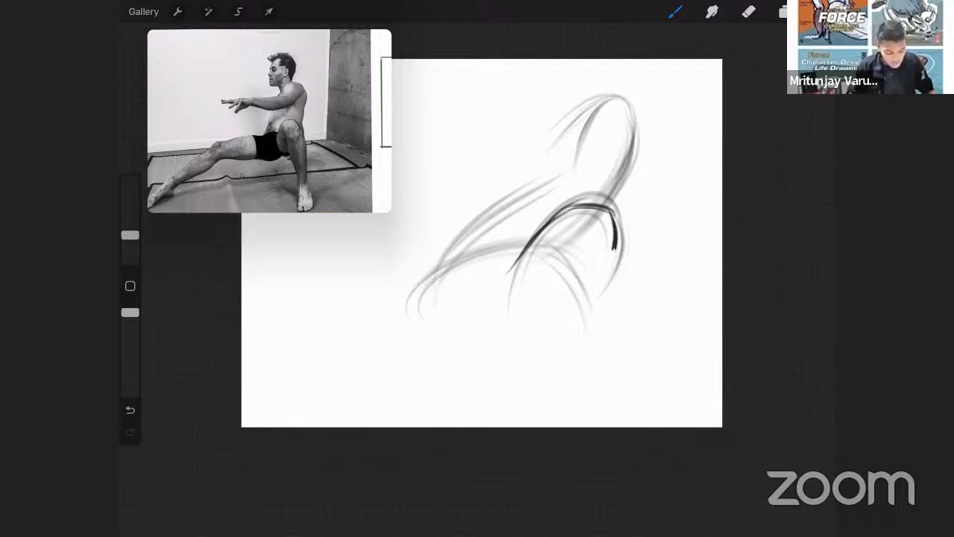
left_click_drag(616, 224, 620, 408)
left_click_drag(614, 244, 622, 421)
left_click_drag(616, 267, 618, 418)
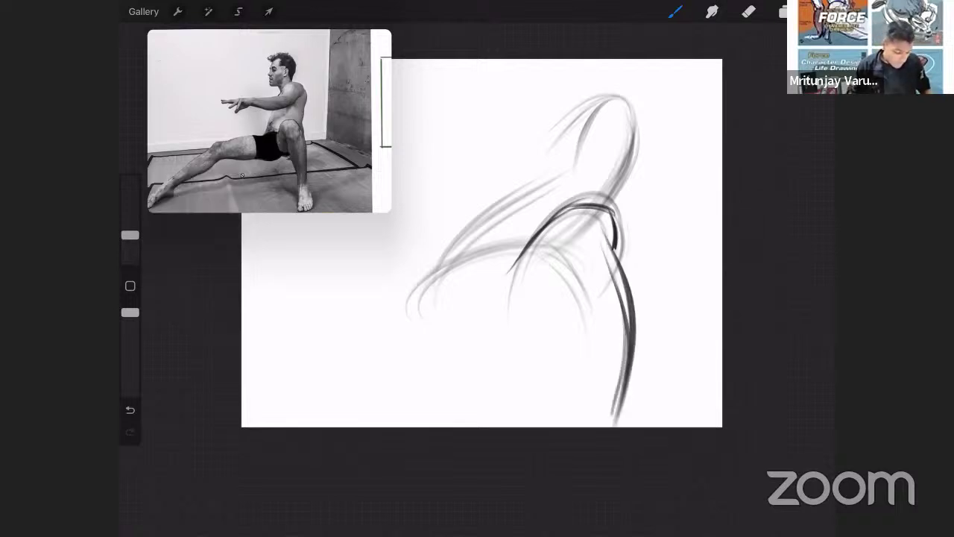
left_click_drag(613, 383, 609, 418)
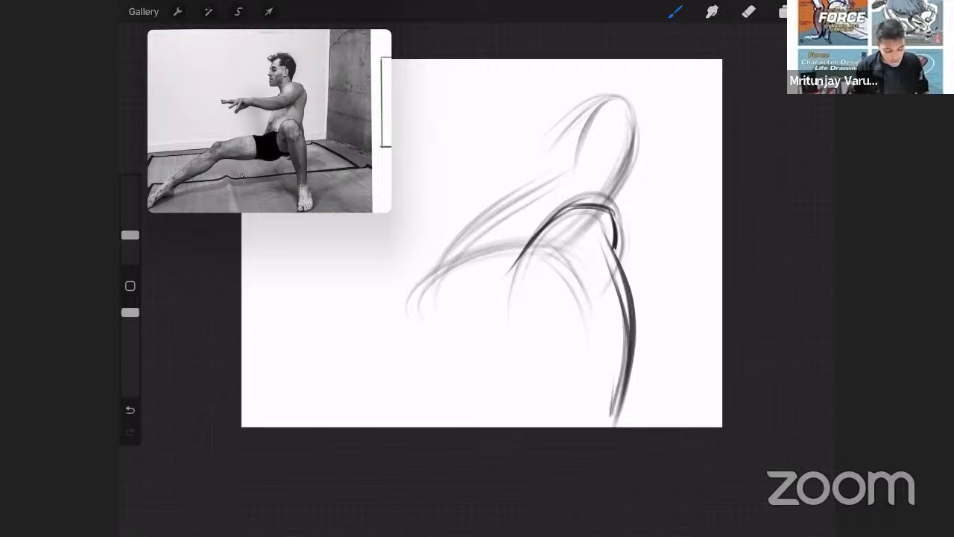
mouse_move(559, 224)
left_mouse_down()
mouse_move(575, 284)
mouse_move(612, 245)
mouse_move(617, 252)
left_mouse_up()
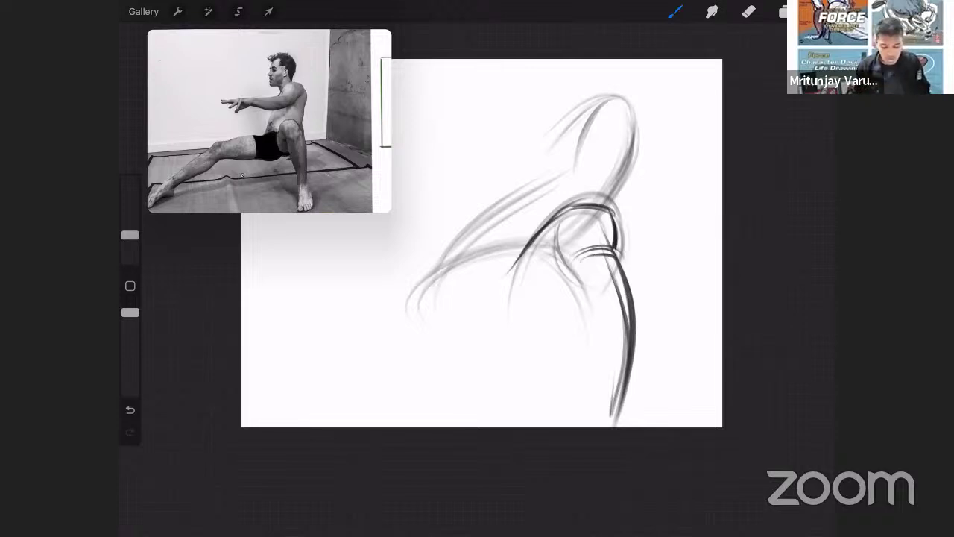
mouse_move(549, 203)
left_mouse_down()
mouse_move(545, 285)
mouse_move(638, 203)
mouse_move(639, 262)
left_mouse_up()
left_click_drag(550, 263, 645, 264)
key("ctrl+z")
key("ctrl+z")
key("ctrl+z")
key("ctrl+z")
key("ctrl+z")
scroll(482, 243, "down", 2)
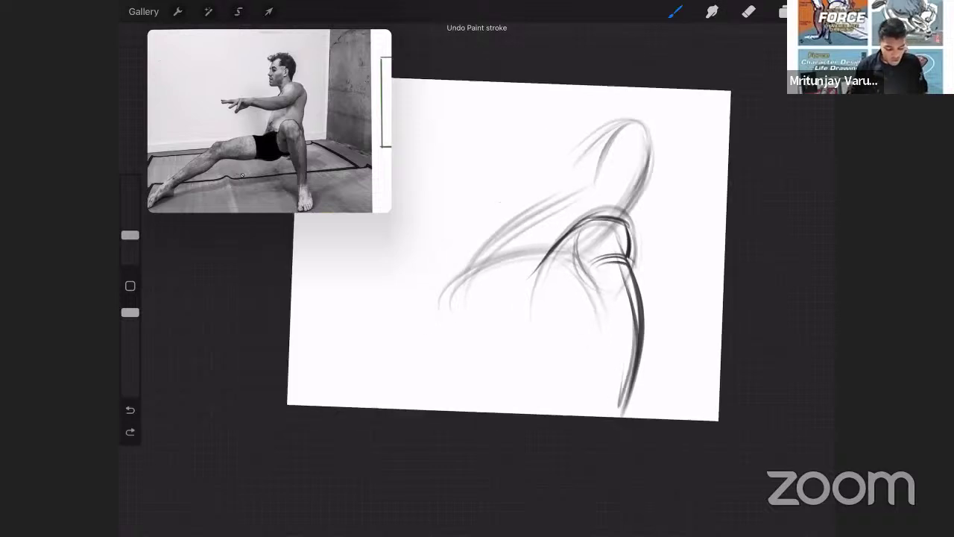
Sketch the underside curve of the extended thigh and a bold loop around the bent leg's thigh and buttock.
left_click_drag(130, 235, 130, 234)
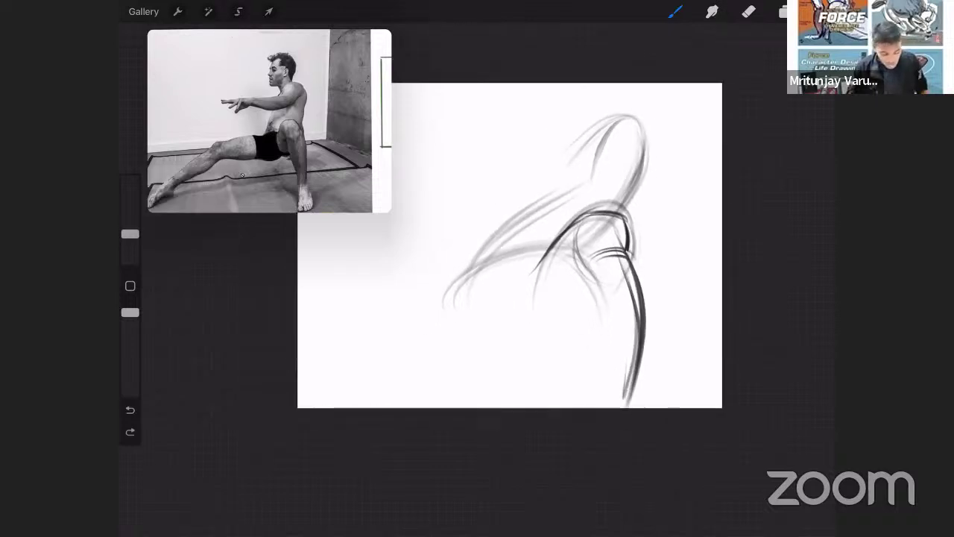
left_click_drag(477, 303, 528, 343)
mouse_move(472, 284)
left_mouse_down()
mouse_move(565, 333)
mouse_move(596, 316)
left_mouse_up()
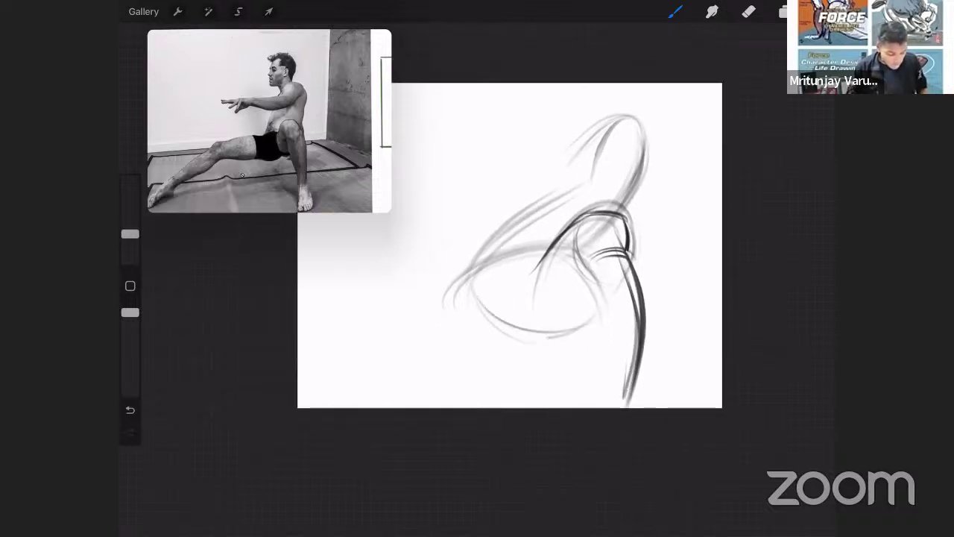
left_click_drag(522, 331, 607, 281)
mouse_move(556, 237)
left_mouse_down()
mouse_move(539, 281)
mouse_move(604, 246)
left_mouse_up()
left_click_drag(544, 252, 596, 329)
left_click_drag(611, 292, 593, 329)
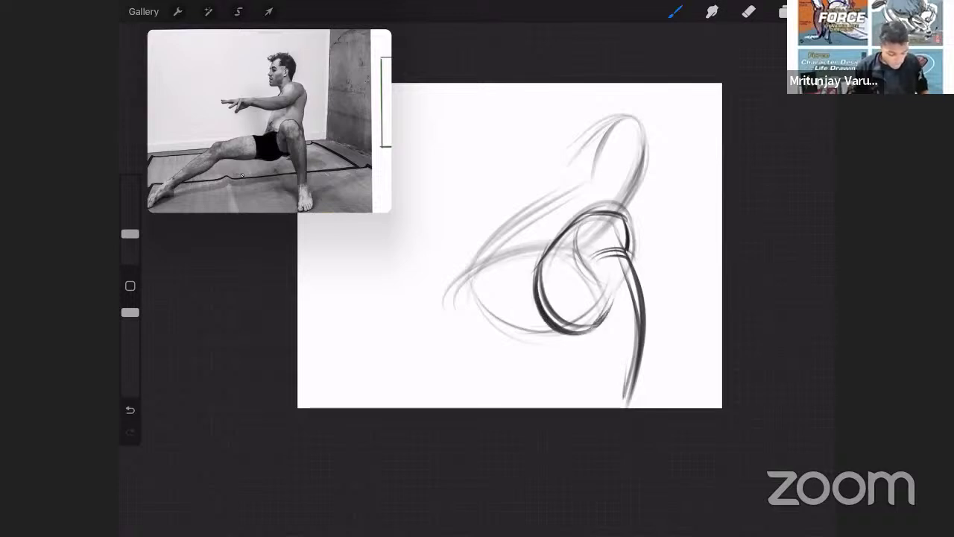
left_click_drag(129, 233, 130, 231)
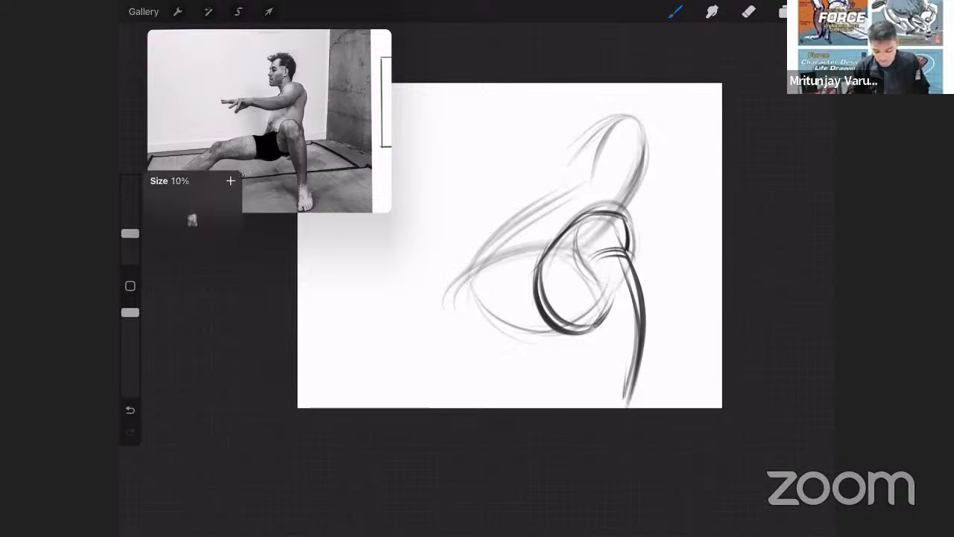
Uniformly scale the figure sketch down slightly and move it up and to the right on the canvas.
left_click(268, 11)
left_click_drag(649, 105, 628, 136)
left_click_drag(531, 273, 555, 242)
left_click_drag(653, 106, 643, 121)
left_click_drag(552, 249, 570, 239)
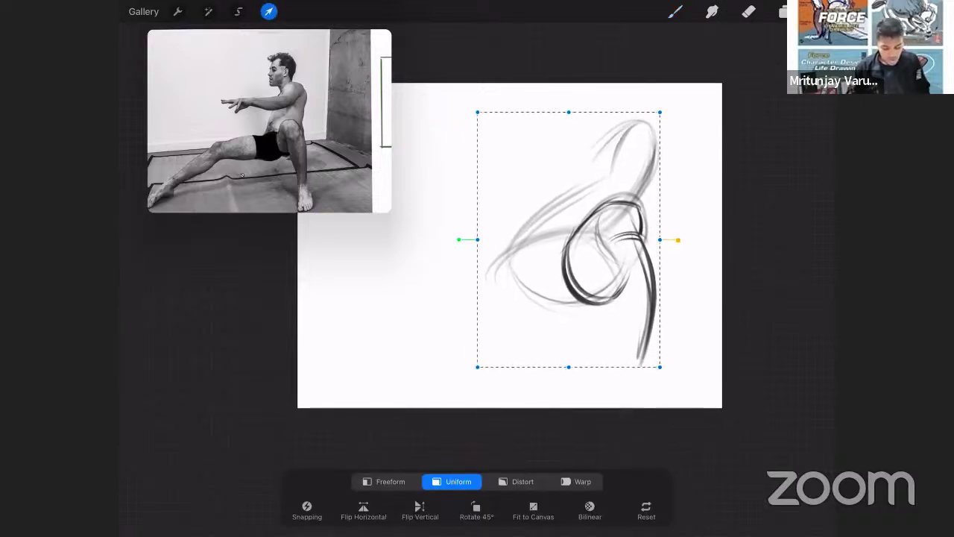
left_click(268, 11)
Darken the underside of the hips and draw the top contour of the extended thigh out to the knee.
left_click_drag(130, 230, 130, 235)
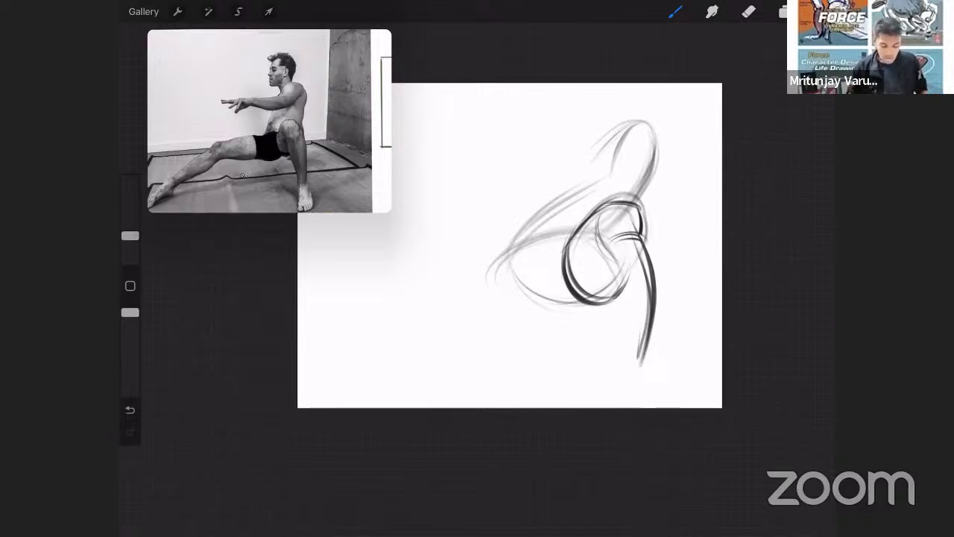
scroll(514, 246, "up", 2)
scroll(518, 249, "up", 1)
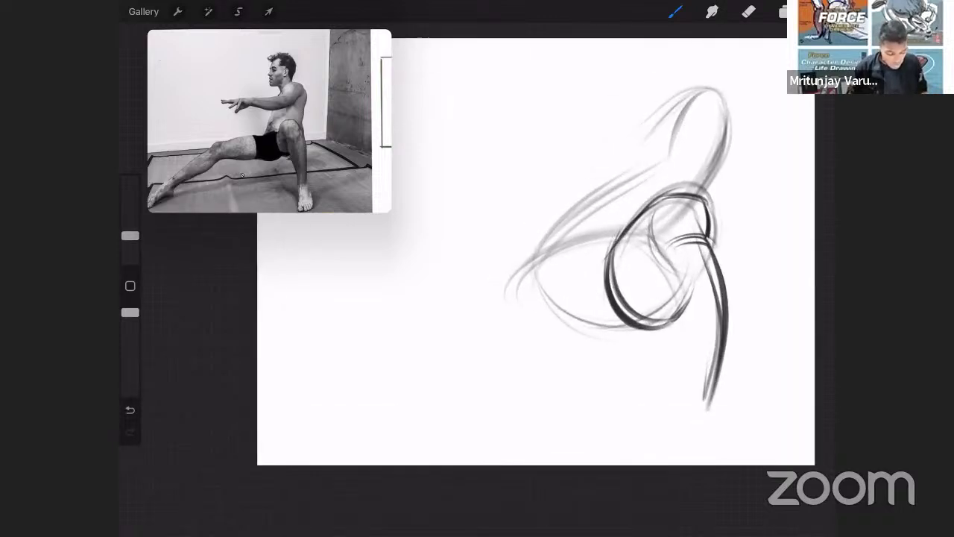
mouse_move(537, 312)
left_mouse_down()
mouse_move(589, 325)
mouse_move(656, 321)
left_mouse_up()
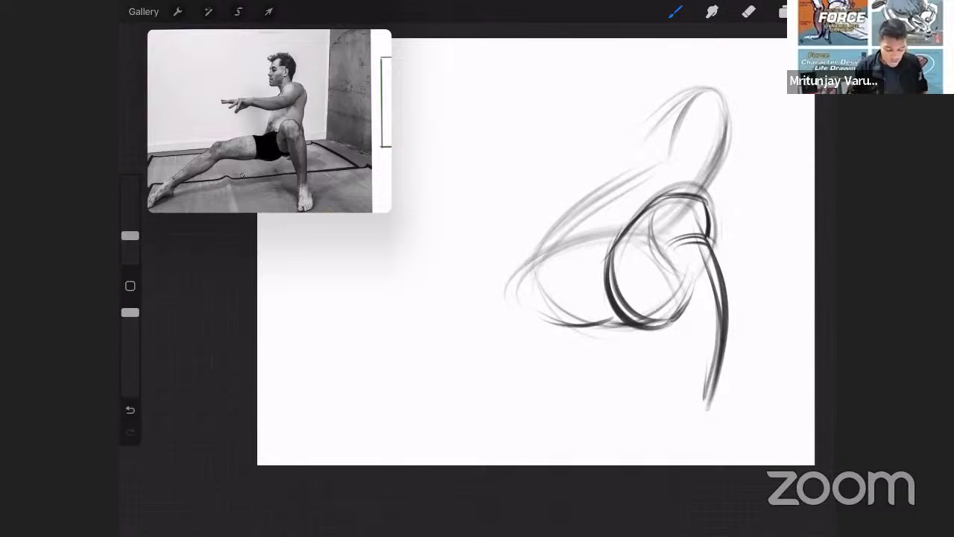
mouse_move(595, 236)
left_mouse_down()
mouse_move(467, 264)
mouse_move(428, 294)
left_mouse_up()
left_click_drag(589, 242, 433, 290)
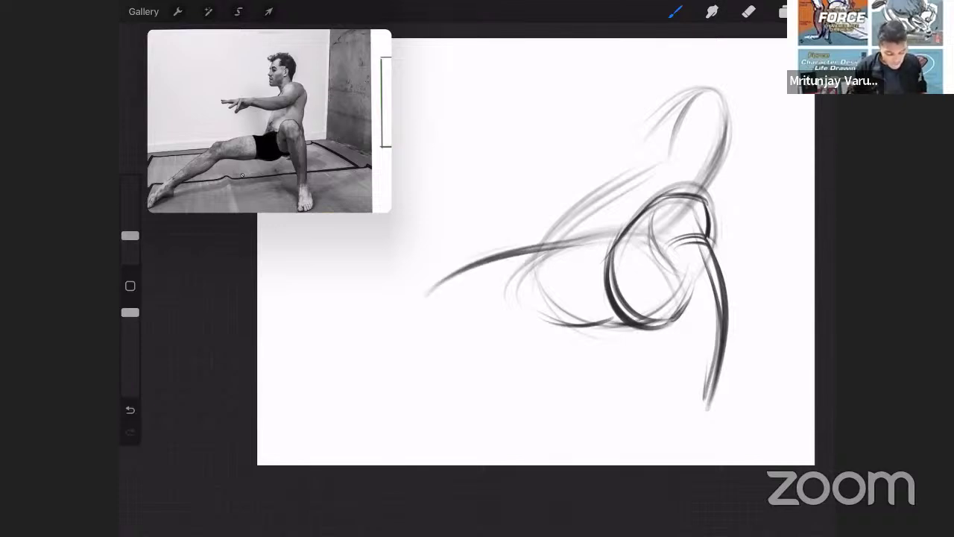
Continue the extended leg's top contour down the shin to the ankle, and add the thigh's underside and a knee accent.
mouse_move(588, 239)
left_mouse_down()
mouse_move(423, 285)
mouse_move(411, 278)
mouse_move(282, 428)
left_mouse_up()
mouse_move(422, 290)
left_mouse_down()
mouse_move(279, 414)
mouse_move(277, 429)
left_mouse_up()
left_click_drag(406, 307, 291, 410)
mouse_move(472, 304)
left_mouse_down()
mouse_move(613, 312)
mouse_move(616, 320)
mouse_move(607, 312)
left_mouse_up()
left_click_drag(536, 252, 439, 224)
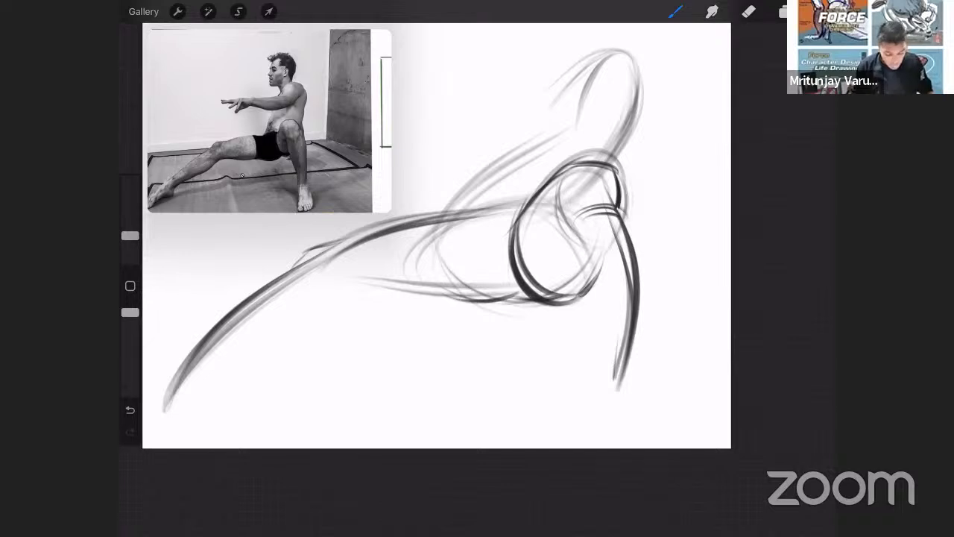
Draw the bent leg's inner contour in bold strokes from the knee down to the ankle.
mouse_move(574, 203)
left_mouse_down()
mouse_move(563, 293)
mouse_move(593, 325)
left_mouse_up()
left_click_drag(574, 284, 597, 325)
left_click_drag(581, 252, 598, 413)
left_click_drag(586, 311, 599, 413)
Rework the bent leg's outer contour into one thick dark curve from knee to ankle, undoing the stray strokes.
left_click_drag(634, 220, 616, 363)
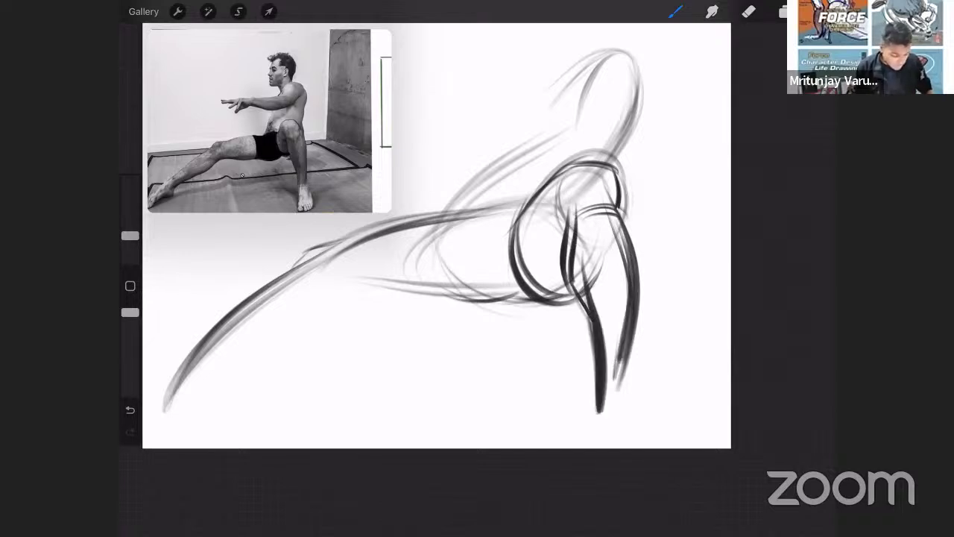
left_click_drag(635, 203, 610, 414)
left_click_drag(630, 219, 614, 405)
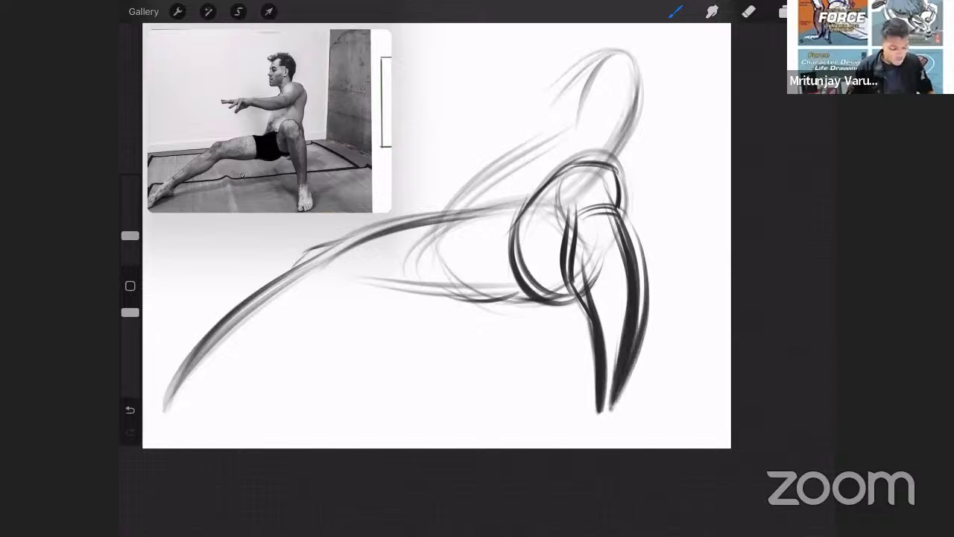
key("ctrl+z")
mouse_move(624, 200)
left_mouse_down()
mouse_move(638, 246)
mouse_move(624, 391)
left_mouse_up()
key("ctrl+z")
key("ctrl+z")
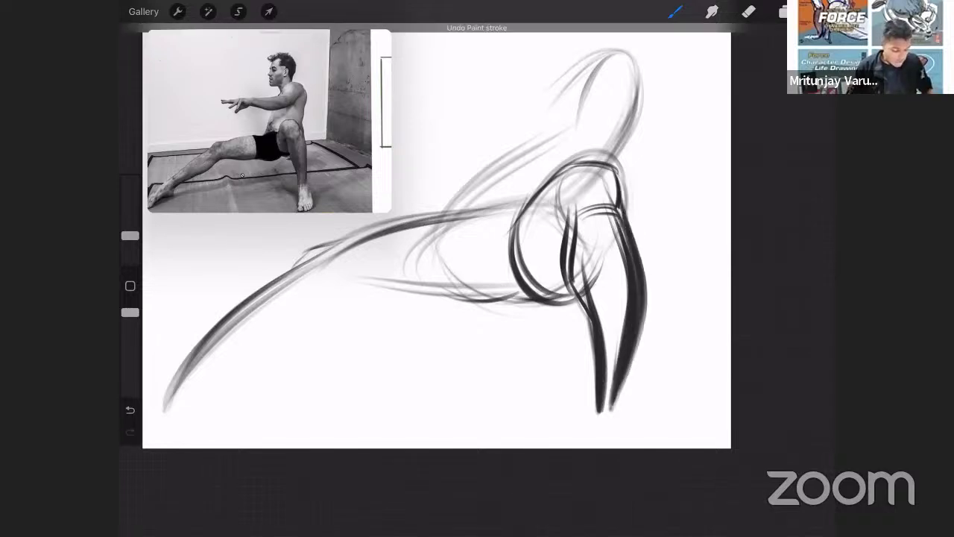
left_click_drag(632, 238, 613, 406)
Uniformly scale the figure sketch down again and reposition it up and to the right, leaving room for the feet.
scroll(436, 240, "down", 3)
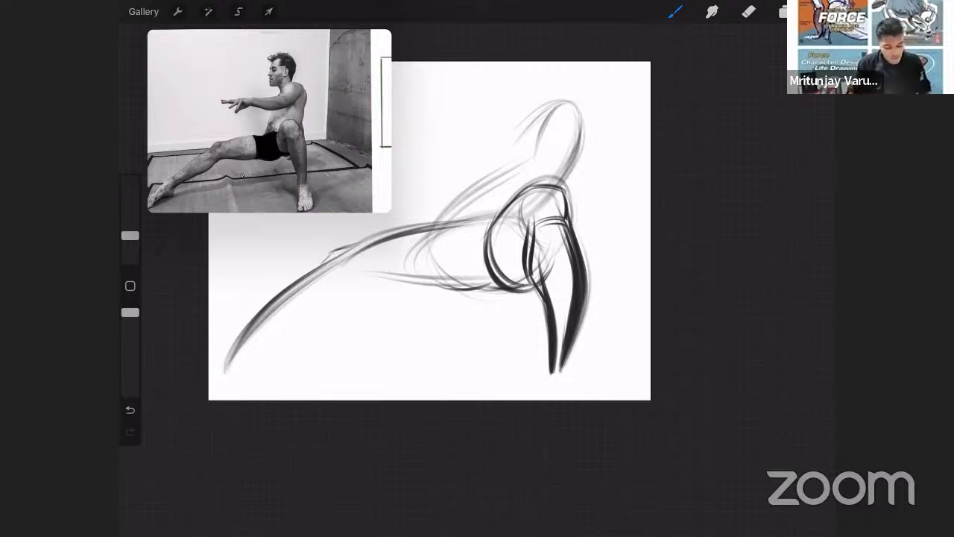
scroll(429, 231, "up", 2)
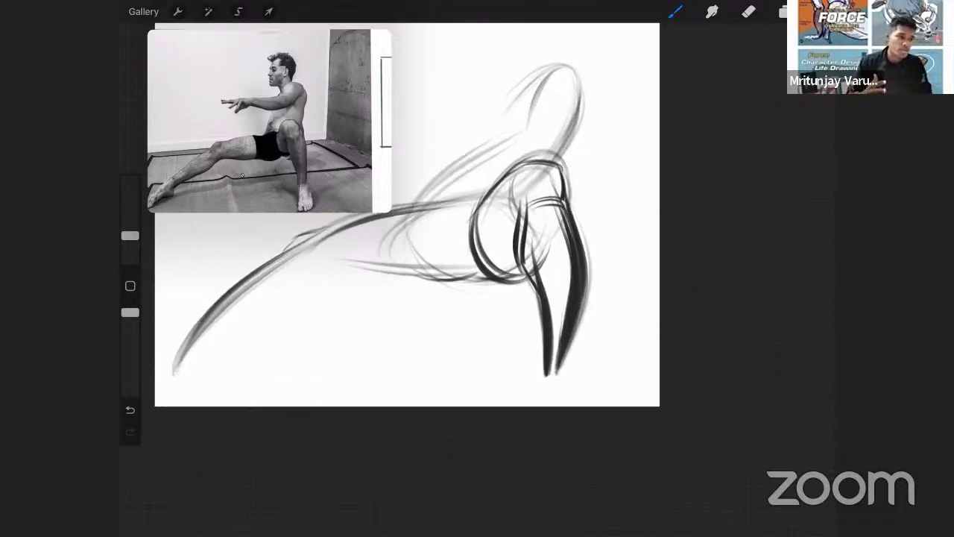
scroll(407, 215, "up", 1)
scroll(407, 215, "down", 2)
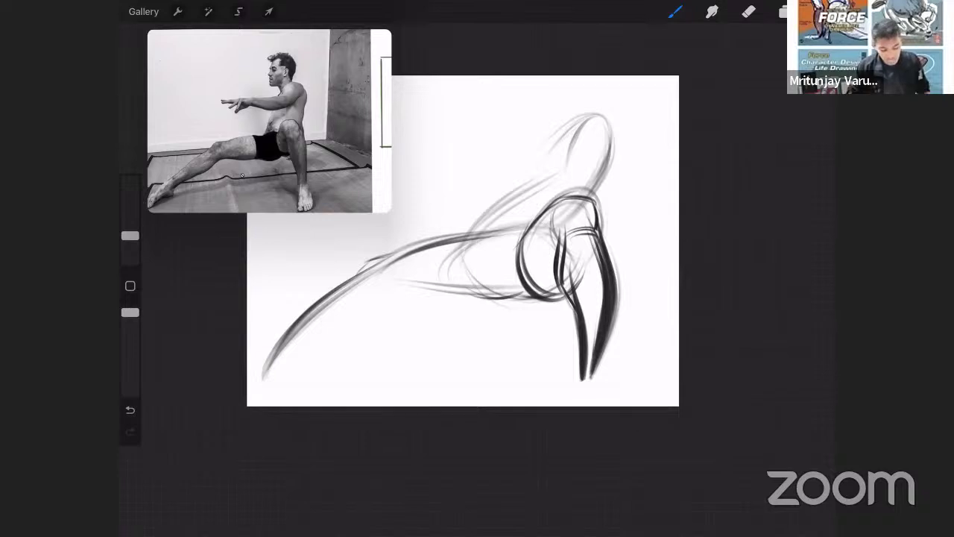
left_click(269, 11)
left_click_drag(621, 105, 567, 146)
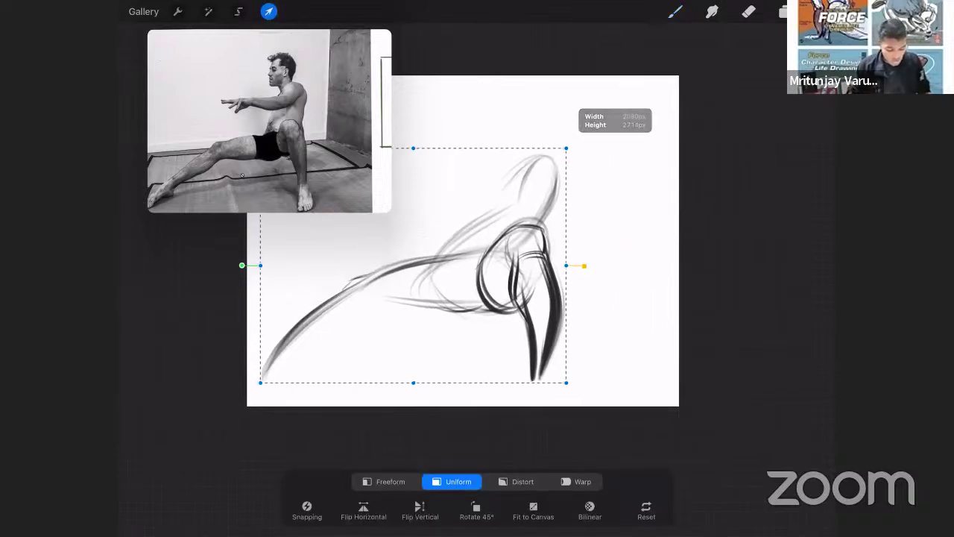
left_click_drag(414, 266, 458, 241)
left_click(268, 11)
Draw the ankle and the planted foot with toes below the bent leg using a smaller brush, redoing the first attempt.
scroll(462, 240, "up", 3)
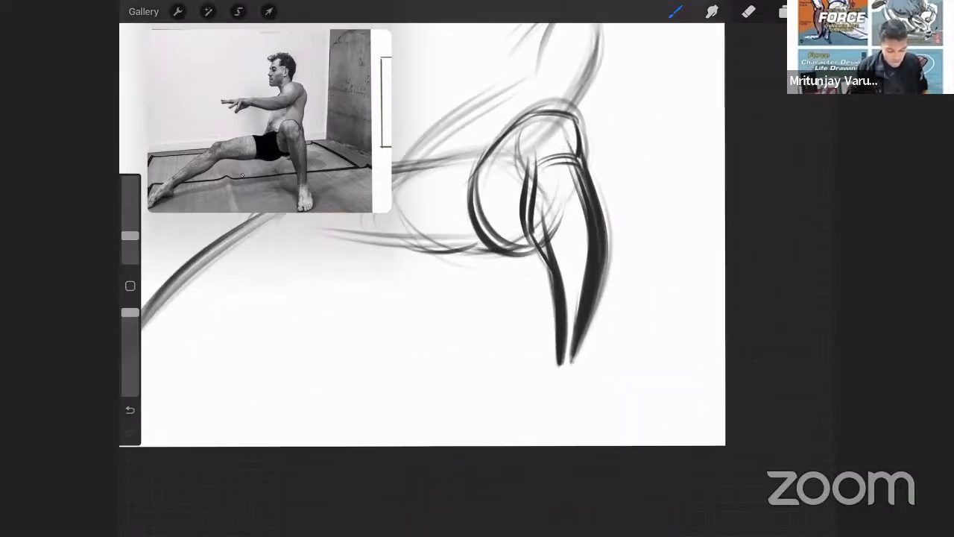
left_click_drag(129, 235, 130, 243)
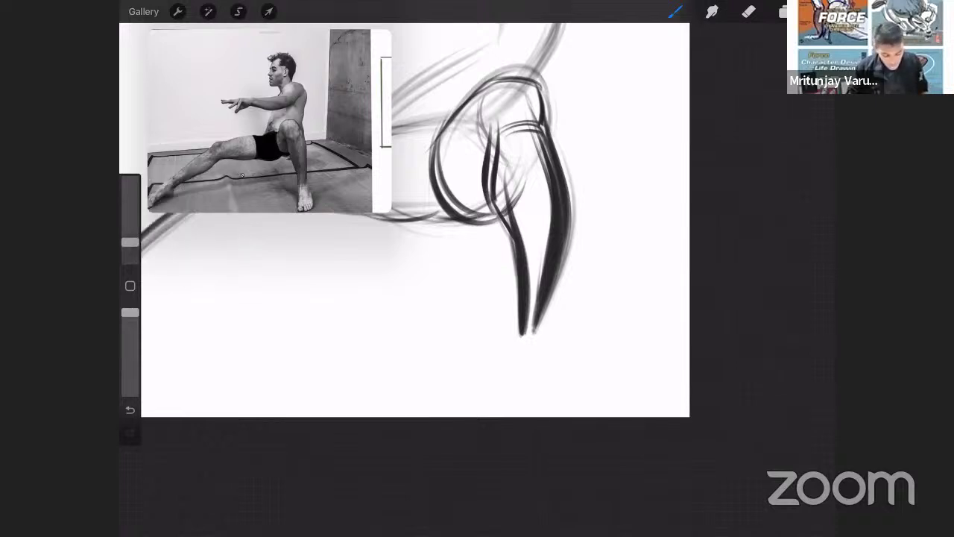
mouse_move(518, 315)
left_mouse_down()
mouse_move(514, 348)
mouse_move(552, 328)
left_mouse_up()
mouse_move(517, 328)
left_mouse_down()
mouse_move(553, 330)
mouse_move(555, 356)
mouse_move(504, 362)
mouse_move(482, 413)
left_mouse_up()
key("ctrl+z")
key("ctrl+z")
key("ctrl+z")
mouse_move(509, 361)
left_mouse_down()
mouse_move(486, 405)
mouse_move(515, 414)
mouse_move(558, 382)
mouse_move(495, 407)
mouse_move(569, 394)
left_mouse_up()
left_click_drag(547, 340, 566, 403)
mouse_move(546, 312)
left_mouse_down()
mouse_move(555, 336)
mouse_move(546, 346)
left_mouse_up()
scroll(477, 224, "down", 3)
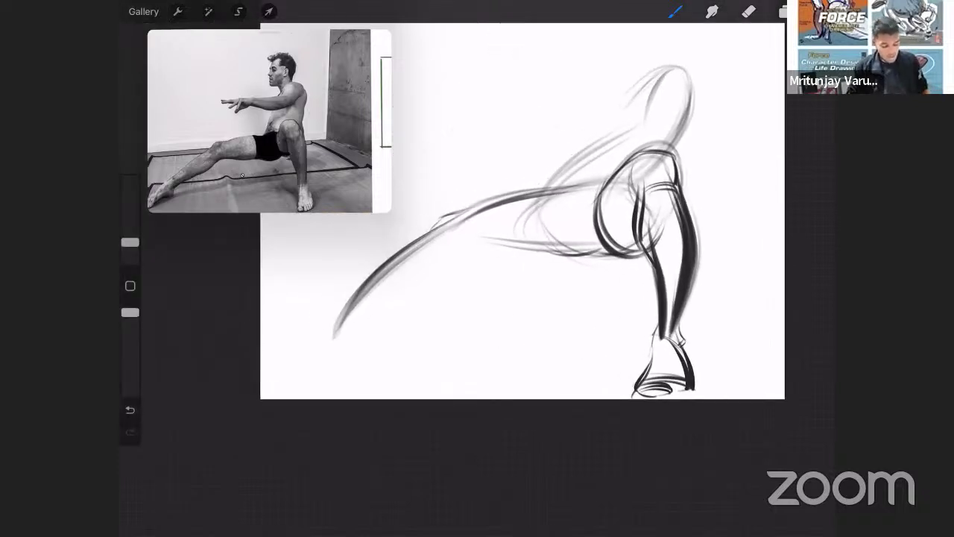
Enlarge the brush and sketch the extended leg's underside contour from the thigh down to the ankle.
left_click_drag(130, 242, 130, 236)
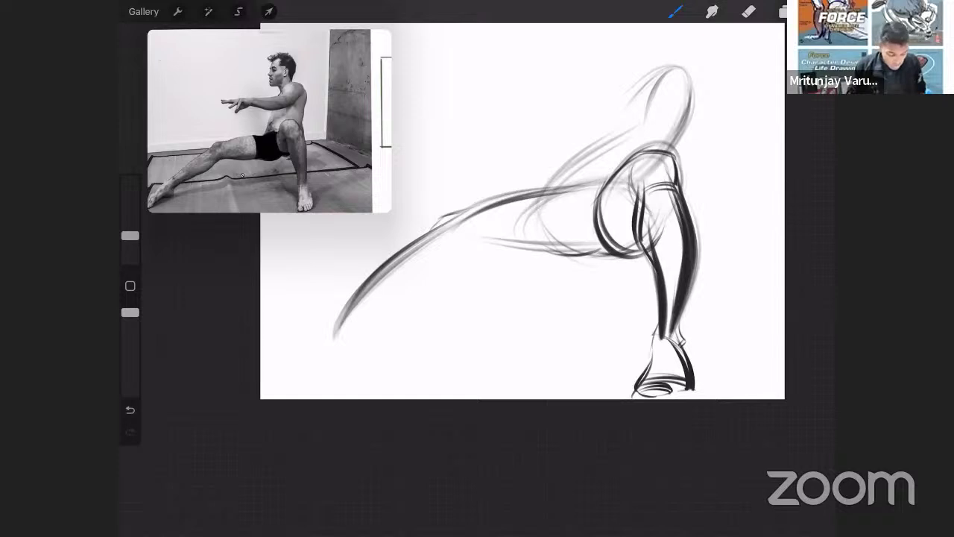
left_click_drag(475, 245, 330, 336)
left_click_drag(447, 252, 308, 356)
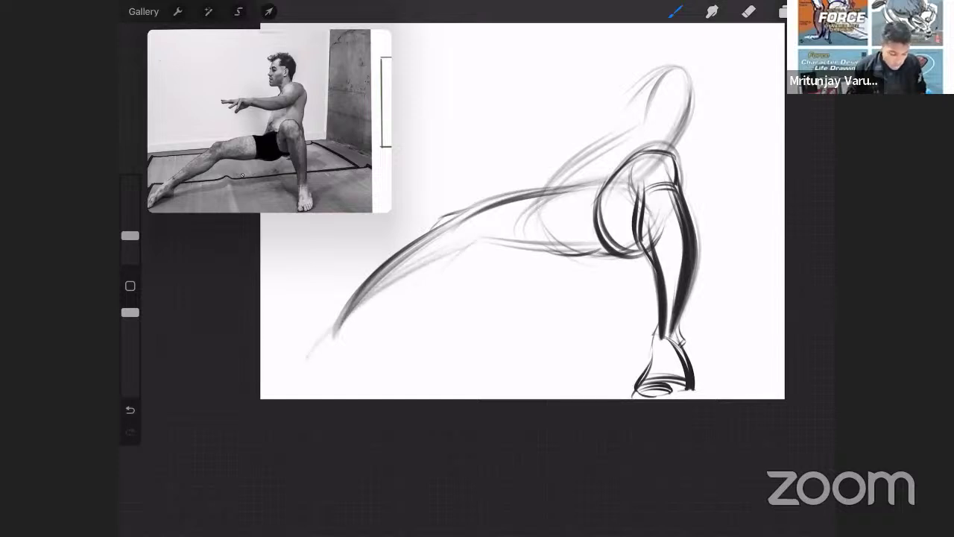
mouse_move(597, 237)
left_mouse_down()
mouse_move(395, 280)
mouse_move(360, 301)
left_mouse_up()
left_click_drag(569, 222, 323, 333)
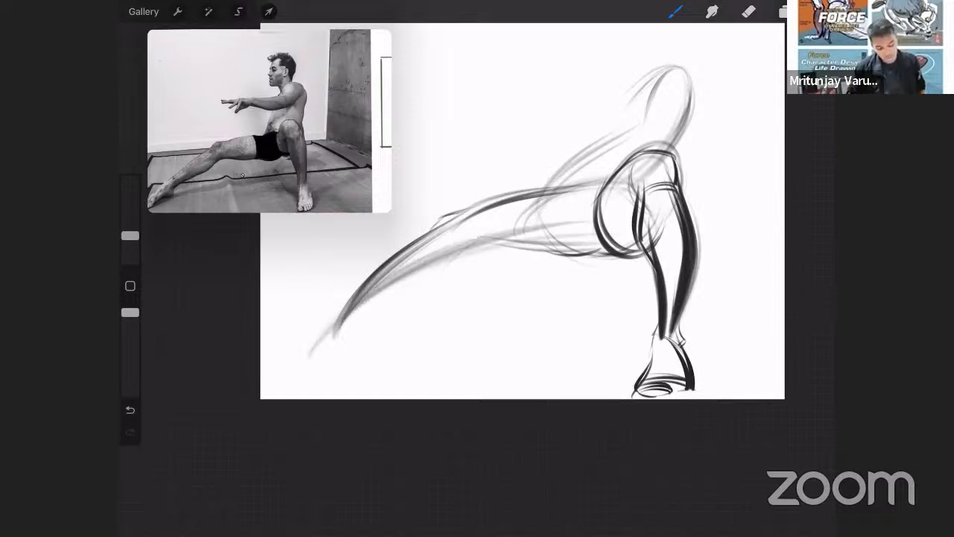
Draw the foot of the extended leg as a dark straight taper beyond the ankle.
scroll(522, 223, "up", 2)
left_click_drag(380, 318, 297, 378)
left_click_drag(396, 316, 297, 379)
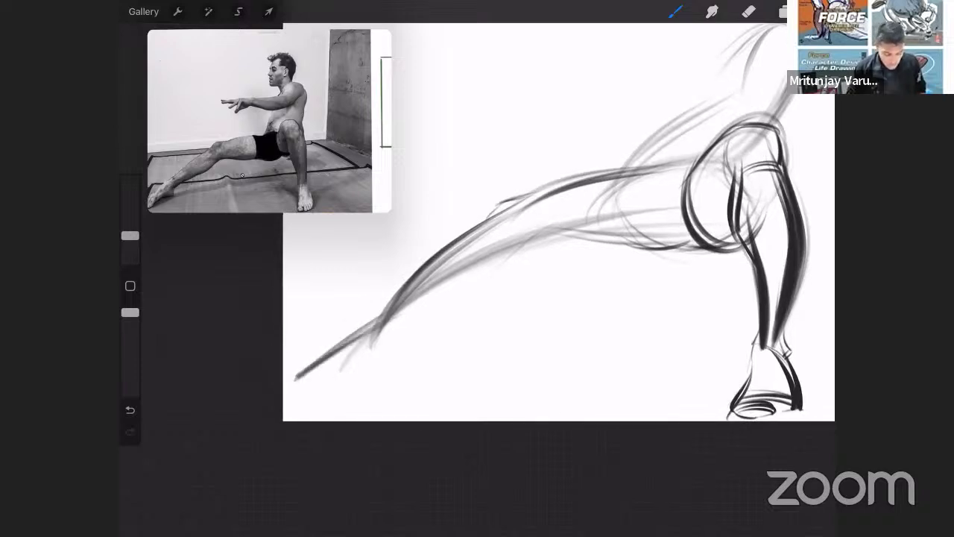
scroll(549, 211, "down", 2)
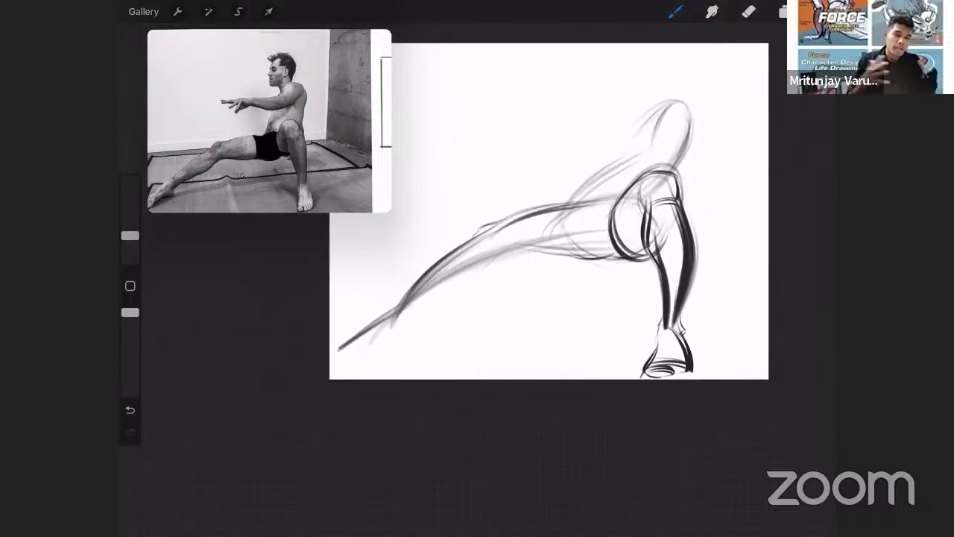
scroll(549, 211, "up", 1)
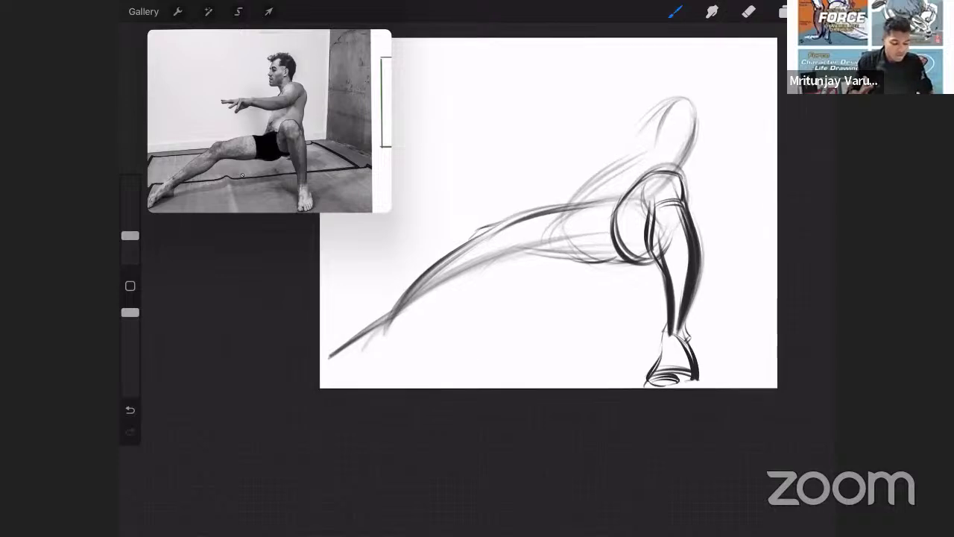
scroll(548, 211, "down", 1)
scroll(538, 211, "down", 1)
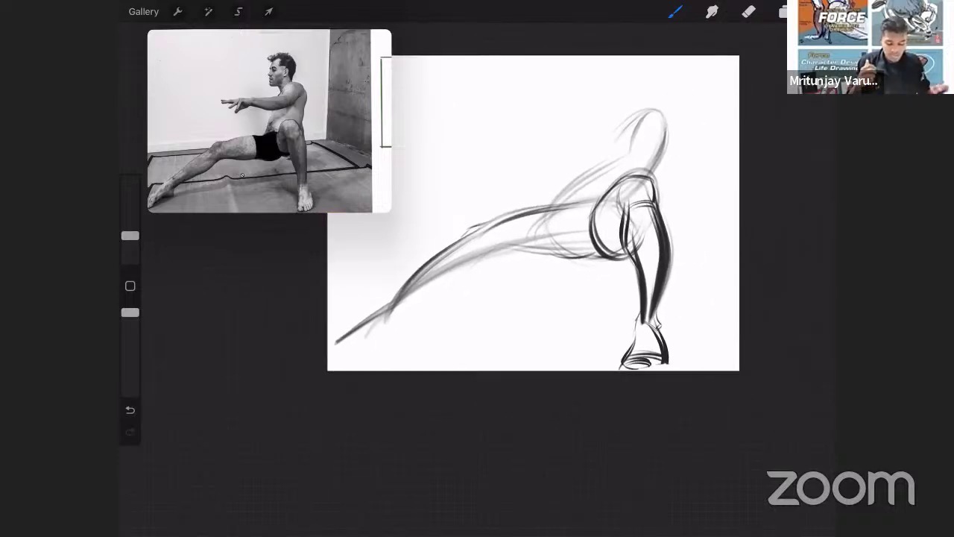
Select and show Layer 2 with the reference photo, and hide the sketch on Layer 9.
left_click(783, 11)
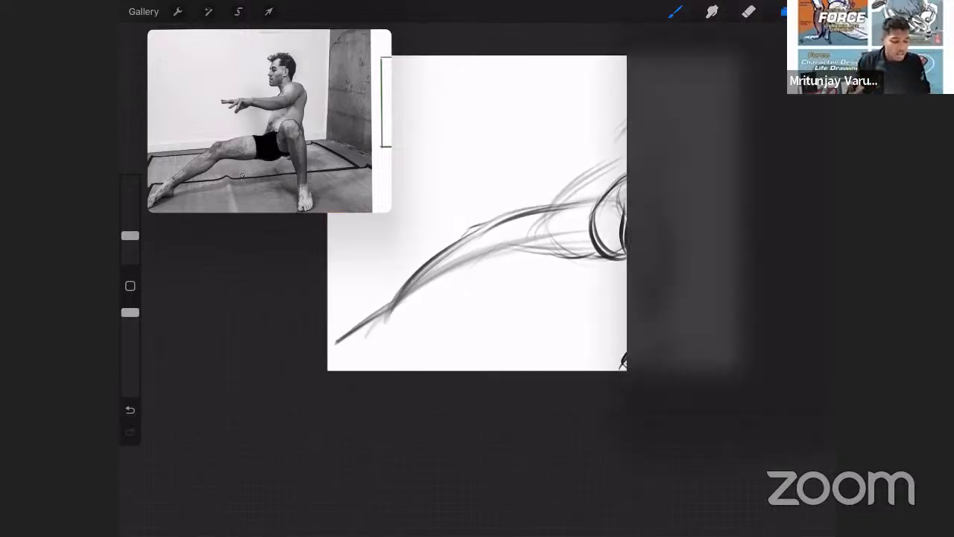
left_click(811, 299)
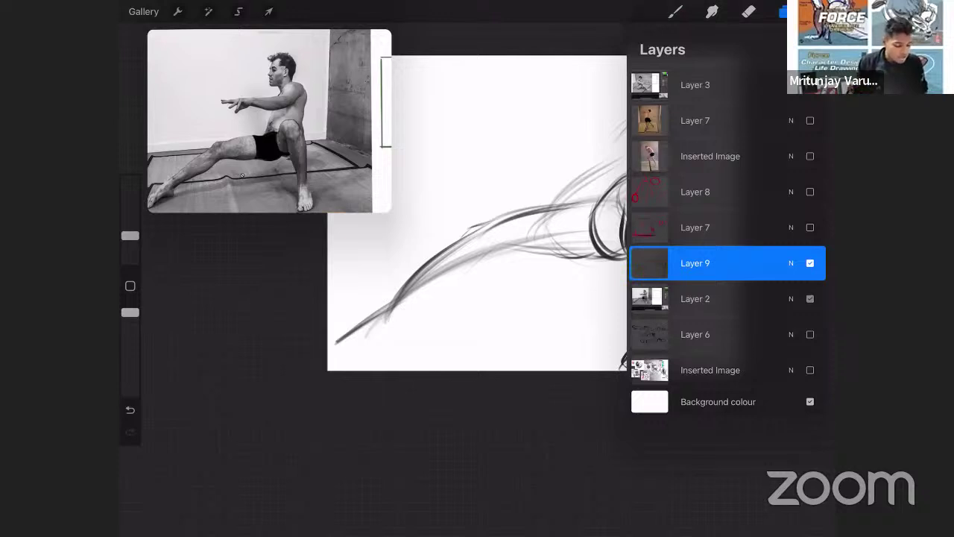
left_click(695, 298)
left_click(810, 263)
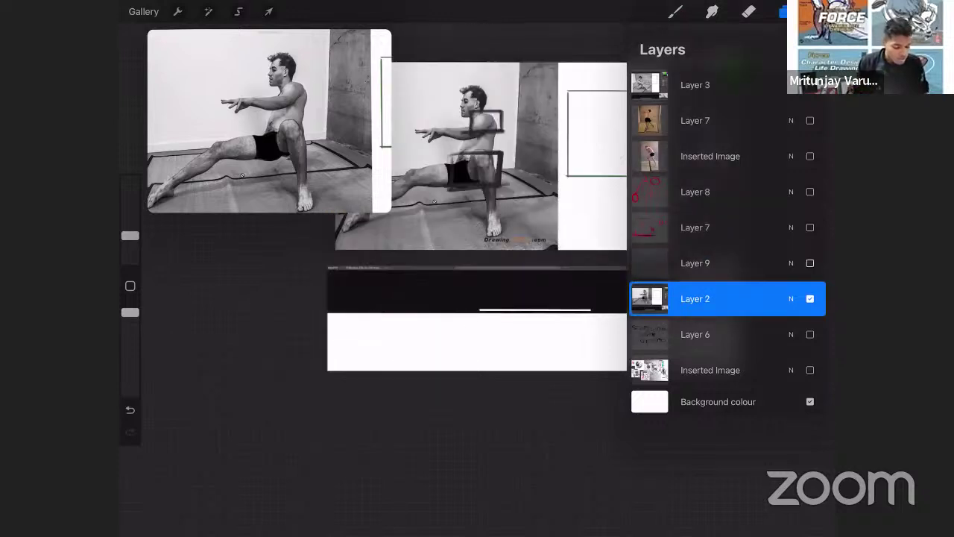
scroll(477, 216, "up", 2)
scroll(477, 268, "down", 1)
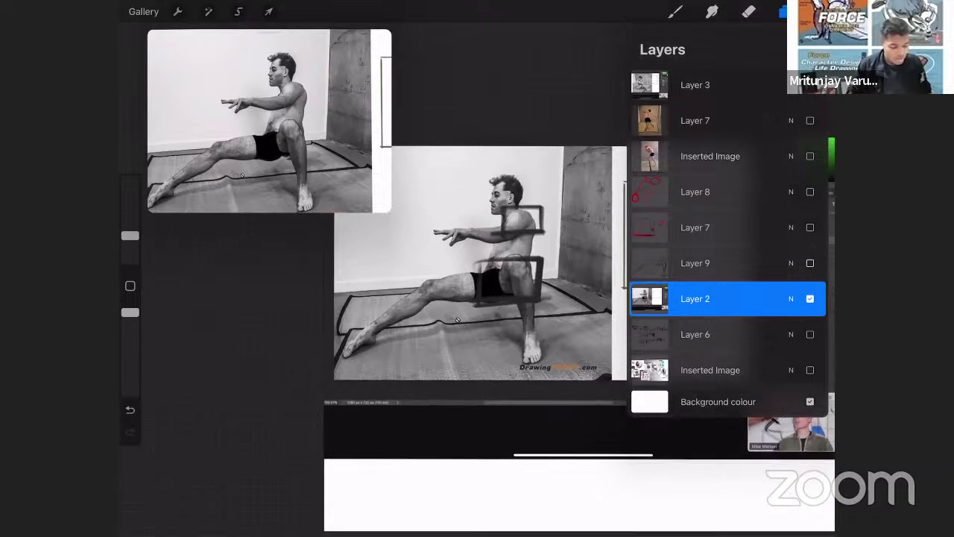
Choose red and draw a rectangular frame around the whole figure in the reference photo on the canvas.
left_click(818, 11)
left_click(787, 75)
left_click(818, 11)
scroll(269, 120, "up", 2)
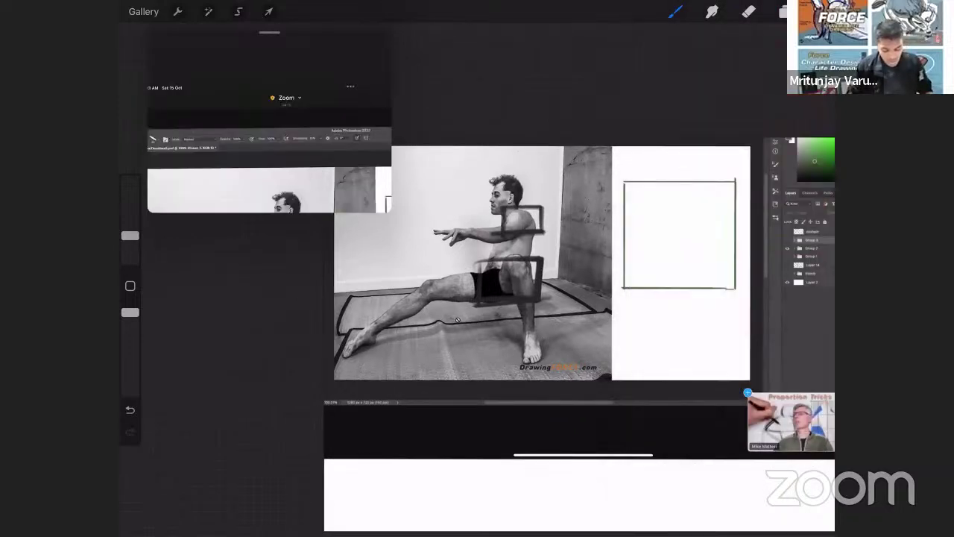
scroll(269, 121, "down", 1)
scroll(542, 263, "left", 1)
left_click_drag(413, 183, 410, 366)
left_click_drag(416, 181, 411, 358)
mouse_move(418, 187)
left_mouse_down()
mouse_move(619, 180)
mouse_move(607, 376)
left_mouse_up()
left_click_drag(615, 201, 614, 363)
mouse_move(610, 361)
left_mouse_down()
mouse_move(424, 361)
mouse_move(620, 349)
left_mouse_up()
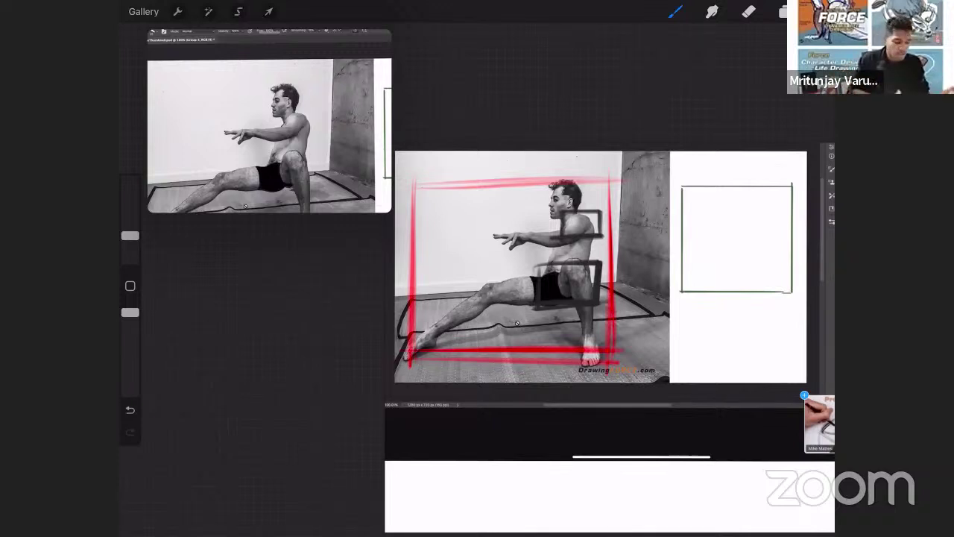
Reduce the brush size and draw a small wide red rectangle crossed by a horizontal double-headed arrow inside the green square.
scroll(597, 298, "down", 2)
scroll(596, 298, "up", 5)
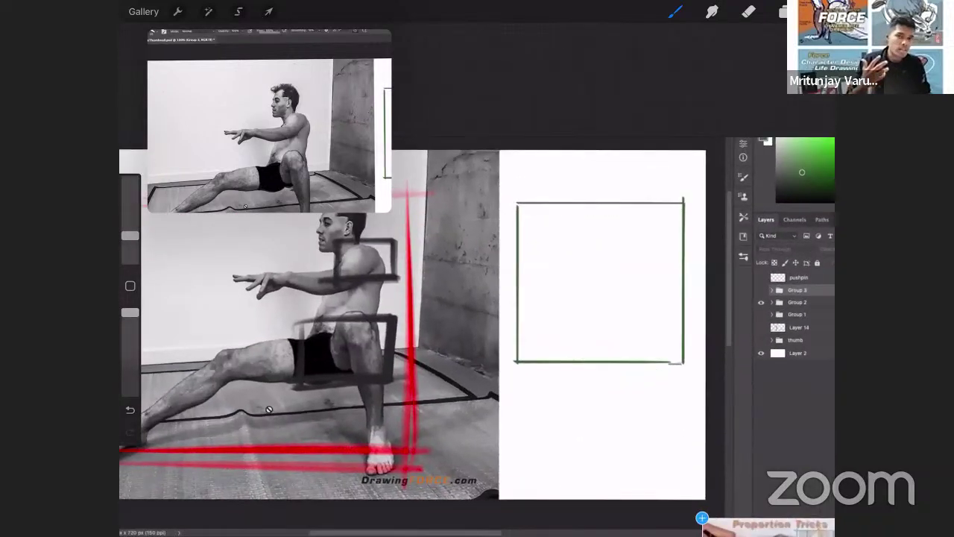
left_click(749, 11)
left_click_drag(129, 240, 129, 246)
left_click_drag(130, 235, 129, 244)
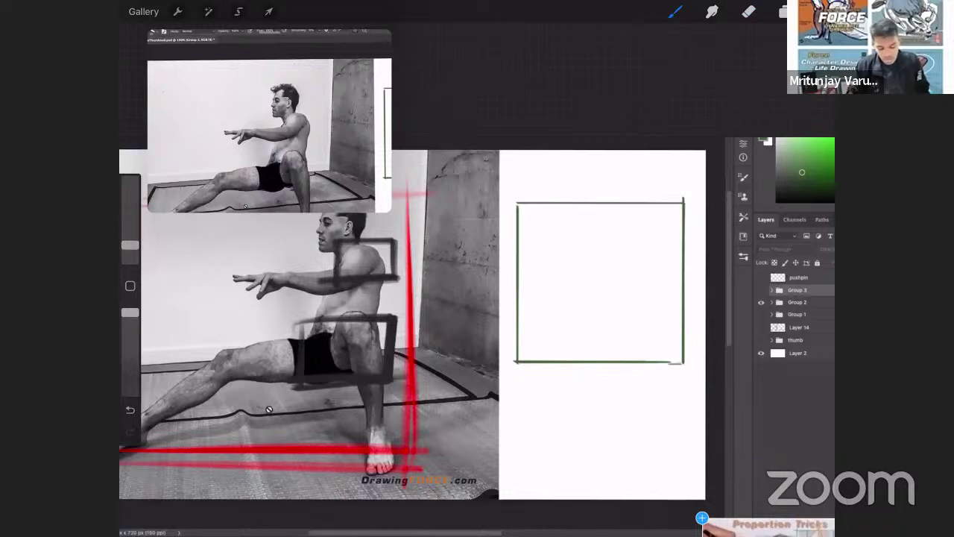
mouse_move(553, 222)
left_mouse_down()
mouse_move(553, 267)
mouse_move(551, 259)
left_mouse_up()
left_click_drag(546, 222, 644, 218)
mouse_move(547, 222)
left_mouse_down()
mouse_move(650, 227)
mouse_move(639, 267)
left_mouse_up()
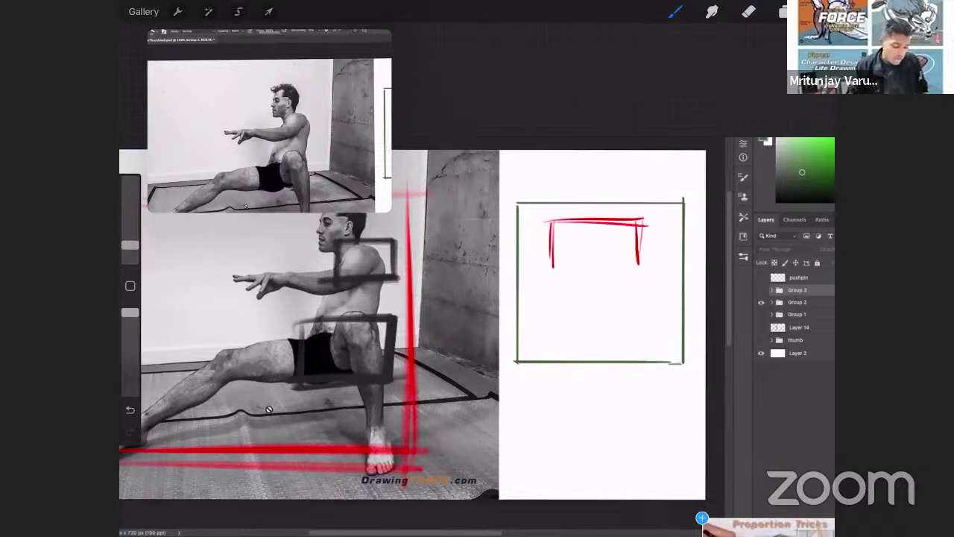
left_click_drag(544, 267, 653, 267)
left_click_drag(511, 245, 678, 240)
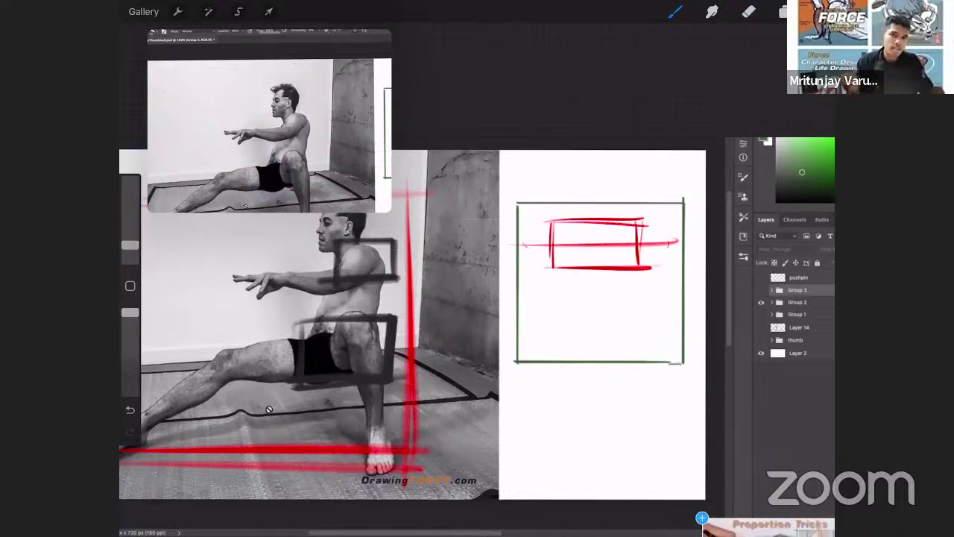
Draw a second, taller red rectangle below the first, extend its base downward, and add a vertical arrow beside it.
scroll(417, 313, "up", 2)
mouse_move(521, 267)
left_mouse_down()
mouse_move(521, 328)
mouse_move(622, 257)
left_mouse_up()
left_click_drag(613, 249, 610, 340)
left_click_drag(534, 253, 534, 337)
mouse_move(526, 264)
left_mouse_down()
mouse_move(533, 334)
mouse_move(624, 335)
left_mouse_up()
left_click_drag(506, 335, 619, 336)
left_click_drag(612, 252, 601, 373)
left_click_drag(528, 275, 526, 371)
left_click_drag(532, 258, 528, 370)
left_click_drag(528, 368, 622, 365)
left_click_drag(639, 248, 638, 382)
left_click_drag(628, 261, 632, 249)
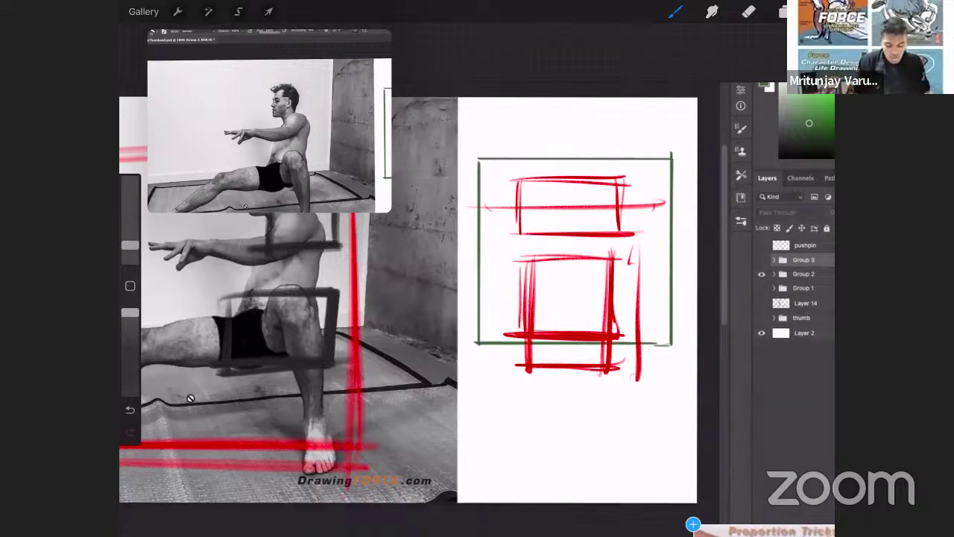
Draw a red line from the figure's shoulder down behind the back, ending in a short hand stroke on the floor.
scroll(410, 299, "down", 5)
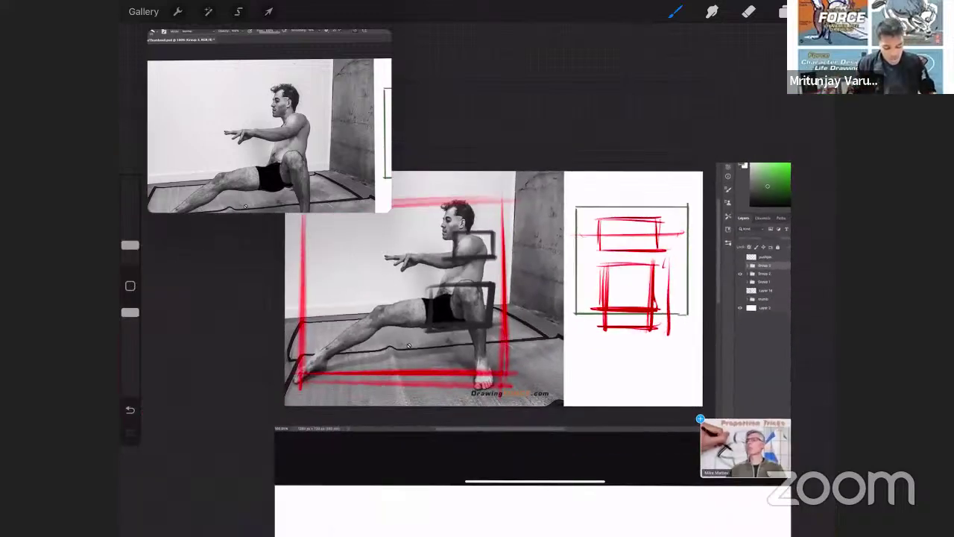
mouse_move(487, 259)
left_mouse_down()
mouse_move(514, 333)
mouse_move(532, 327)
left_mouse_up()
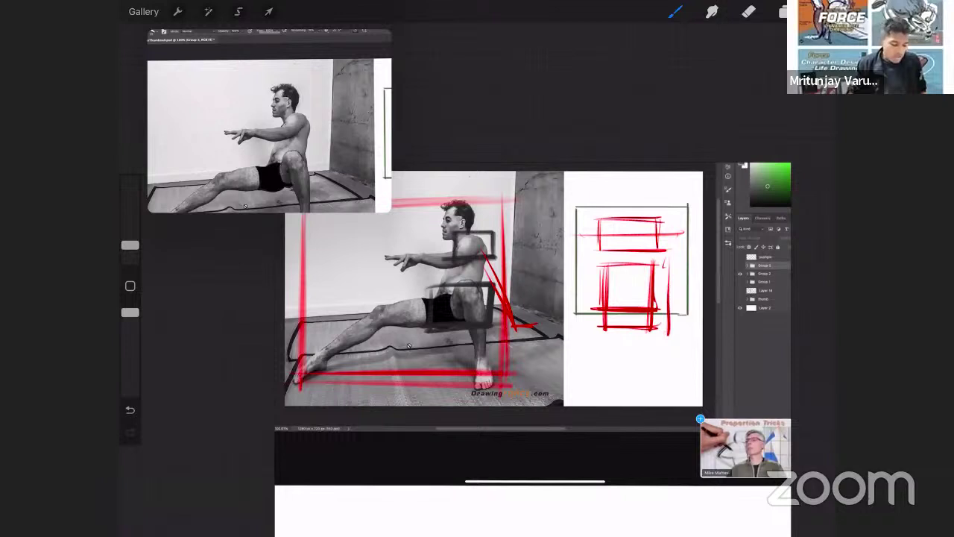
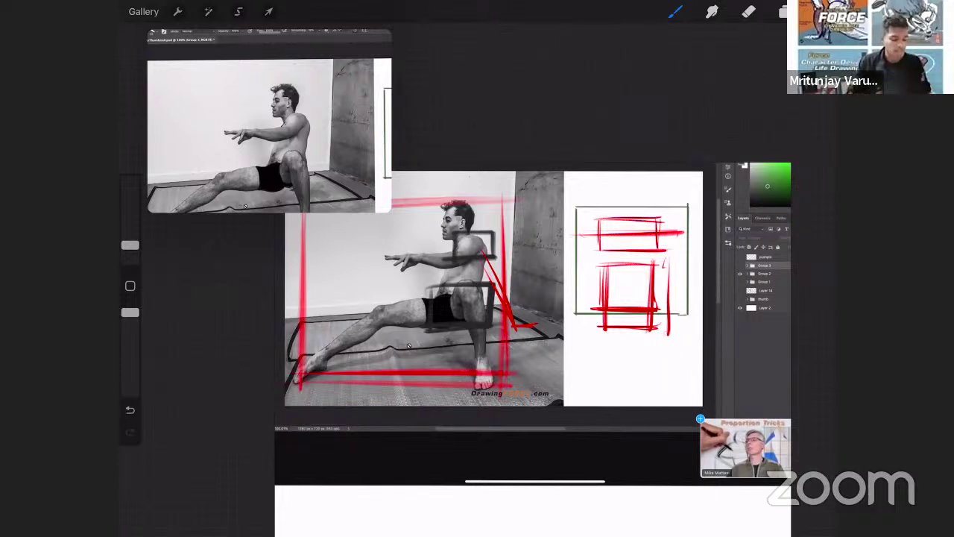
Hide Layer 2 and show the figure sketch on Layer 9 again.
left_click(783, 11)
left_click(810, 298)
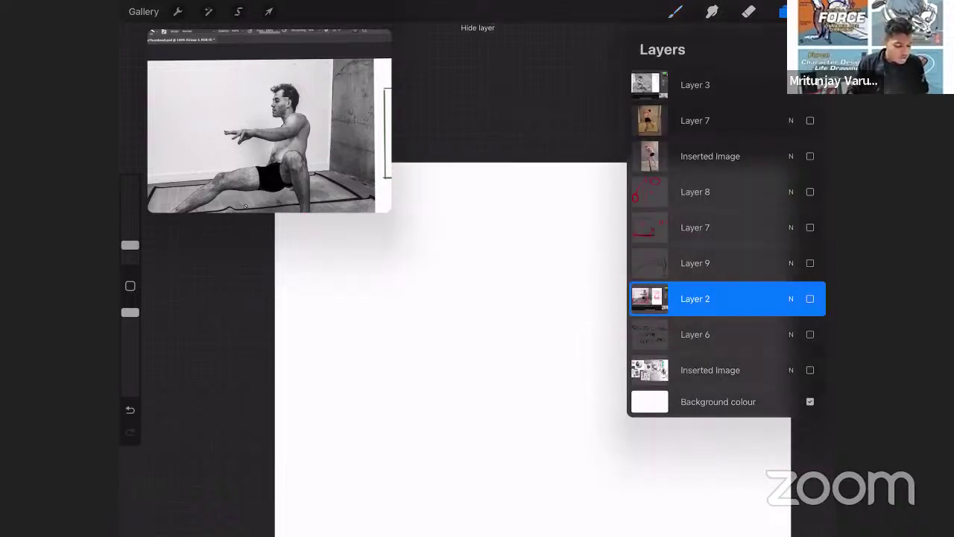
left_click(810, 263)
scroll(477, 336, "down", 4)
left_click(783, 11)
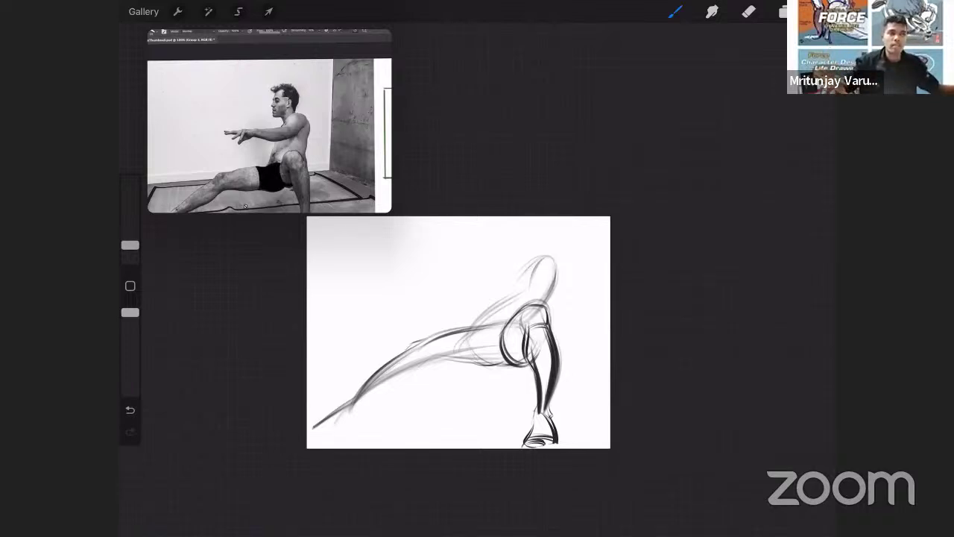
scroll(459, 332, "up", 3)
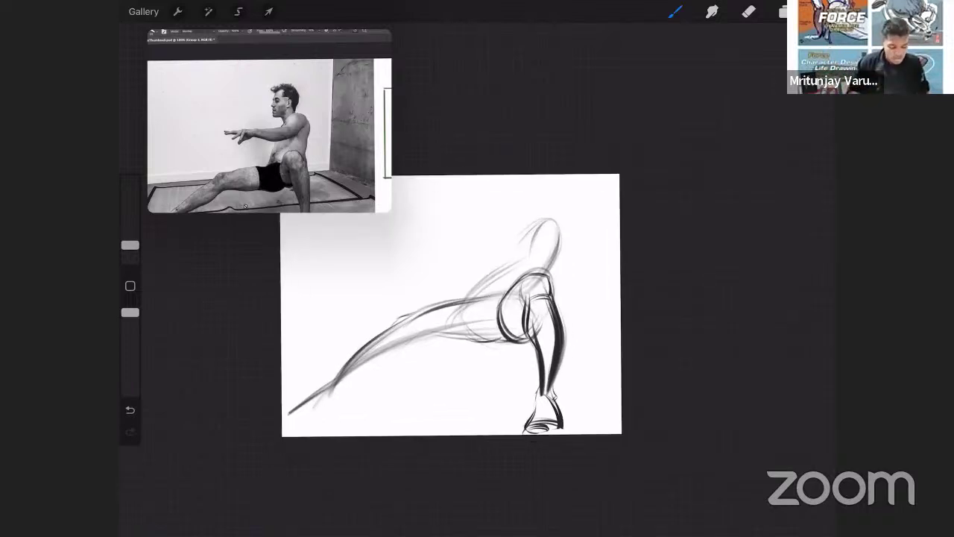
Add a new layer directly above Layer 9.
left_click(748, 12)
left_click(783, 11)
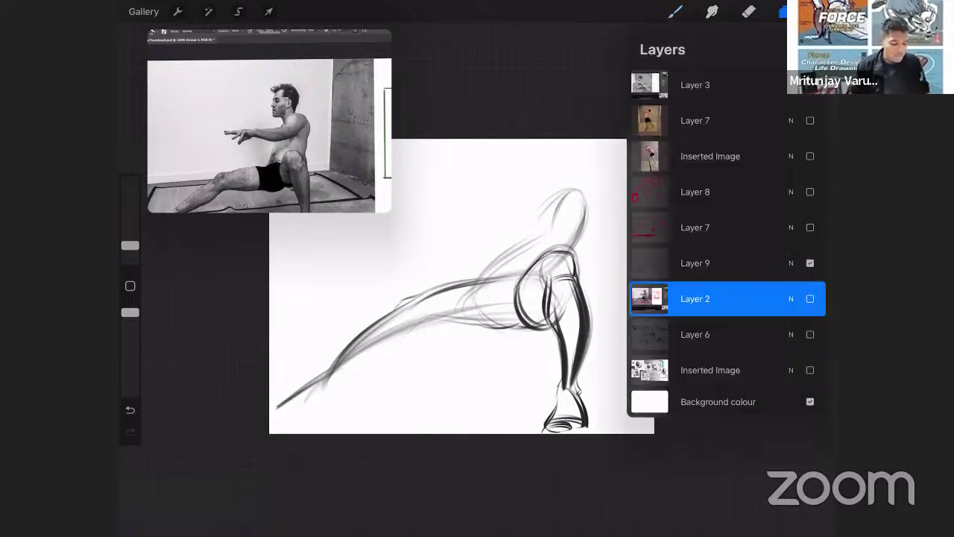
left_click(695, 262)
left_click(810, 50)
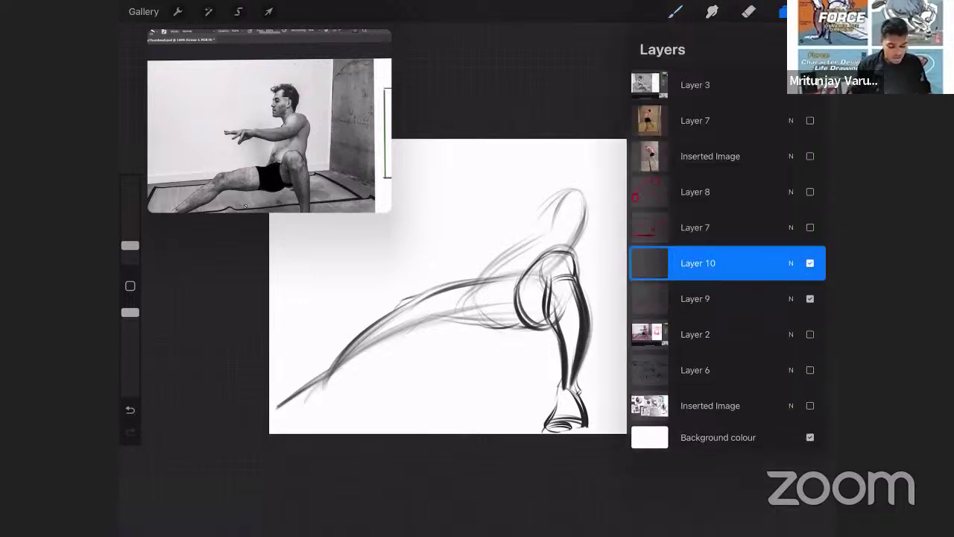
left_click(783, 11)
Draw the left, top and right edges of a red frame around the figure sketch with an enlarged brush.
left_click_drag(130, 246, 130, 238)
left_click(675, 11)
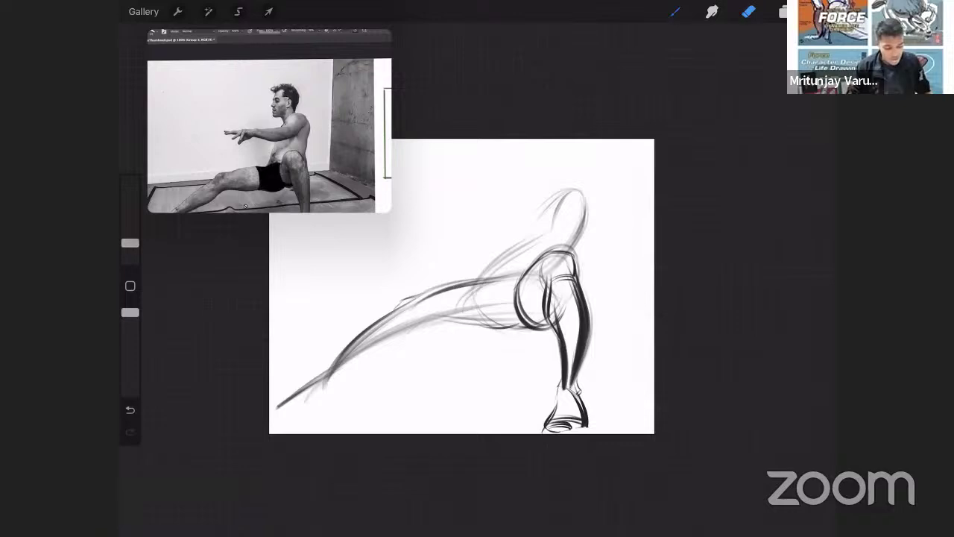
left_click_drag(462, 285, 491, 286)
left_click_drag(325, 246, 326, 366)
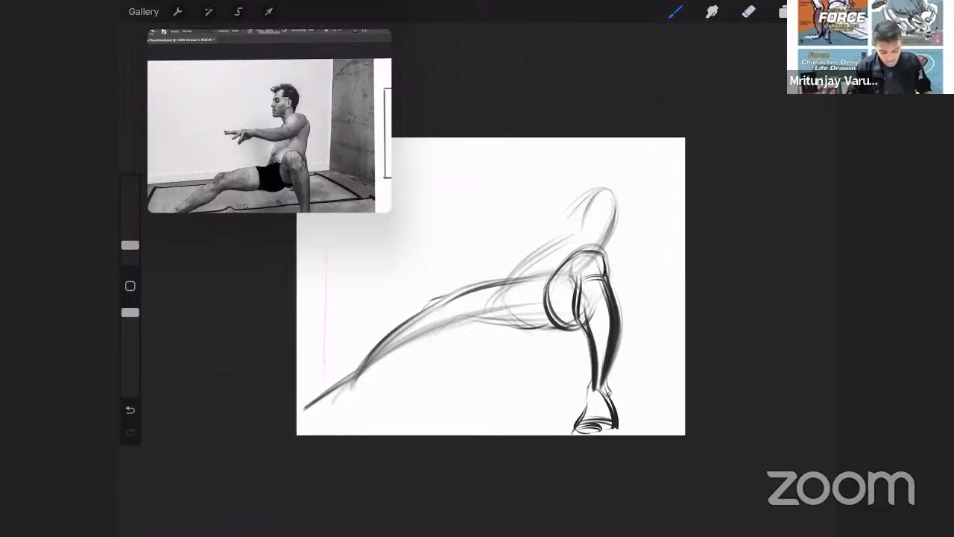
left_click_drag(319, 220, 321, 428)
scroll(491, 286, "down", 2)
left_click_drag(130, 245, 130, 230)
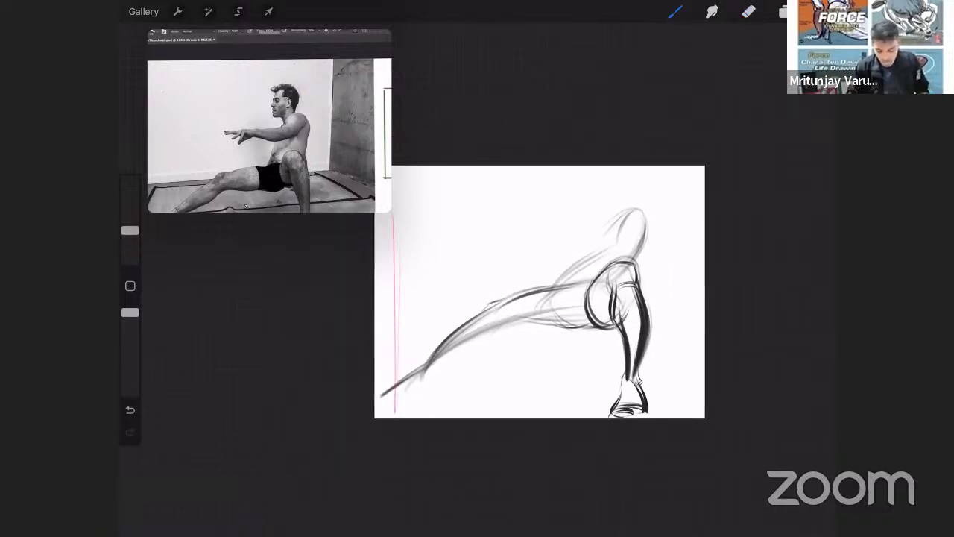
left_click_drag(393, 202, 393, 410)
left_click_drag(478, 184, 640, 182)
left_click_drag(435, 191, 671, 188)
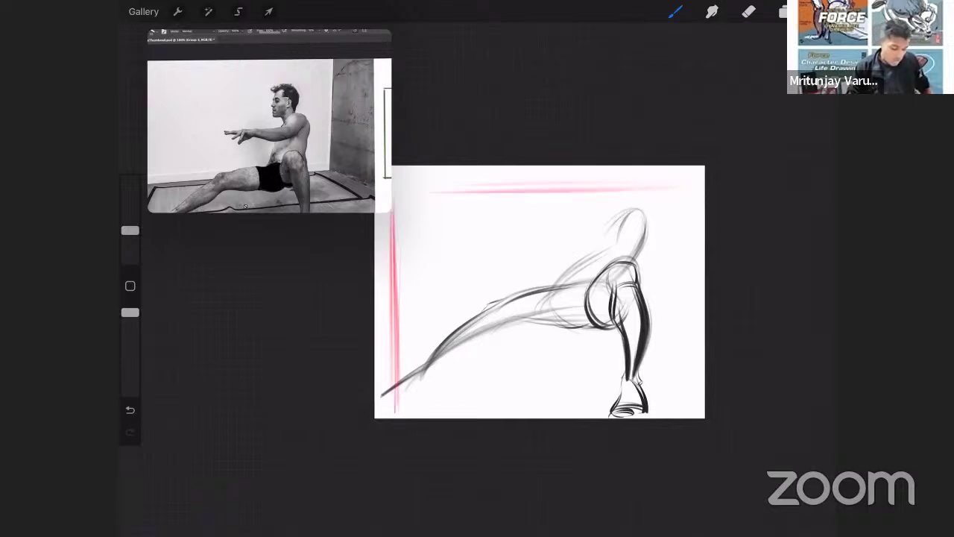
left_click_drag(702, 216, 700, 393)
left_click_drag(698, 221, 682, 408)
Try red strokes along the frame's bottom edge and undo them.
mouse_move(435, 395)
left_mouse_down()
mouse_move(589, 392)
mouse_move(704, 407)
left_mouse_up()
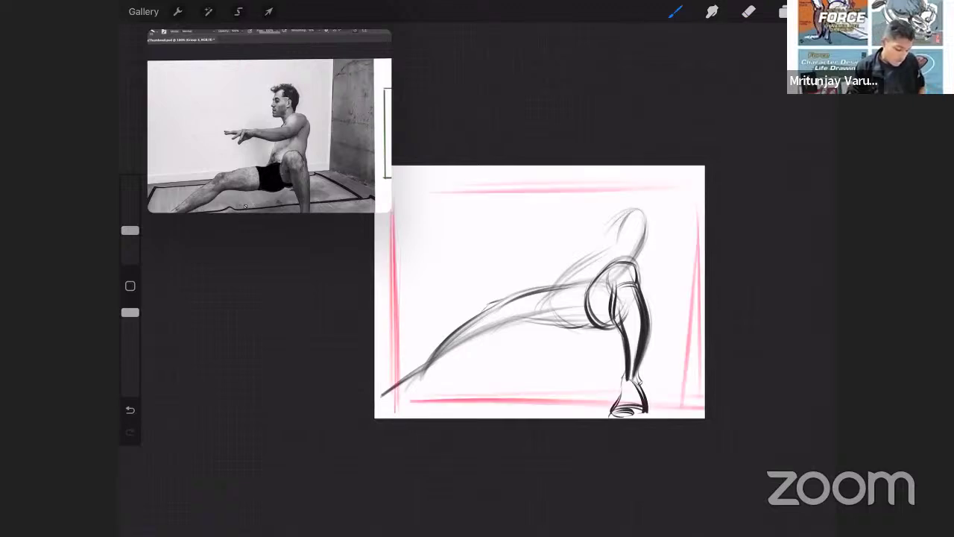
mouse_move(397, 405)
left_mouse_down()
mouse_move(704, 408)
mouse_move(703, 399)
left_mouse_up()
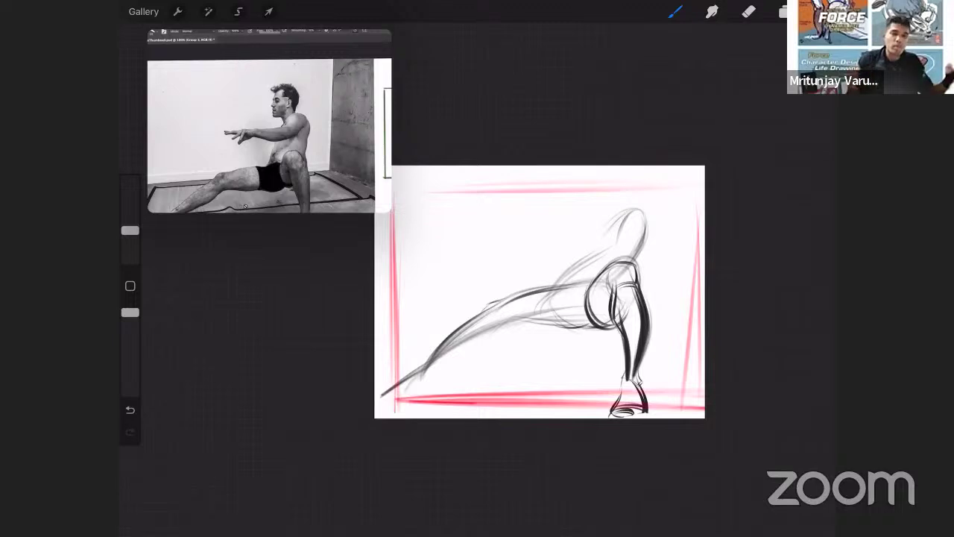
scroll(539, 292, "down", 1)
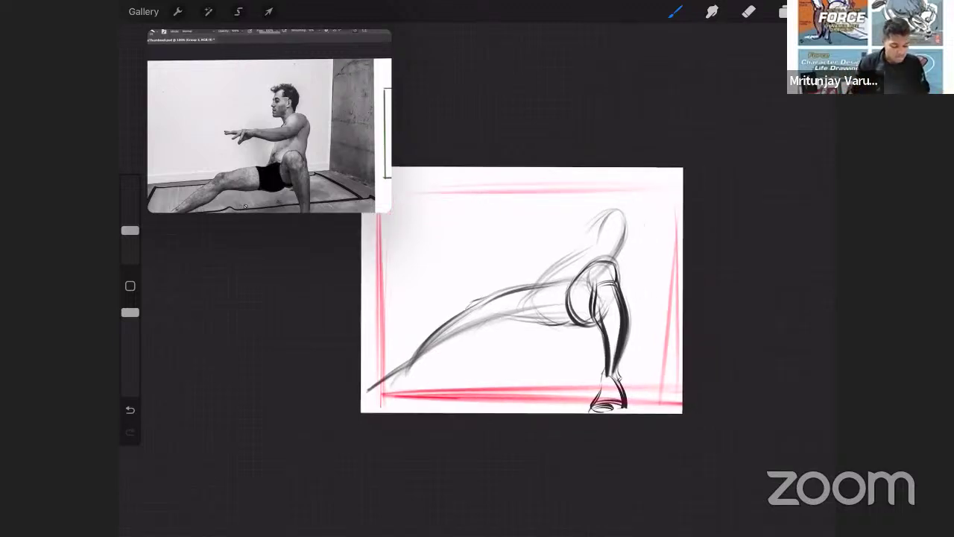
scroll(539, 291, "up", 3)
key("ctrl+z")
key("ctrl+z")
key("ctrl+z")
Select Layer 9 and change the brush colour to black.
left_click(785, 11)
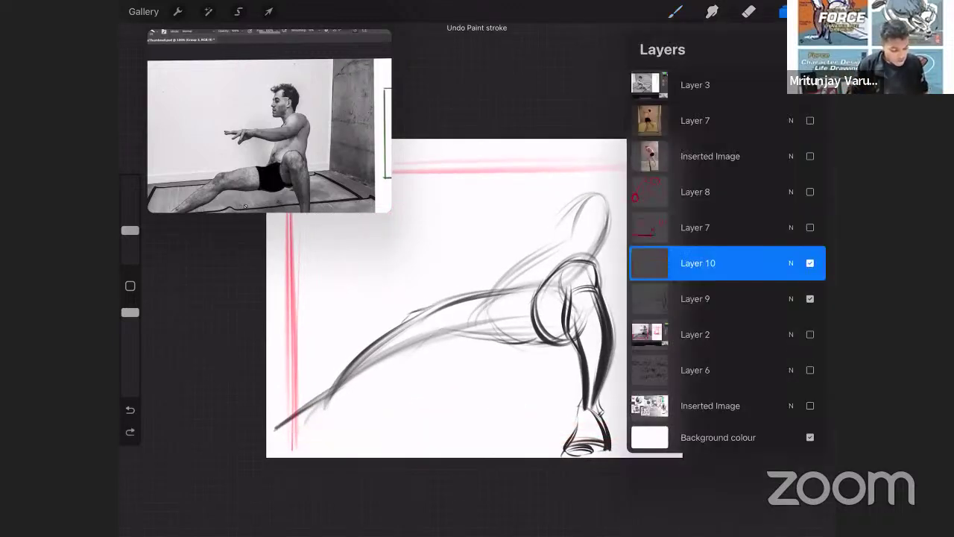
left_click(727, 298)
left_click(820, 11)
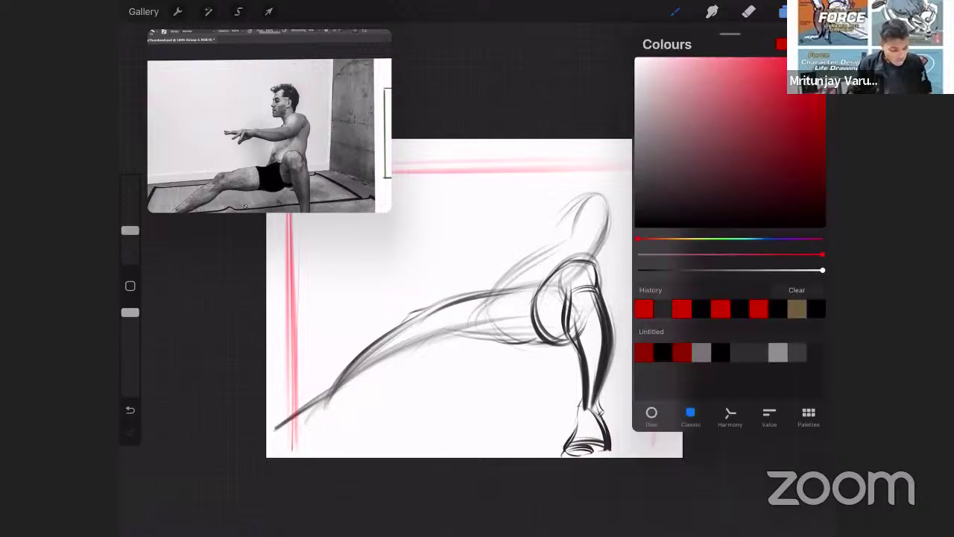
left_click(637, 222)
left_click(820, 11)
Reduce the brush size and sketch the supporting arm running down behind the back, ending in a flat hand.
scroll(474, 298, "up", 3)
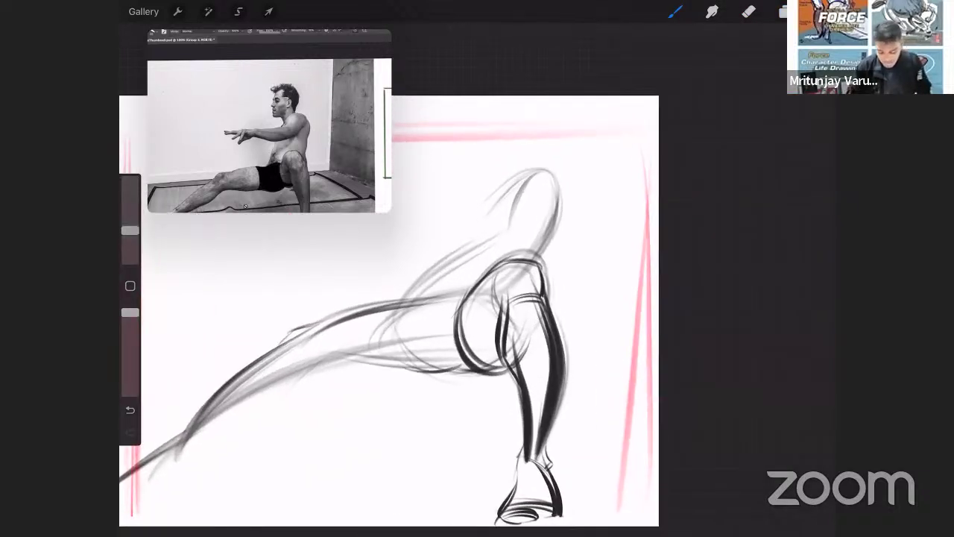
left_click_drag(130, 230, 130, 242)
left_click_drag(552, 245, 598, 373)
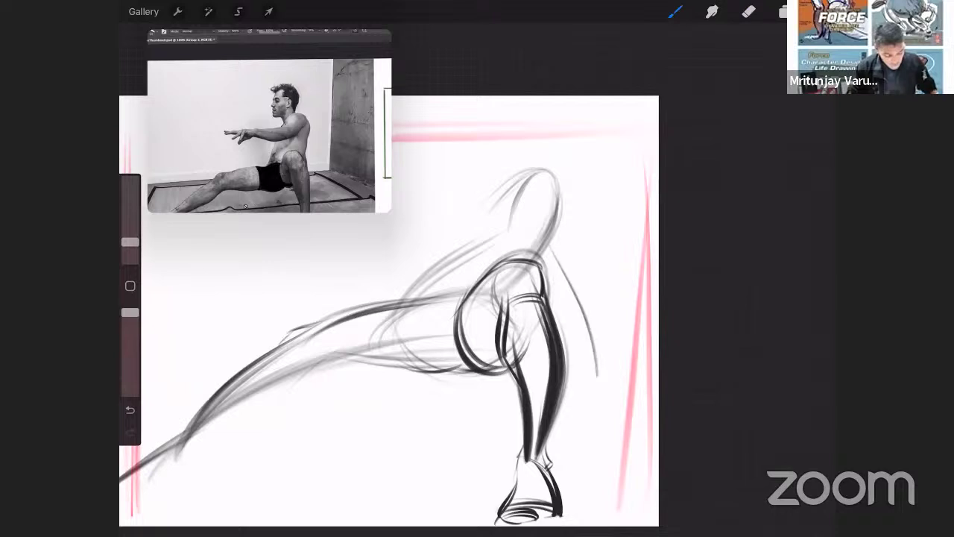
left_click_drag(556, 270, 593, 348)
left_click_drag(558, 241, 600, 371)
mouse_move(573, 292)
left_mouse_down()
mouse_move(597, 357)
mouse_move(640, 368)
left_mouse_up()
Slightly enlarge the brush and sketch the near shoulder and upper arm, with a bold underside and curved contours around the arm.
scroll(388, 311, "up", 1)
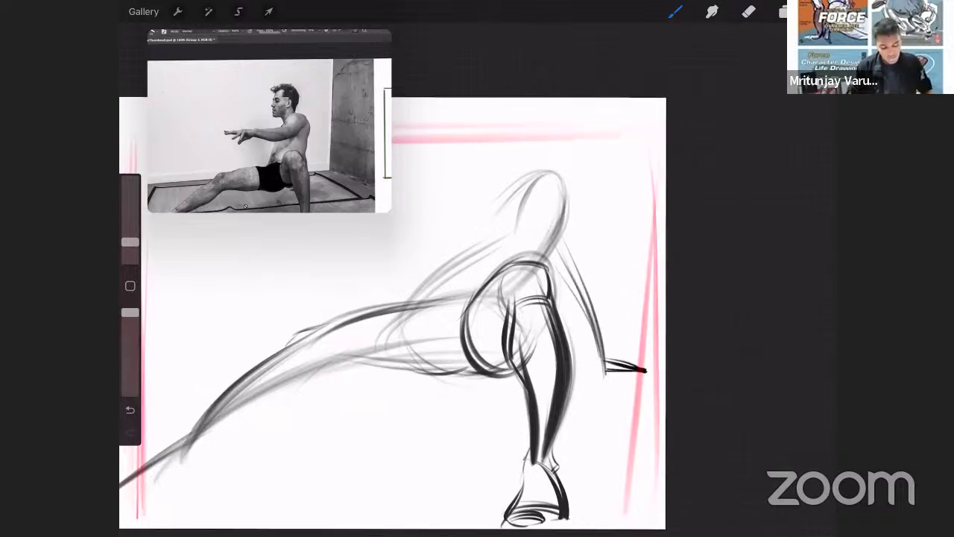
left_click_drag(129, 242, 130, 239)
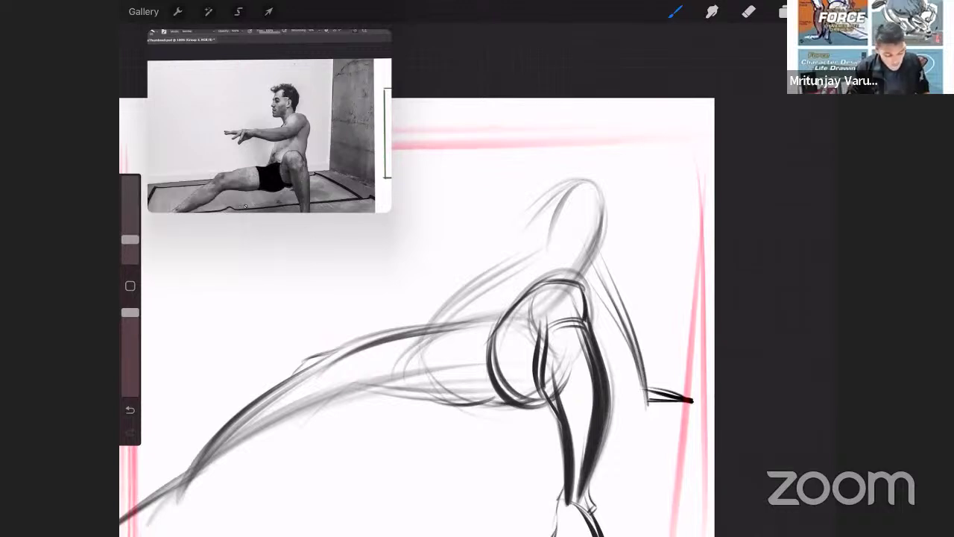
left_click_drag(583, 227, 525, 267)
left_click_drag(586, 231, 509, 269)
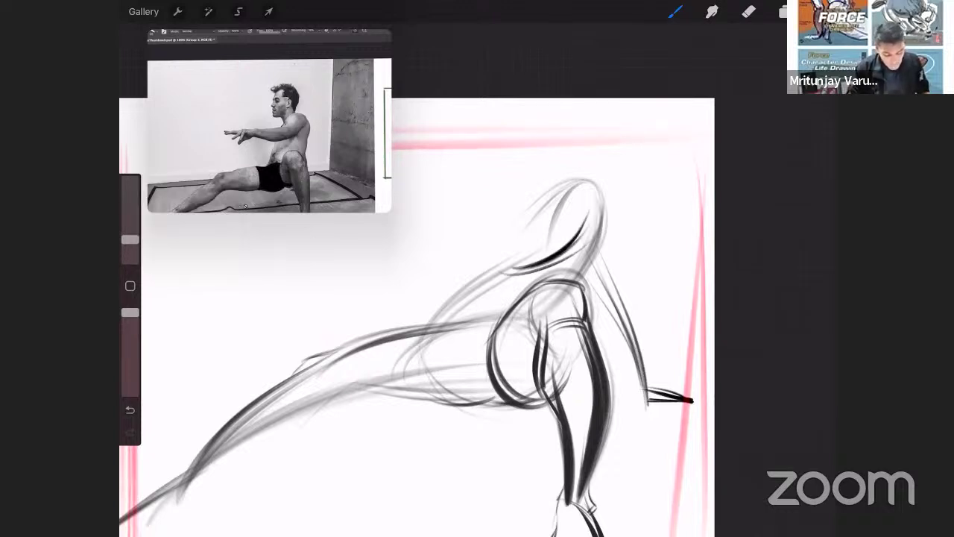
mouse_move(564, 206)
left_mouse_down()
mouse_move(501, 246)
mouse_move(545, 253)
mouse_move(533, 278)
left_mouse_up()
left_click_drag(506, 237, 525, 281)
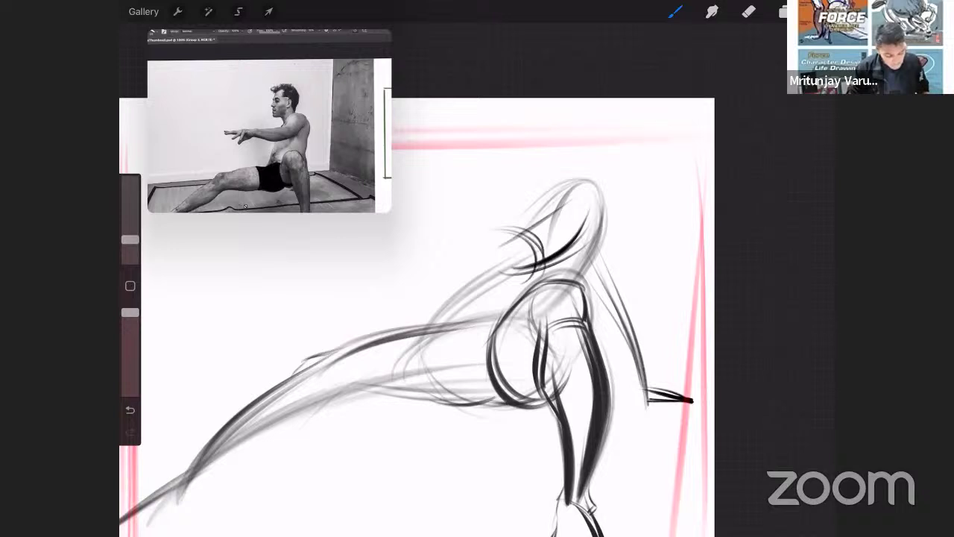
mouse_move(587, 222)
left_mouse_down()
mouse_move(503, 278)
mouse_move(515, 280)
mouse_move(495, 283)
left_mouse_up()
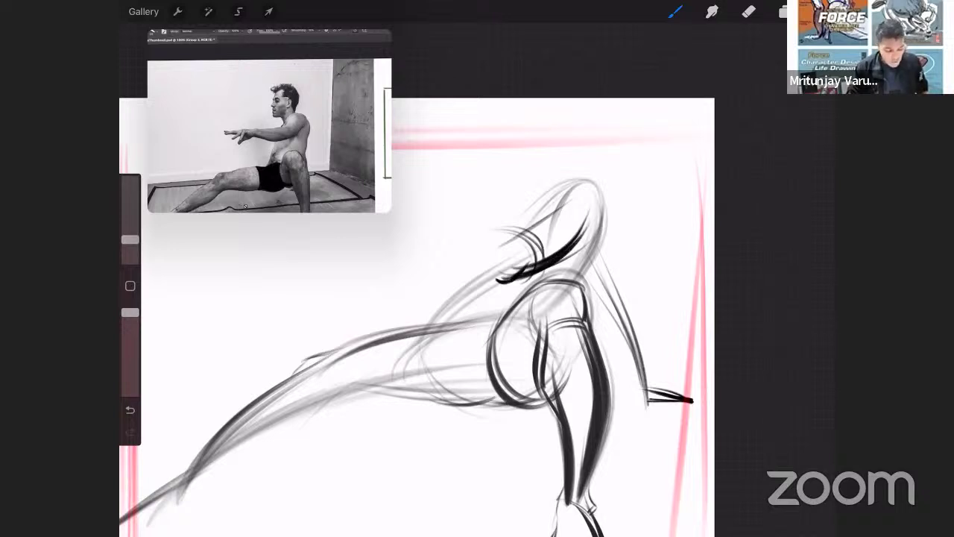
mouse_move(557, 197)
left_mouse_down()
mouse_move(541, 219)
mouse_move(598, 186)
left_mouse_up()
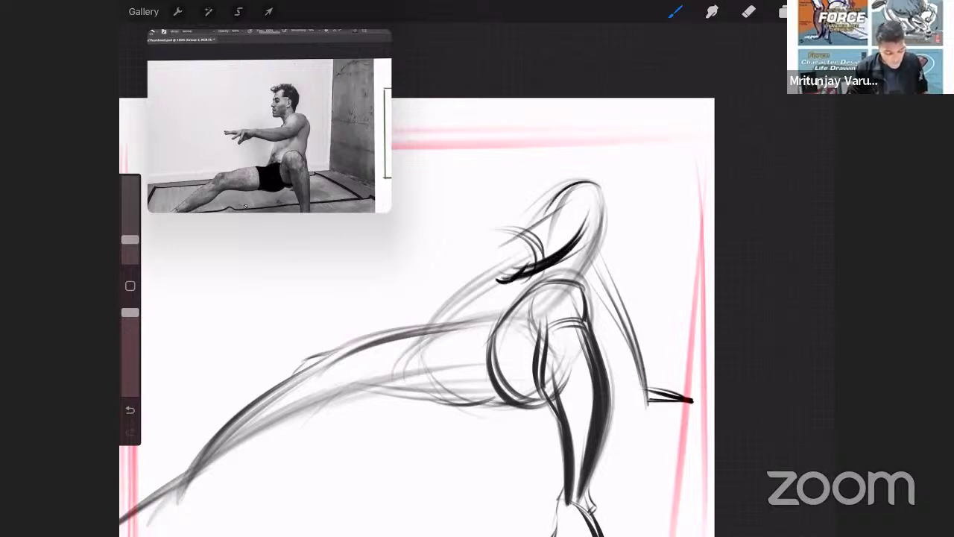
Sketch the forearm reaching forward from the elbow, ending in a hand with extended fingers.
mouse_move(524, 240)
left_mouse_down()
mouse_move(362, 264)
mouse_move(500, 285)
left_mouse_up()
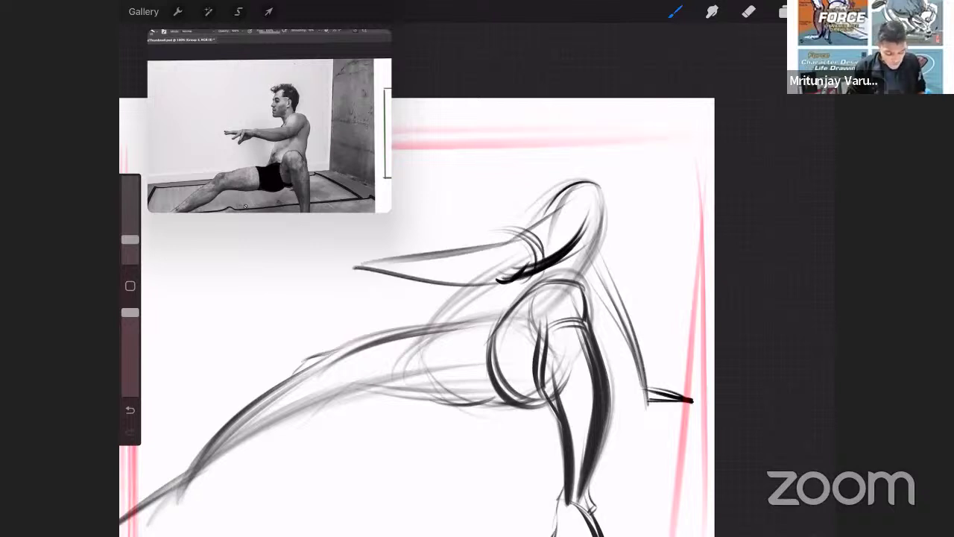
left_click_drag(354, 264, 513, 283)
left_click_drag(387, 267, 511, 284)
left_click_drag(386, 265, 341, 272)
mouse_move(432, 260)
left_mouse_down()
mouse_move(296, 276)
mouse_move(378, 274)
mouse_move(307, 293)
left_mouse_up()
left_click_drag(328, 275, 296, 295)
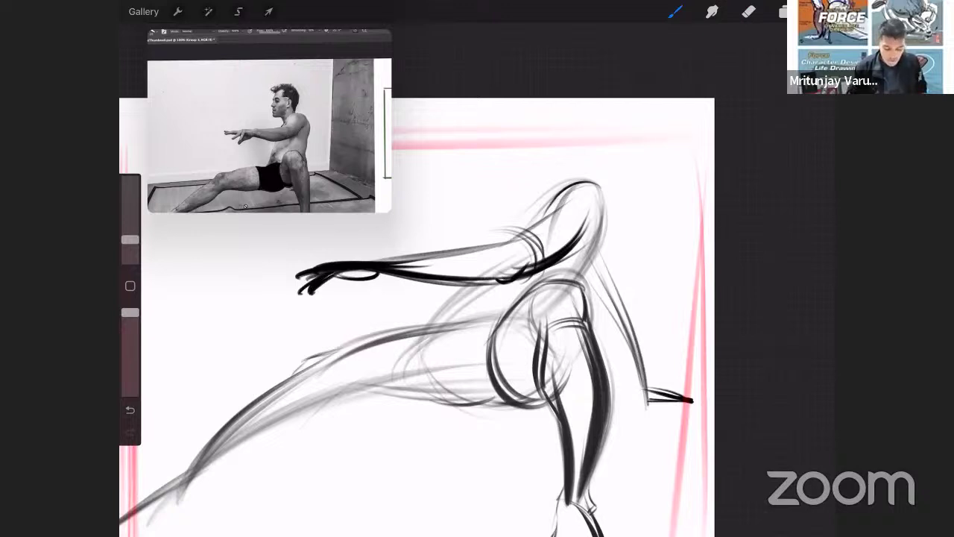
Undo the last finger strokes on the outstretched hand and return to the brush.
key("ctrl+z")
key("ctrl+z")
mouse_move(500, 280)
left_mouse_down()
mouse_move(567, 312)
mouse_move(554, 299)
left_mouse_up()
left_click(749, 11)
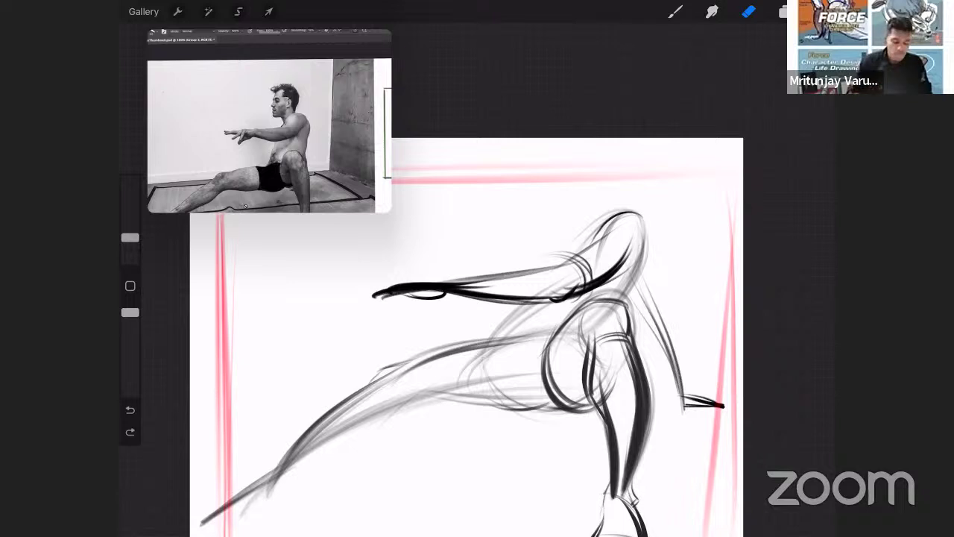
scroll(467, 337, "up", 1)
mouse_move(432, 403)
left_mouse_down()
mouse_move(419, 243)
mouse_move(420, 291)
left_mouse_up()
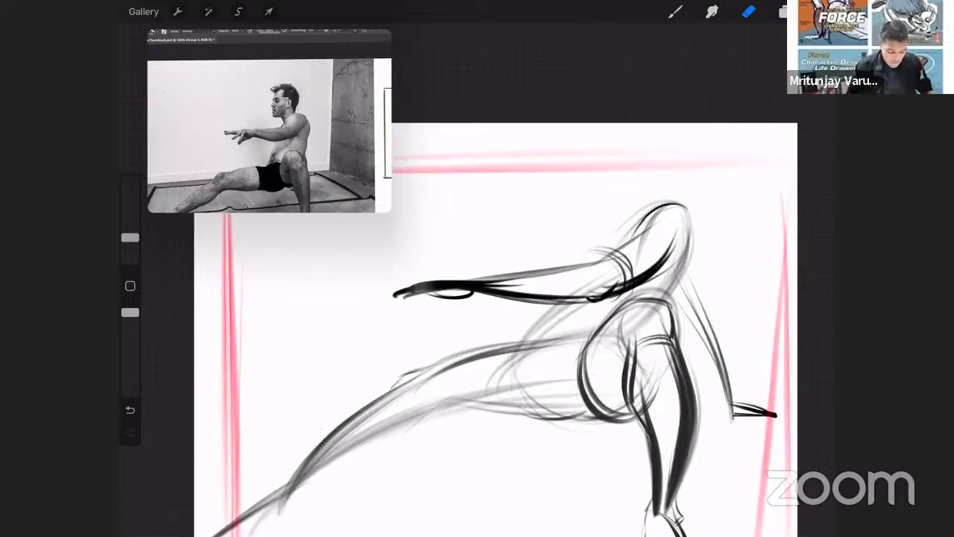
left_click(675, 11)
key("ctrl+z")
left_click_drag(496, 331, 489, 331)
Draw a vertical guideline from the hand down across the extended leg, then redraw the fingers and add the thumb.
mouse_move(413, 297)
left_mouse_down()
mouse_move(413, 442)
mouse_move(412, 238)
mouse_move(414, 430)
left_mouse_up()
scroll(478, 336, "up", 2)
left_click_drag(442, 271, 370, 294)
mouse_move(441, 287)
left_mouse_down()
mouse_move(466, 300)
mouse_move(442, 324)
left_mouse_up()
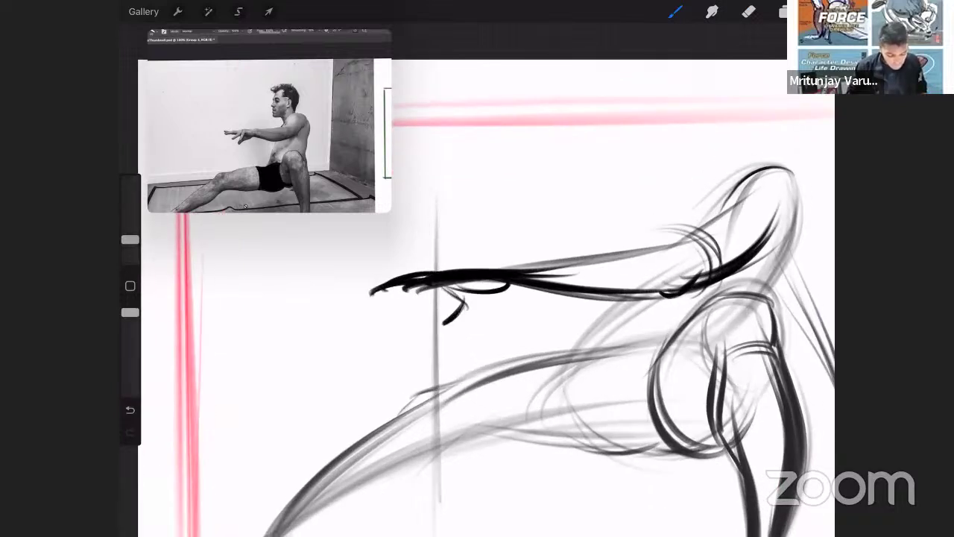
left_click_drag(507, 289, 458, 311)
scroll(477, 298, "down", 3)
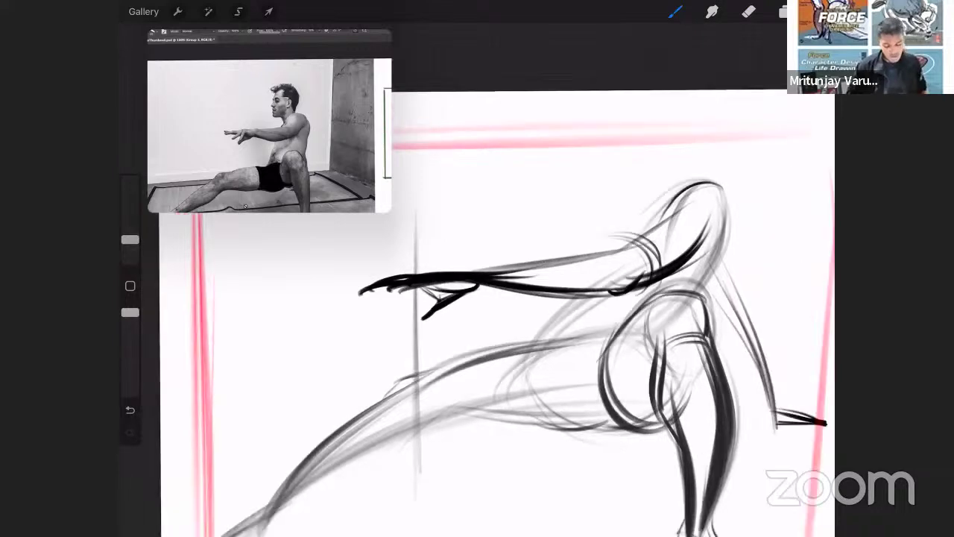
scroll(436, 320, "down", 1)
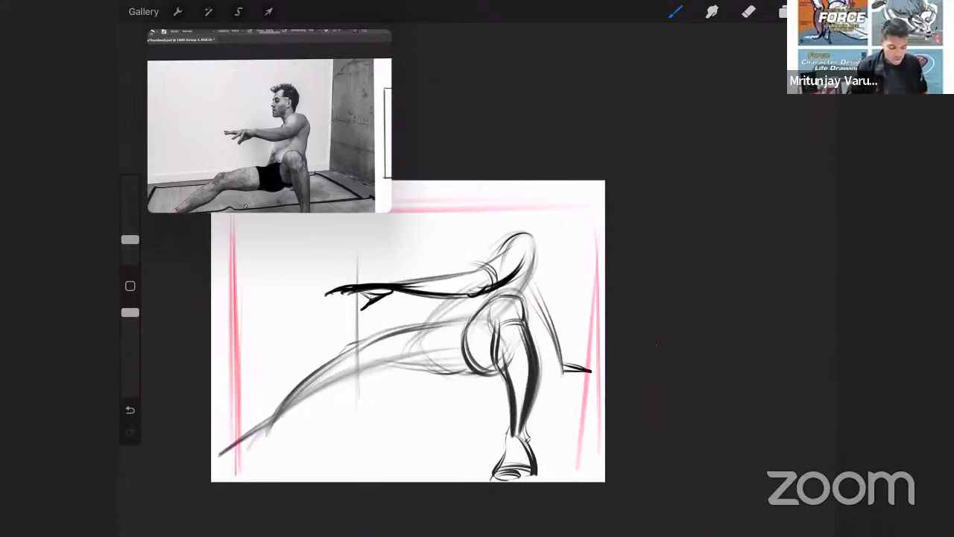
Sketch the head in profile above the shoulders with a bold brow band, jawline and neck.
scroll(439, 299, "up", 3)
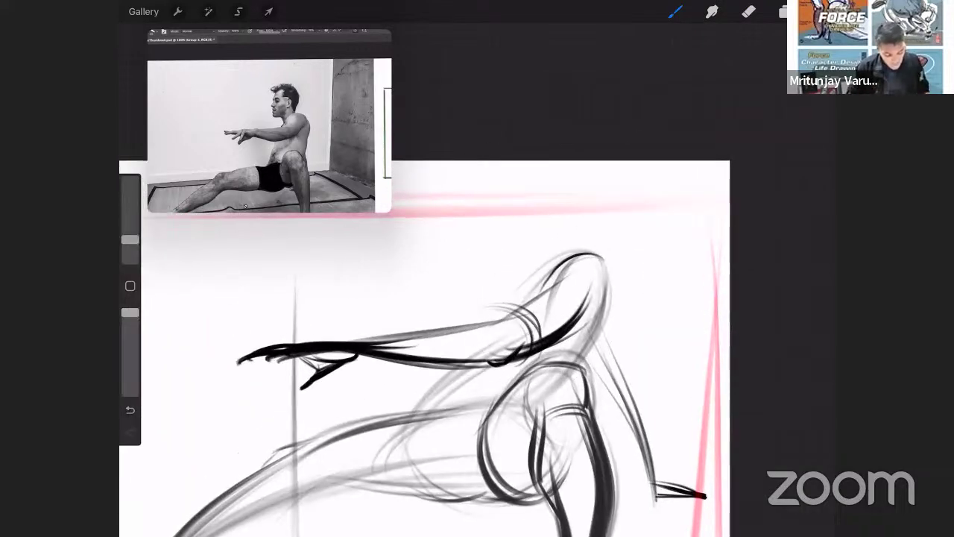
mouse_move(553, 200)
left_mouse_down()
mouse_move(517, 224)
mouse_move(534, 268)
left_mouse_up()
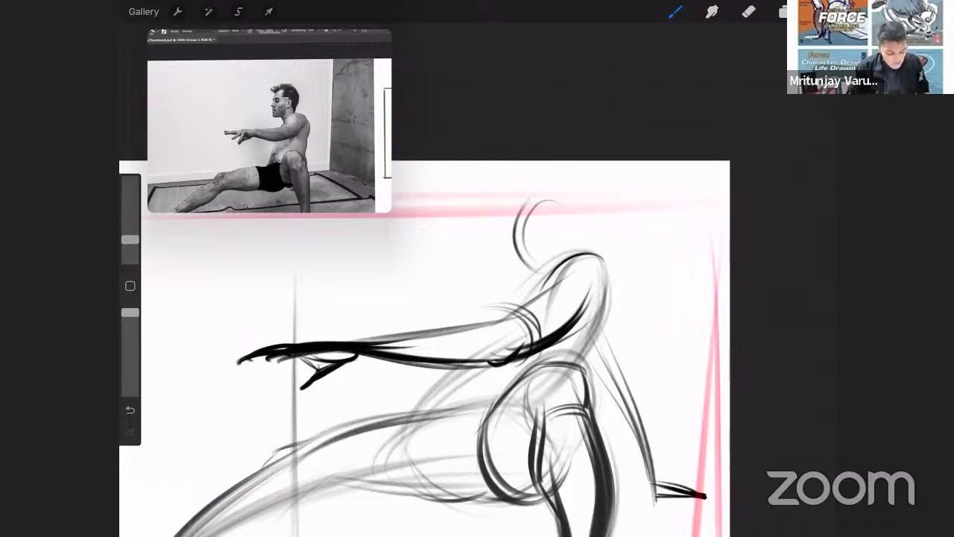
mouse_move(559, 230)
left_mouse_down()
mouse_move(559, 244)
mouse_move(530, 269)
mouse_move(565, 252)
left_mouse_up()
mouse_move(525, 209)
left_mouse_down()
mouse_move(576, 198)
mouse_move(565, 258)
left_mouse_up()
mouse_move(515, 225)
left_mouse_down()
mouse_move(579, 227)
mouse_move(513, 252)
left_mouse_up()
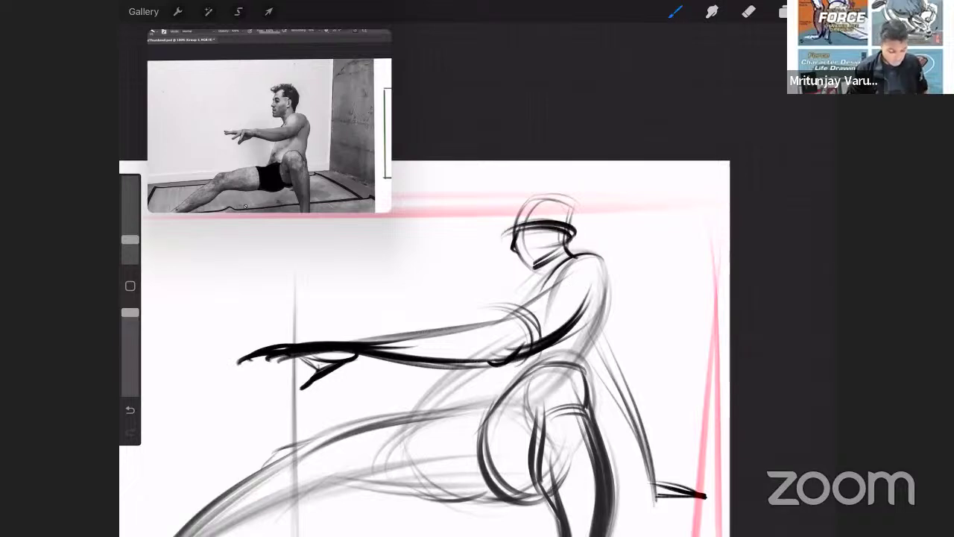
scroll(425, 350, "down", 4)
scroll(425, 350, "up", 1)
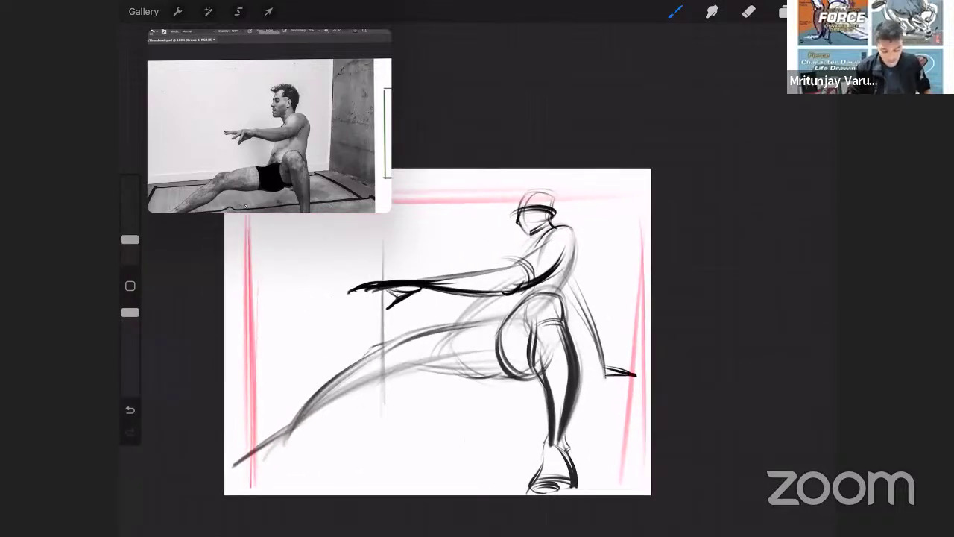
scroll(547, 273, "up", 2)
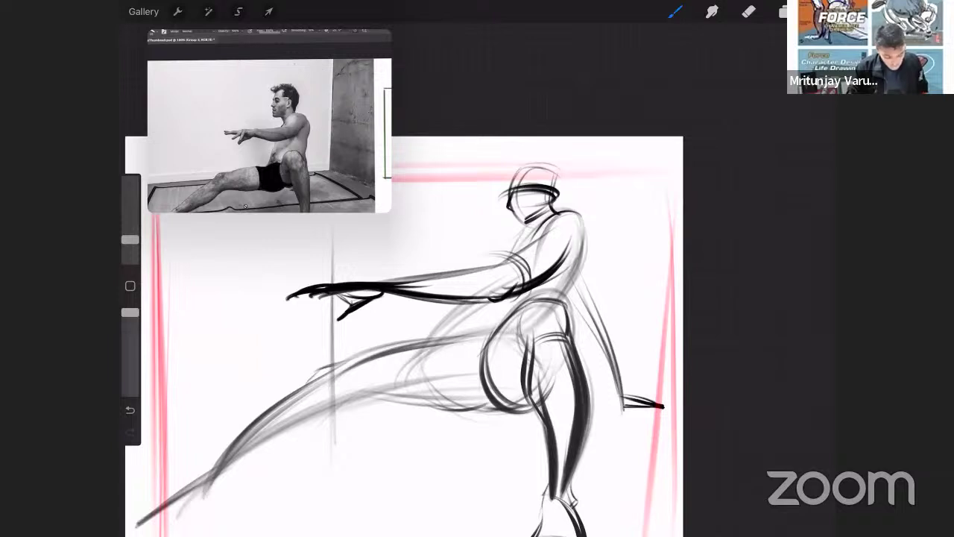
left_click_drag(470, 300, 436, 368)
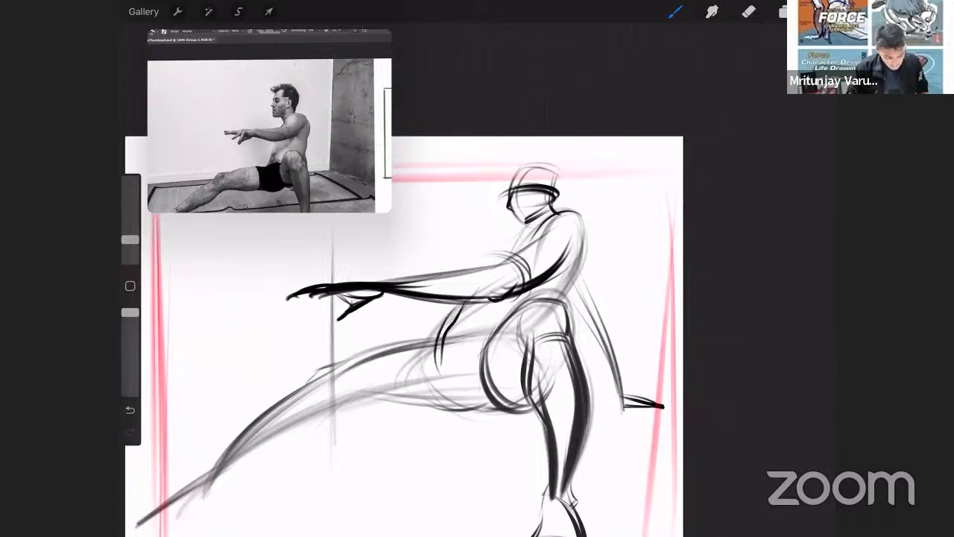
left_click_drag(451, 315, 436, 366)
scroll(403, 335, "up", 2)
key("ctrl+z")
key("ctrl+z")
Draw the belly contour below the outstretched arm, the waistband curve, a small navel mark and the start of the upper thigh line.
left_click_drag(520, 259, 455, 392)
left_click_drag(464, 340, 568, 315)
left_click_drag(492, 306, 511, 315)
scroll(475, 328, "up", 2)
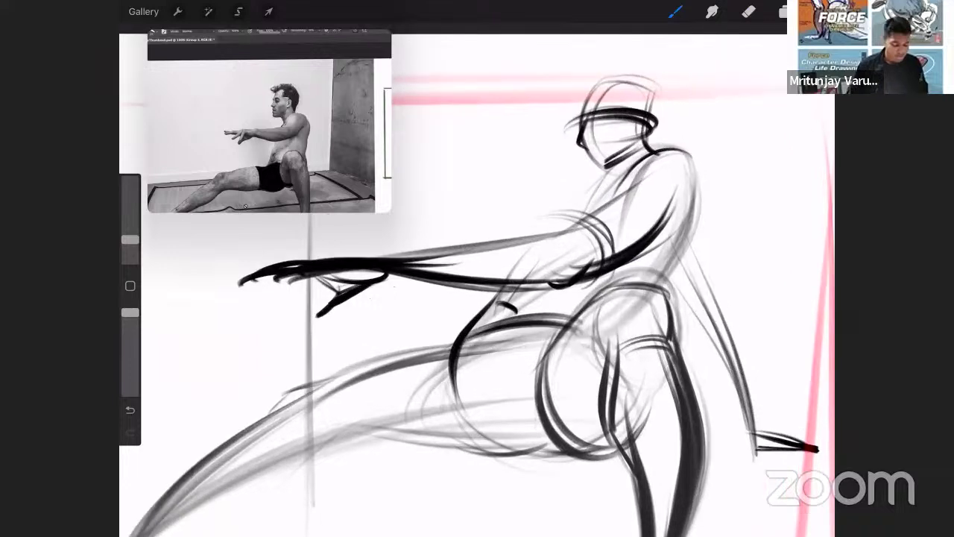
key("ctrl+z")
left_click_drag(484, 306, 507, 317)
mouse_move(458, 335)
left_mouse_down()
mouse_move(408, 352)
mouse_move(452, 342)
left_mouse_up()
Draw the shorts' hem around the extended thigh and darken the underside of the thigh and buttocks.
mouse_move(395, 328)
left_mouse_down()
mouse_move(429, 447)
mouse_move(425, 440)
left_mouse_up()
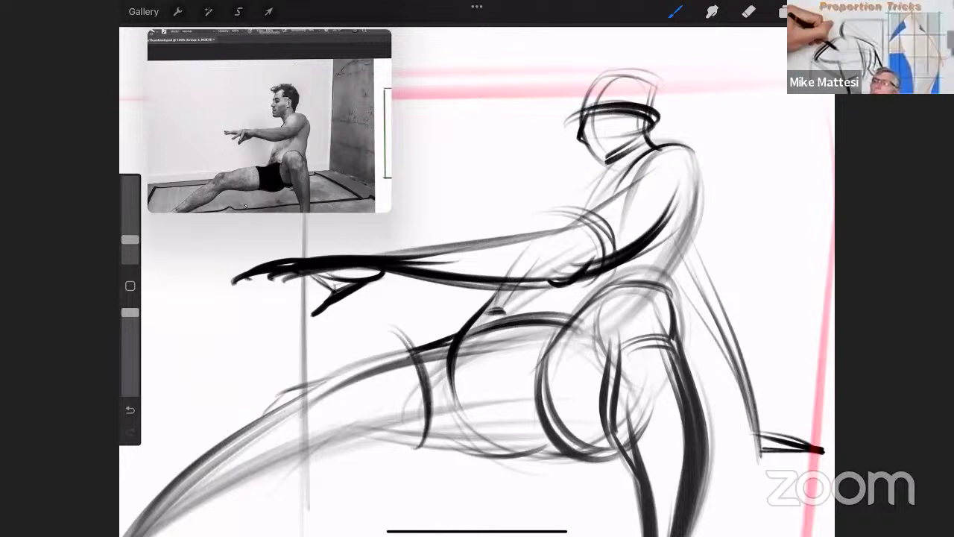
mouse_move(399, 347)
left_mouse_down()
mouse_move(418, 451)
mouse_move(546, 455)
left_mouse_up()
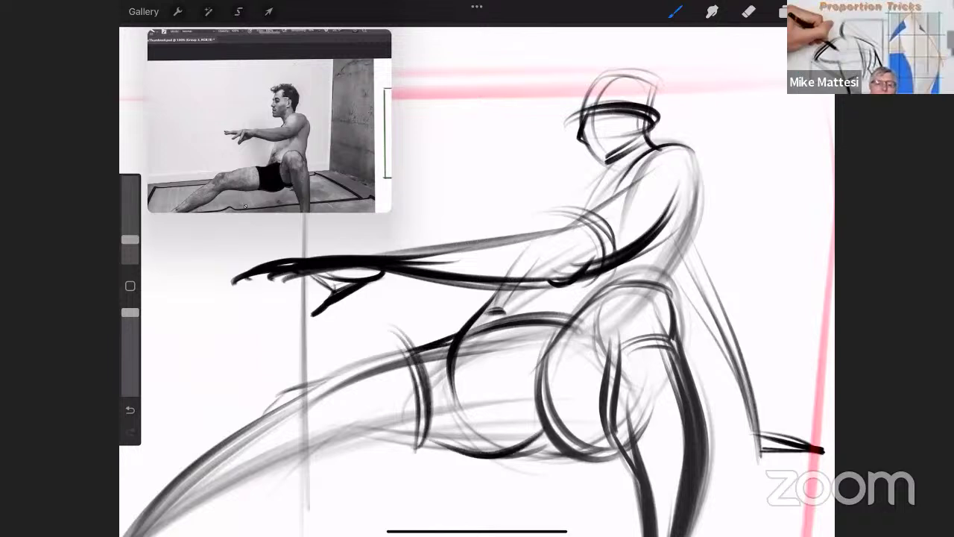
left_click_drag(435, 447, 600, 448)
mouse_move(556, 334)
left_mouse_down()
mouse_move(533, 403)
mouse_move(578, 450)
left_mouse_up()
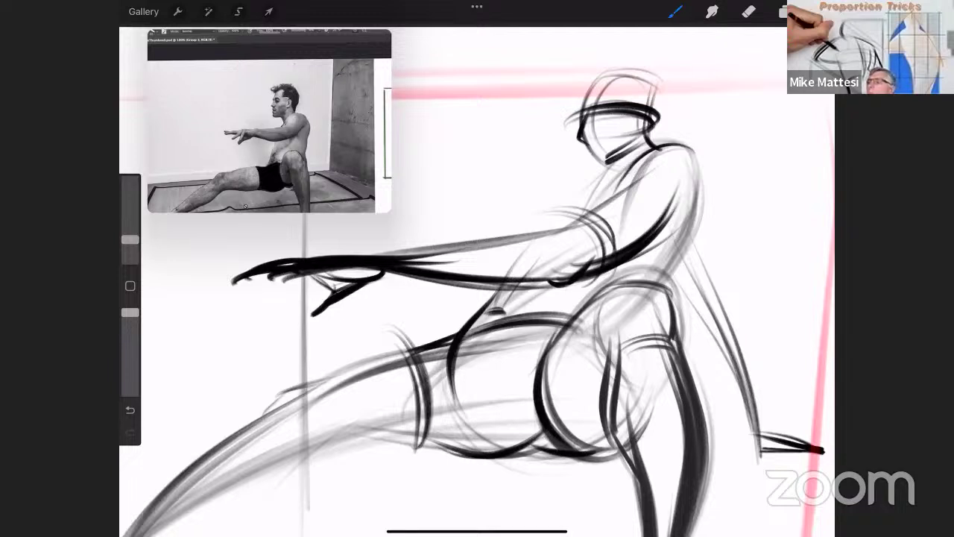
Add curved contour lines across the hips from the waist down to the seat of the shorts.
left_click_drag(498, 329, 546, 454)
left_click_drag(487, 310, 508, 446)
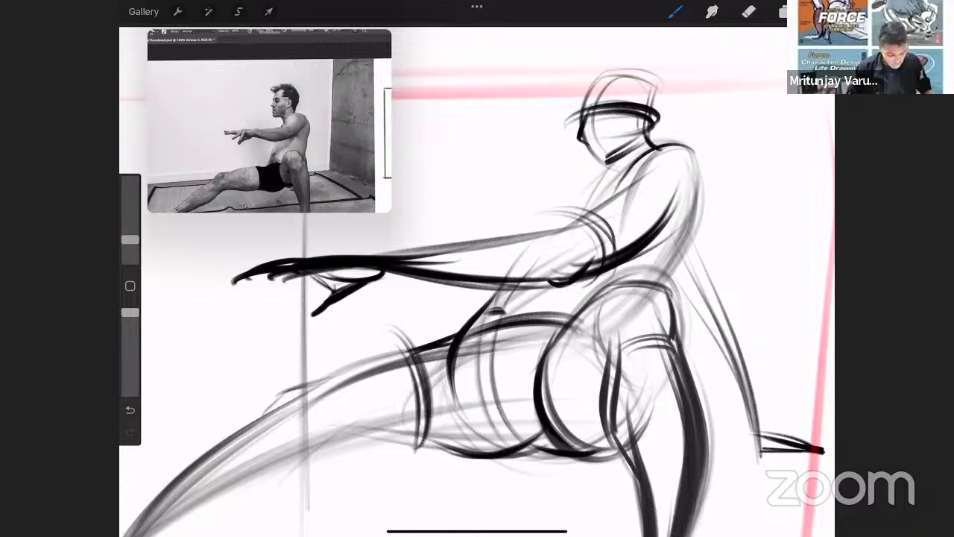
left_click_drag(504, 292, 544, 450)
left_click_drag(484, 336, 543, 465)
scroll(477, 281, "down", 5)
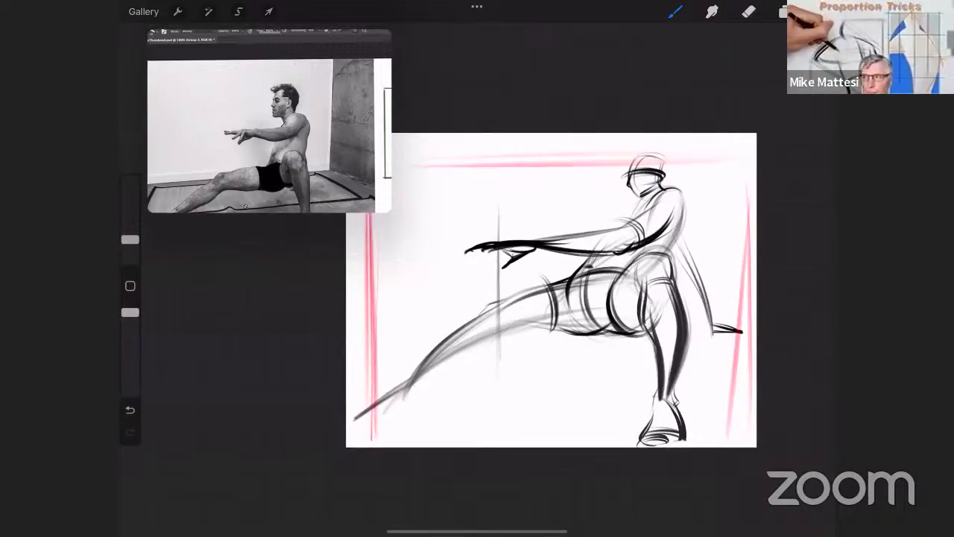
scroll(509, 292, "up", 1)
scroll(509, 293, "up", 1)
scroll(508, 292, "down", 1)
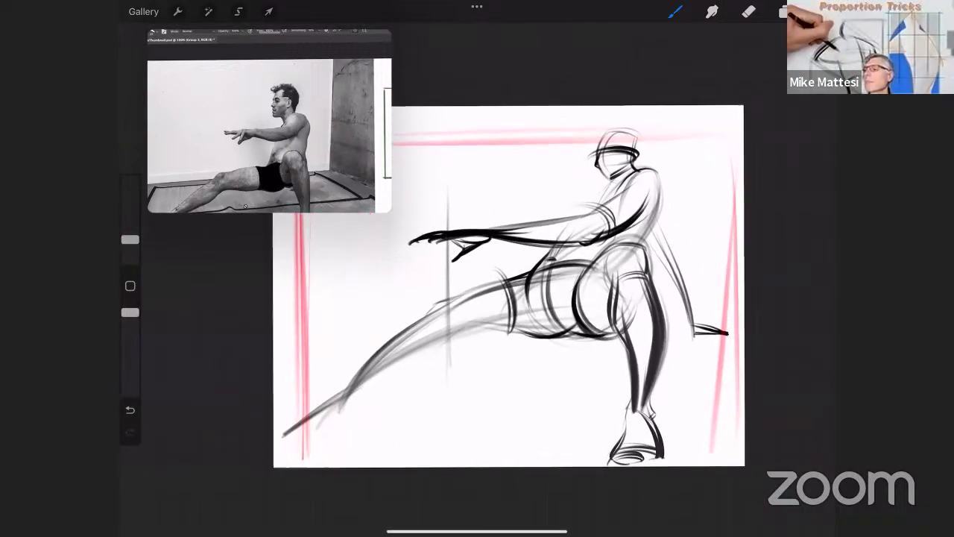
scroll(508, 292, "up", 1)
Hide Layer 9 and Layer 10, show the Inserted Image with the crouching pose, and add a new layer above it.
left_click(783, 11)
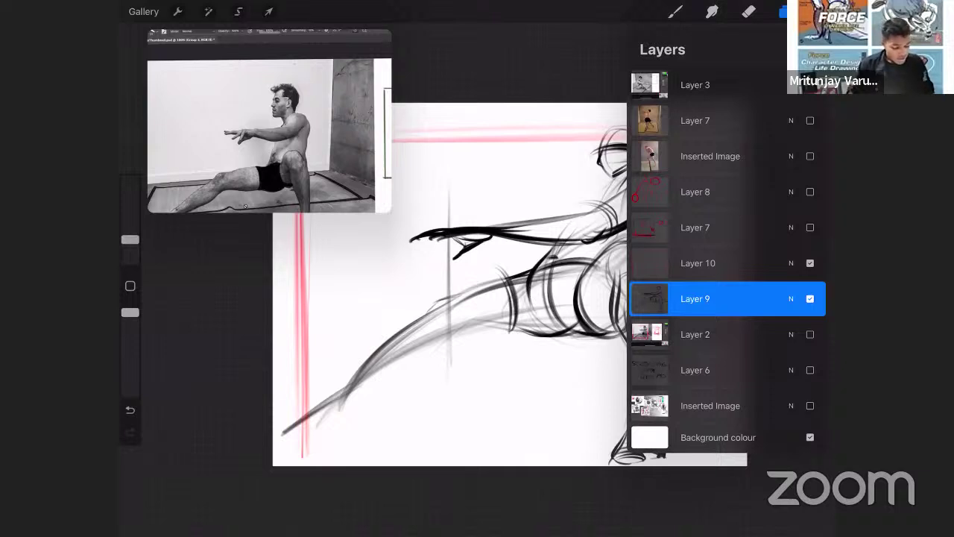
scroll(447, 284, "down", 2)
left_click(810, 298)
left_click(810, 262)
left_click(811, 156)
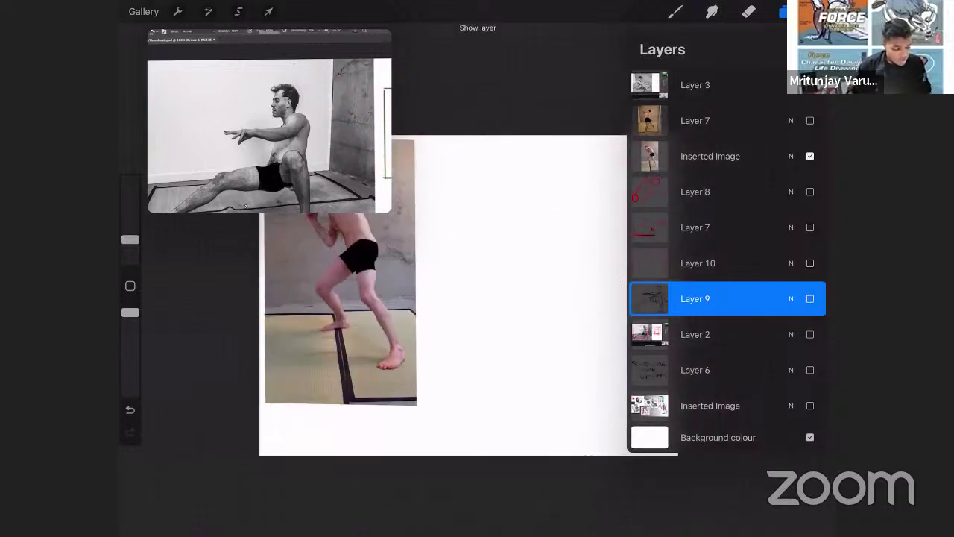
left_click(711, 156)
left_click(811, 49)
Close the floating window with the black-and-white reference photo.
scroll(468, 298, "up", 1)
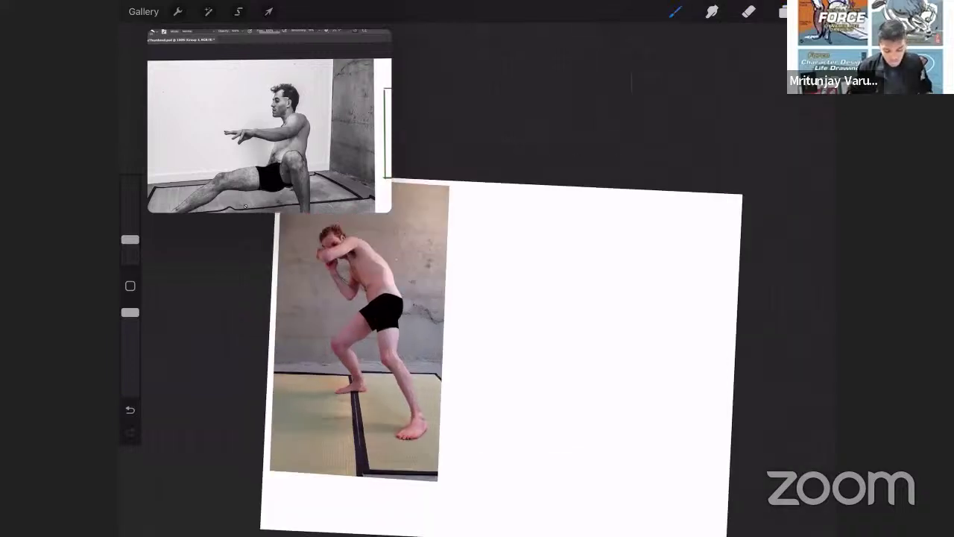
scroll(507, 343, "up", 1)
left_click_drag(269, 127, 266, 153)
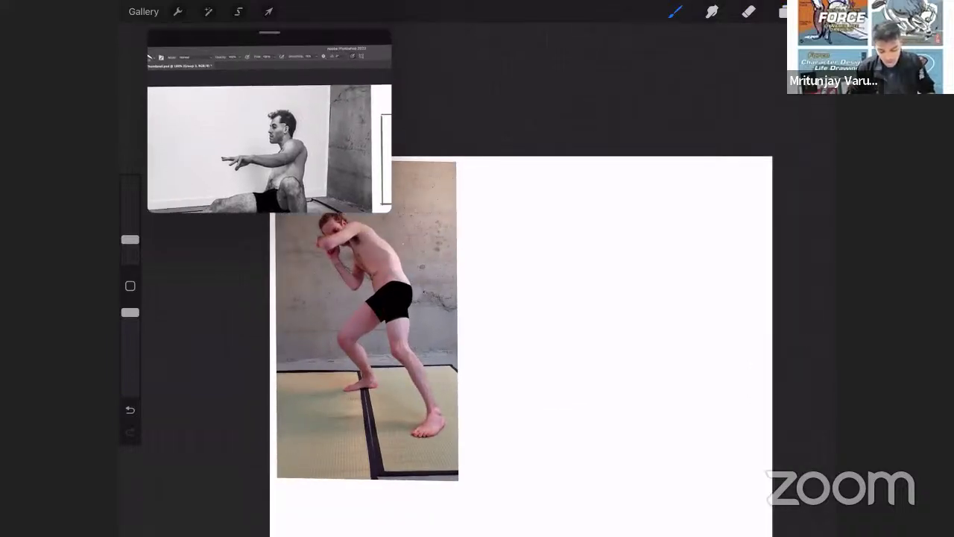
left_click_drag(290, 186, 248, 57)
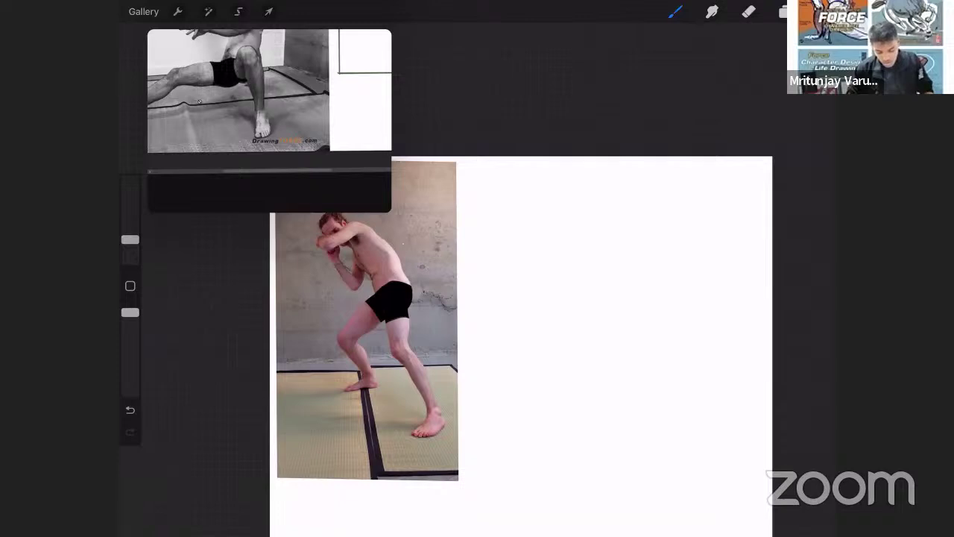
left_click(199, 100)
left_click(378, 41)
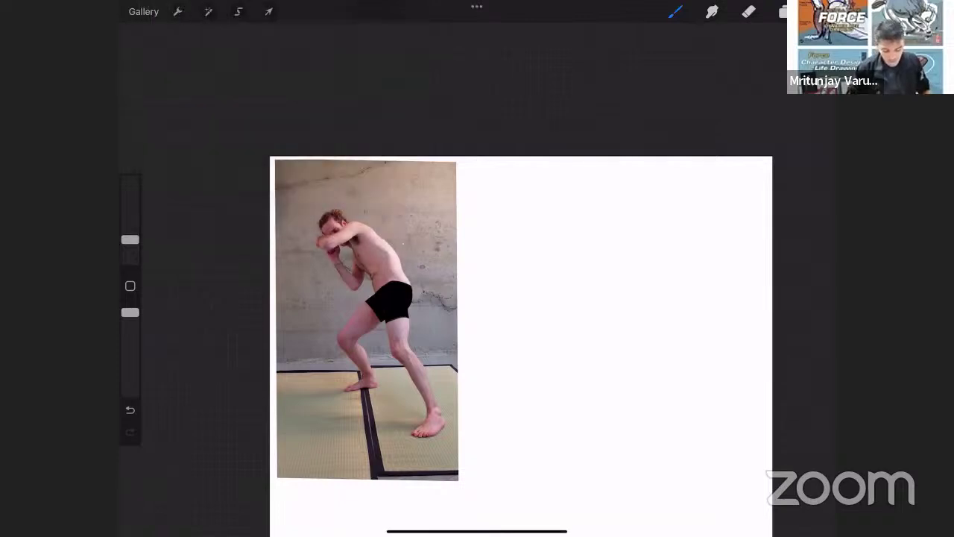
With a larger brush, sketch the arc of the upper back and the long front curve of the torso beside the crouching photo.
mouse_move(522, 347)
left_mouse_down()
mouse_move(413, 276)
mouse_move(405, 283)
left_mouse_up()
left_click_drag(130, 239, 130, 230)
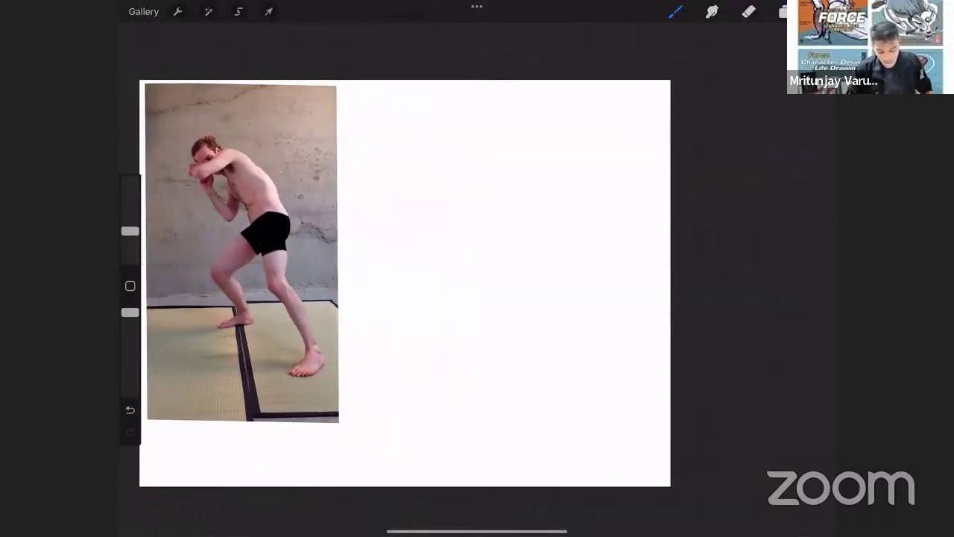
mouse_move(389, 156)
left_mouse_down()
mouse_move(507, 159)
mouse_move(524, 193)
left_mouse_up()
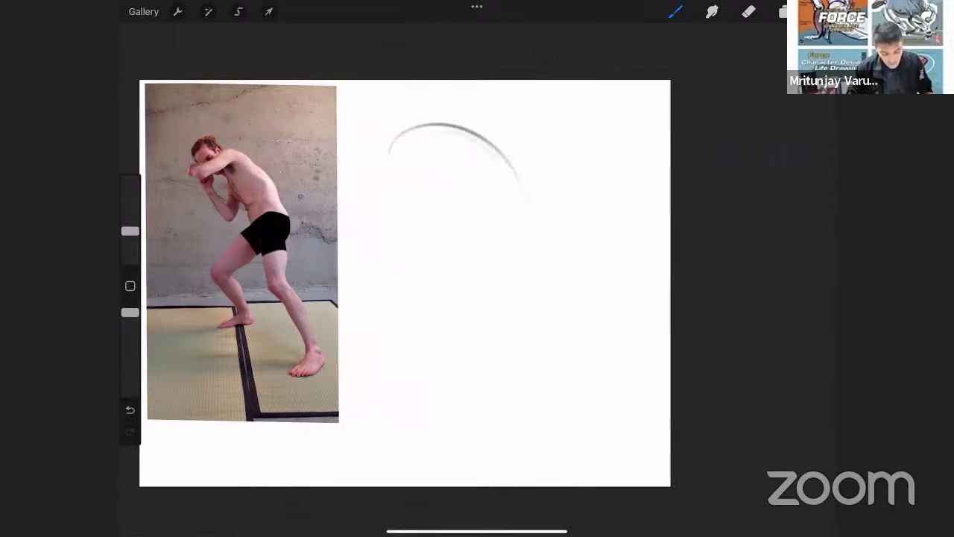
left_click_drag(445, 191, 513, 319)
key("ctrl+z")
left_click_drag(426, 173, 514, 317)
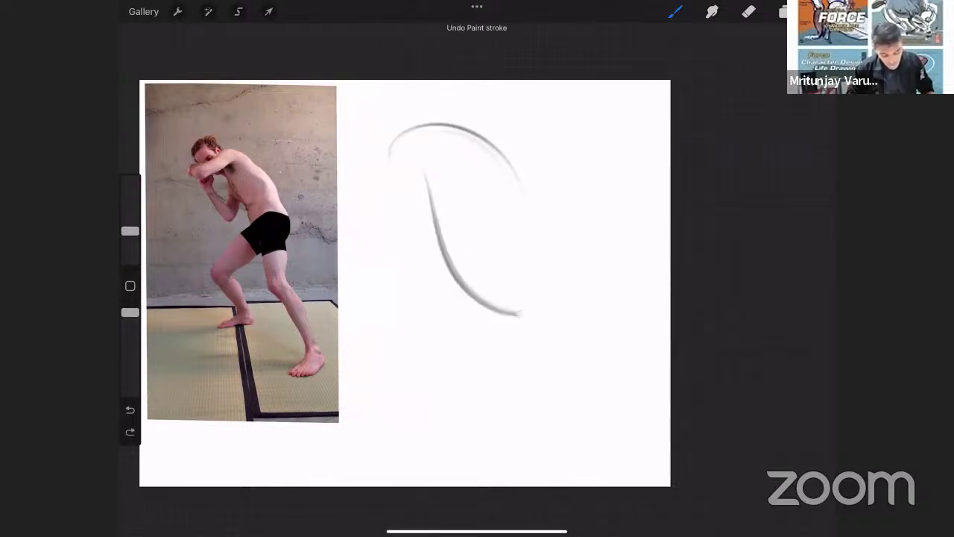
Sketch the curved pelvis and buttock, then darken the shoulder and sweep the back line down into the hips.
left_click_drag(447, 199, 550, 330)
mouse_move(451, 306)
left_mouse_down()
mouse_move(559, 224)
mouse_move(571, 240)
left_mouse_up()
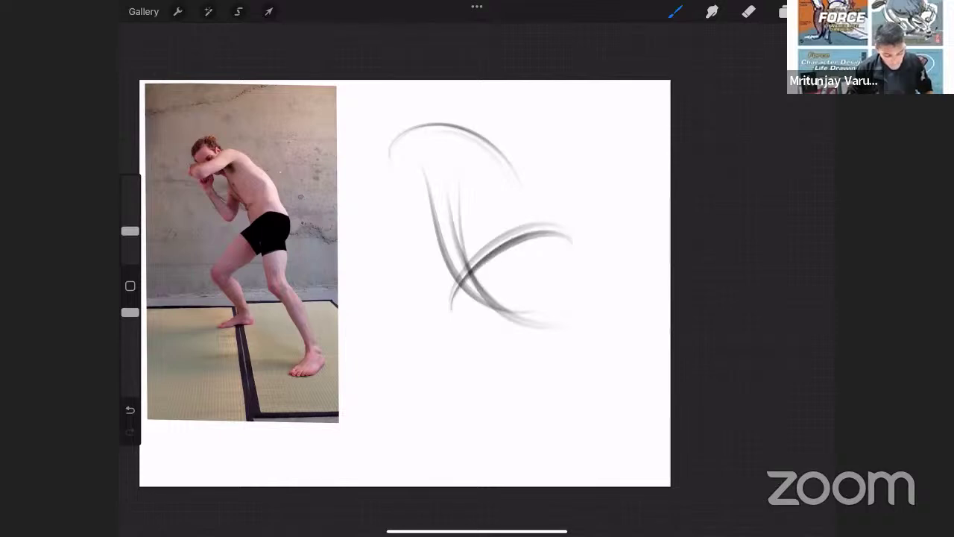
mouse_move(466, 285)
left_mouse_down()
mouse_move(543, 244)
mouse_move(571, 254)
mouse_move(571, 290)
left_mouse_up()
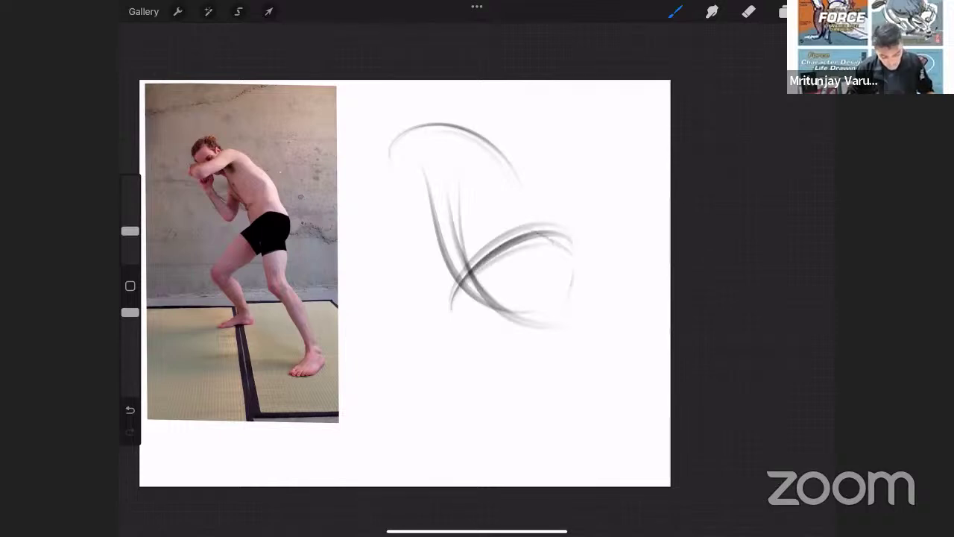
mouse_move(477, 134)
left_mouse_down()
mouse_move(412, 186)
mouse_move(388, 173)
left_mouse_up()
left_click_drag(446, 146, 560, 239)
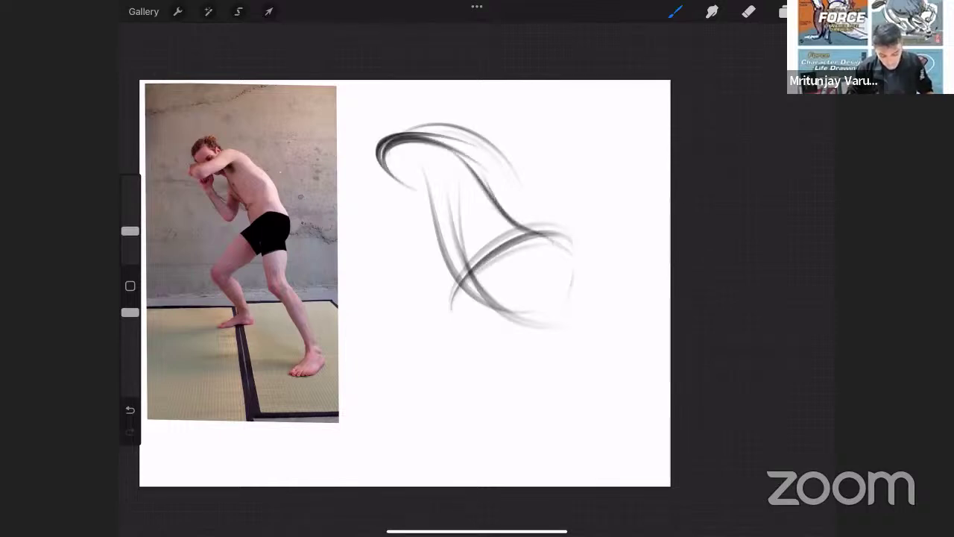
Sketch the raised arm bent in front of the face and the second arm hanging bent below it.
left_click_drag(417, 140, 363, 168)
mouse_move(428, 158)
left_mouse_down()
mouse_move(318, 173)
mouse_move(376, 122)
mouse_move(389, 173)
mouse_move(386, 240)
left_mouse_up()
left_click_drag(352, 192, 382, 249)
mouse_move(363, 171)
left_mouse_down()
mouse_move(376, 236)
mouse_move(403, 249)
left_mouse_up()
left_click_drag(274, 252, 359, 391)
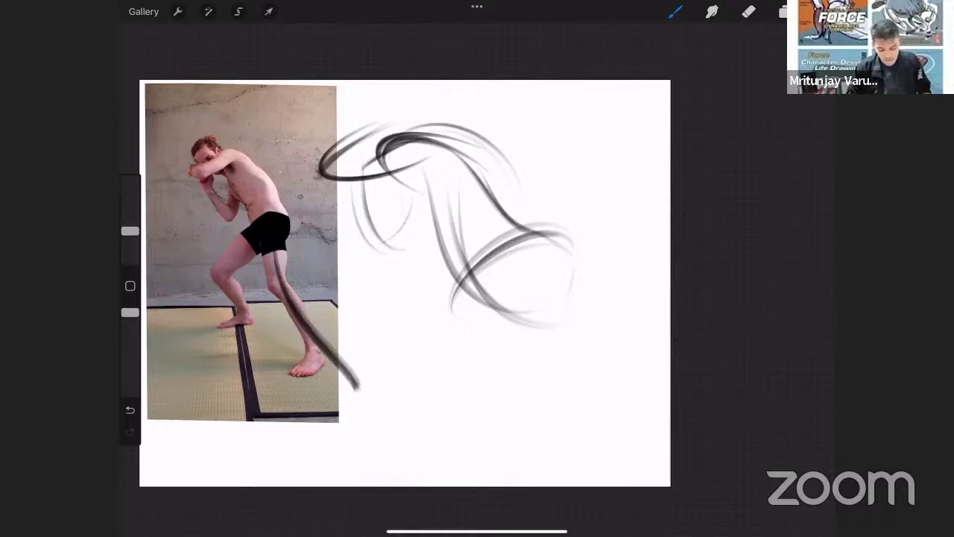
left_click_drag(272, 270, 361, 406)
key("ctrl+z")
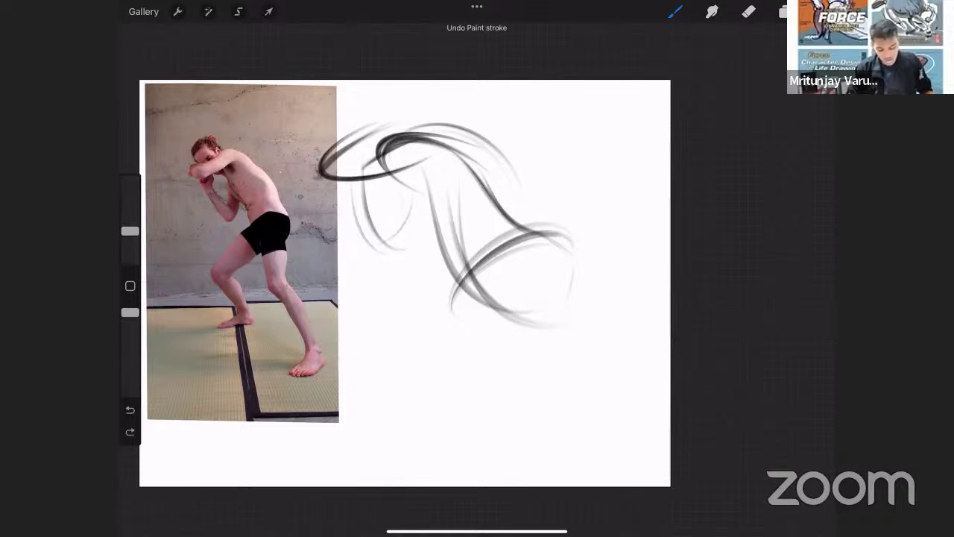
Scale the upper-body sketch down uniformly and move it higher on the canvas to make room for the legs.
left_click(269, 11)
left_click_drag(586, 117, 518, 166)
left_click_drag(418, 239, 448, 185)
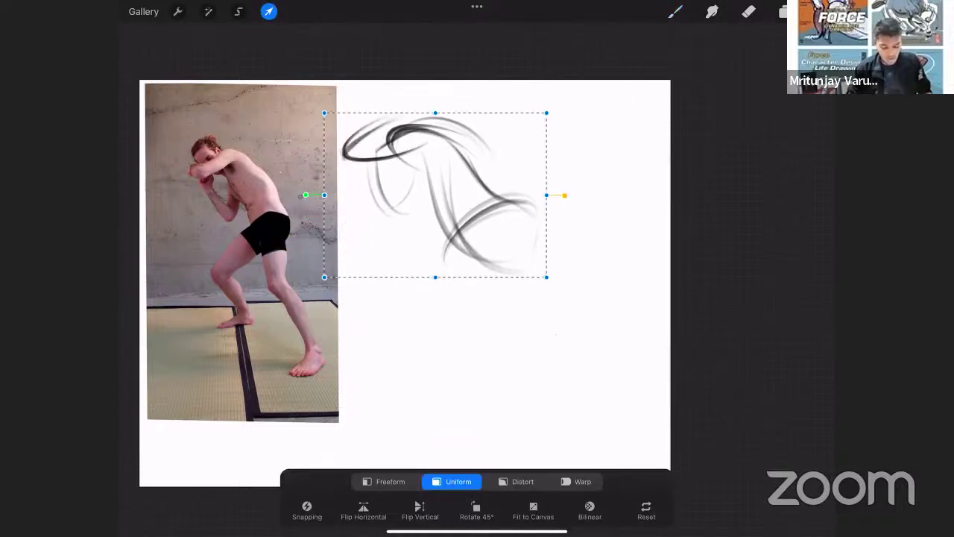
left_click(269, 11)
Block in the extended near leg with sweeping strokes and rough in the bent far leg with its foot.
mouse_move(488, 233)
left_mouse_down()
mouse_move(512, 208)
mouse_move(531, 331)
mouse_move(625, 467)
left_mouse_up()
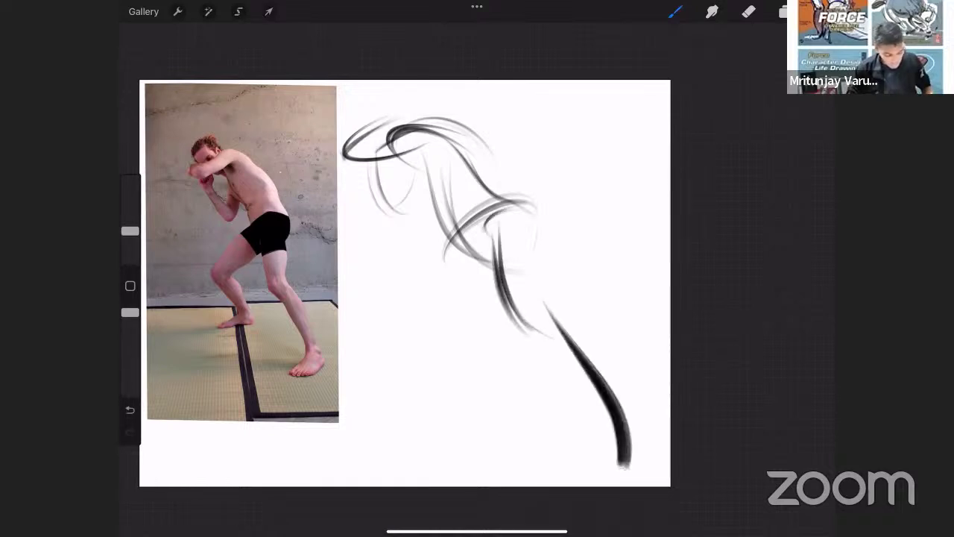
mouse_move(471, 218)
left_mouse_down()
mouse_move(393, 275)
mouse_move(378, 305)
mouse_move(483, 329)
left_mouse_up()
left_click_drag(418, 293, 499, 340)
mouse_move(457, 349)
left_mouse_down()
mouse_move(498, 344)
mouse_move(485, 339)
mouse_move(500, 346)
left_mouse_up()
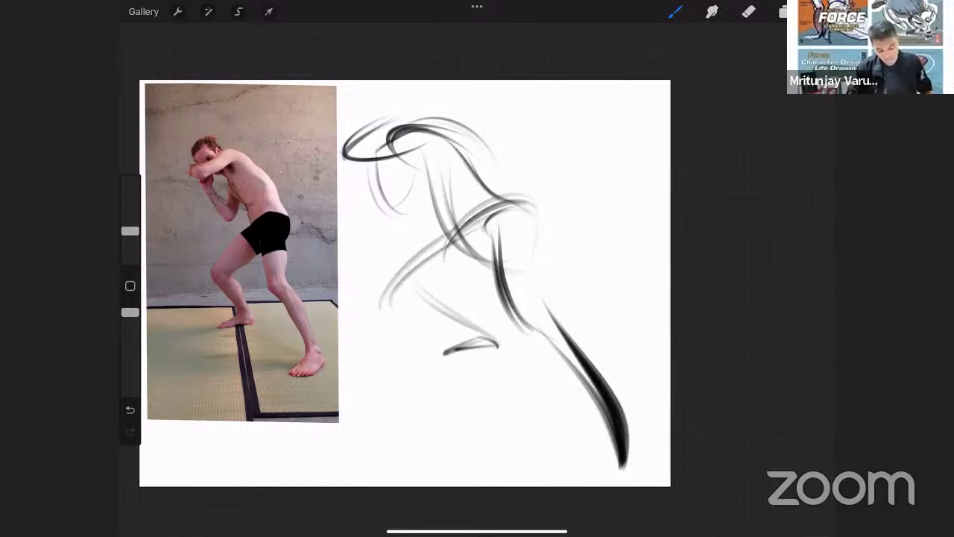
With a smaller brush, outline the near thigh from hip to knee, darkening its back edge and the curve at the knee.
left_click_drag(130, 231, 130, 241)
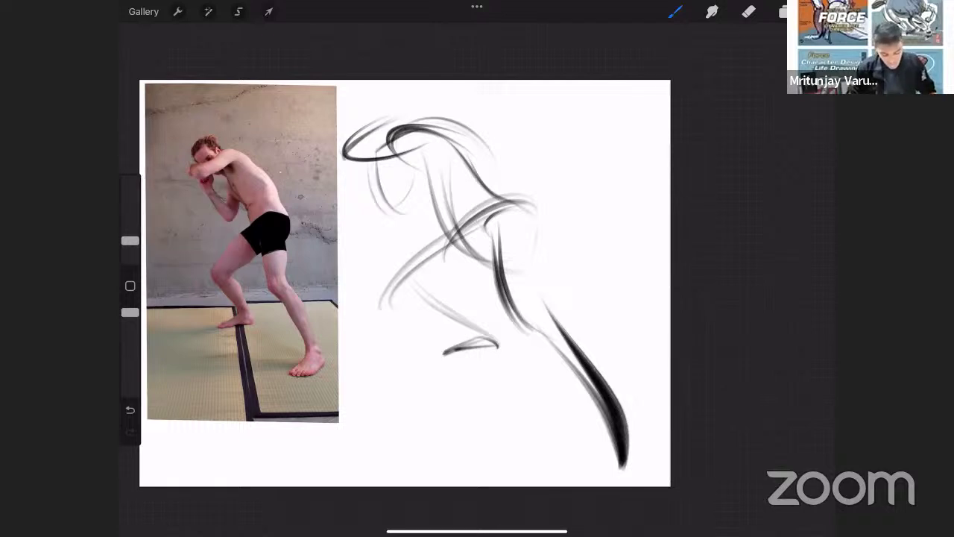
mouse_move(483, 216)
left_mouse_down()
mouse_move(494, 256)
mouse_move(556, 330)
left_mouse_up()
left_click_drag(539, 244, 556, 331)
left_click_drag(541, 250, 560, 336)
left_click_drag(512, 306, 576, 358)
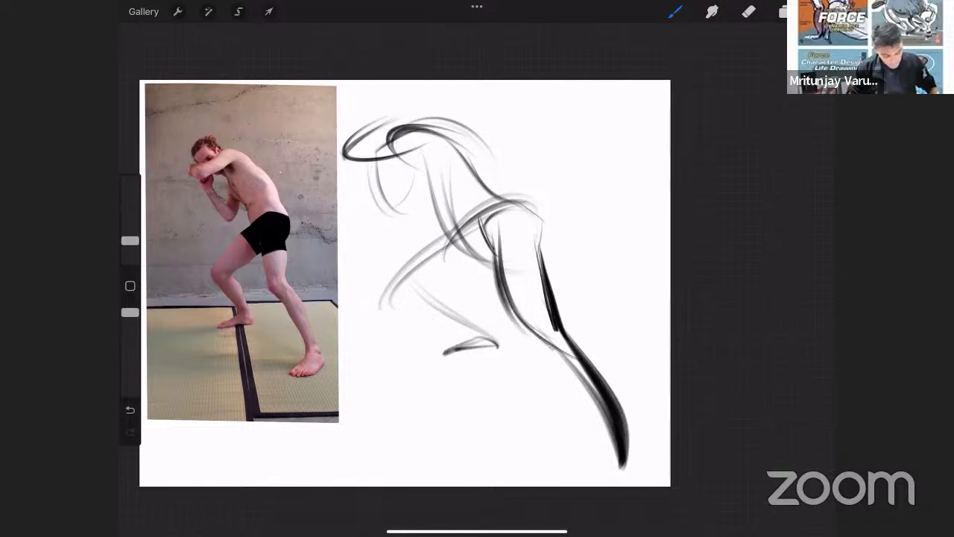
Define the near calf, draw the wedge-shaped foot beneath it, and add the small head shape behind the raised arm.
left_click_drag(563, 321, 630, 462)
left_click_drag(604, 371, 629, 470)
left_click_drag(612, 431, 562, 480)
mouse_move(579, 452)
left_mouse_down()
mouse_move(631, 467)
mouse_move(623, 482)
mouse_move(553, 481)
left_mouse_up()
left_click_drag(611, 483, 555, 480)
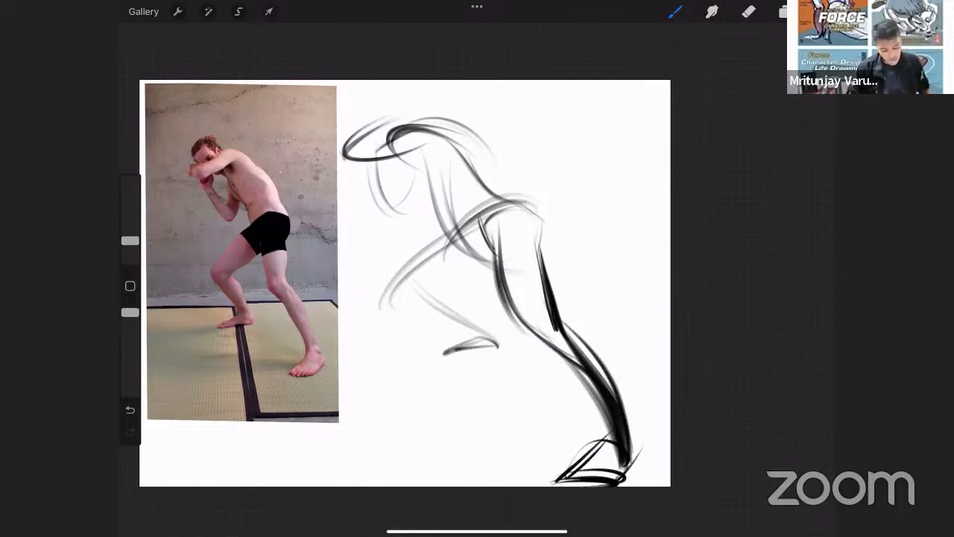
mouse_move(382, 118)
left_mouse_down()
mouse_move(406, 161)
mouse_move(395, 161)
mouse_move(393, 145)
left_mouse_up()
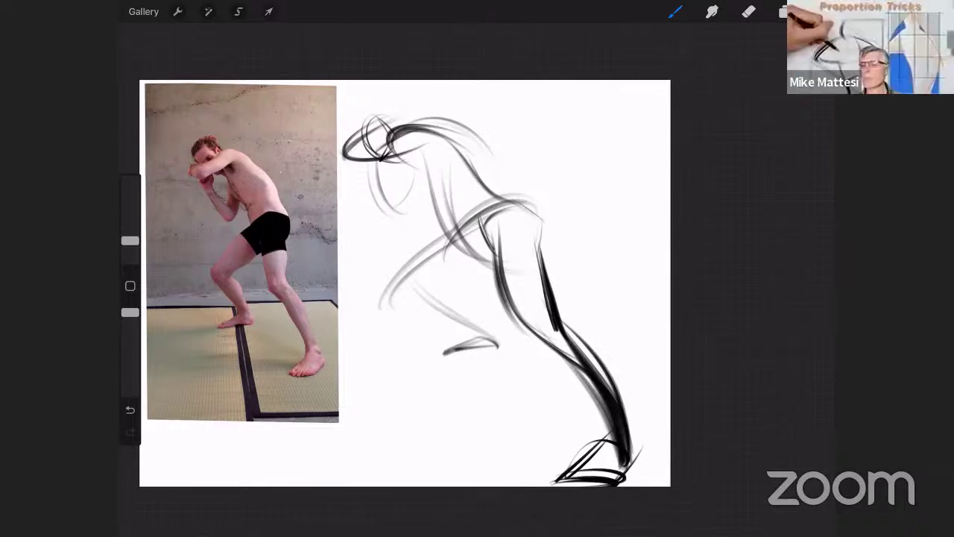
Switch to Photoshop's YouTubeThumbnail.psd and add a new layer above Layer 16.
left_click_drag(477, 530, 477, 328)
left_click(464, 328)
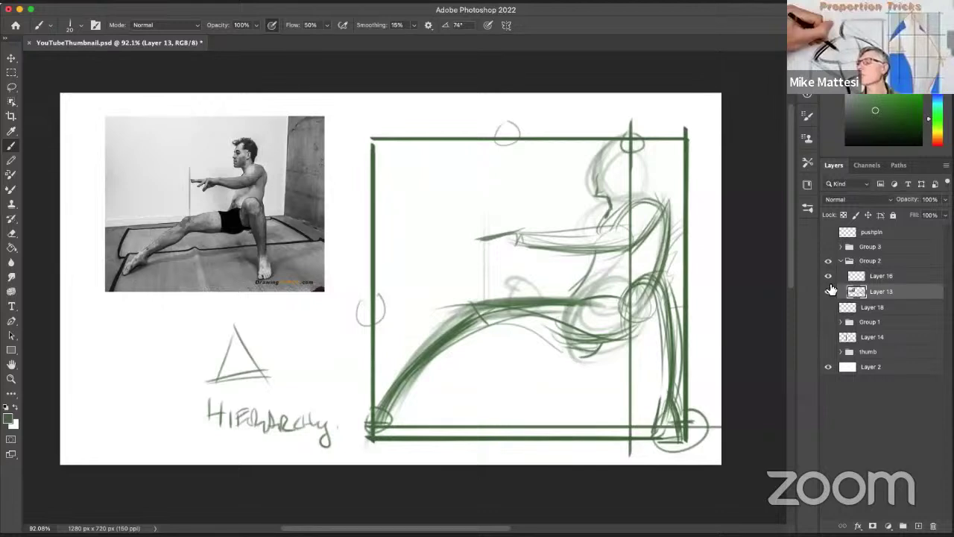
left_click(905, 279)
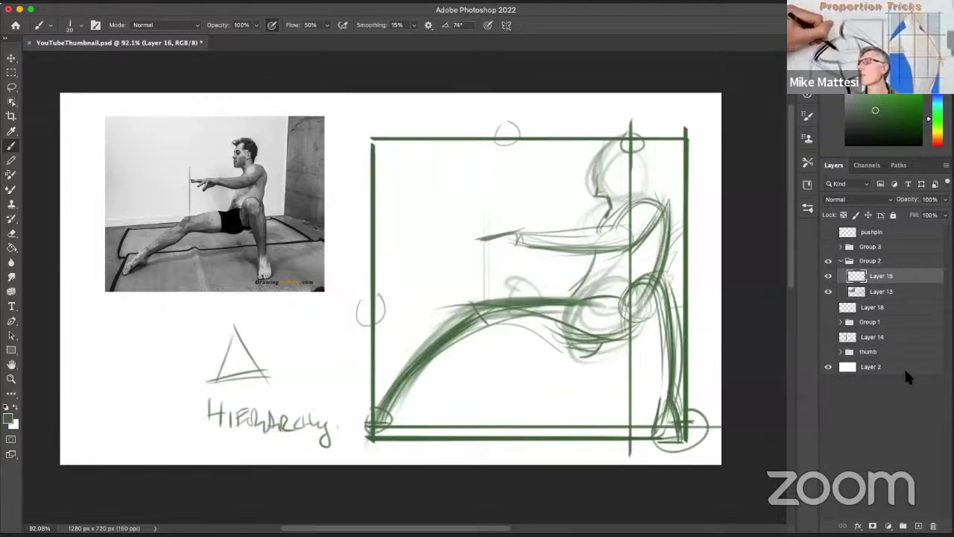
key("super+alt+shift+n")
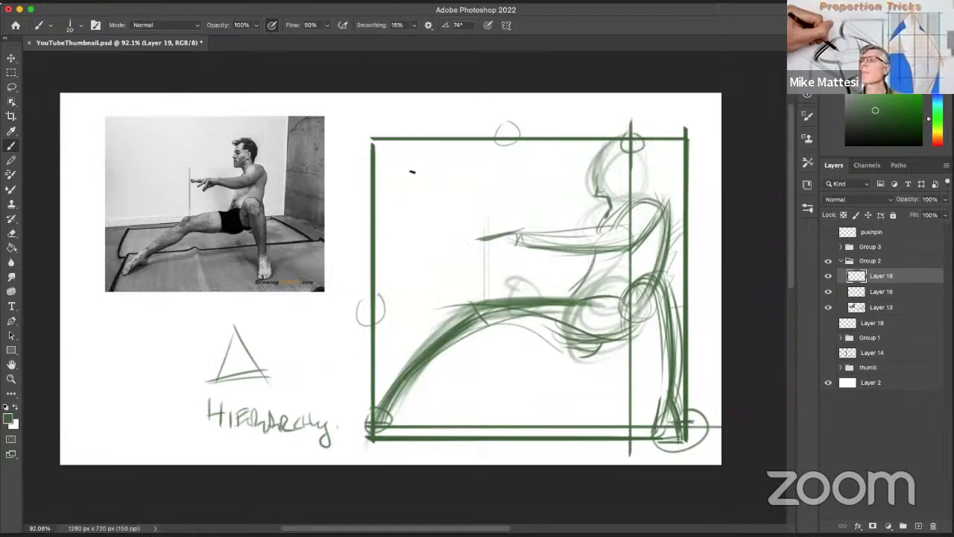
Draw a small tilted pushpin with a cylindrical head and short needle in the empty upper part of the green frame.
mouse_move(419, 159)
left_mouse_down()
mouse_move(393, 176)
mouse_move(408, 198)
left_mouse_up()
left_click_drag(418, 158, 430, 192)
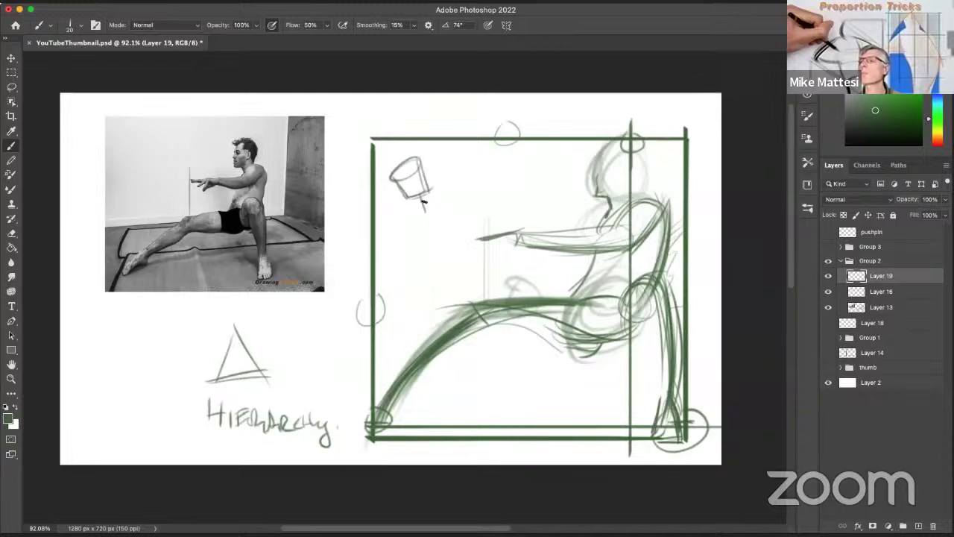
left_click_drag(423, 202, 425, 216)
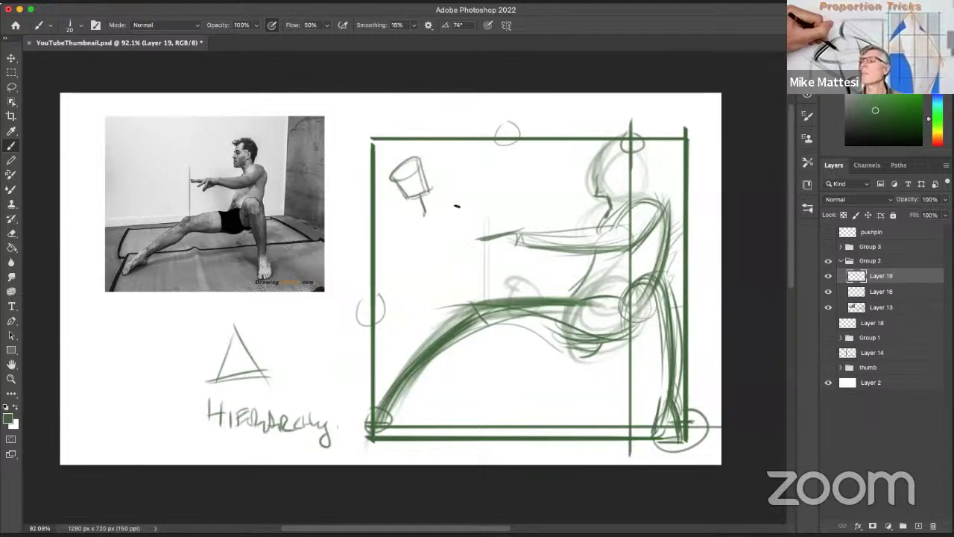
Zoom in on the black-and-white reference photo and set the foreground colour to magenta.
left_click(861, 144)
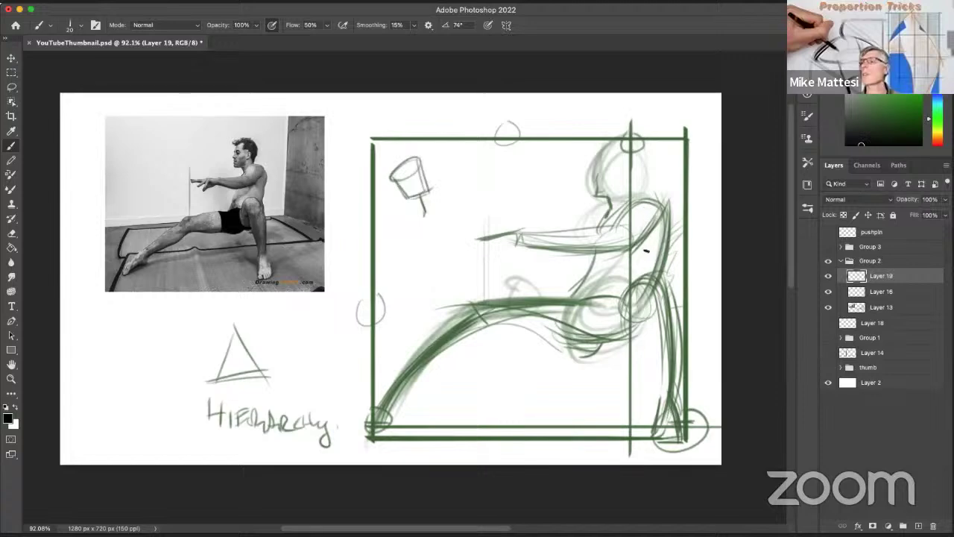
key("z")
left_click_drag(255, 199, 459, 193)
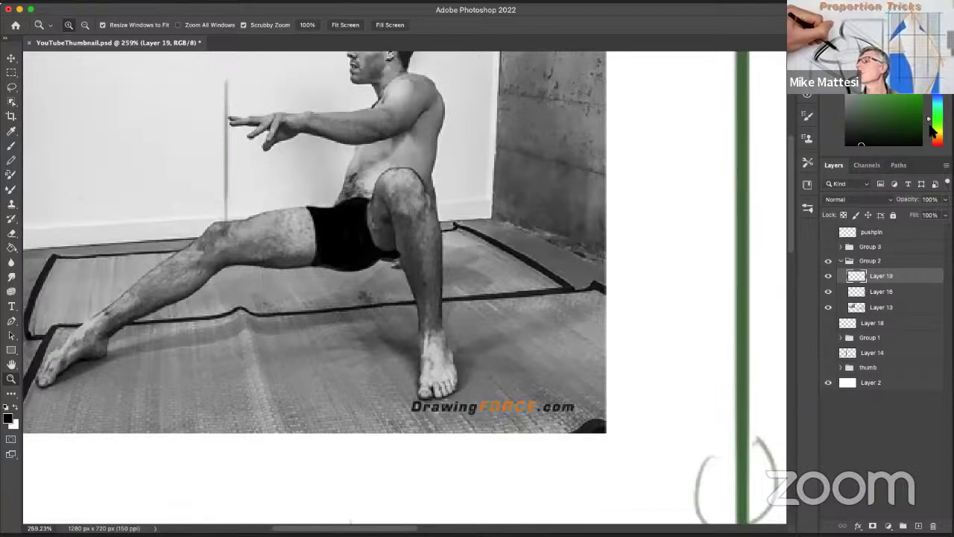
left_click(937, 77)
left_click(909, 89)
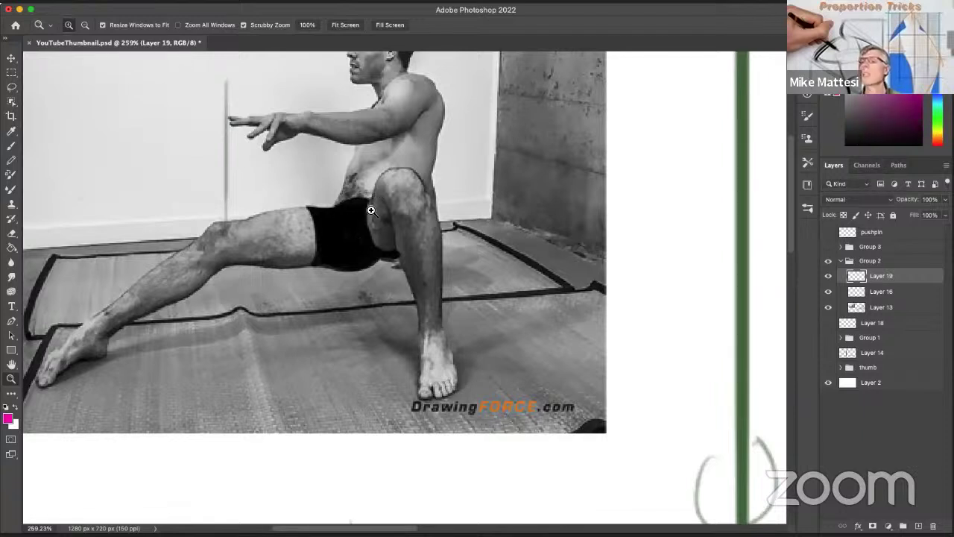
Reduce the brush size and mark the model's neck base, lower back and buttock in magenta on the photo.
key("b")
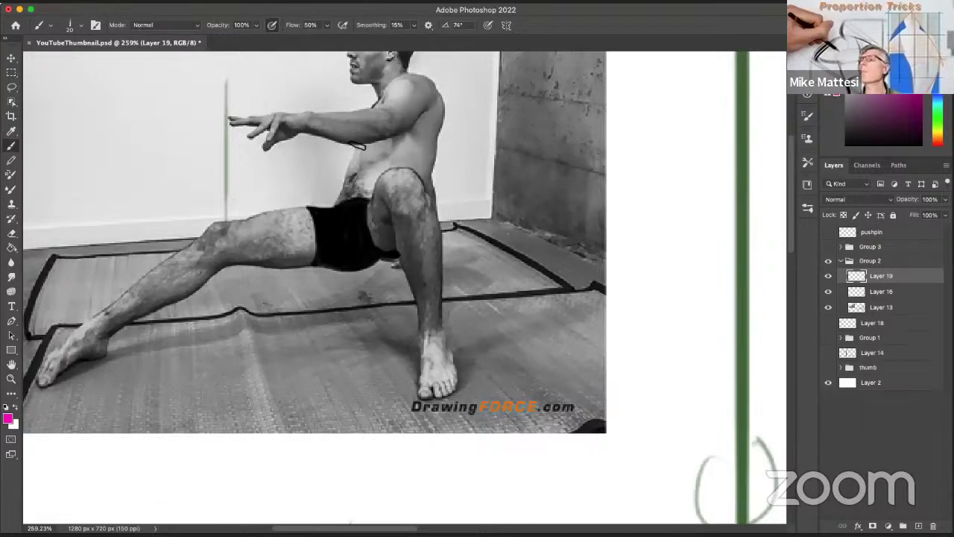
left_click(354, 147)
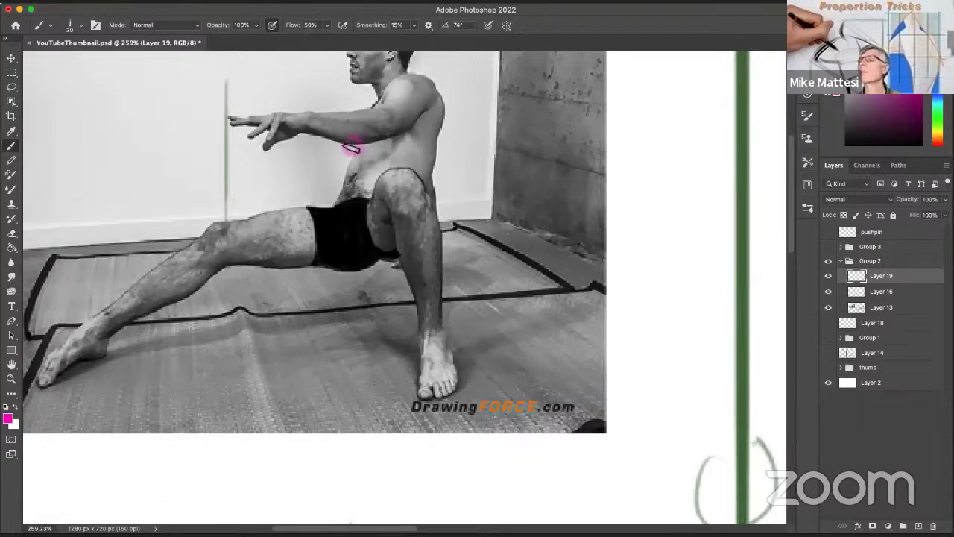
key("super+z")
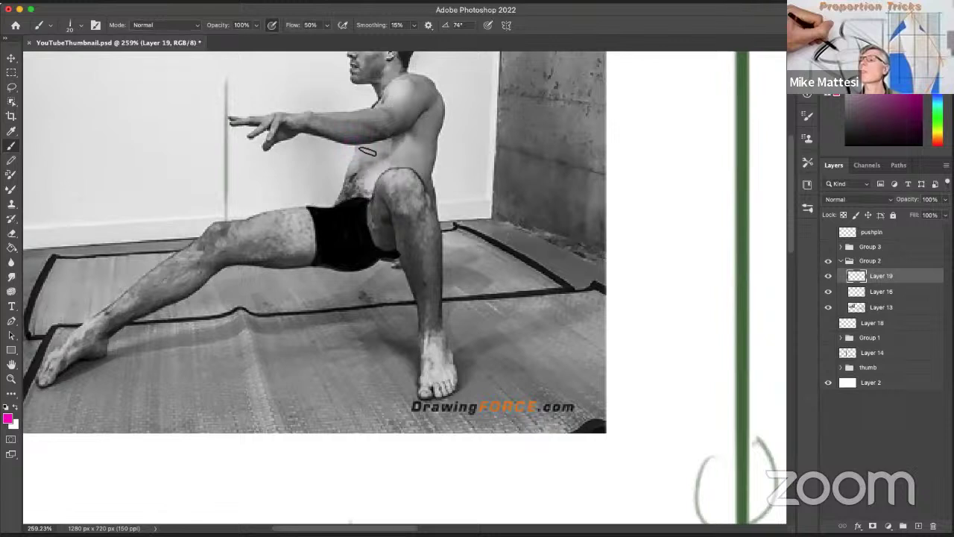
left_click_drag(352, 153, 333, 155)
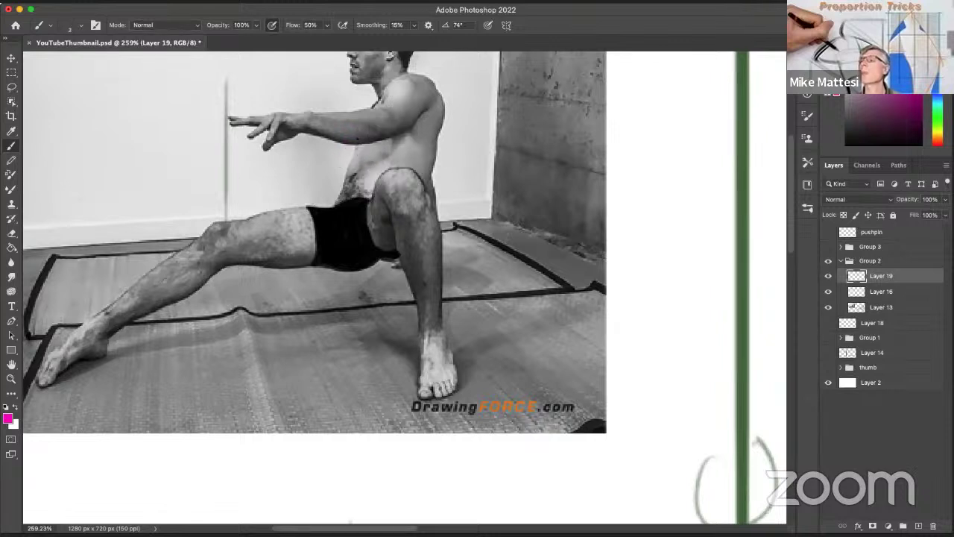
left_click_drag(354, 142, 358, 151)
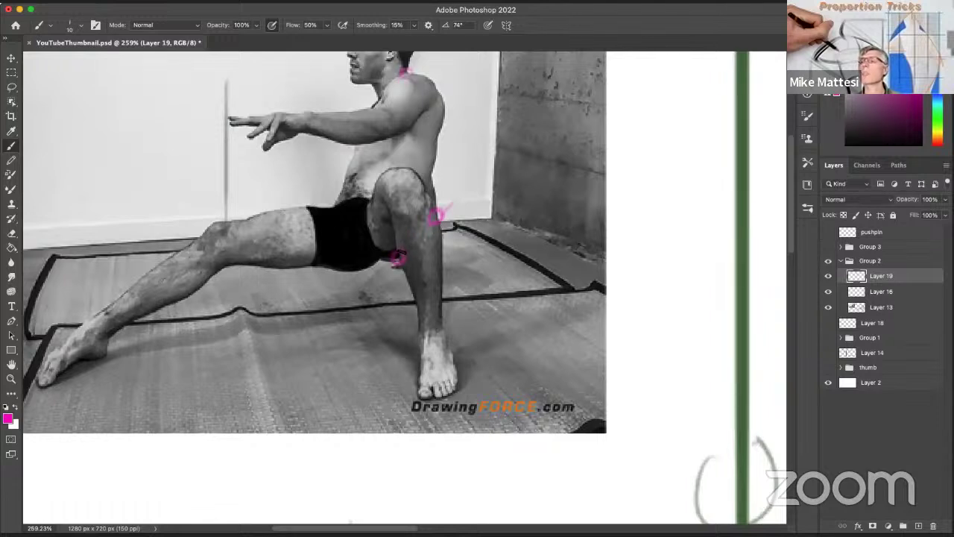
Hide Layer 19 and Layer 16, and make Layer 13 active for painting with the Brush tool.
scroll(381, 188, "up", 3)
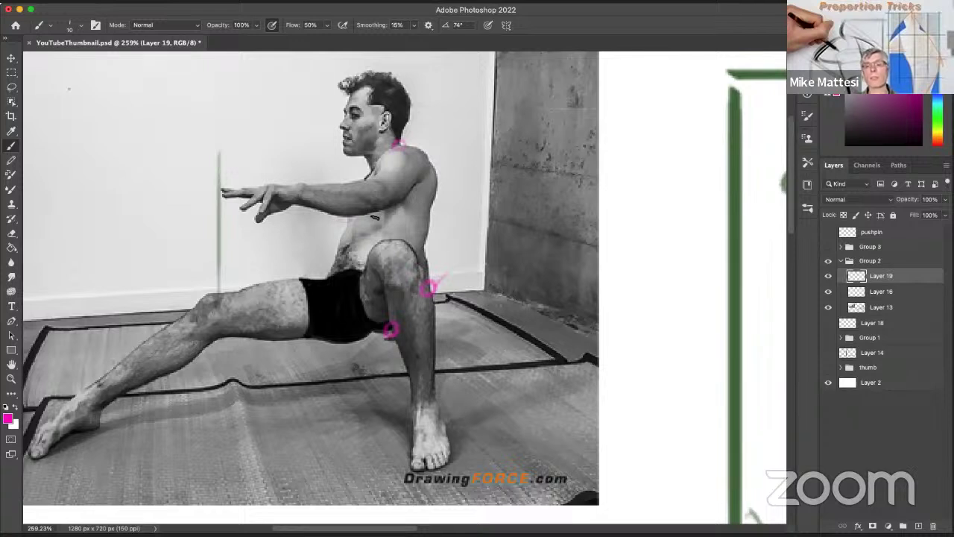
key("z")
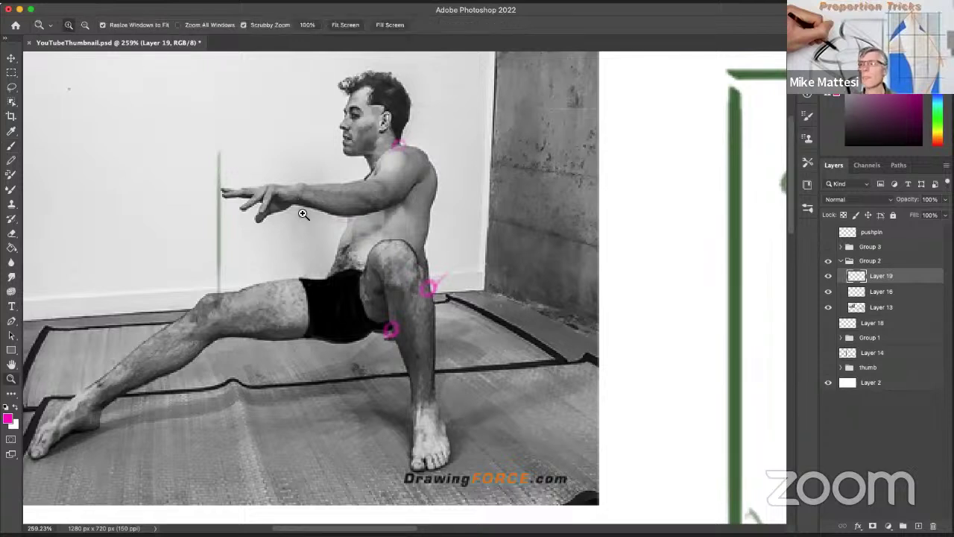
key("ctrl+0")
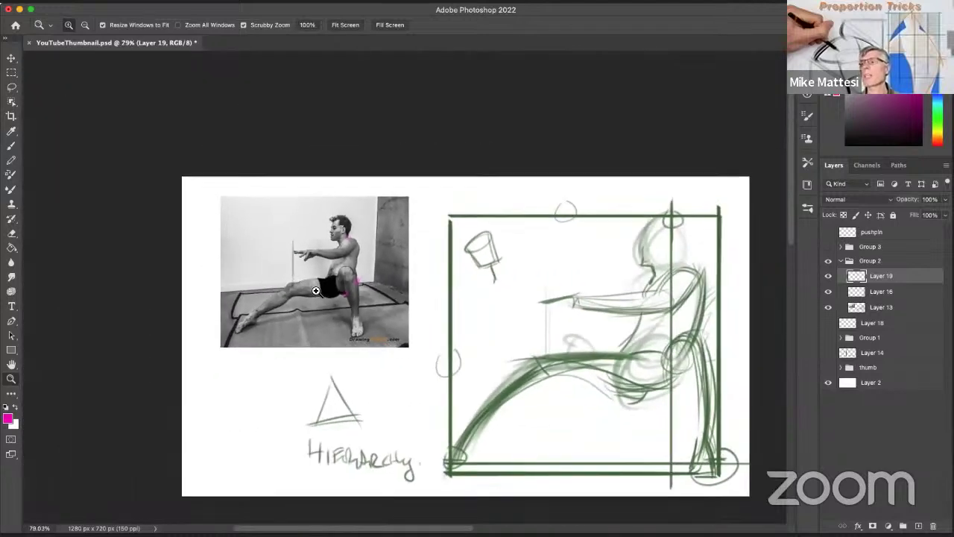
left_click_drag(323, 292, 297, 294)
left_click(829, 277)
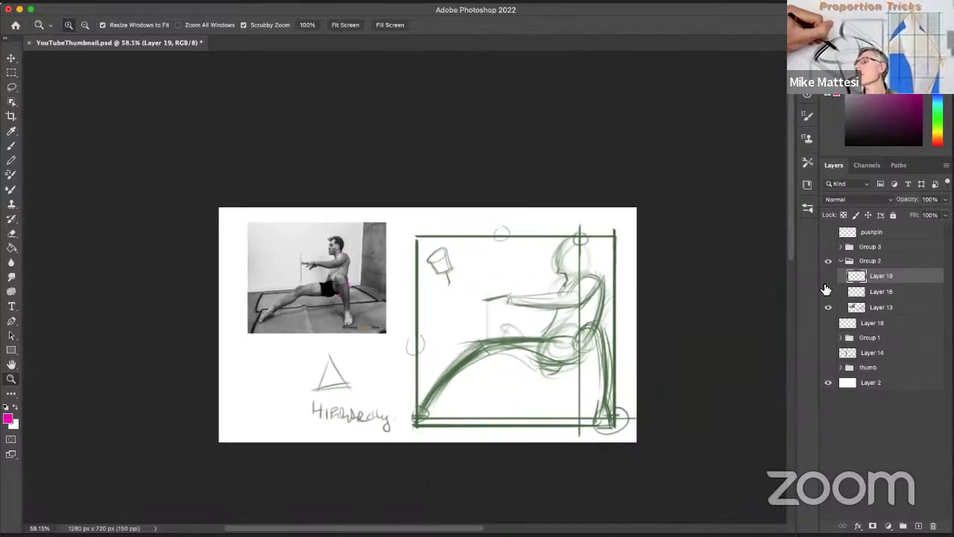
left_click(828, 291)
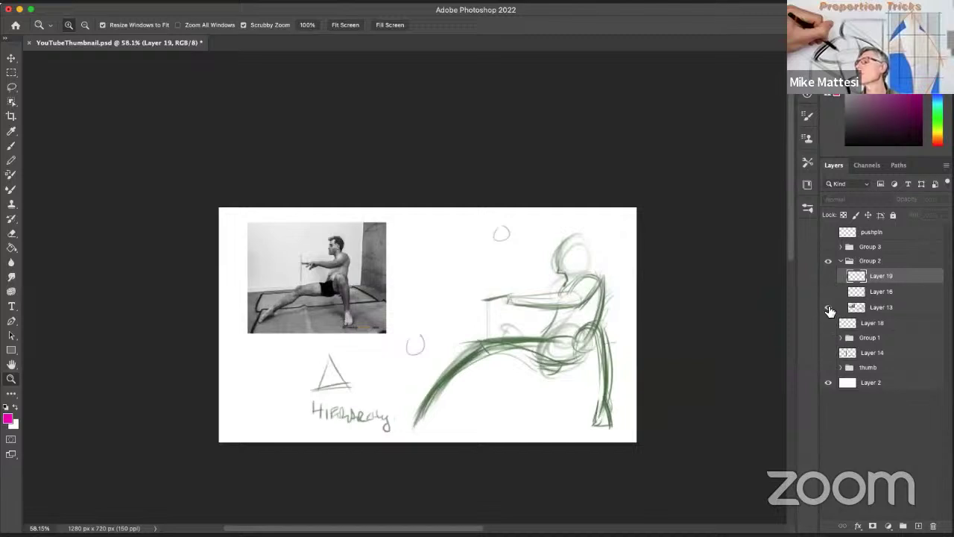
left_click(828, 308)
left_click(828, 308)
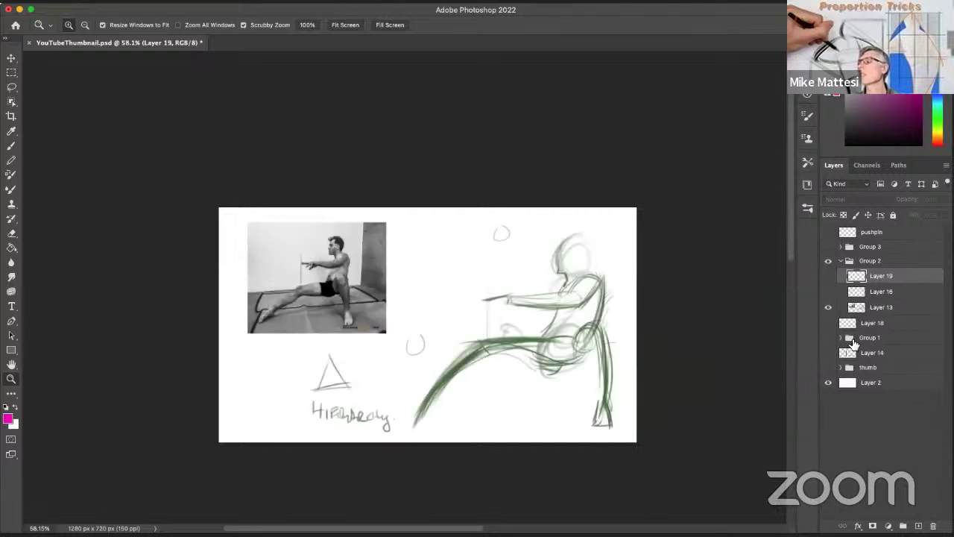
left_click(913, 309)
key("b")
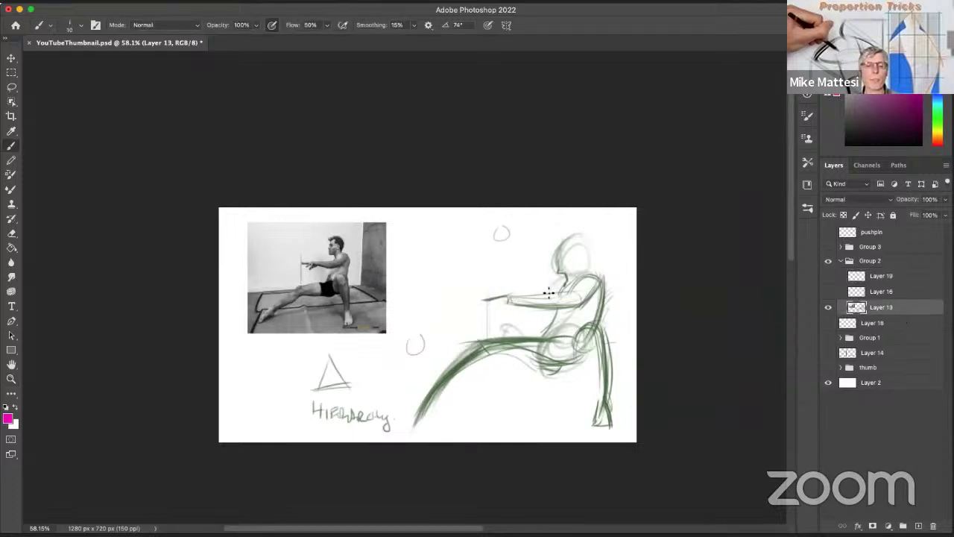
Erase the green figure sketch and the notes on Layer 13, and draw a large magenta rectangular frame beside the photo.
mouse_move(524, 281)
left_mouse_down()
mouse_move(576, 274)
mouse_move(569, 260)
mouse_move(620, 250)
mouse_move(488, 324)
mouse_move(565, 382)
mouse_move(449, 427)
mouse_move(355, 424)
mouse_move(420, 397)
left_mouse_up()
left_click_drag(298, 414, 343, 440)
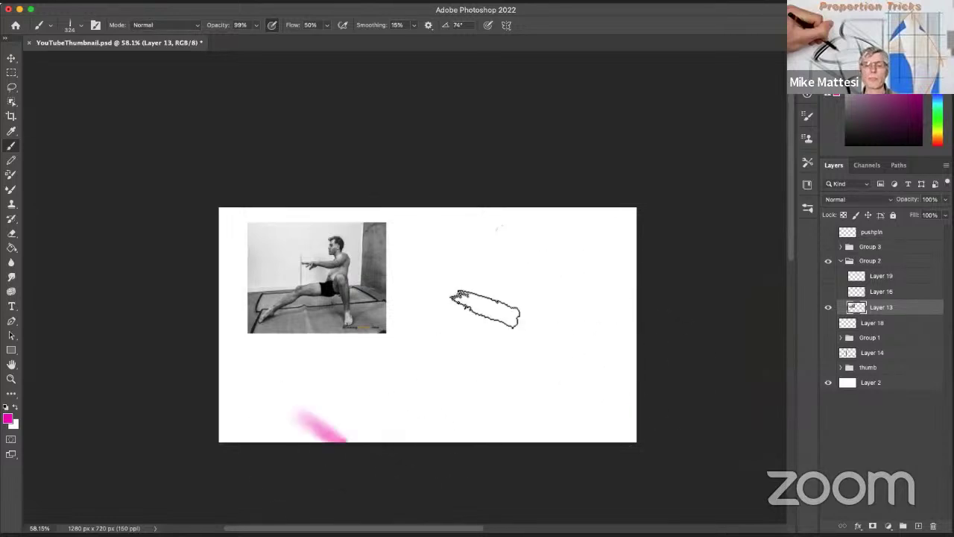
left_click_drag(480, 320, 451, 319)
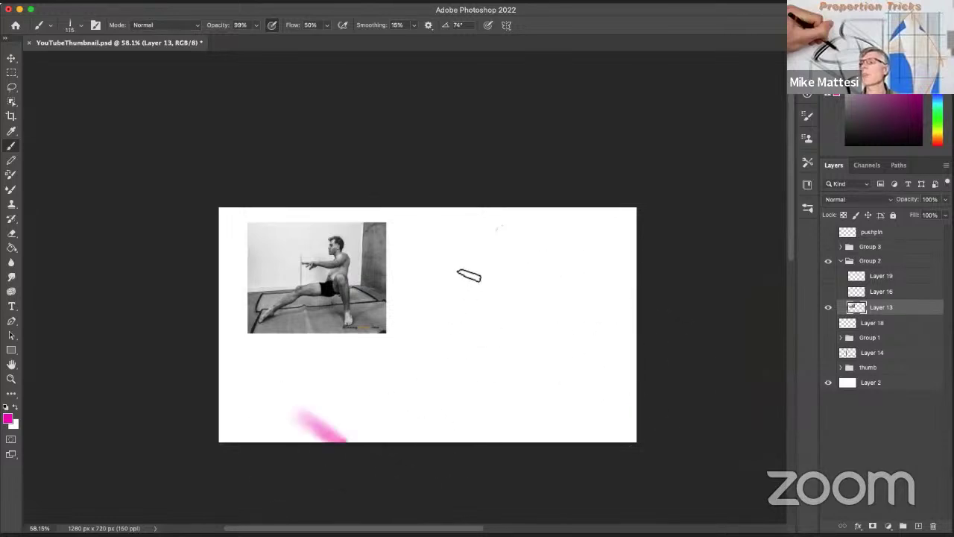
left_click_drag(429, 262, 429, 407)
mouse_move(436, 266)
left_mouse_down()
mouse_move(568, 248)
mouse_move(592, 263)
mouse_move(578, 267)
mouse_move(580, 389)
mouse_move(441, 393)
mouse_move(601, 396)
left_mouse_up()
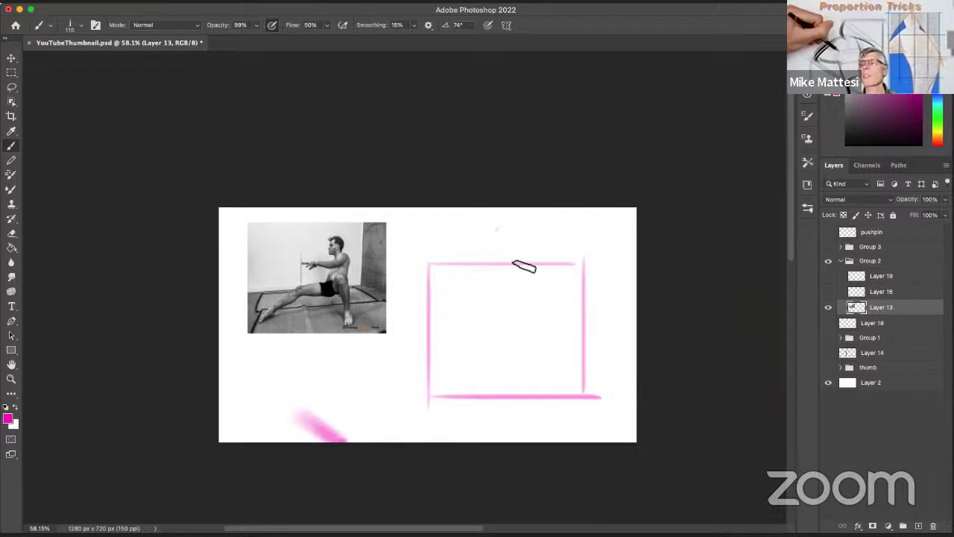
Draw five small magenta rectangles with a finer brush at scattered landmark positions inside the large frame.
mouse_move(547, 290)
left_mouse_down()
mouse_move(524, 290)
mouse_move(550, 313)
mouse_move(535, 277)
mouse_move(552, 310)
left_mouse_up()
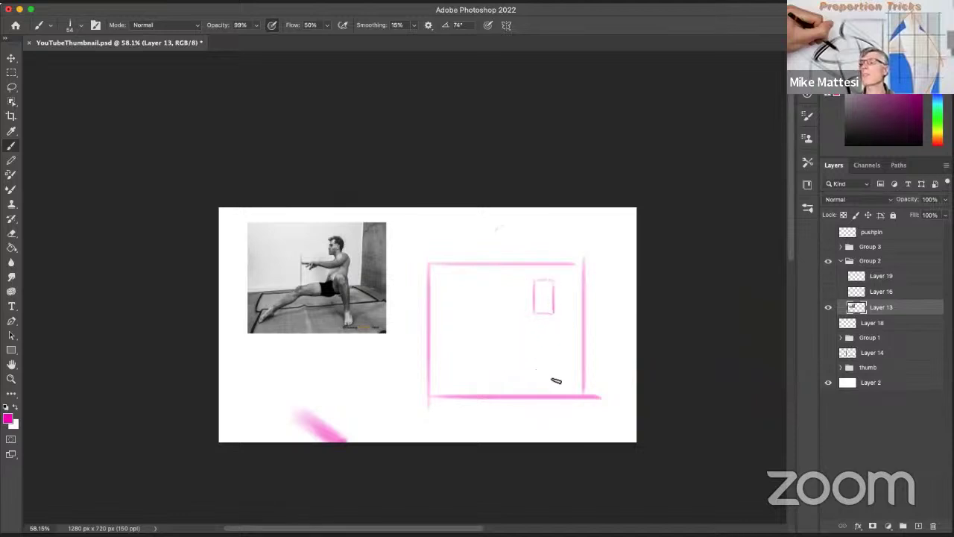
mouse_move(560, 379)
left_mouse_down()
mouse_move(558, 371)
mouse_move(557, 396)
mouse_move(572, 349)
mouse_move(558, 399)
left_mouse_up()
mouse_move(446, 358)
left_mouse_down()
mouse_move(462, 368)
mouse_move(442, 359)
left_mouse_up()
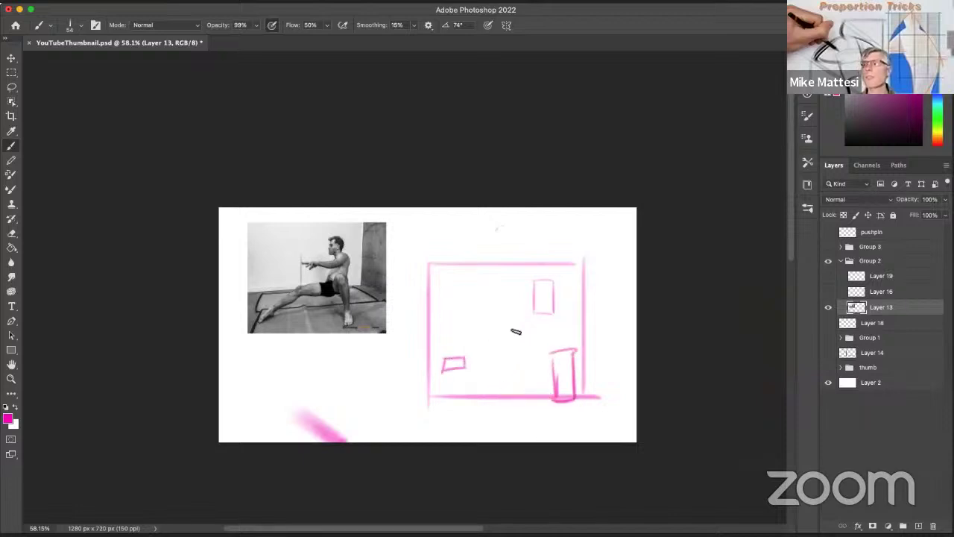
mouse_move(478, 304)
left_mouse_down()
mouse_move(508, 312)
mouse_move(472, 297)
left_mouse_up()
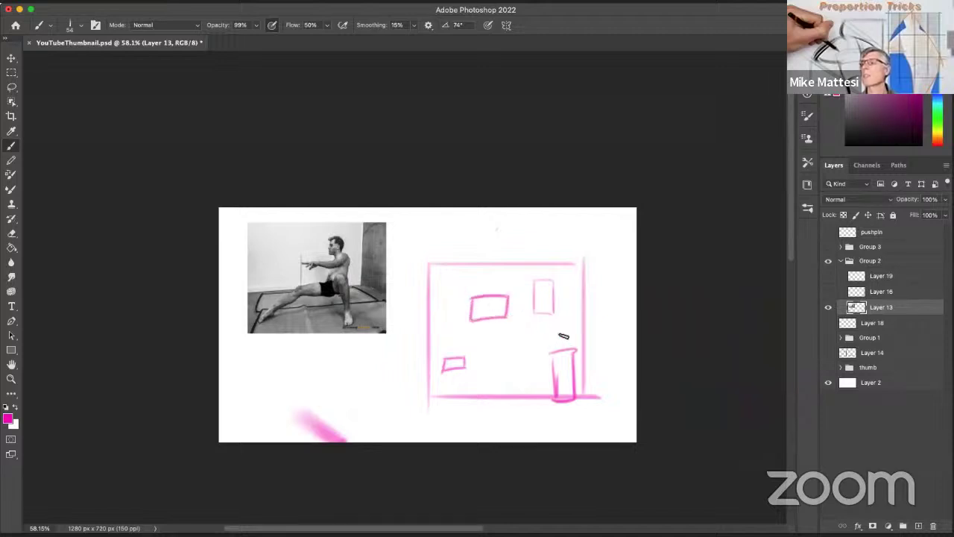
mouse_move(560, 337)
left_mouse_down()
mouse_move(572, 339)
mouse_move(561, 338)
left_mouse_up()
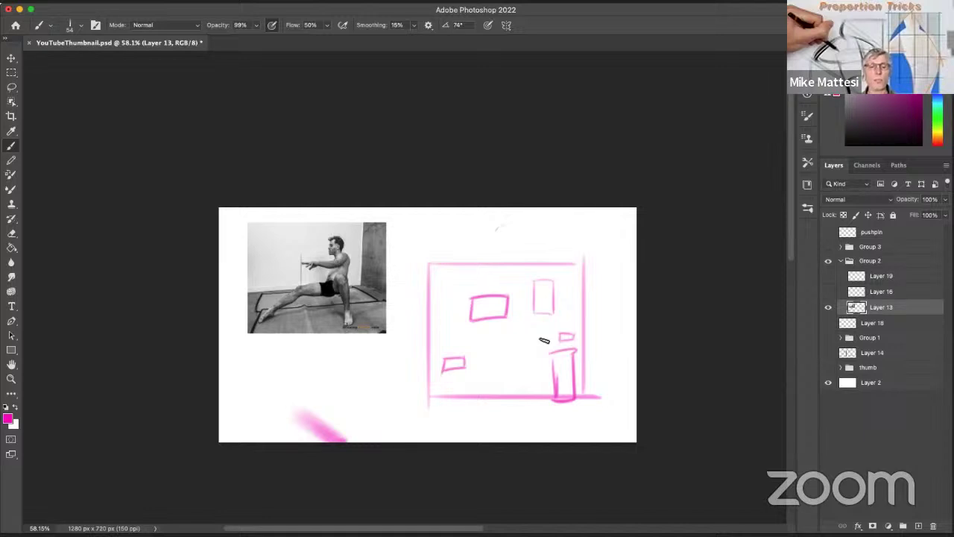
Undo the small rectangles inside the large magenta frame.
key("super+z")
key("super+z")
key("super+z")
key("super+z")
key("super+z")
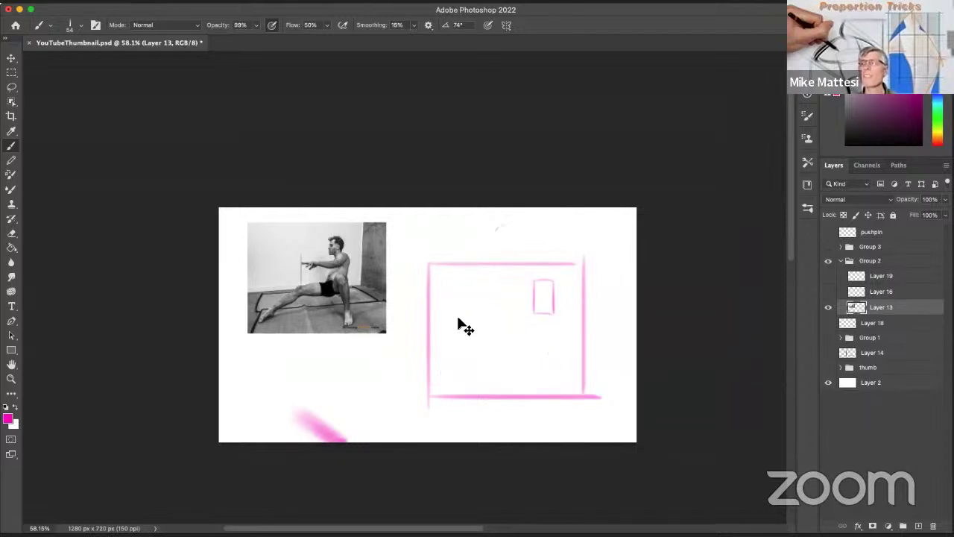
key("super+z")
Shift Layer 13's photo and frame slightly upward, and remove the stray magenta stroke below the photo.
mouse_move(543, 362)
left_mouse_down()
mouse_move(497, 382)
mouse_move(529, 353)
left_mouse_up()
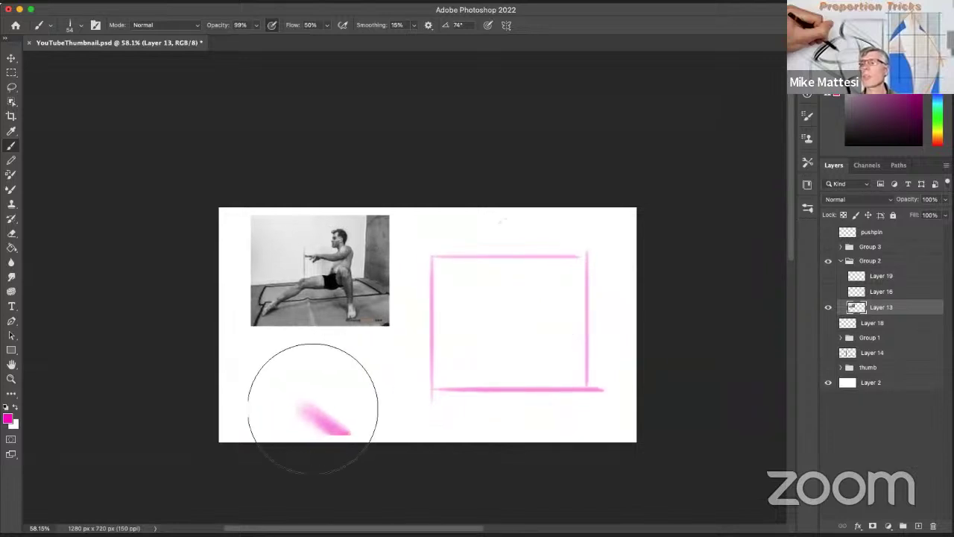
key("super+z")
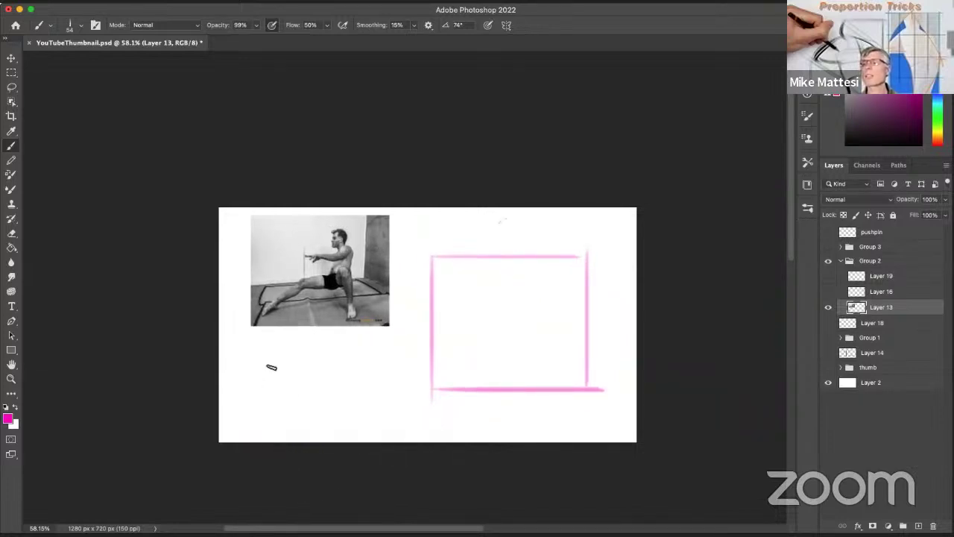
Draw a magenta frame in perspective below the photo, with a short far side and a tall near side.
left_click_drag(272, 367, 279, 404)
mouse_move(276, 362)
left_mouse_down()
mouse_move(349, 334)
mouse_move(349, 429)
left_mouse_up()
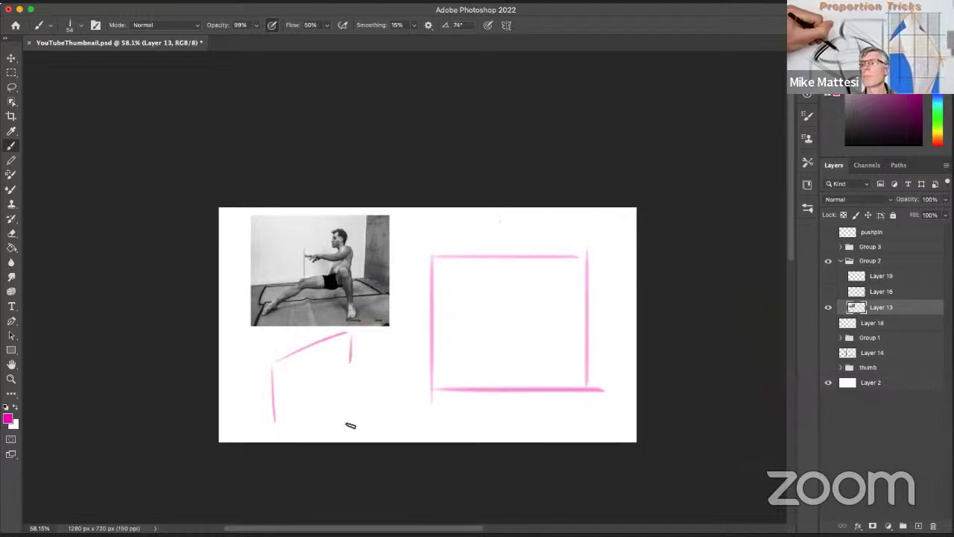
left_click_drag(274, 415, 346, 434)
left_click_drag(345, 333, 346, 440)
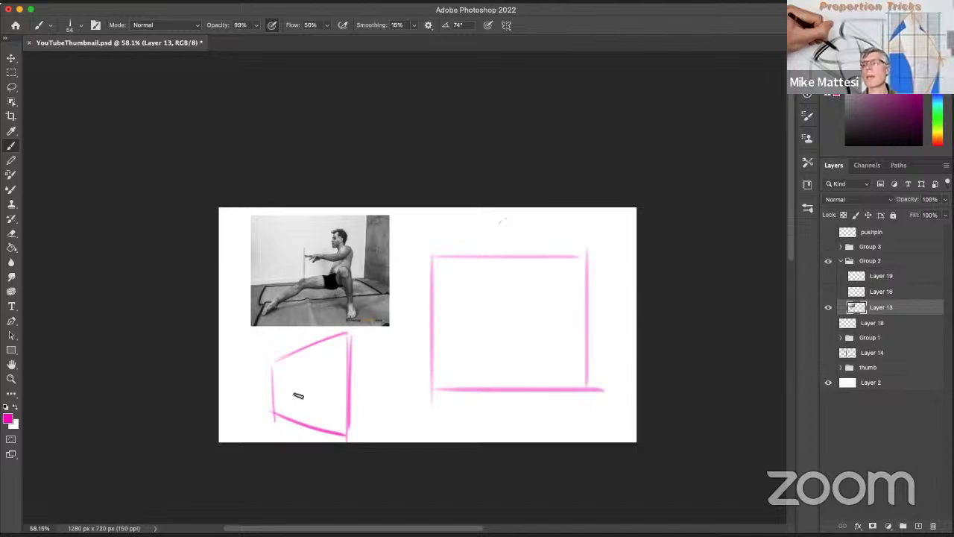
Sketch a small block in the perspective frame's near lower corner and mark its far lower corner.
mouse_move(290, 404)
left_mouse_down()
mouse_move(325, 379)
mouse_move(339, 406)
mouse_move(334, 415)
mouse_move(324, 407)
mouse_move(326, 436)
left_mouse_up()
mouse_move(326, 410)
left_mouse_down()
mouse_move(343, 406)
mouse_move(346, 435)
left_mouse_up()
left_click_drag(346, 435, 327, 434)
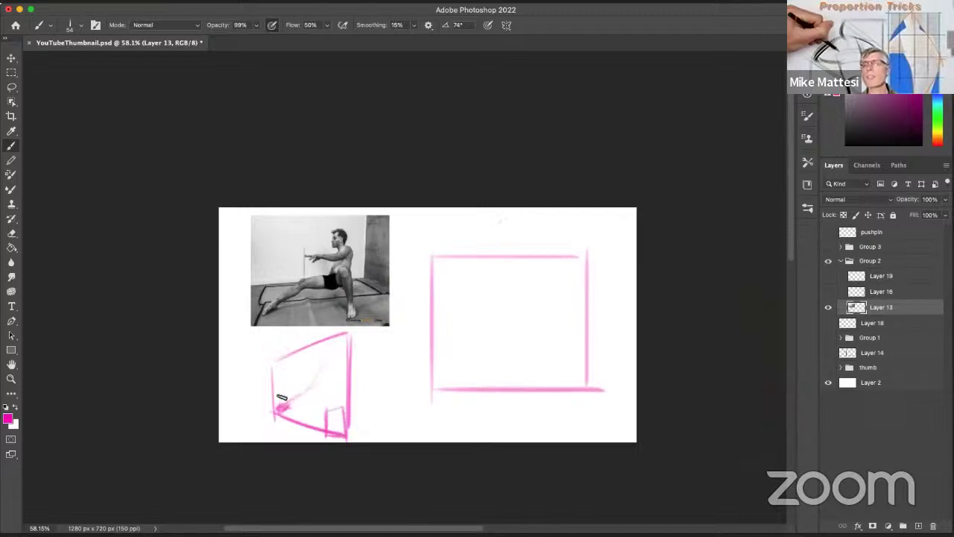
Draw a triangle linking the perspective frame's two lower corners to its near upper corner, and sketch a small block below the apex.
mouse_move(282, 398)
left_mouse_down()
mouse_move(289, 371)
mouse_move(271, 416)
left_mouse_up()
mouse_move(273, 412)
left_mouse_down()
mouse_move(348, 340)
mouse_move(351, 440)
left_mouse_up()
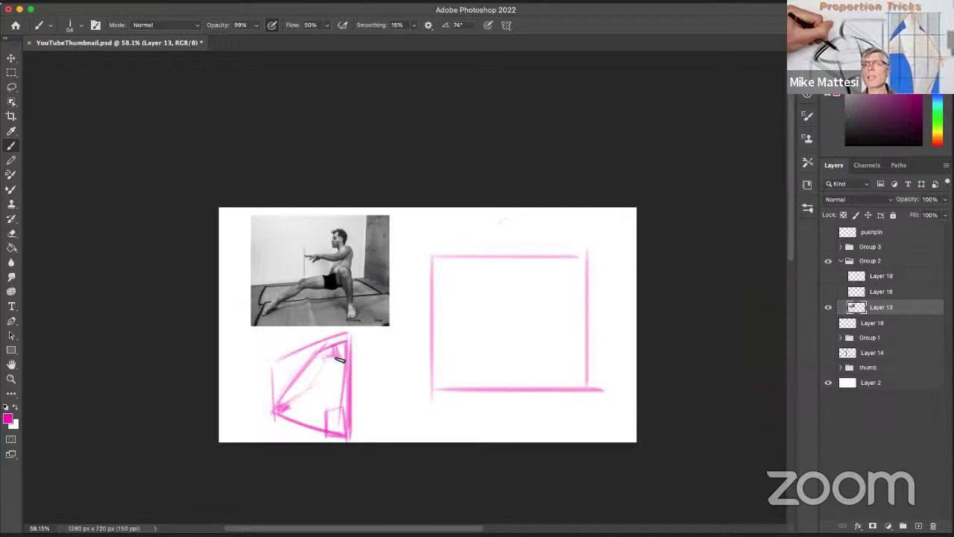
left_click_drag(331, 356, 323, 383)
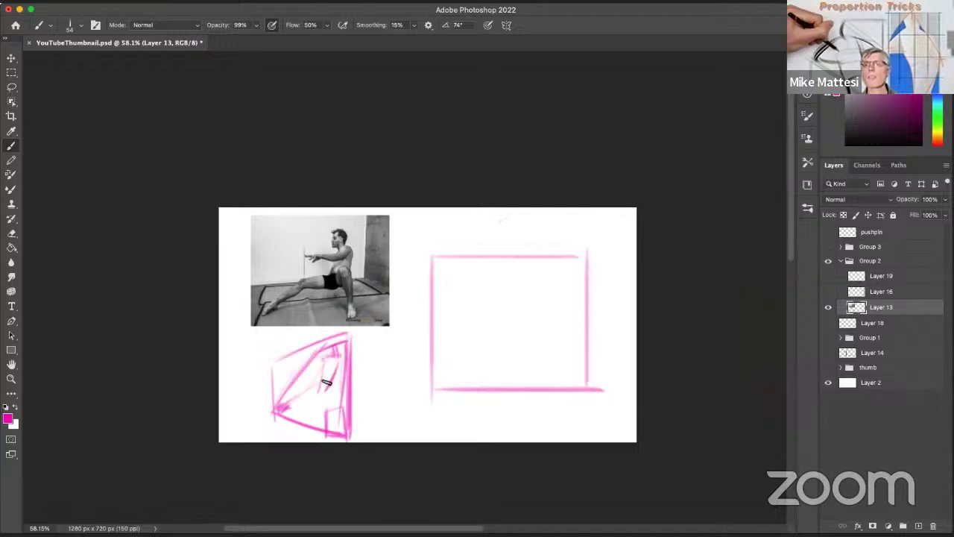